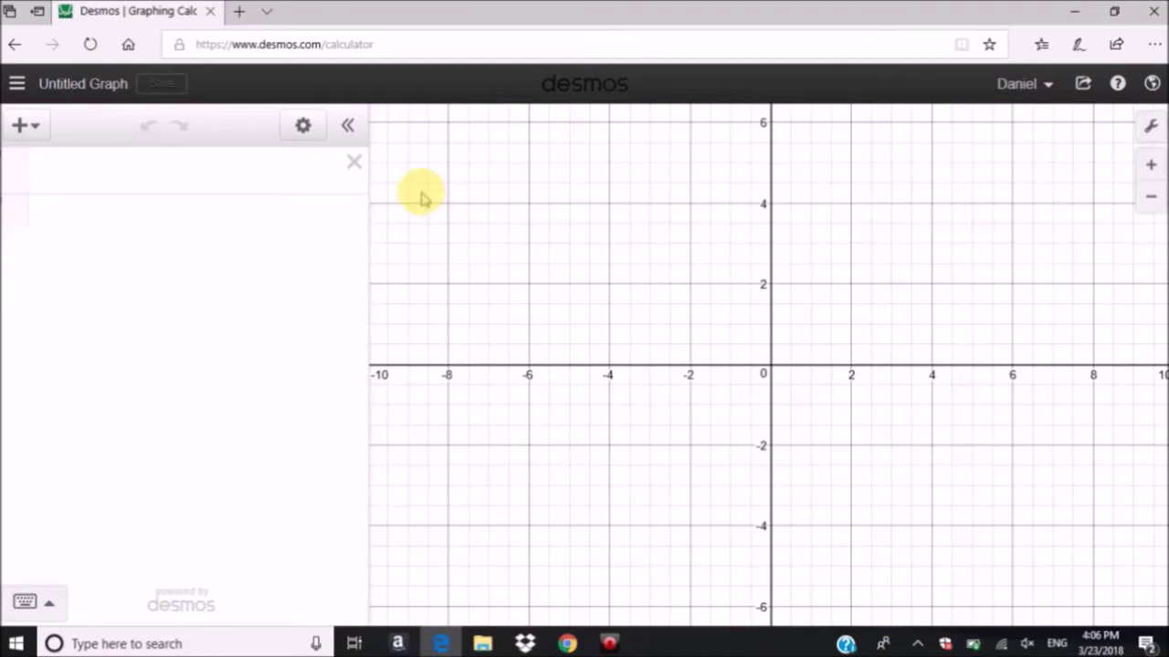
Step: Save the untitled graph with the title "3D Graph"
left_click(168, 150)
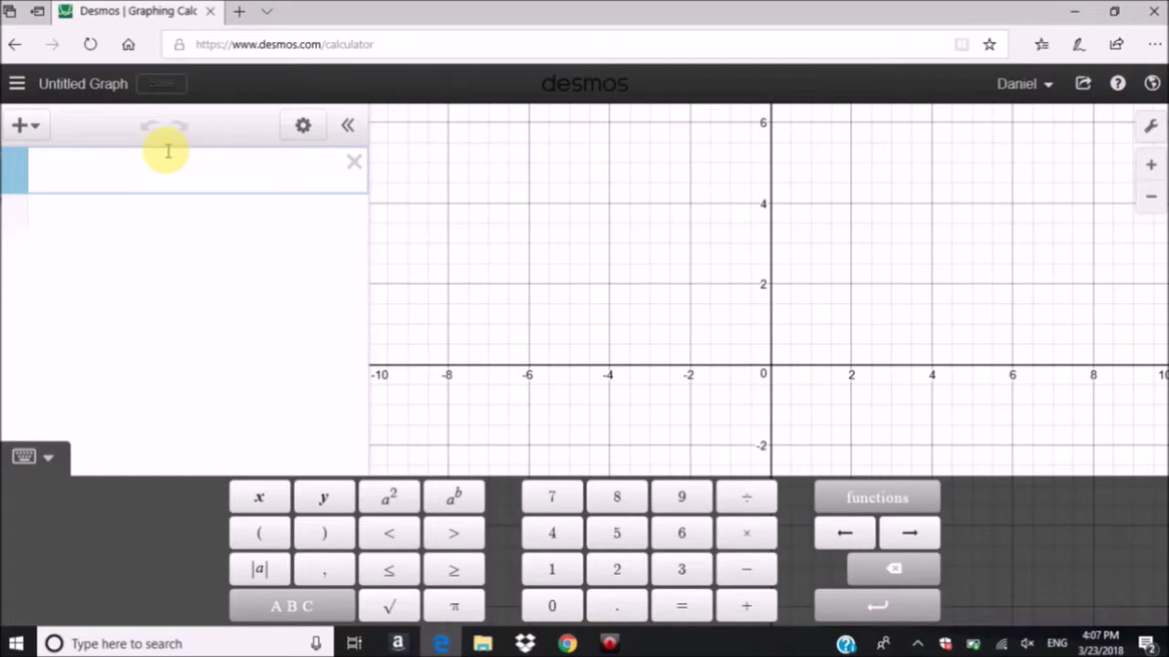
left_click(70, 84)
type("3D Graphin")
key("BackSpace")
key("BackSpace")
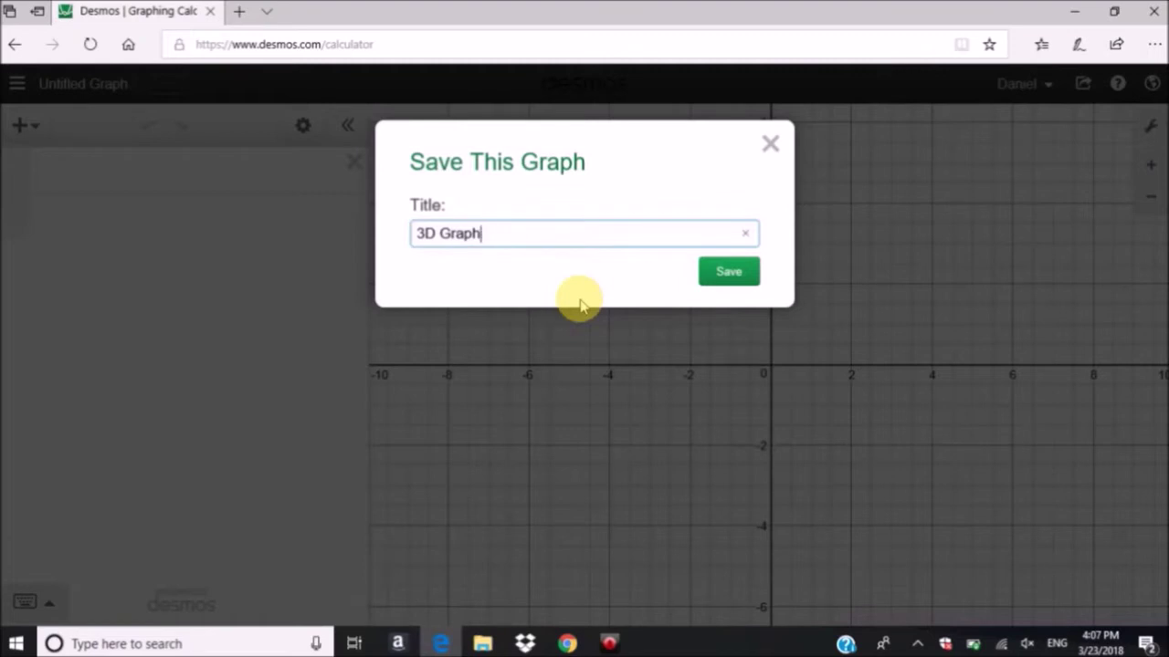
left_click(730, 276)
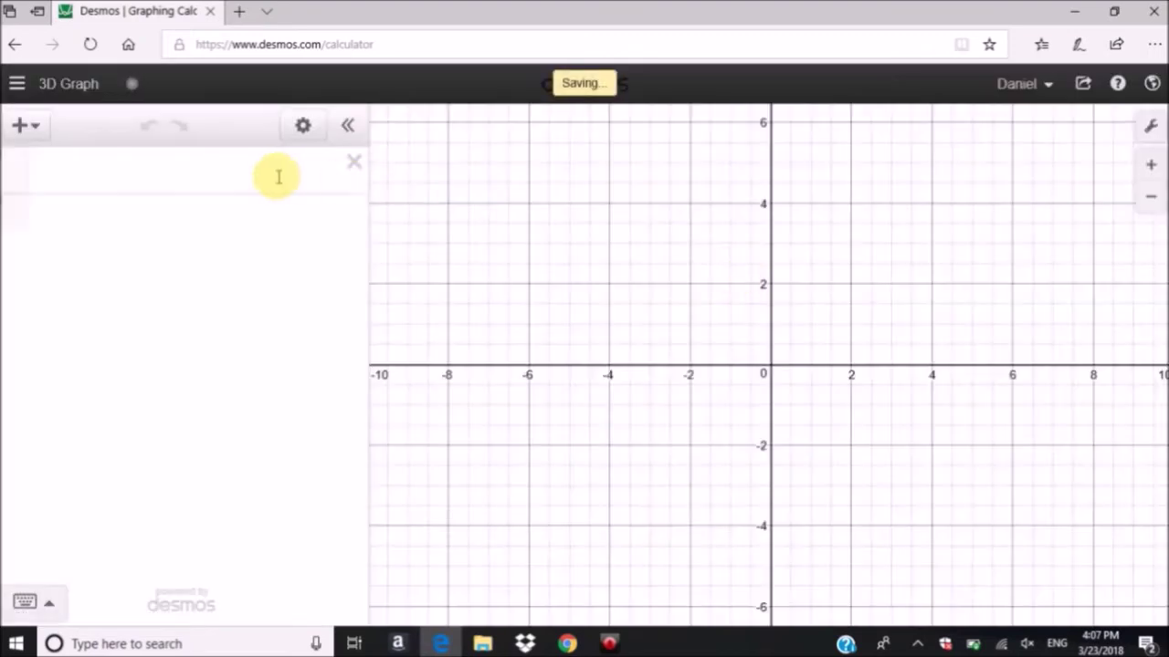
left_click(195, 183)
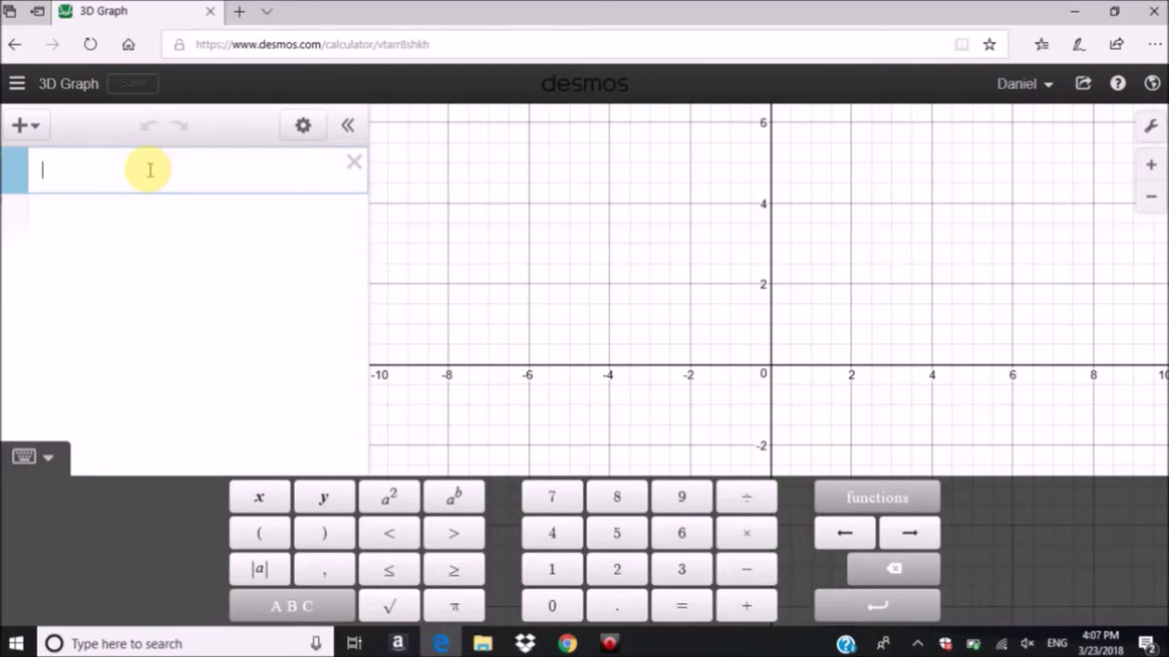
left_click(302, 128)
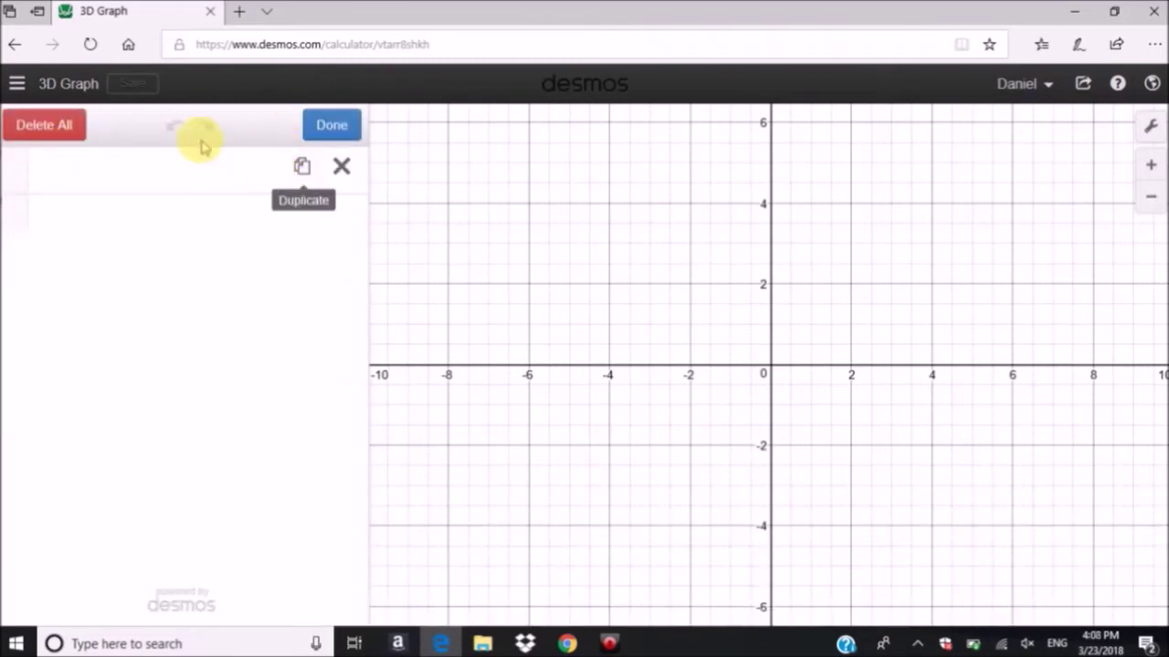
left_click(330, 128)
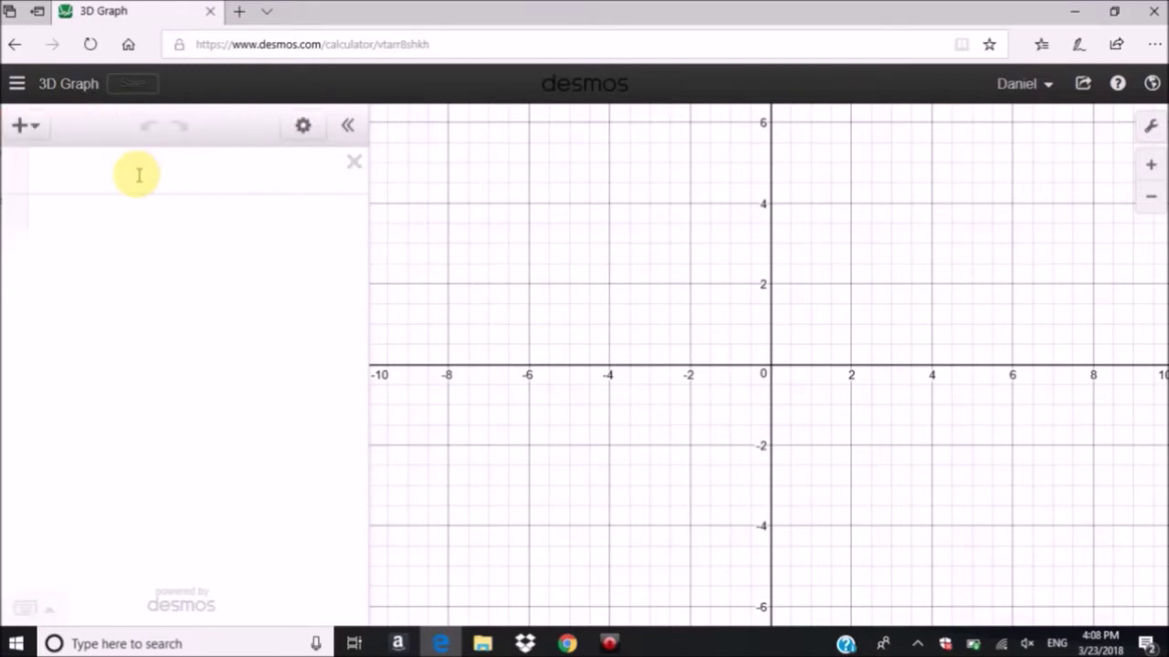
Step: Add a folder named "Cuboid" to the expression list and start an empty expression inside it
left_click(136, 172)
left_click(38, 127)
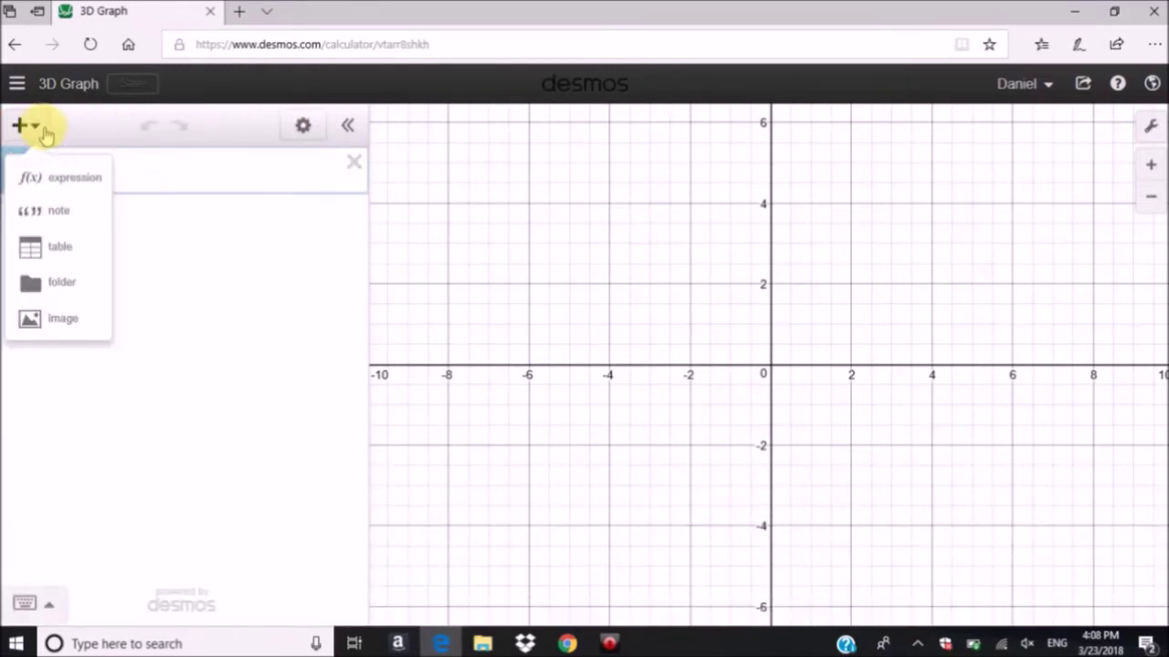
left_click(57, 285)
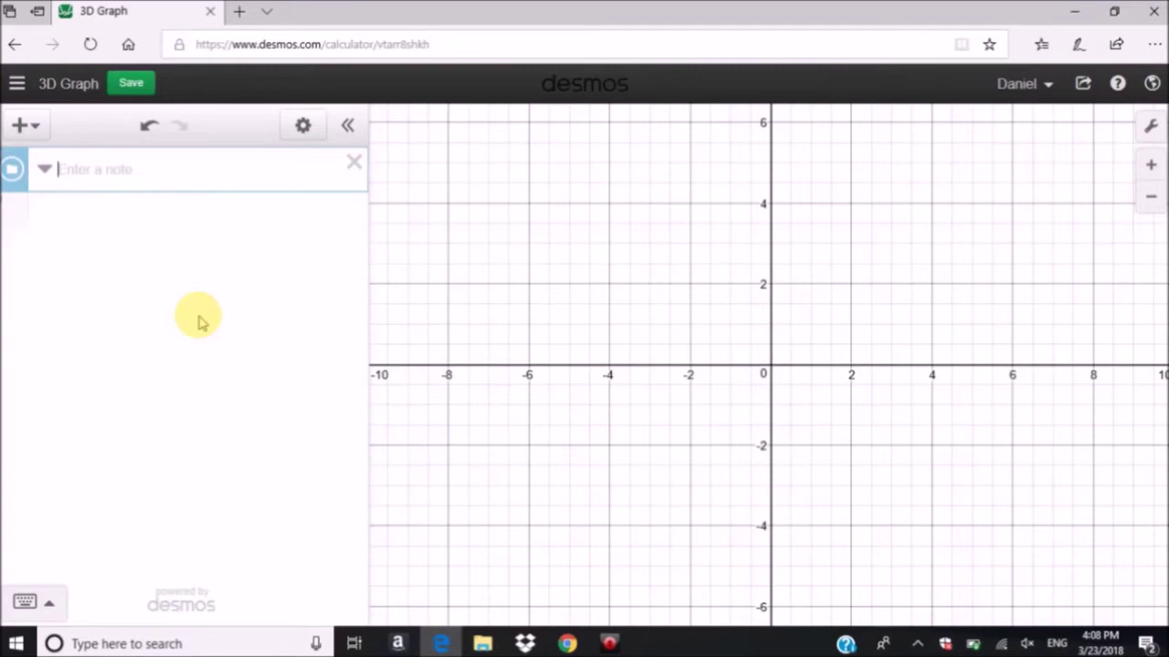
type("Cuboid")
key("Return")
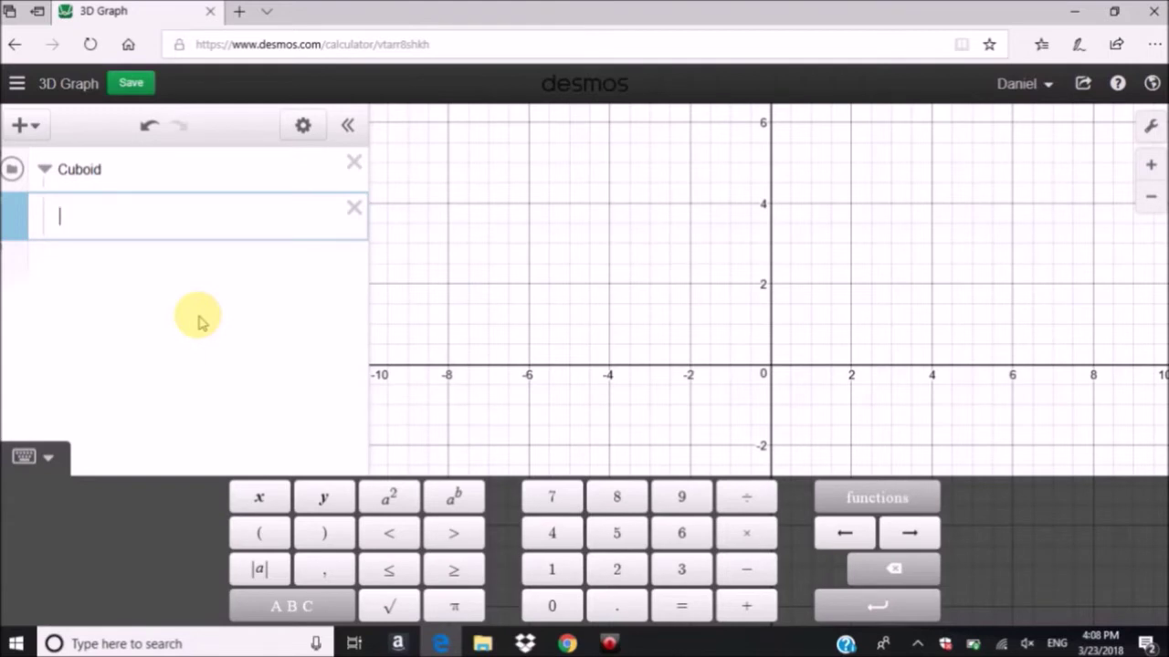
type("x ")
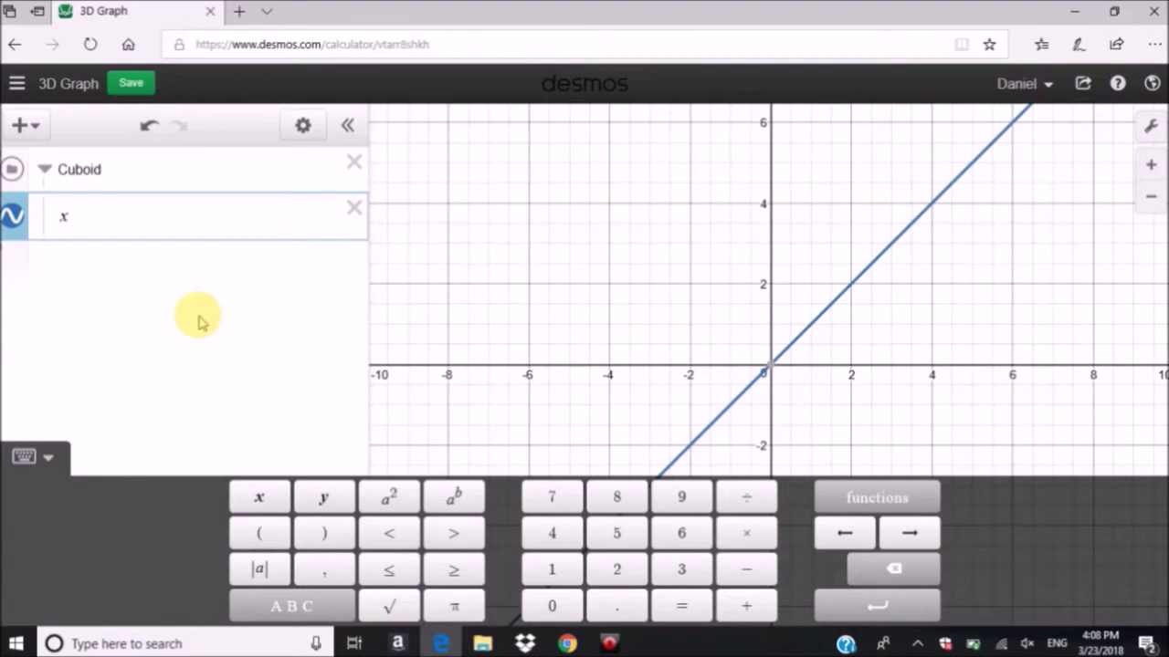
type("= 2")
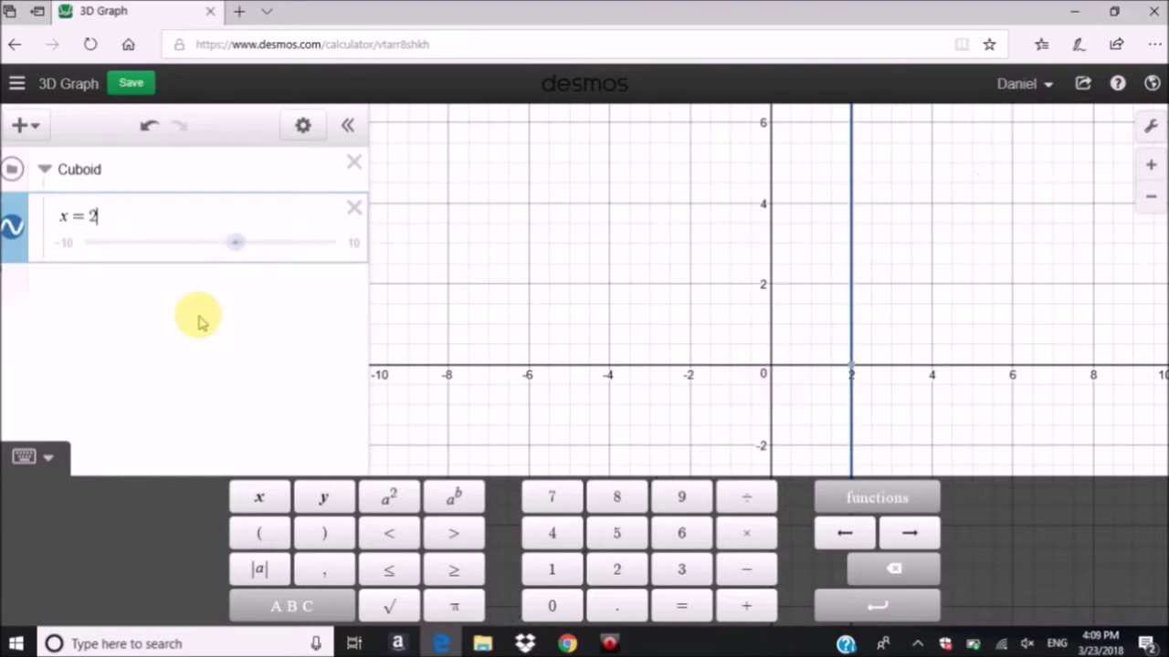
key("BackSpace")
key("BackSpace")
key("BackSpace")
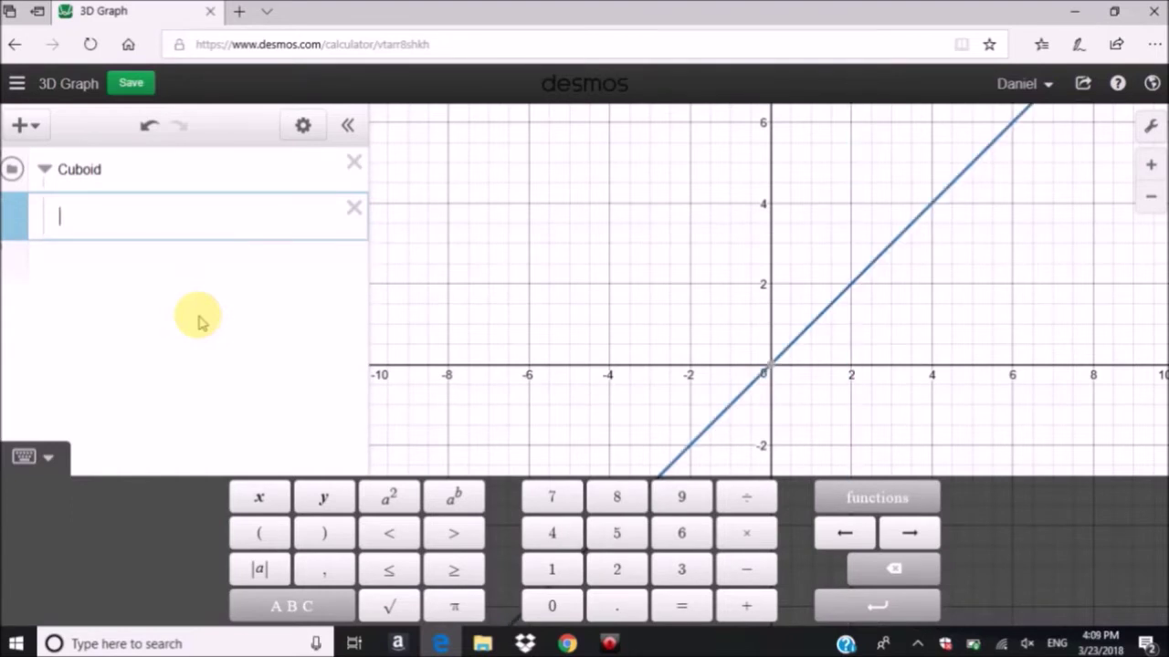
type("x")
key("BackSpace")
type("a")
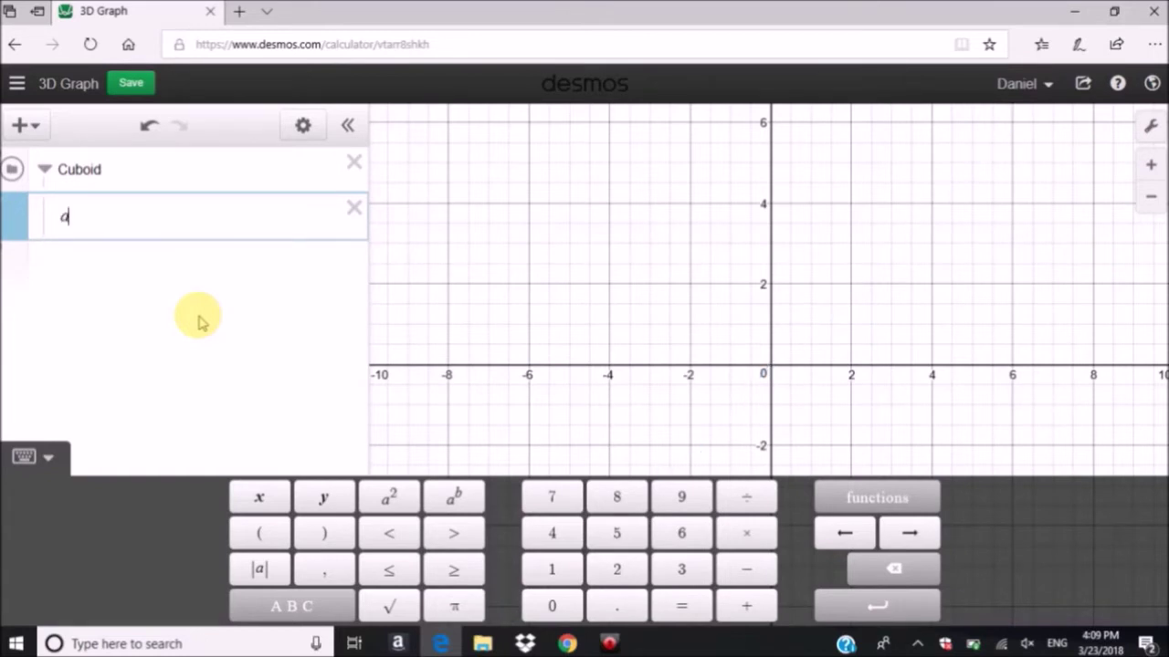
key("BackSpace")
Step: Define the variables x_0 = 0 and y_0 = 0 as separate expressions in the Cuboid folder
type("xq")
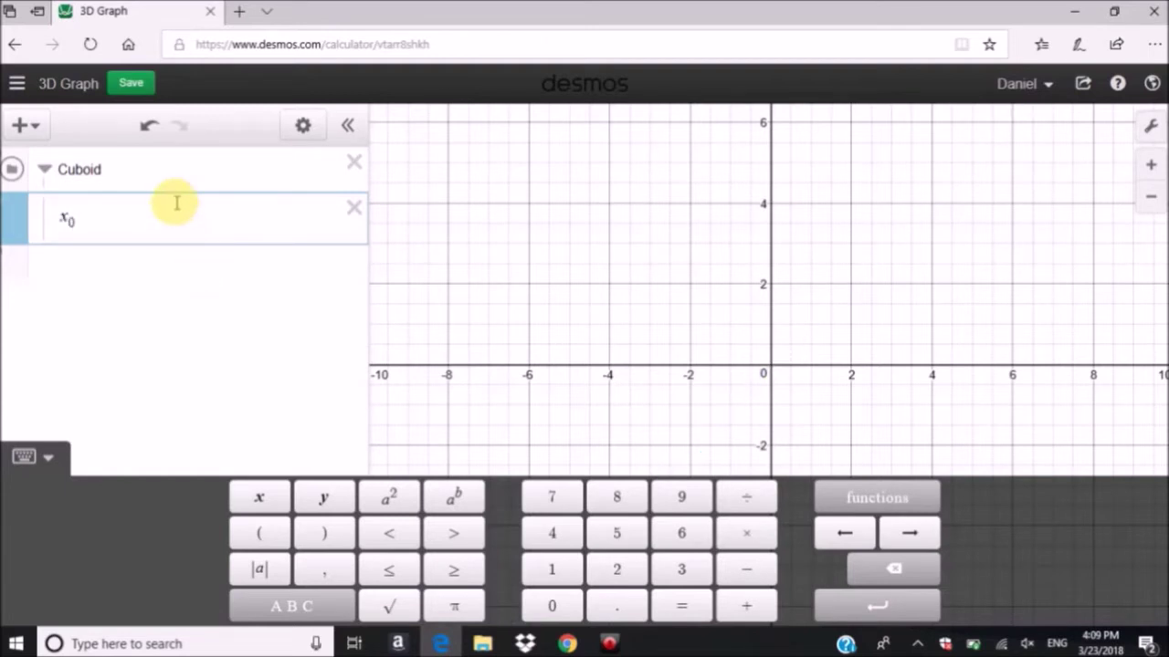
type("0=0")
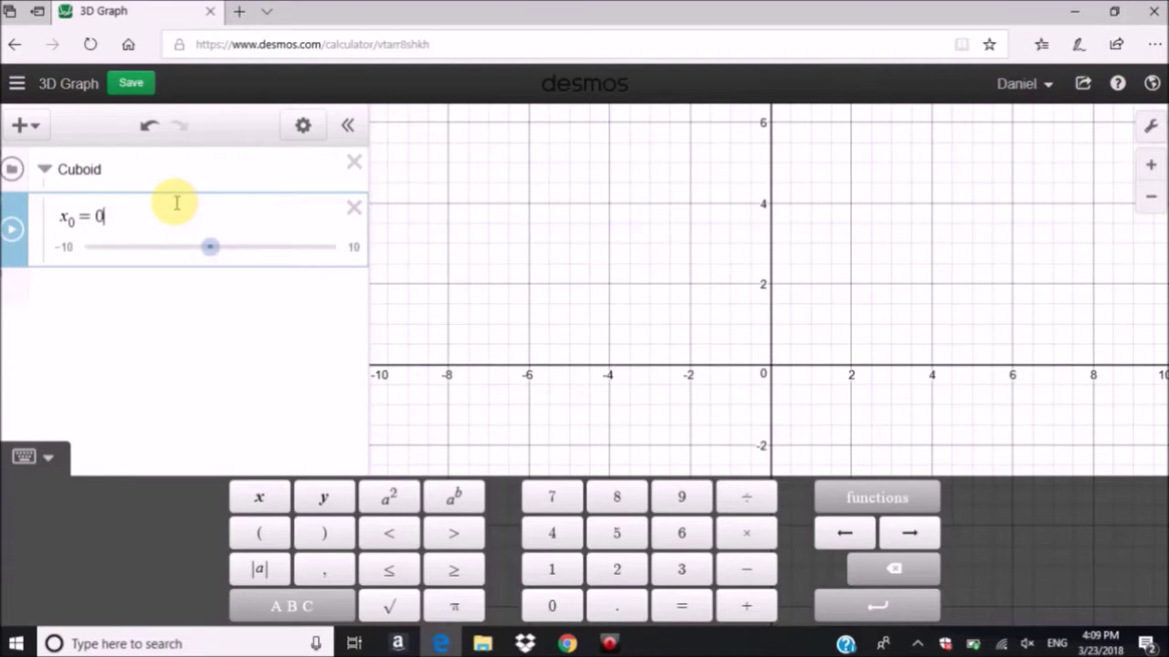
key("Return")
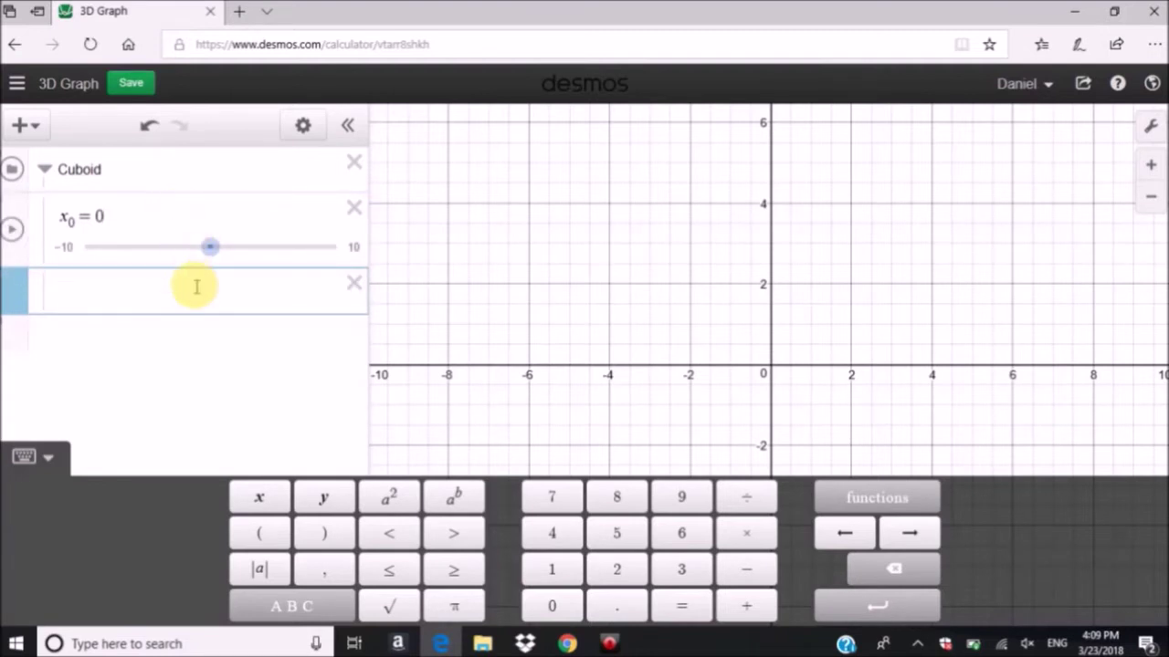
type("y_0 = 0")
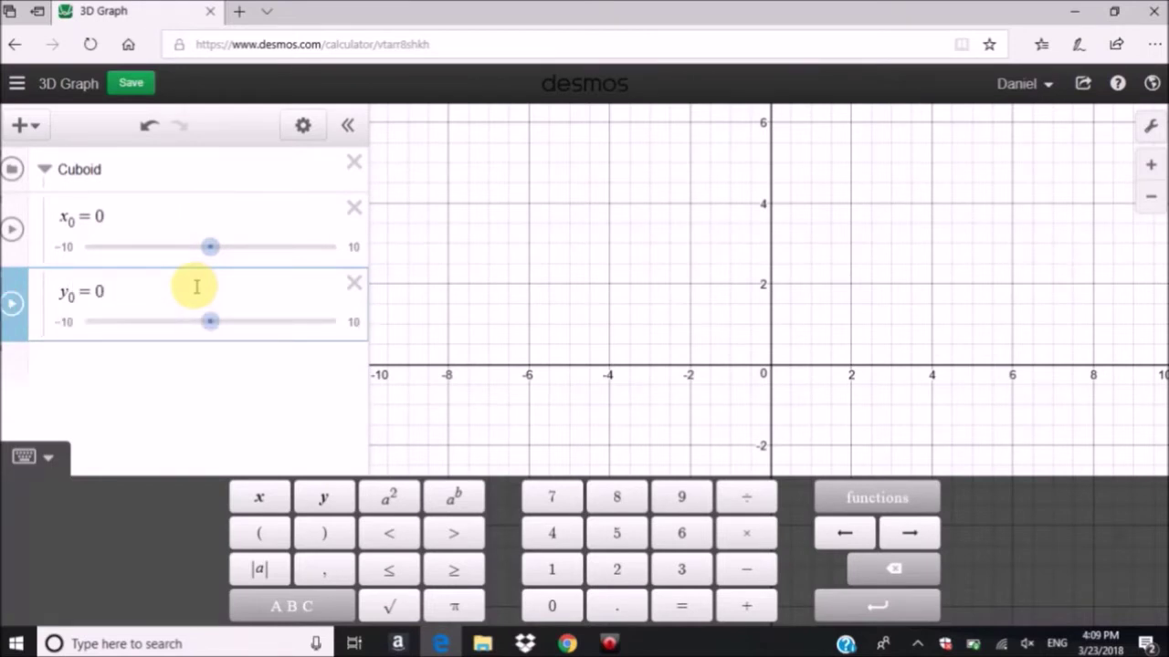
Step: Define z_0 = 0 below y_0 and start an empty expression under it
key("Return")
type("z_0 = 0")
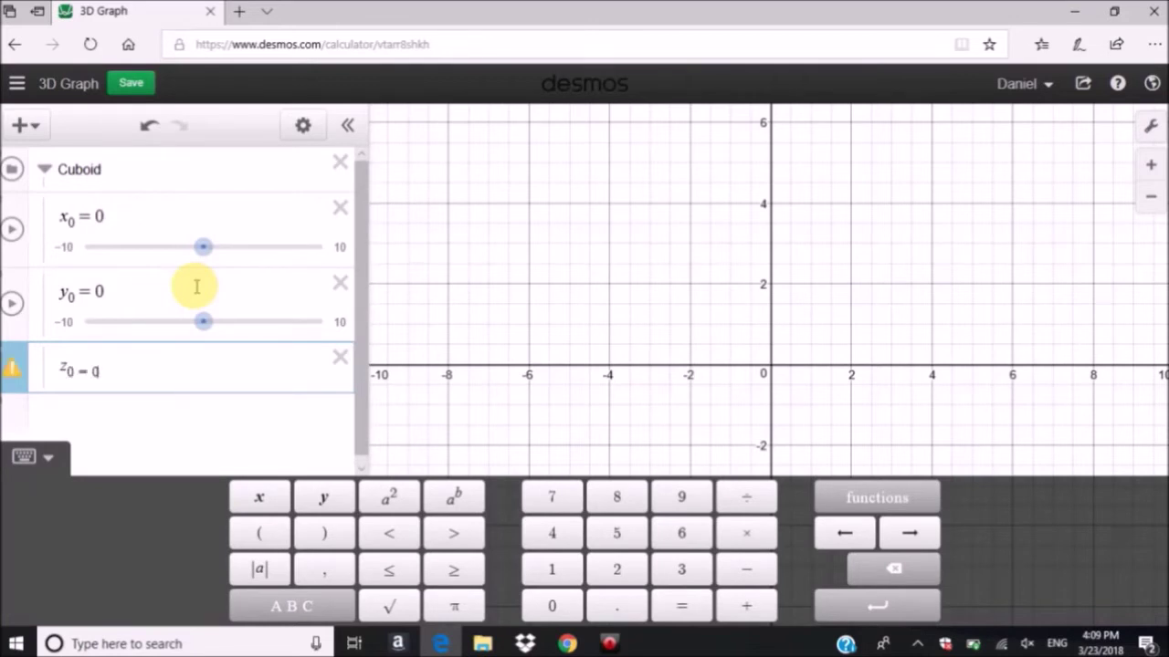
key("BackSpace")
key("BackSpace")
key("BackSpace")
key("BackSpace")
type("=0")
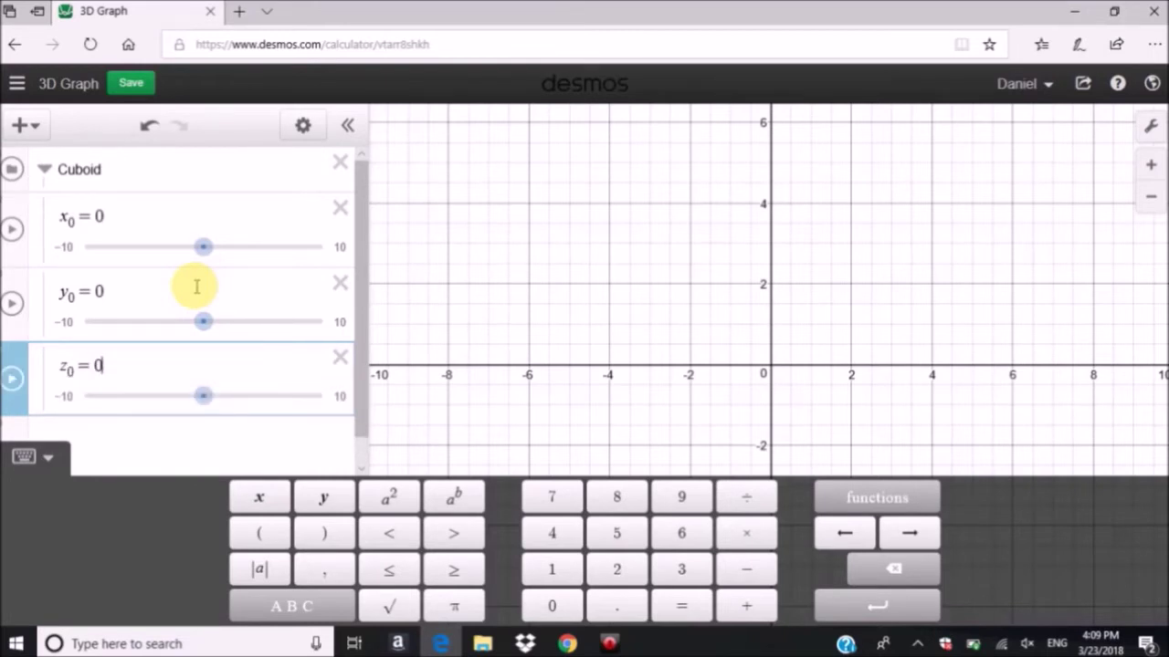
scroll(202, 315, "down", 1)
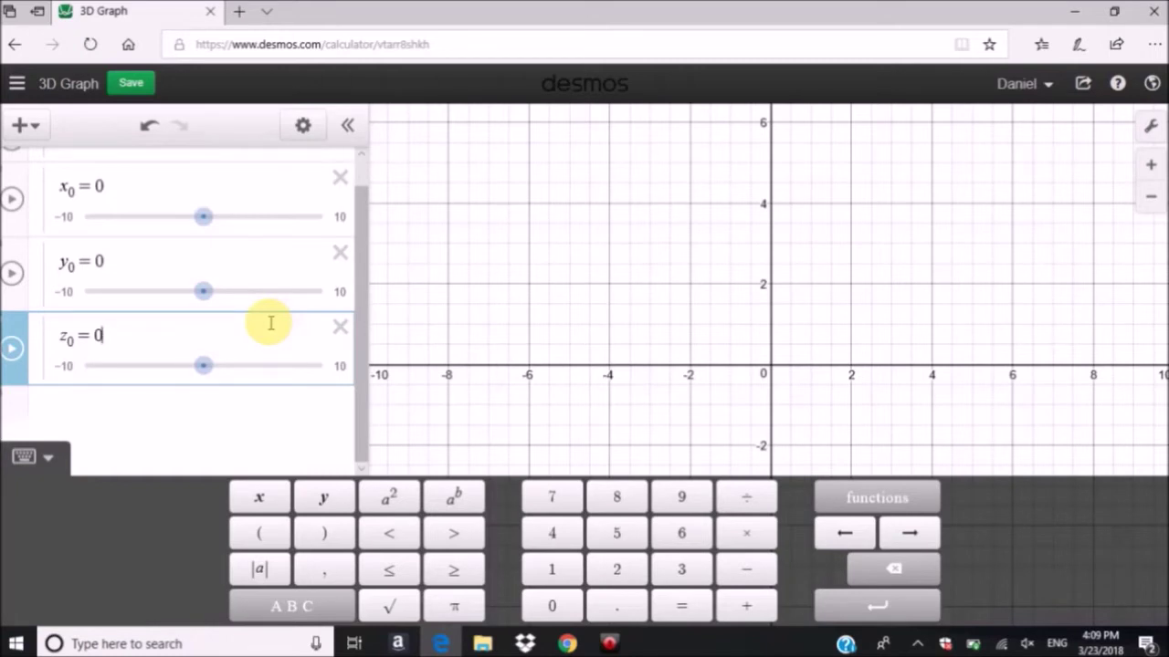
key("Return")
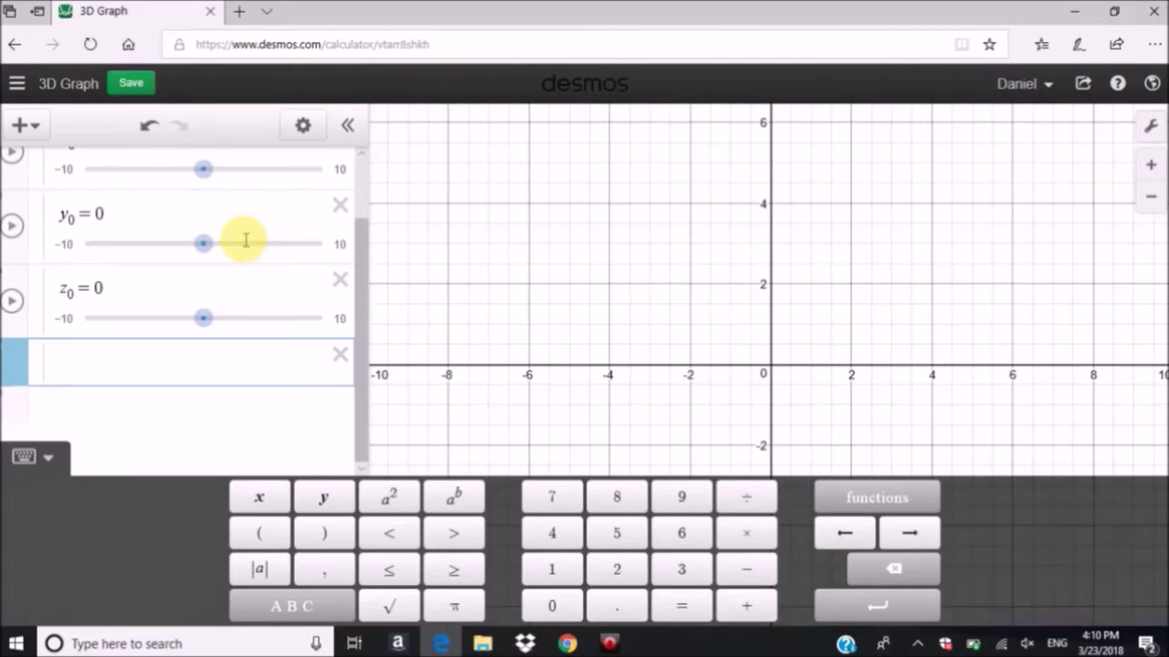
type("sin")
key("BackSpace")
key("BackSpace")
key("BackSpace")
type("po∫")
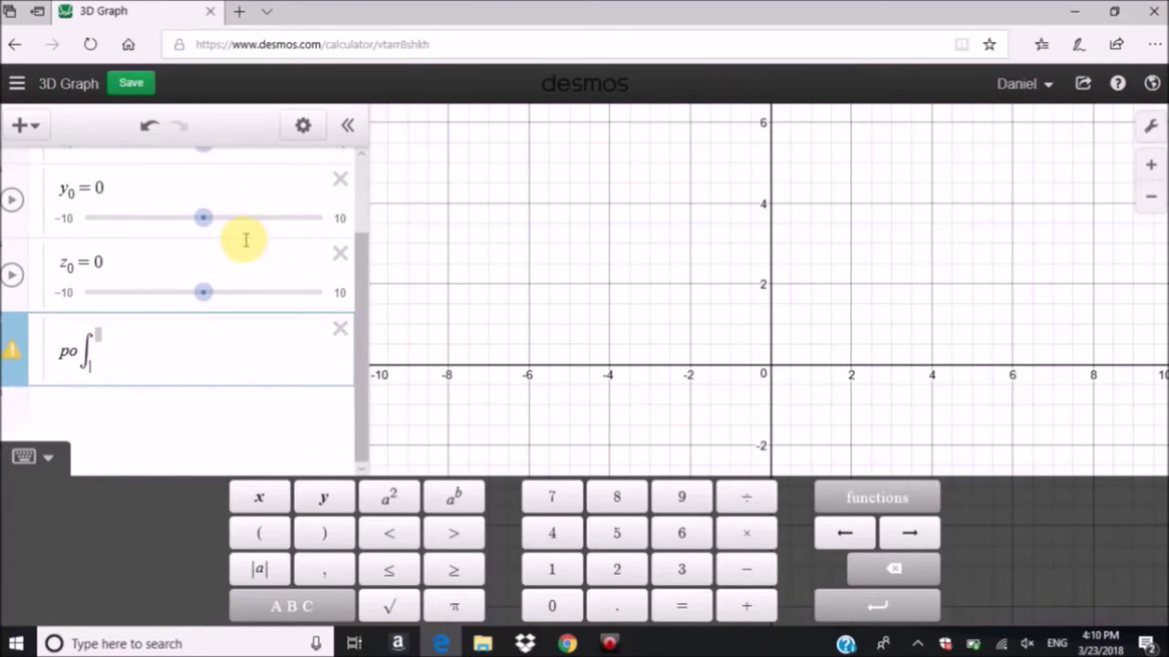
key("BackSpace")
key("BackSpace")
key("BackSpace")
Step: Plot the point (x_0, y_0) from the empty expression below z_0
type("(x")
key("BackSpace")
type("x,y)")
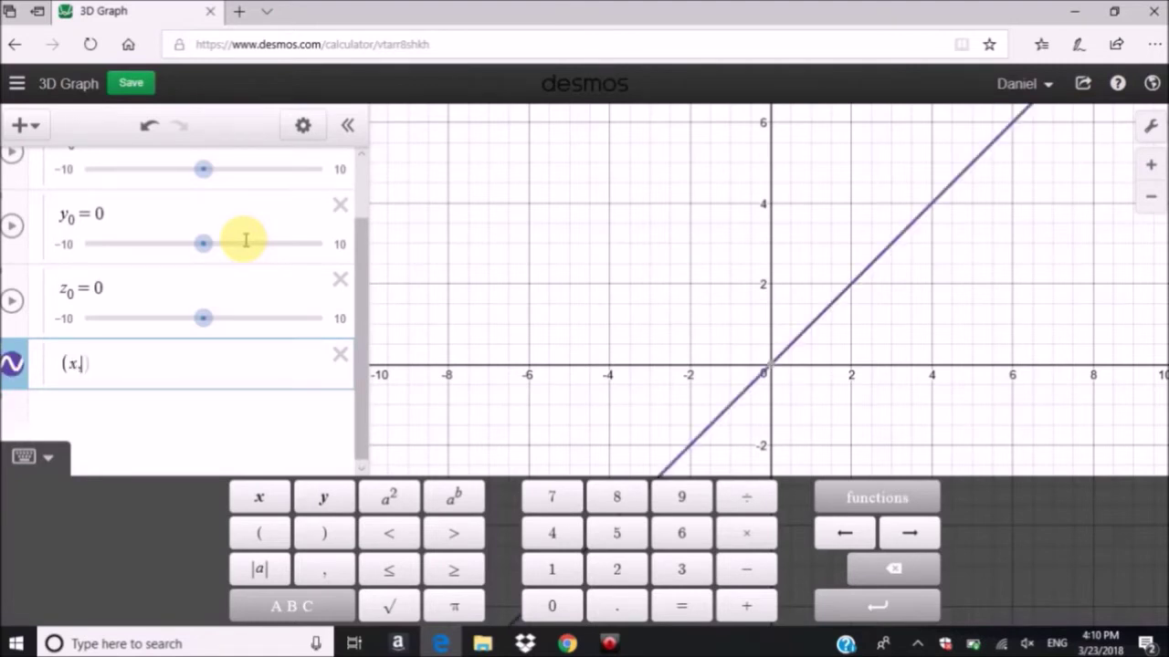
key("Return")
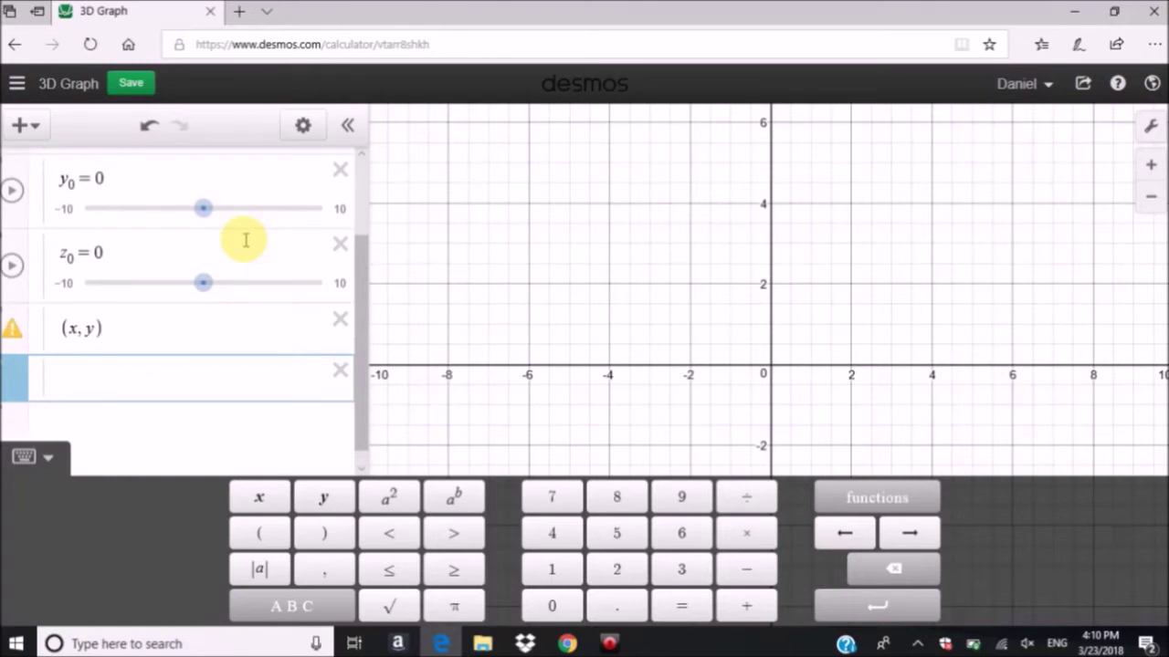
left_click(82, 328)
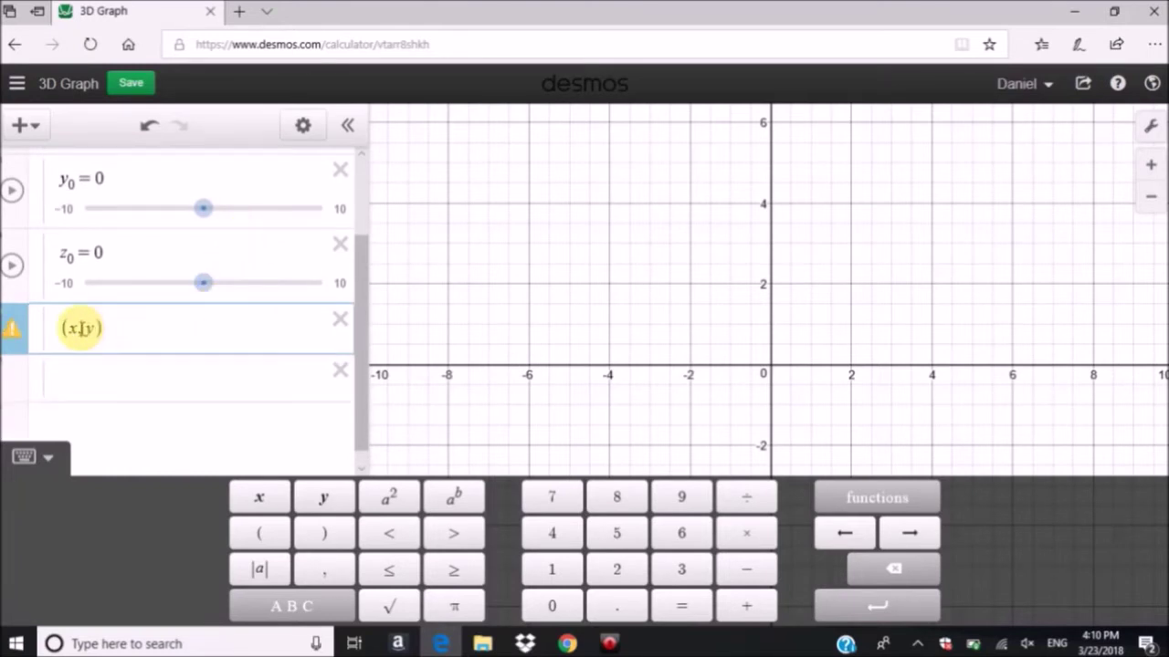
type("_")
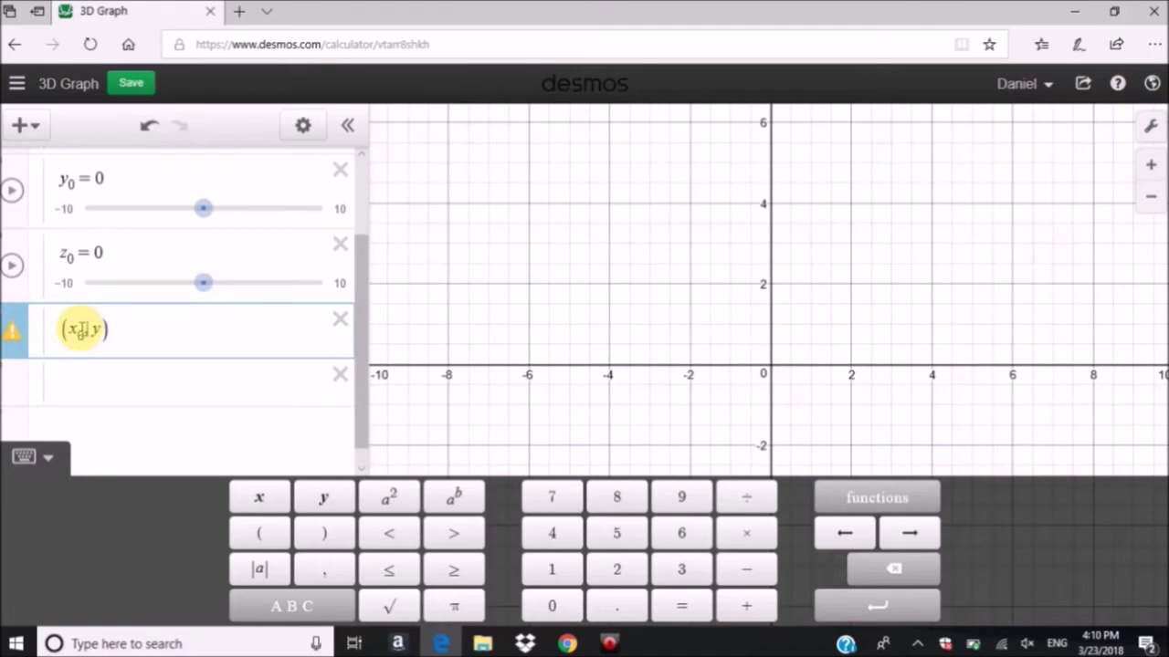
type("0")
key("Right")
key("Right")
key("Right")
type("_0")
key("Return")
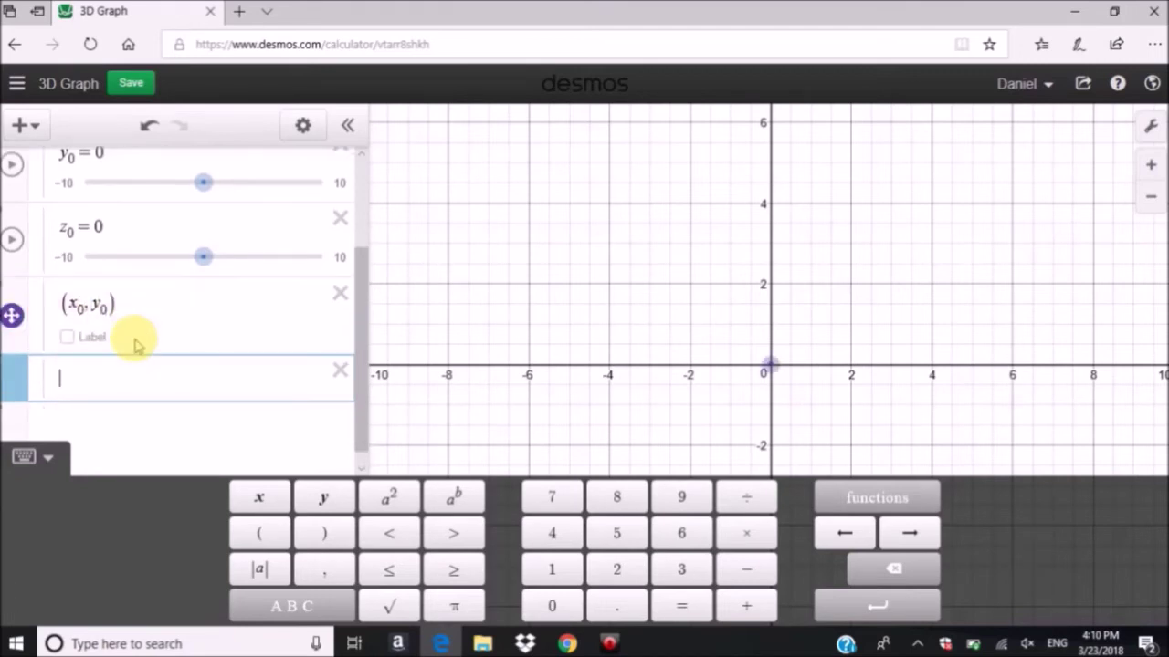
Step: Insert a new expression starting with "w =" between z_0 and the point (x_0, y_0)
left_click(119, 222)
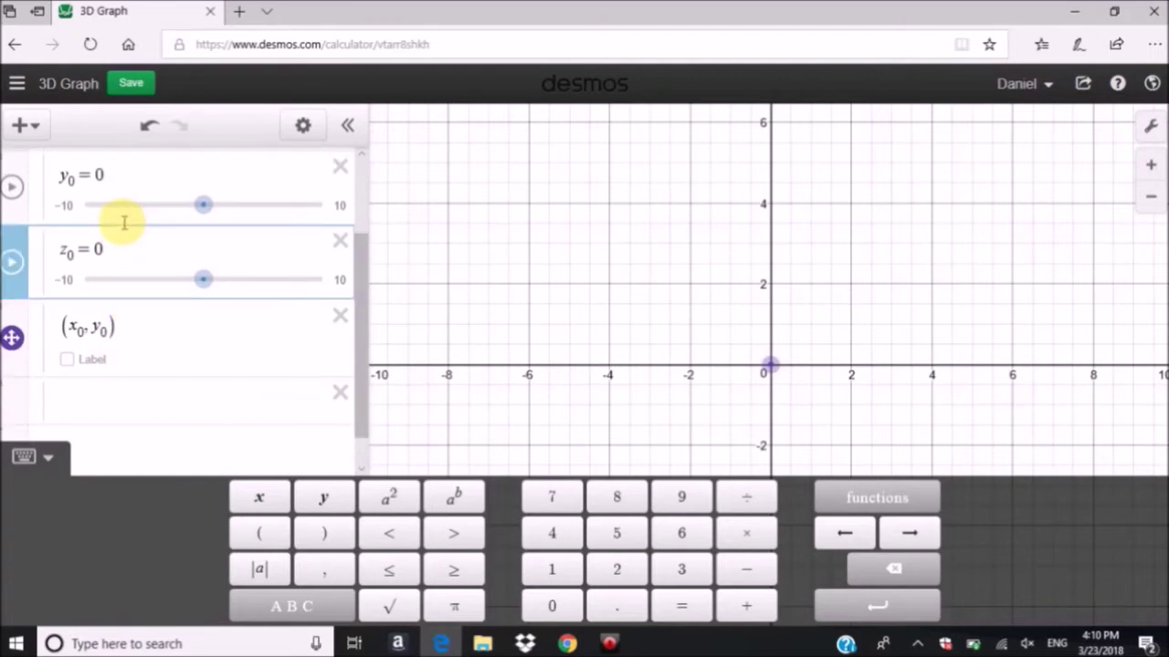
key("Return")
type("=")
key("BackSpace")
type("w=")
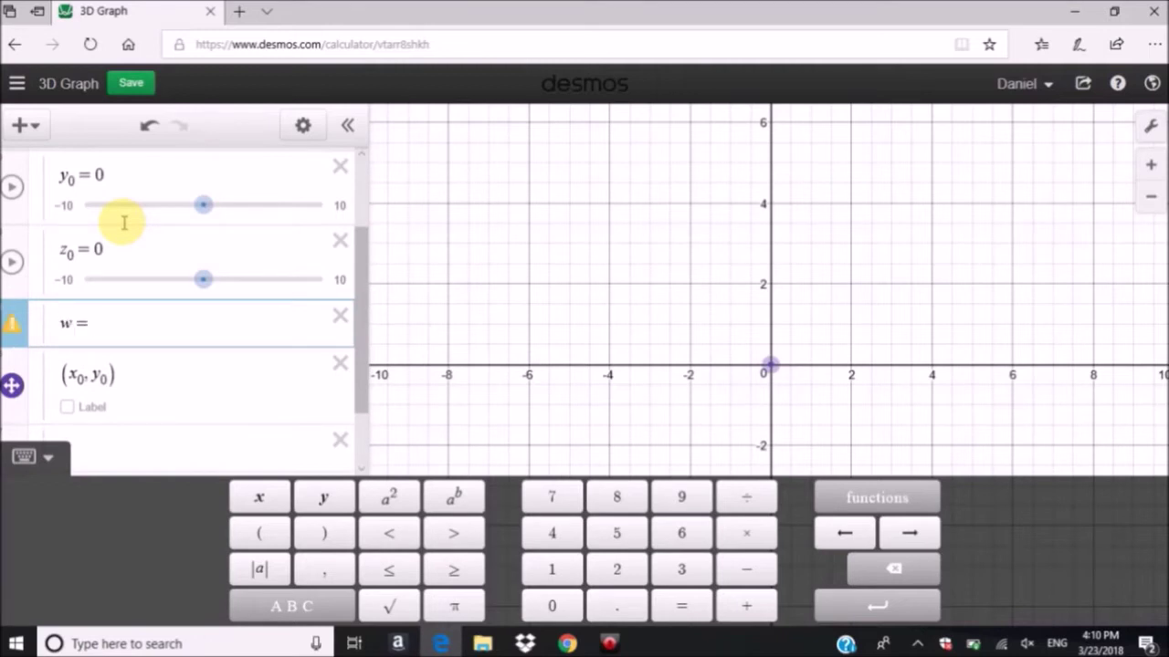
left_click(124, 222)
type("4")
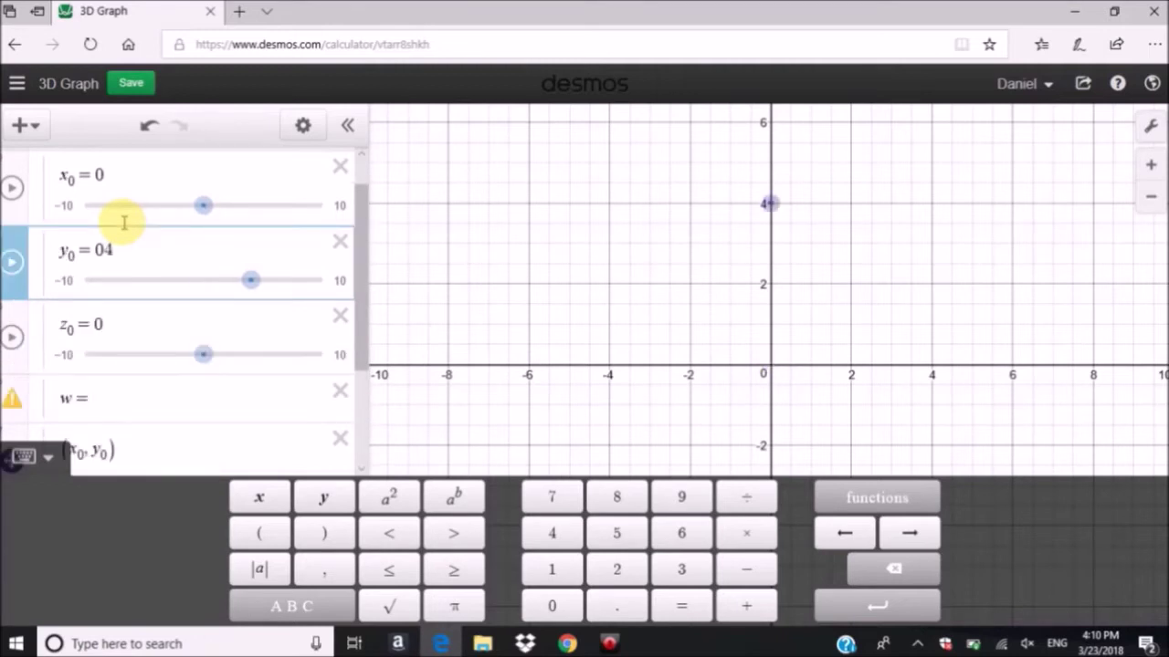
key("BackSpace")
key("BackSpace")
type("0")
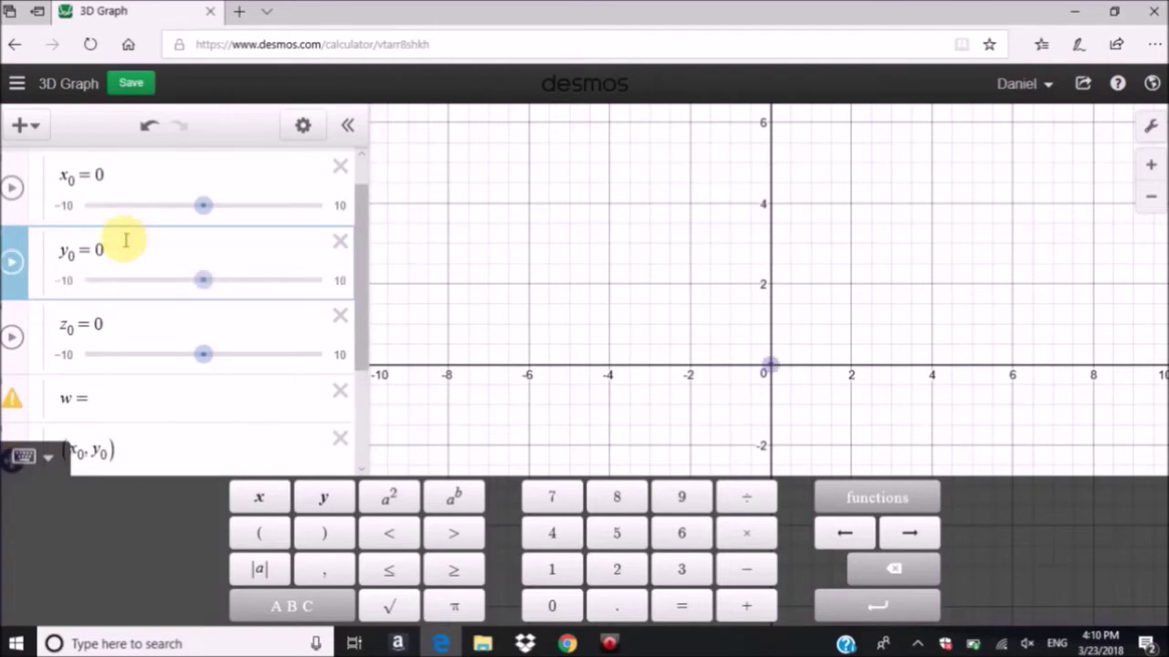
Step: Complete the unfinished w expression with the value 4 and start an empty expression below it
left_click(136, 388)
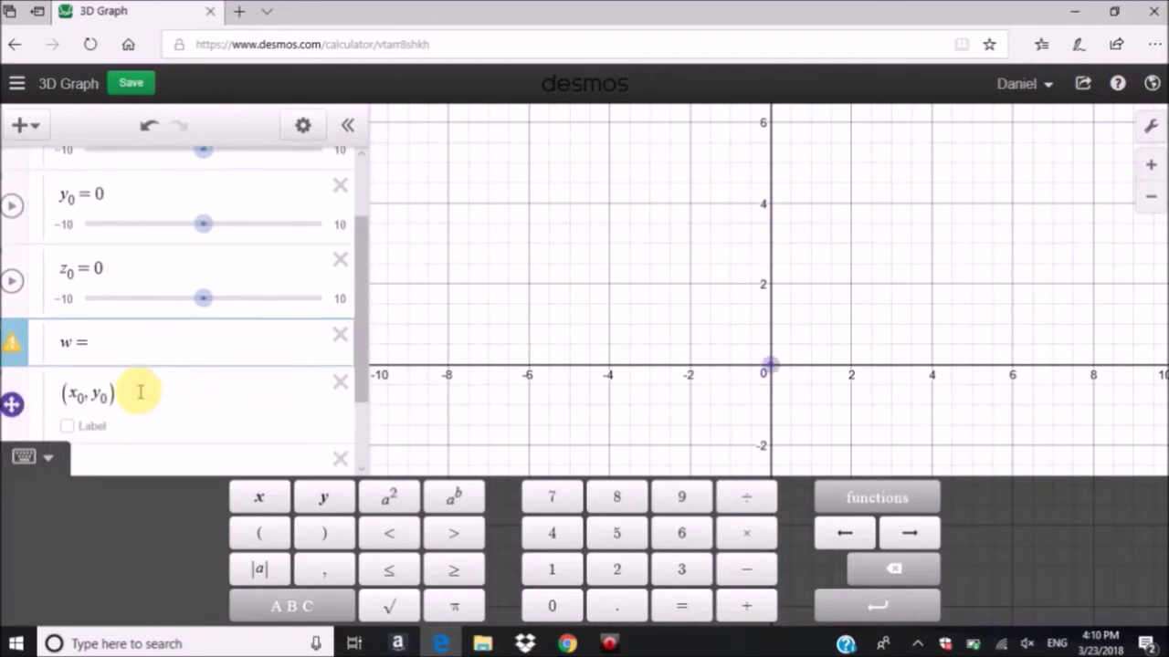
type("4")
key("Return")
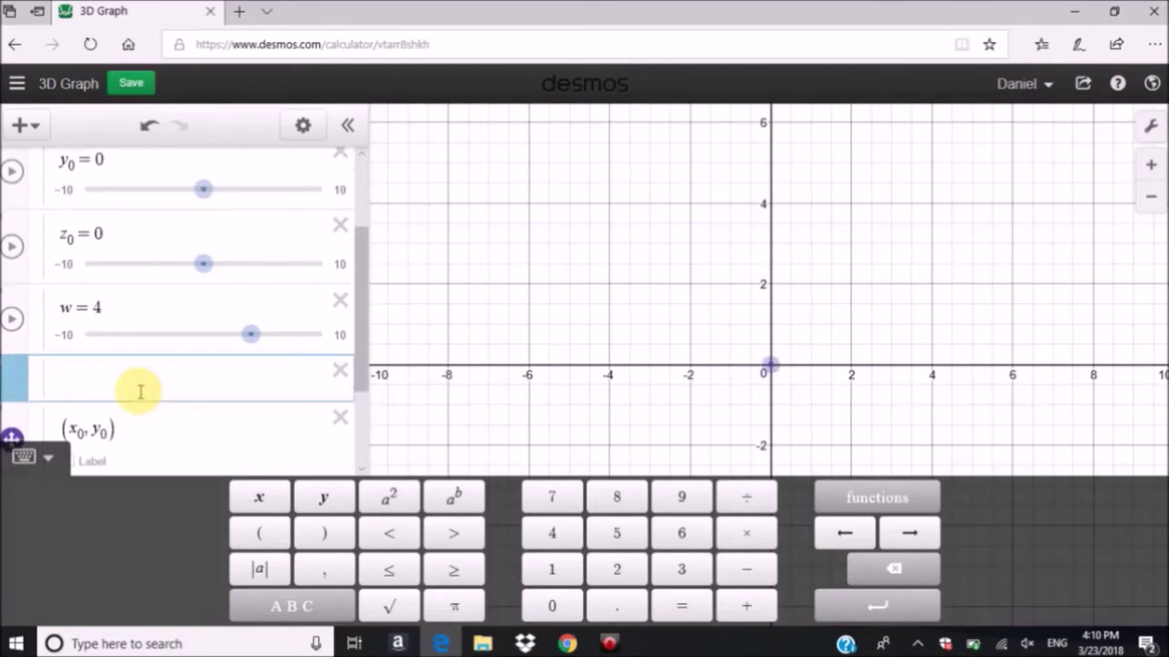
Step: Define h = 4 and z = 4 as separate expressions below w
type("h=4")
key("Return")
type("=4")
key("BackSpace")
key("BackSpace")
type("z=4")
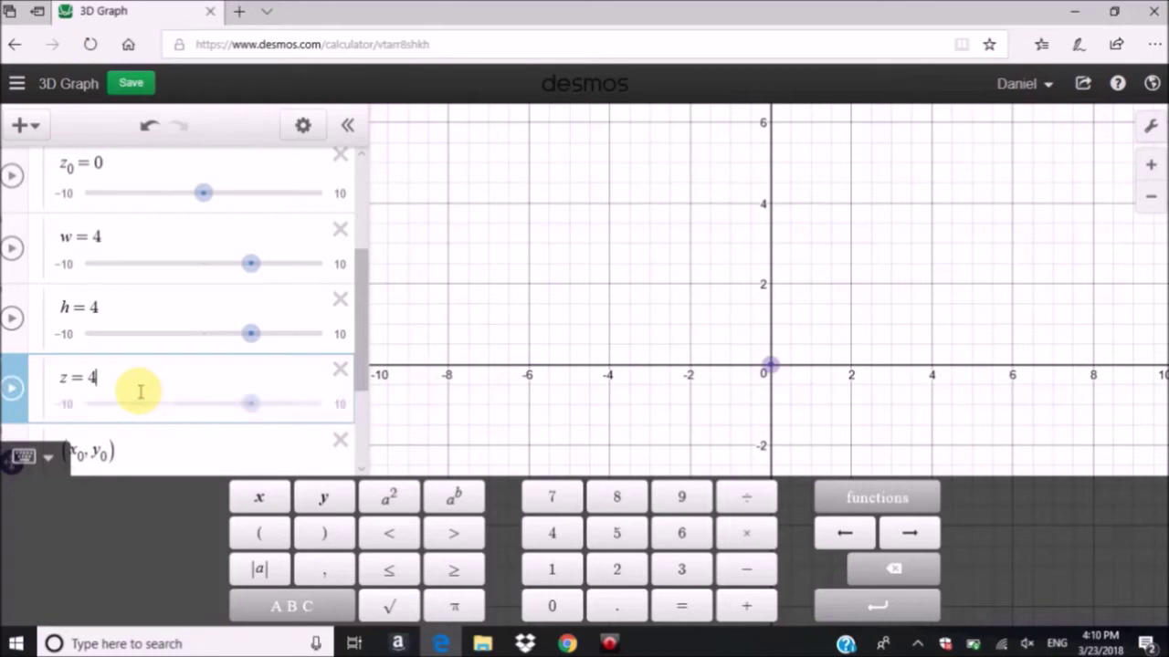
scroll(141, 391, "down", 1)
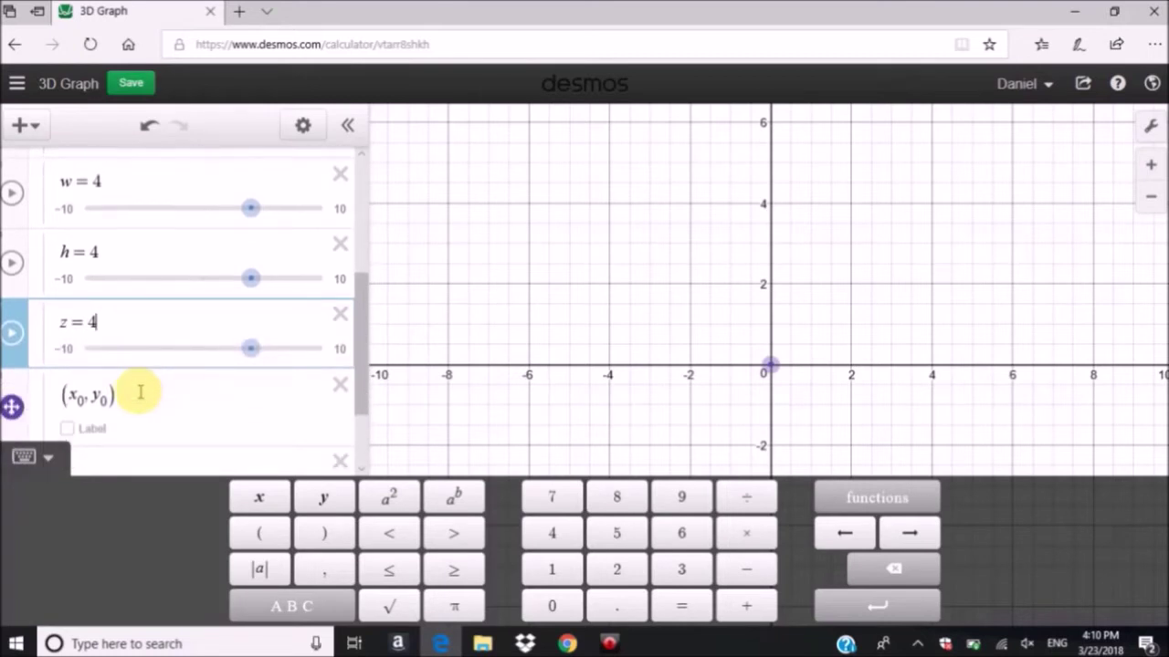
Step: Plot the point (x_0 + w, y_0) in the empty expression below the point (x_0, y_0)
scroll(140, 392, "down", 1)
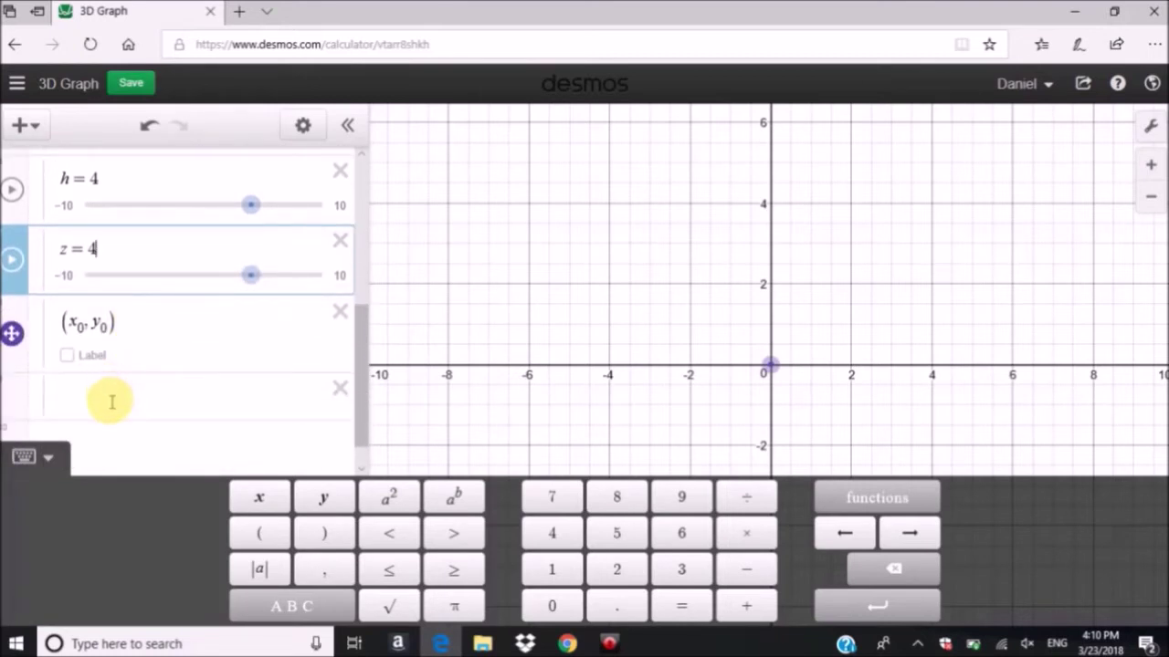
left_click(114, 406)
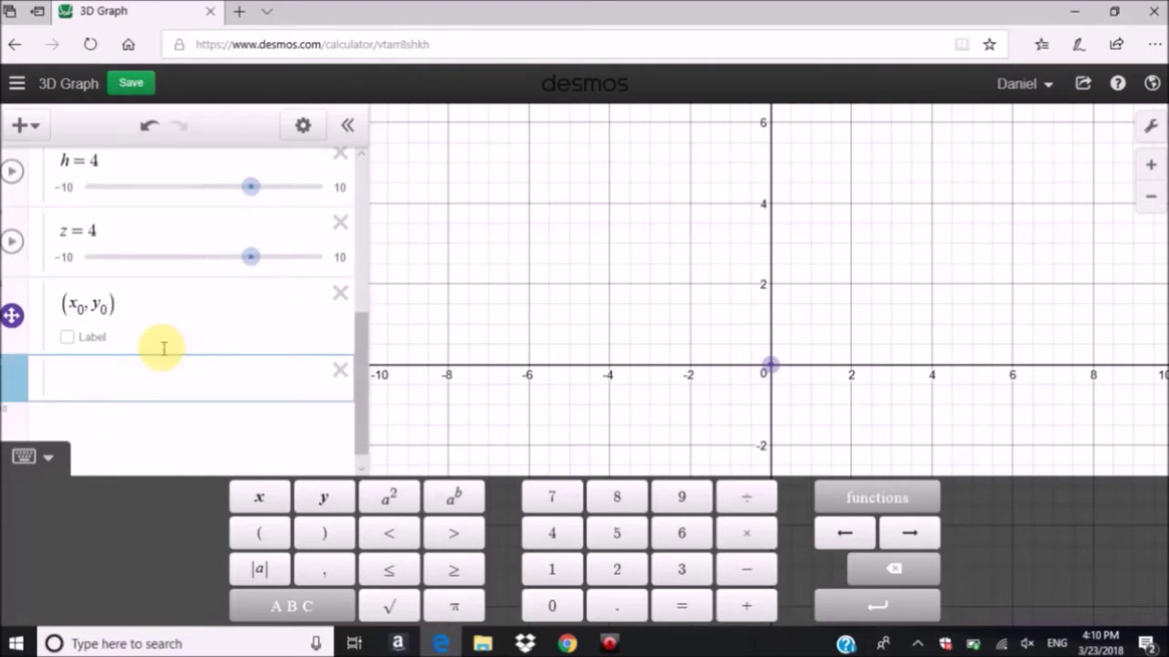
type("(")
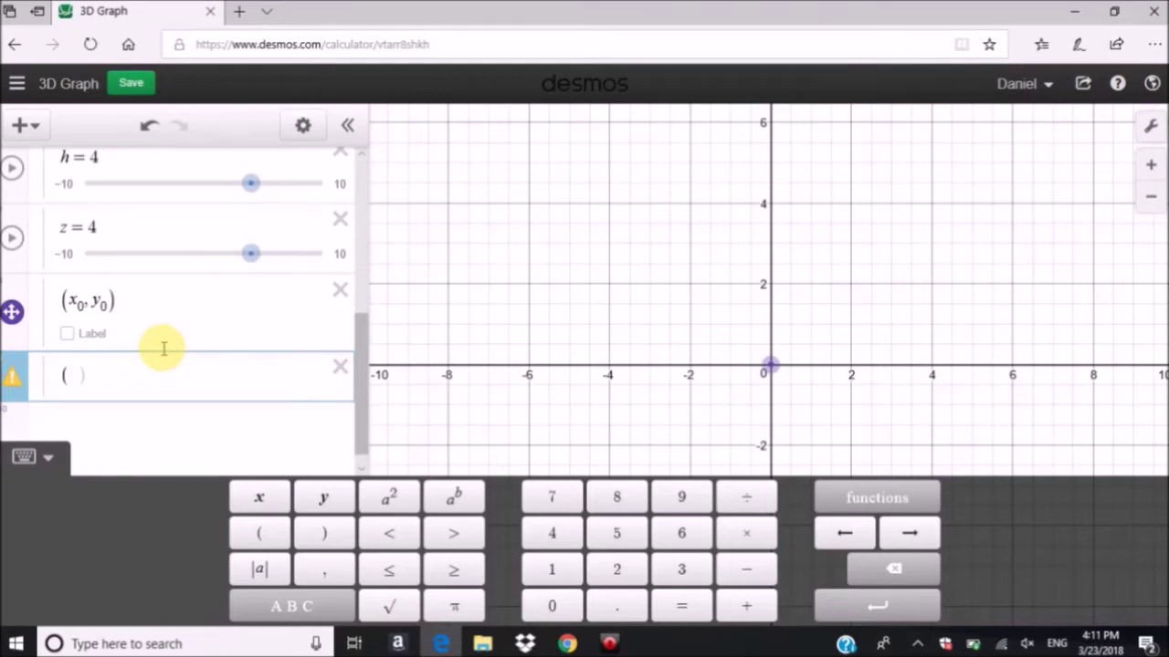
type("x,")
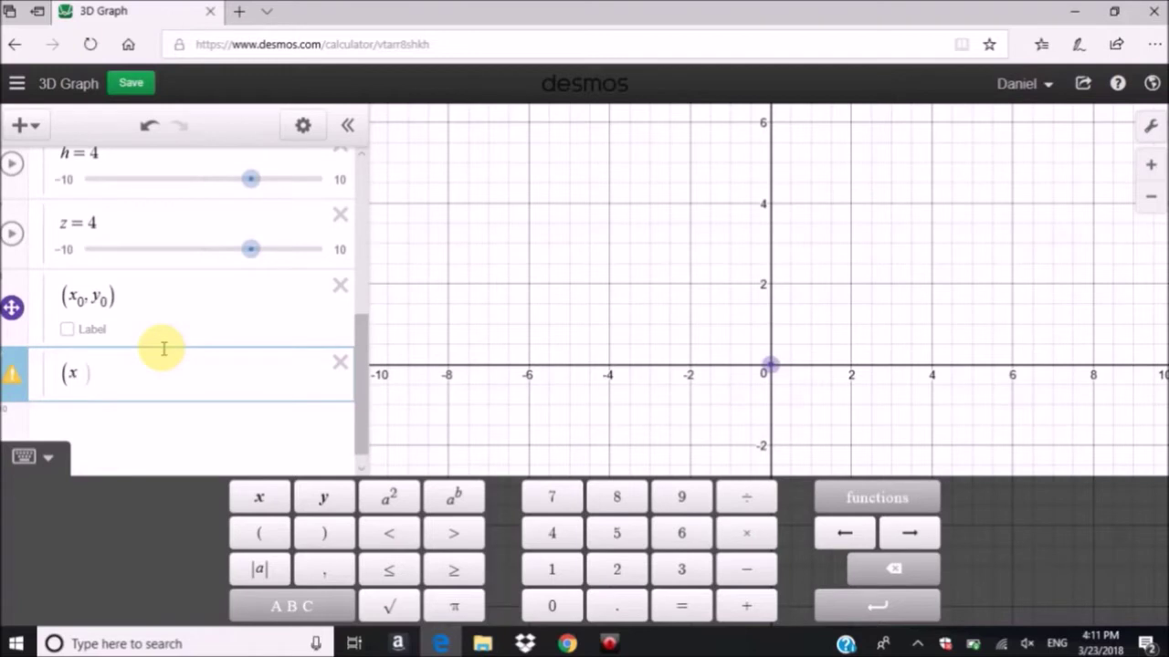
type("0")
key("BackSpace")
key("BackSpace")
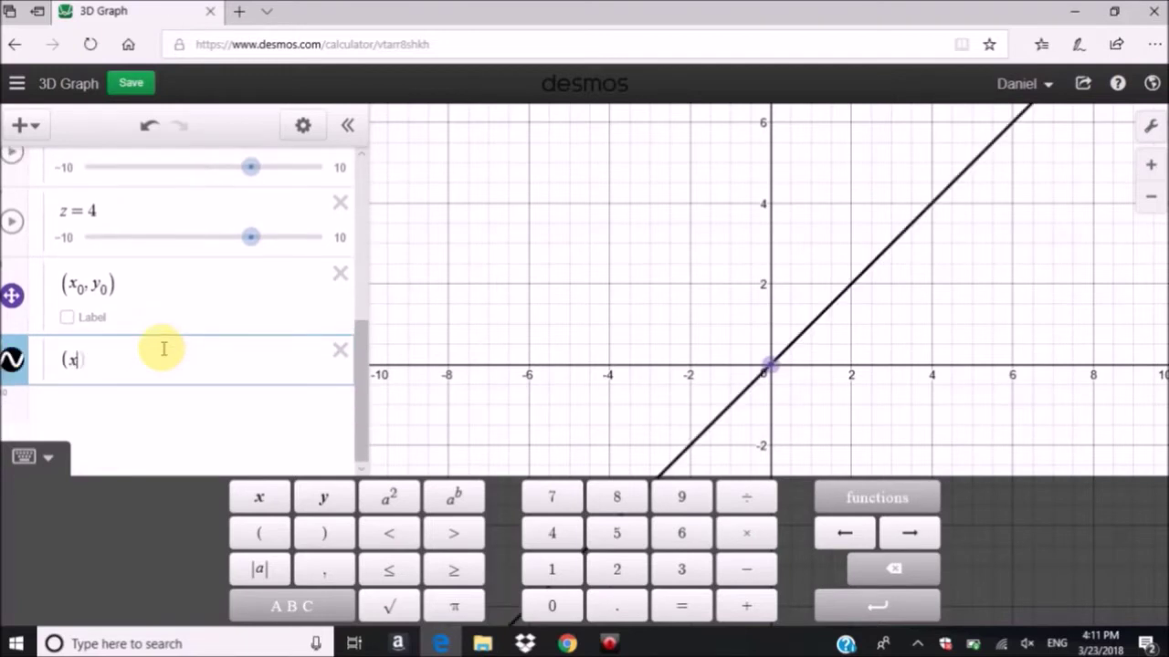
type("0 + 2")
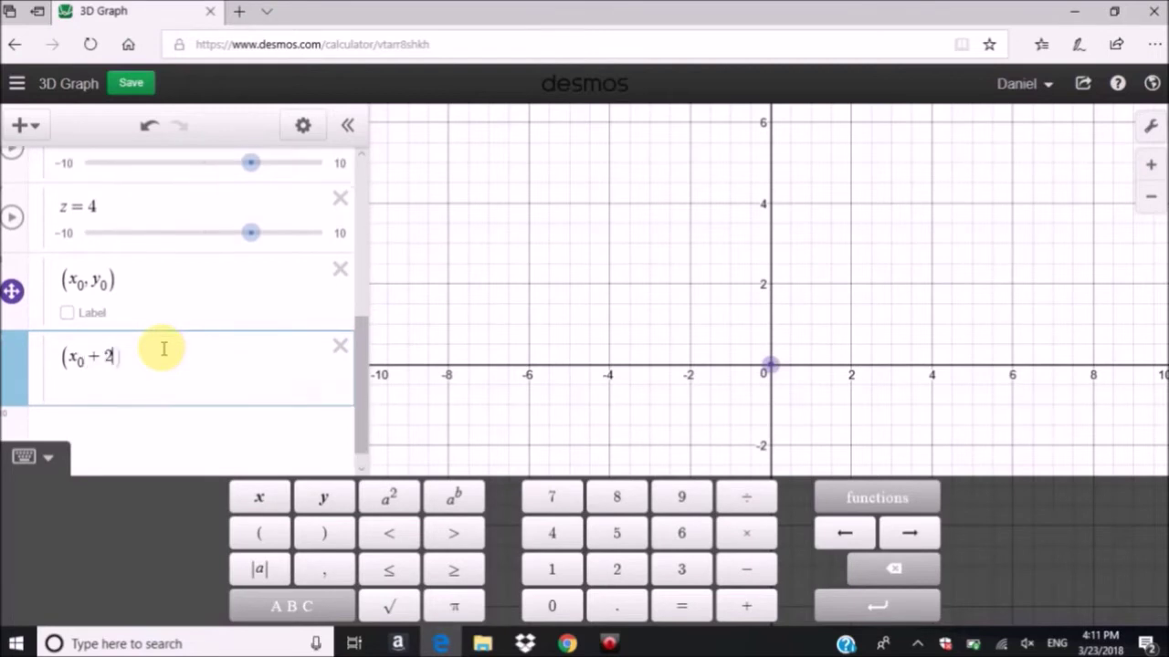
type("w, y")
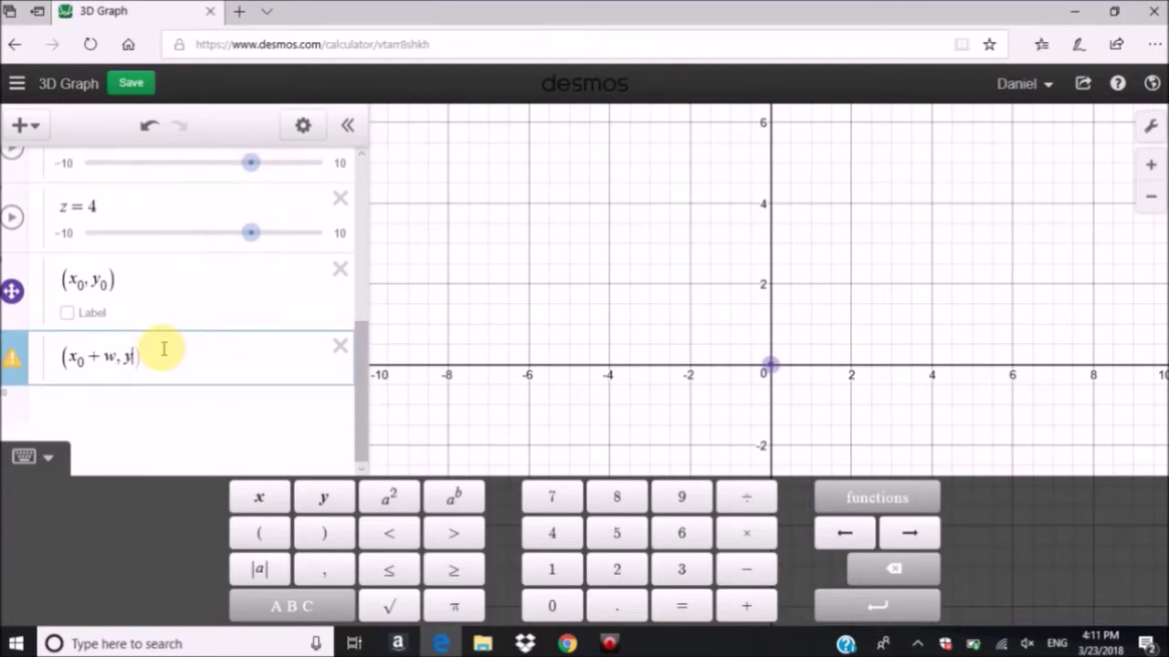
type(")")
key("Left")
type("0")
key("Right")
key("Right")
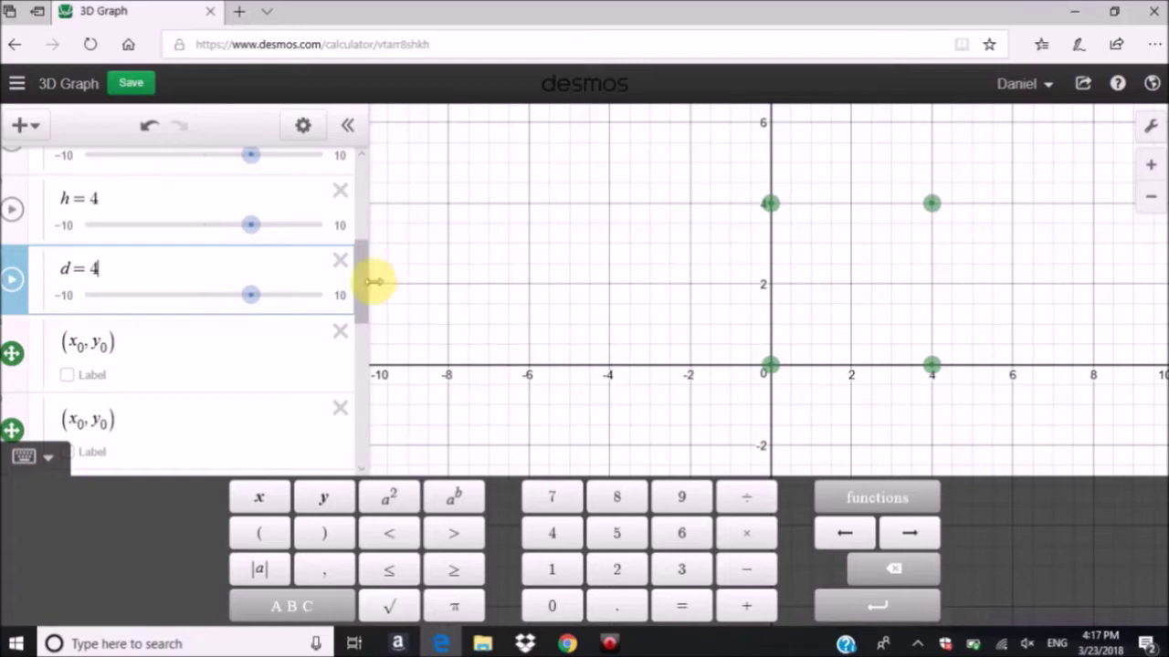
Step: Insert the rotation variable θ_x = 0 as a new expression between z_0 and w
scroll(352, 274, "up", 1)
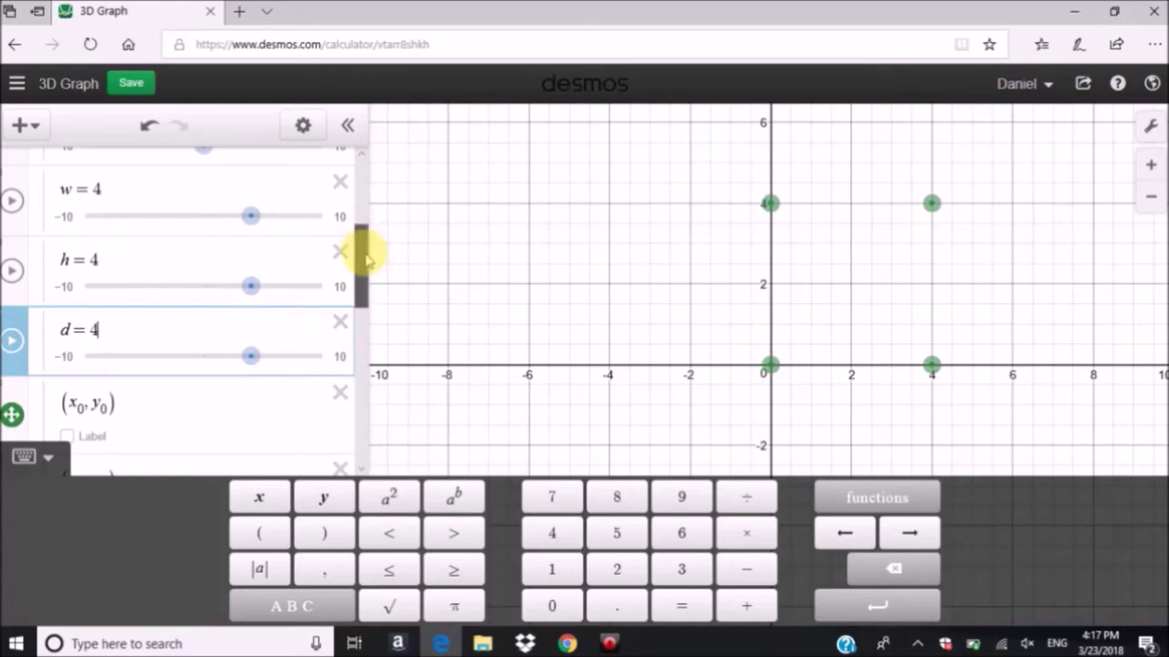
scroll(366, 258, "up", 1)
left_click_drag(365, 259, 357, 183)
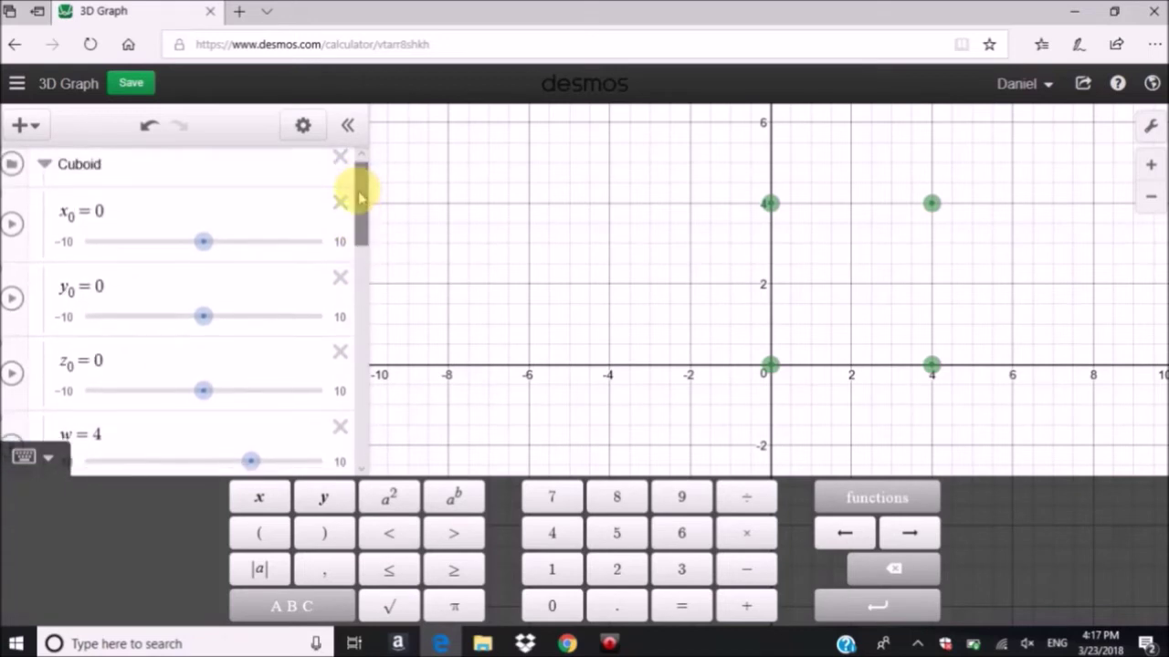
left_click(171, 364)
key("Return")
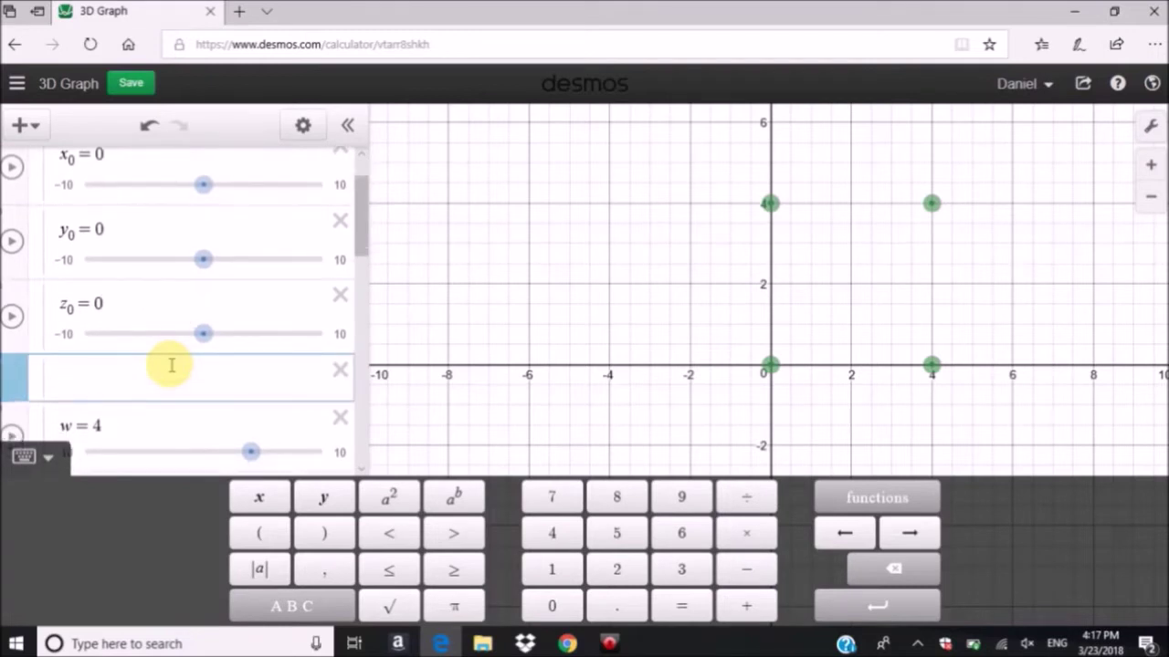
type("heta")
key("BackSpace")
key("BackSpace")
key("BackSpace")
key("BackSpace")
type("theta")
type("_x")
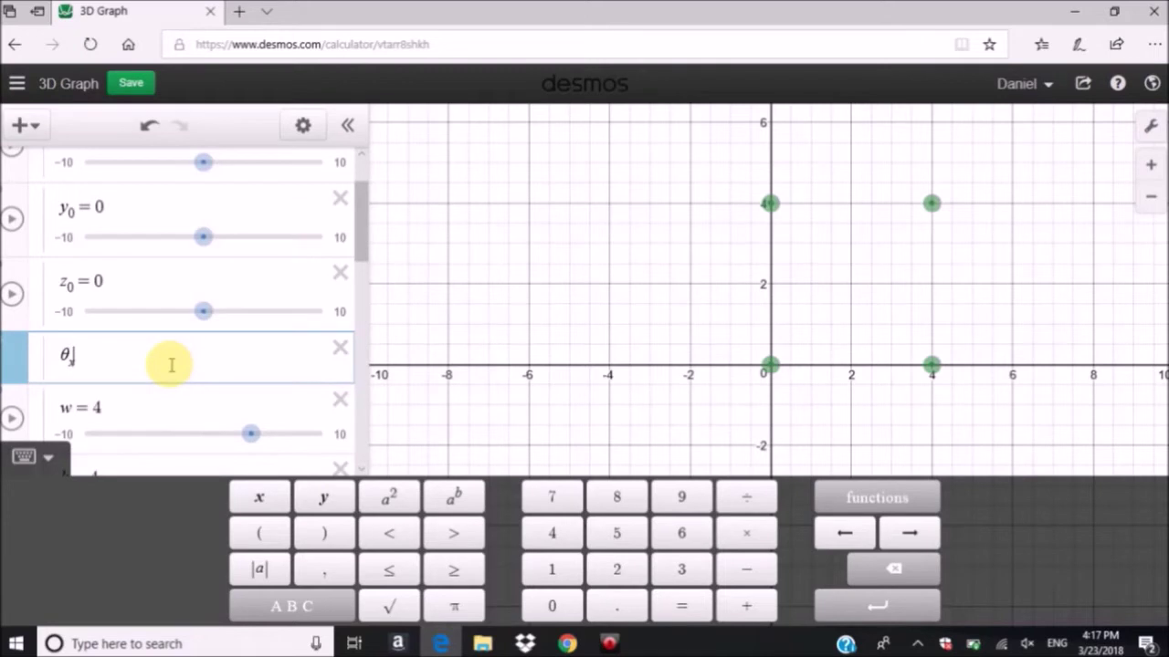
type("=0")
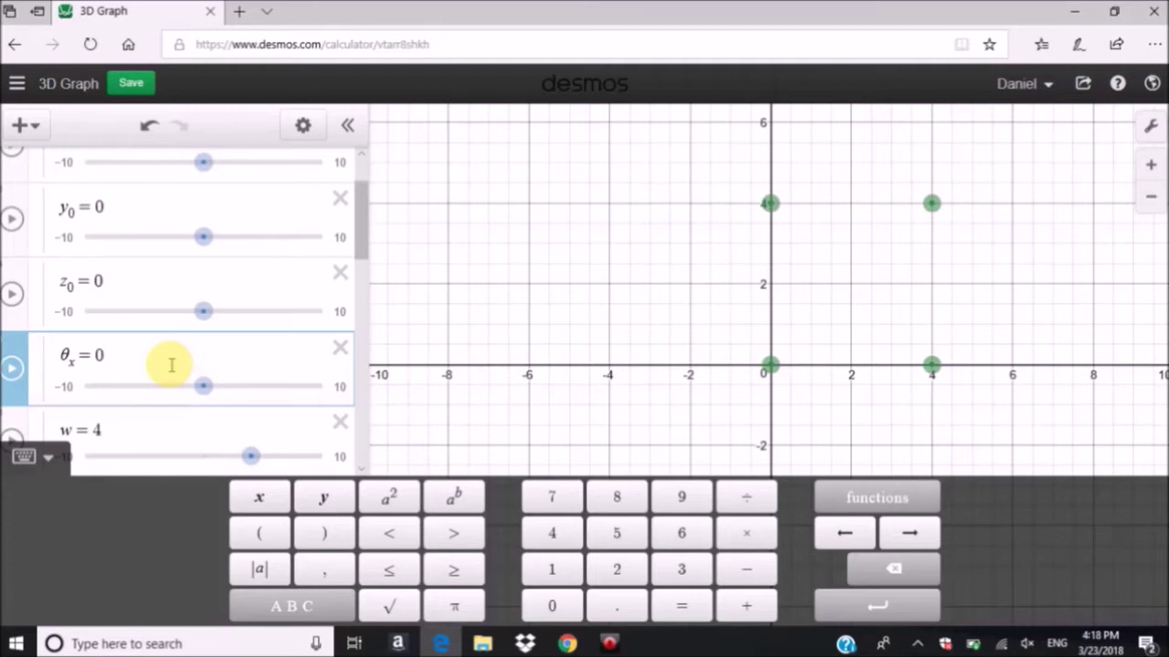
Step: Define θ_y = 0 in a new expression directly below θ_x
key("Return")
type("heta")
key("BackSpace")
key("BackSpace")
key("BackSpace")
key("BackSpace")
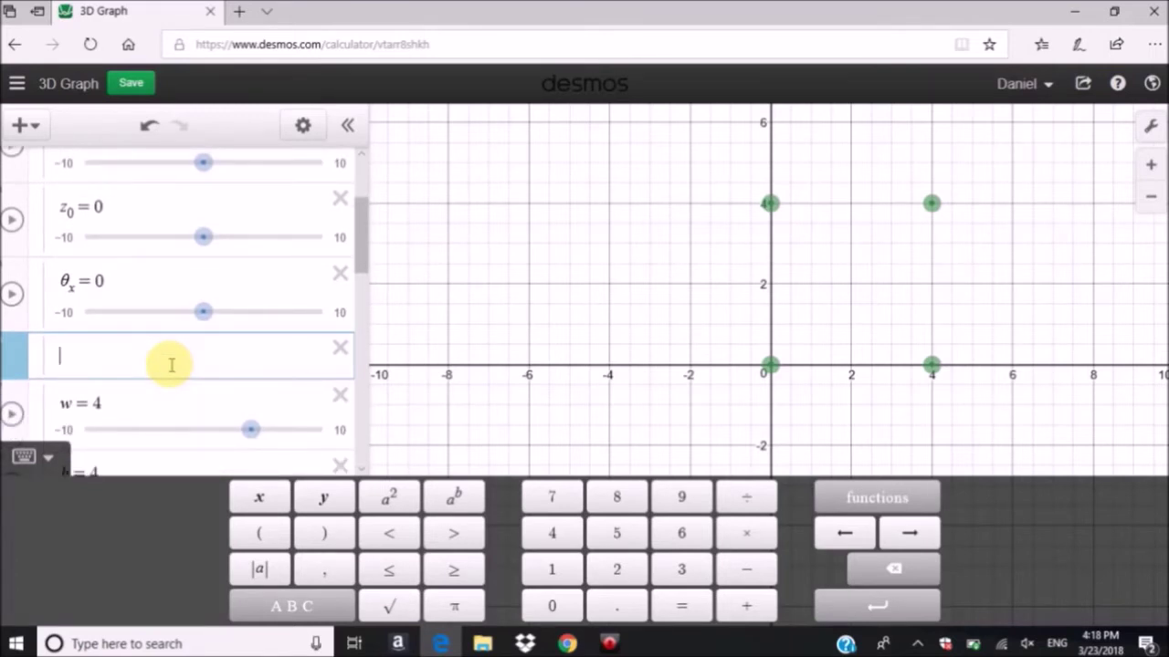
type("theta")
type("_y ")
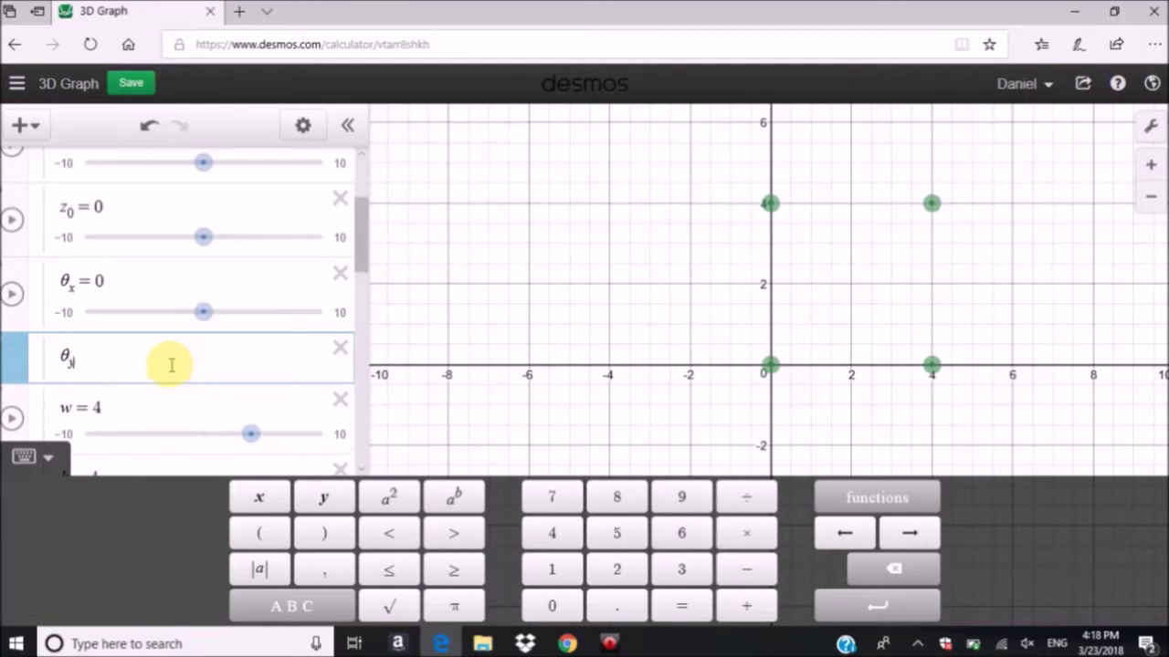
type("= 0")
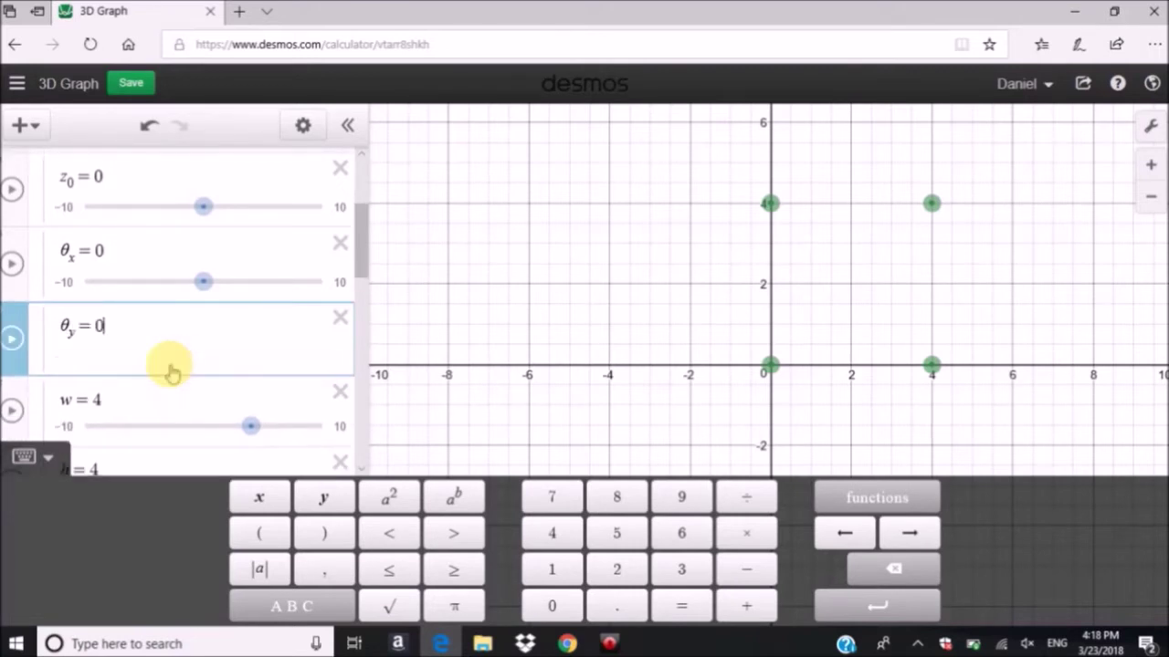
Step: Define θ_z = 0 in a new expression directly below θ_y
key("Return")
type("heta")
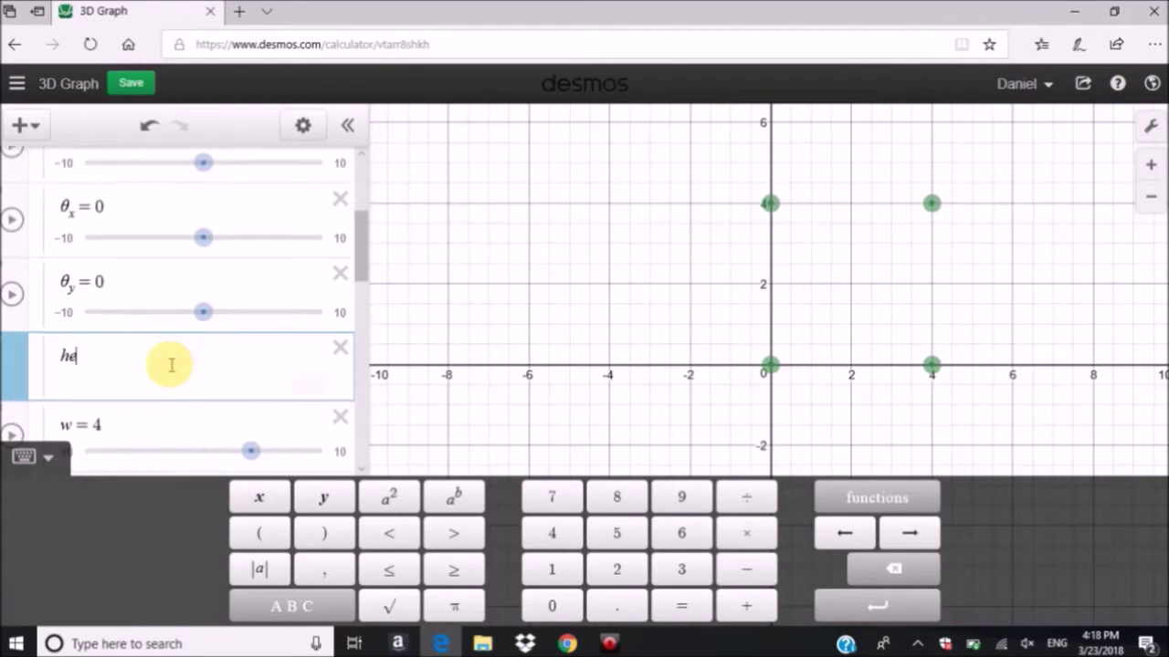
key("BackSpace")
key("BackSpace")
key("BackSpace")
key("BackSpace")
type("theta_")
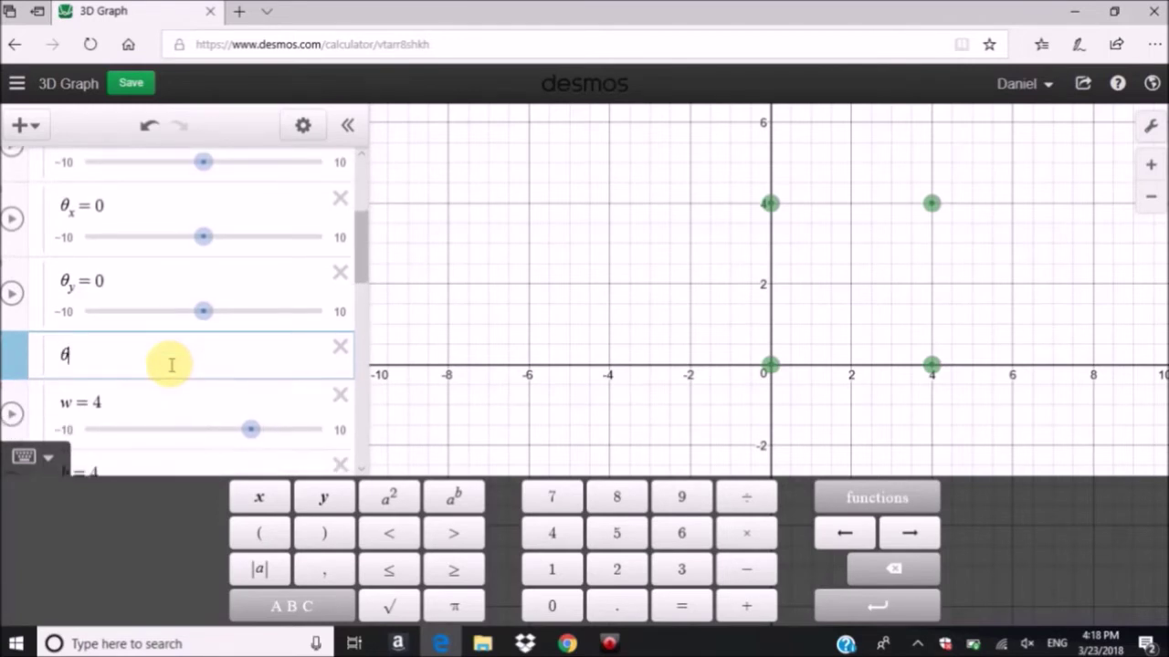
type("z")
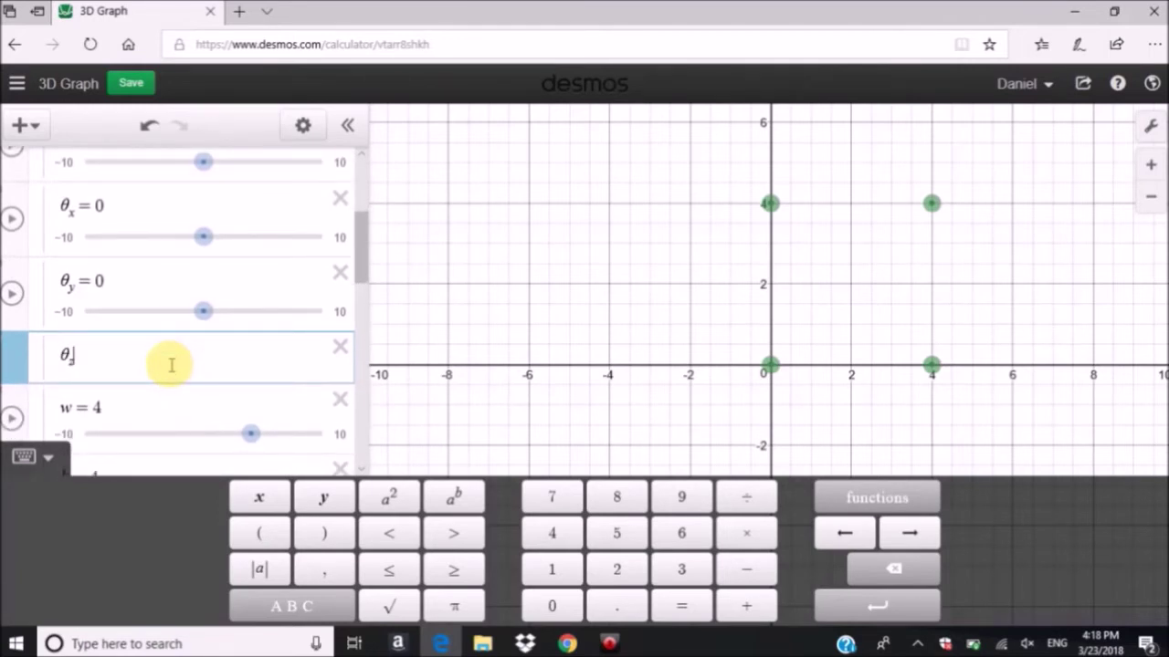
type("=0")
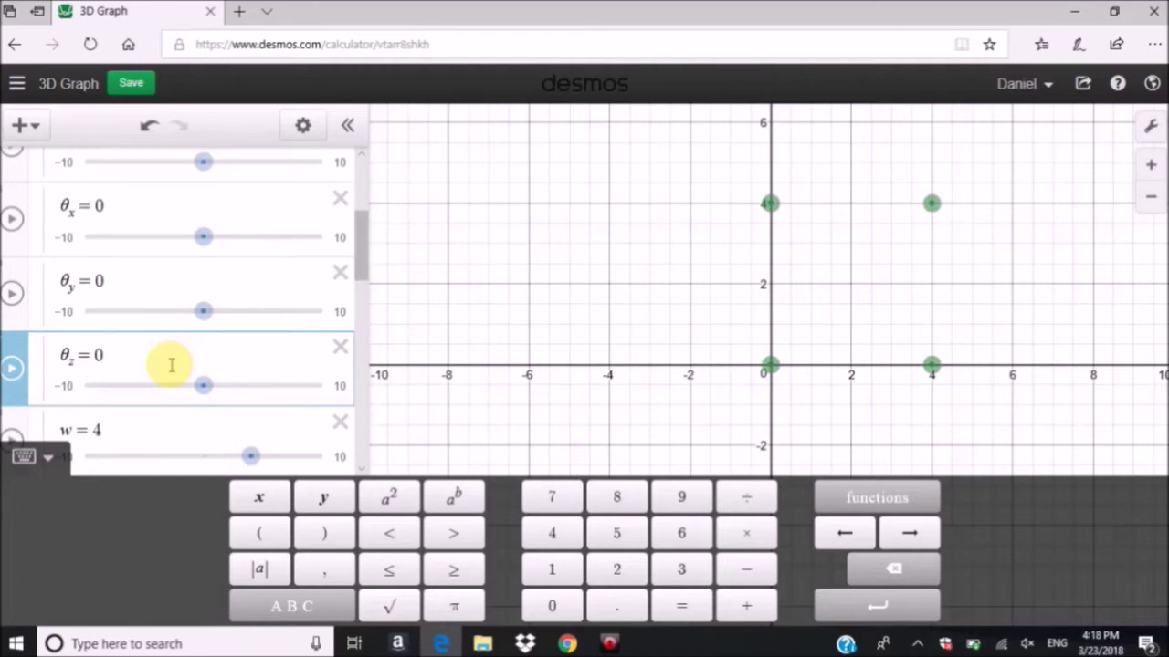
Step: Define the degree-to-radian conversion d_x = θ_xπ/180 in a new expression below θ_z
key("Return")
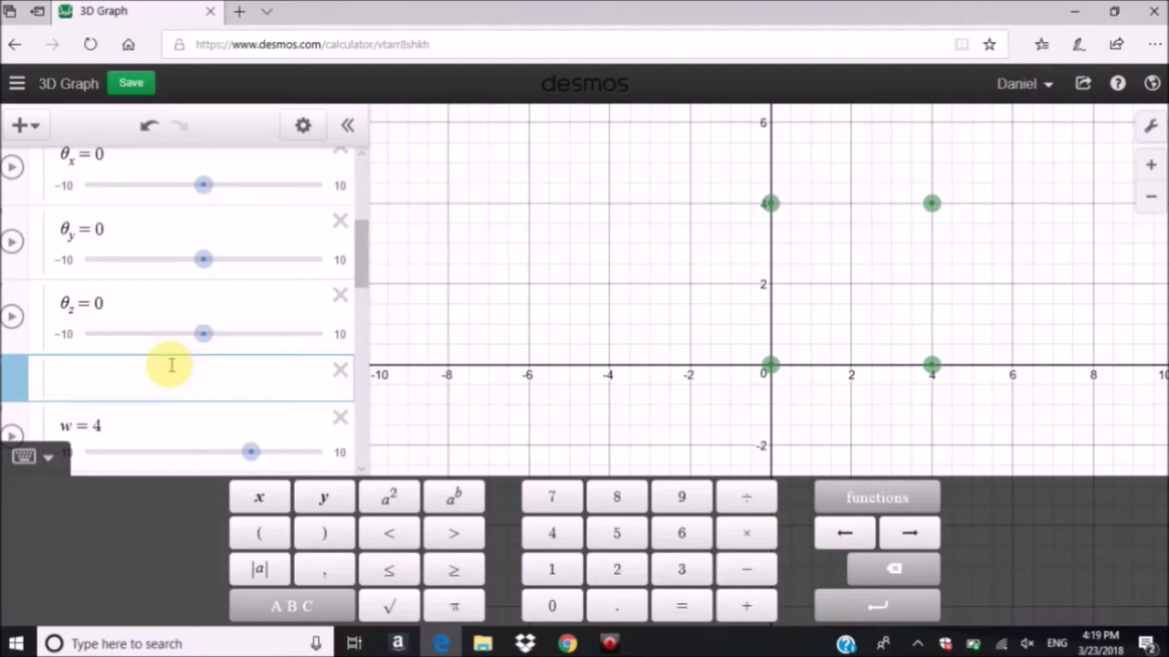
type("x")
key("BackSpace")
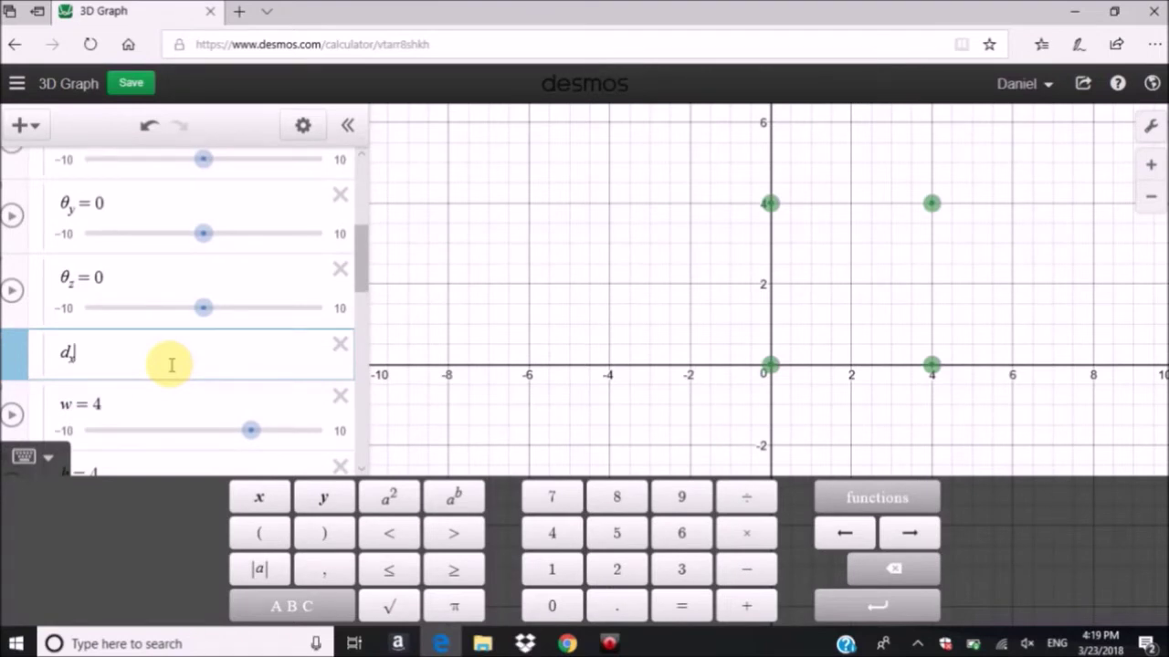
type("=")
type("t")
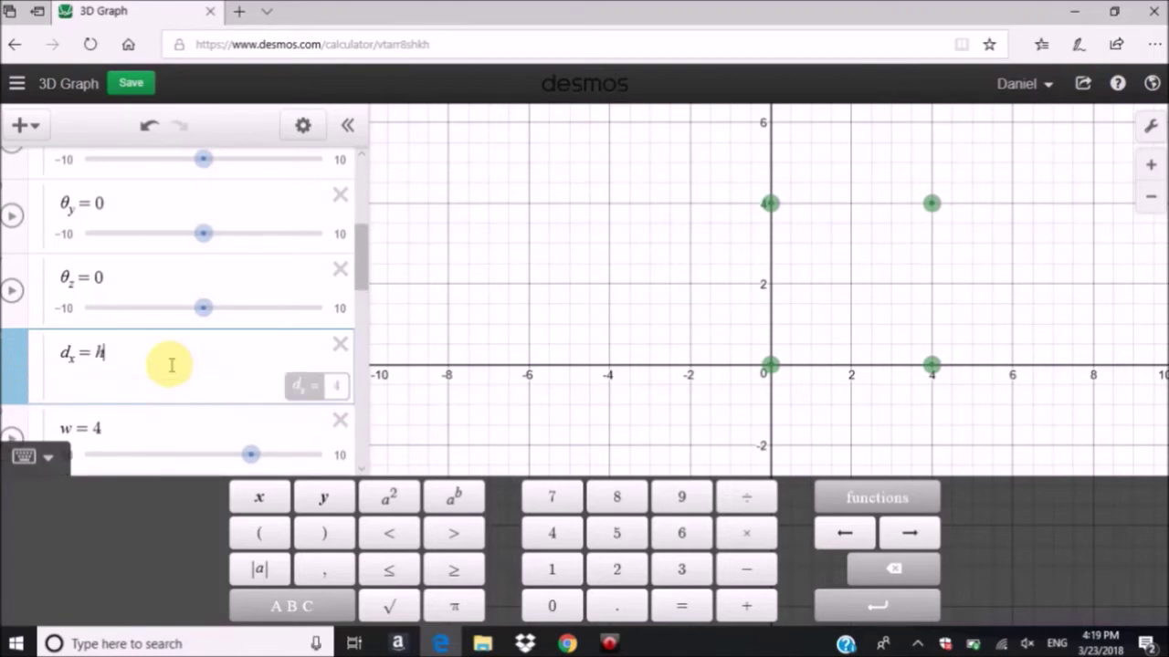
type("hetax")
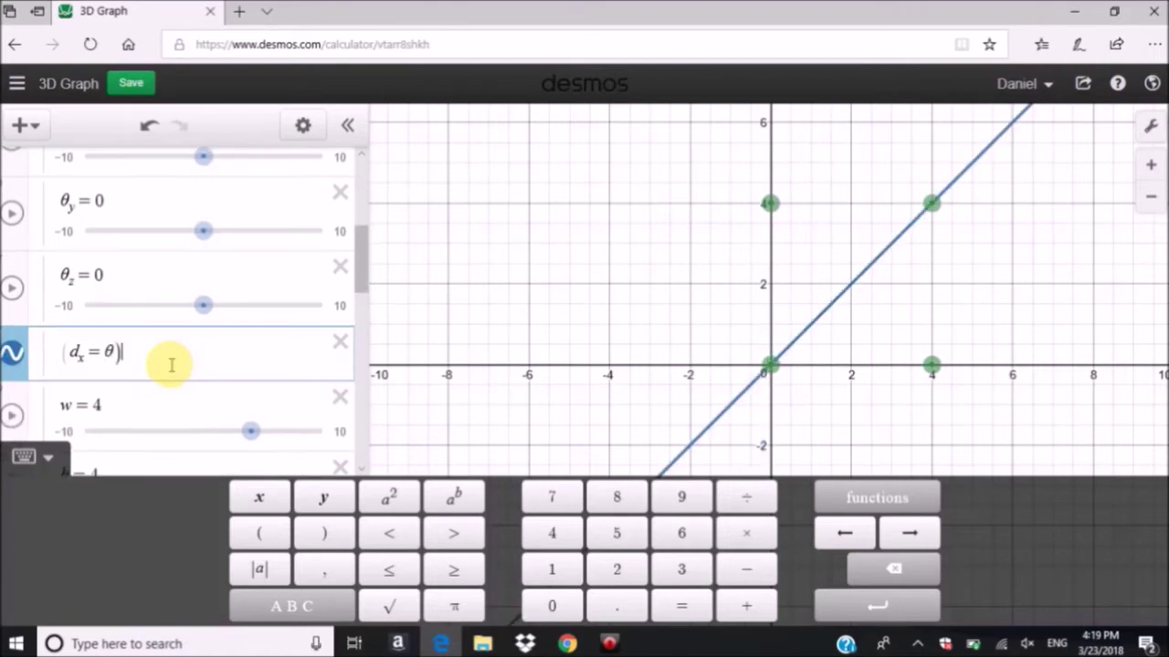
key("BackSpace")
type("_x")
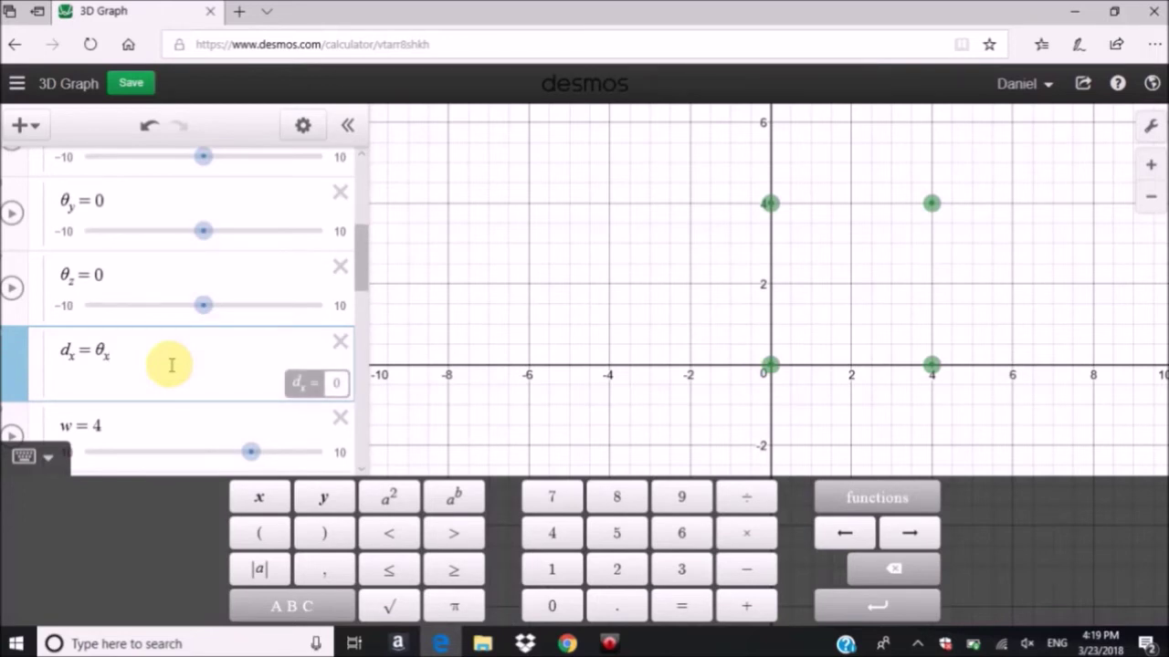
type("pi")
type("/")
type("180")
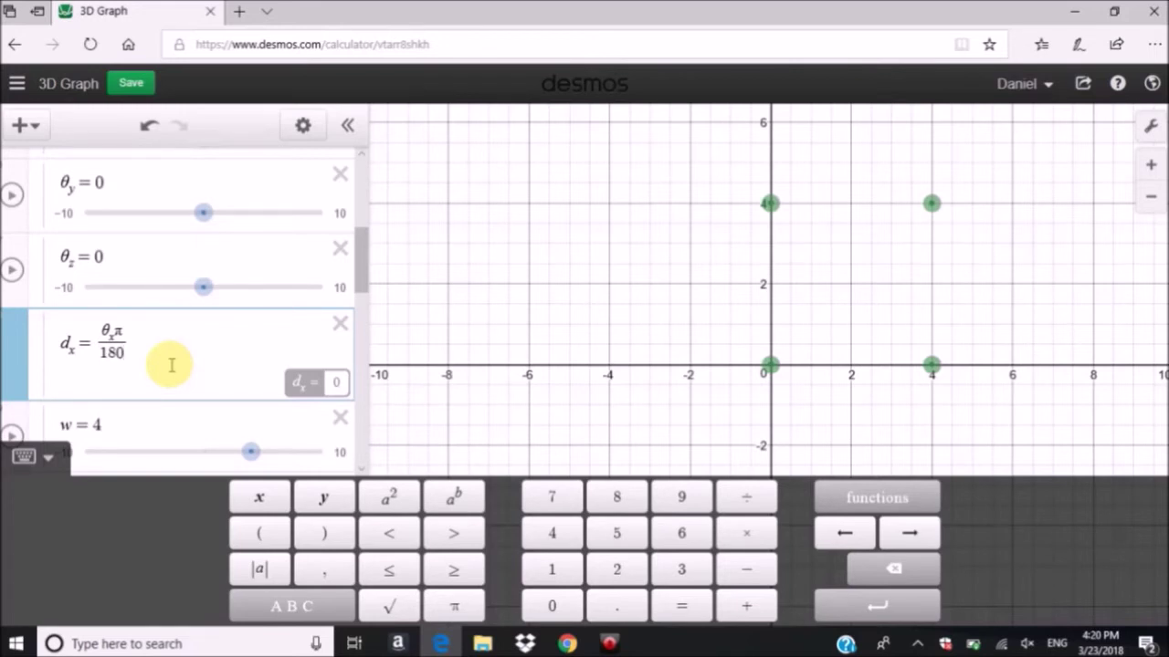
Step: Duplicate the d_x conversion expression twice and finish editing the expression list
left_click(304, 127)
left_click(289, 336)
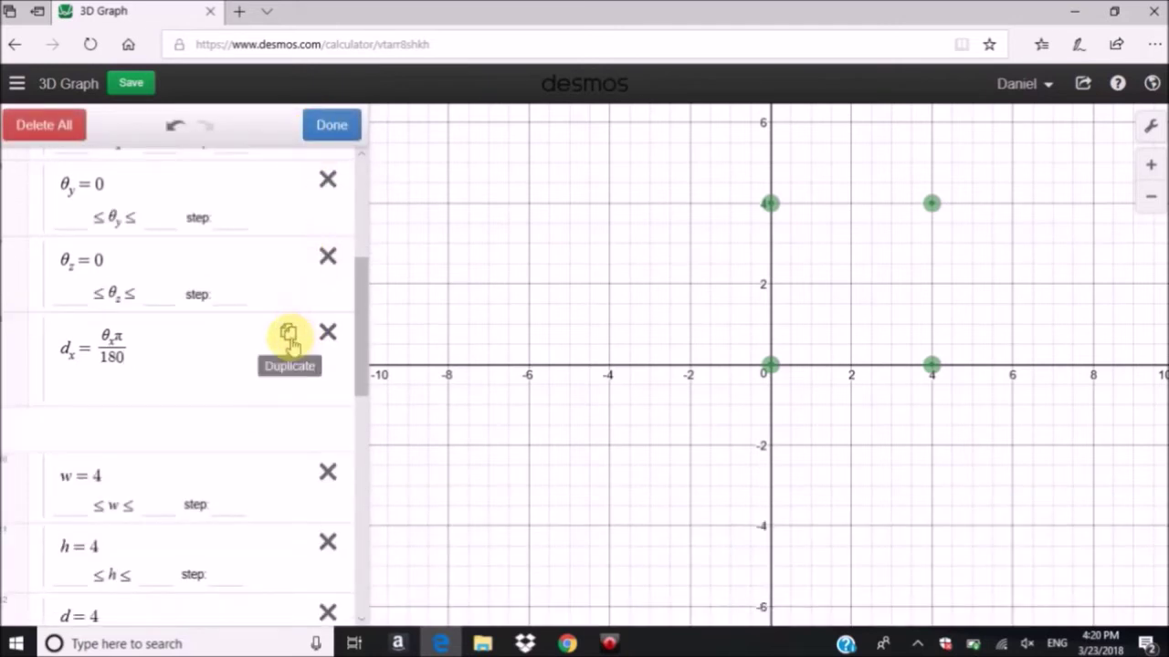
left_click(288, 427)
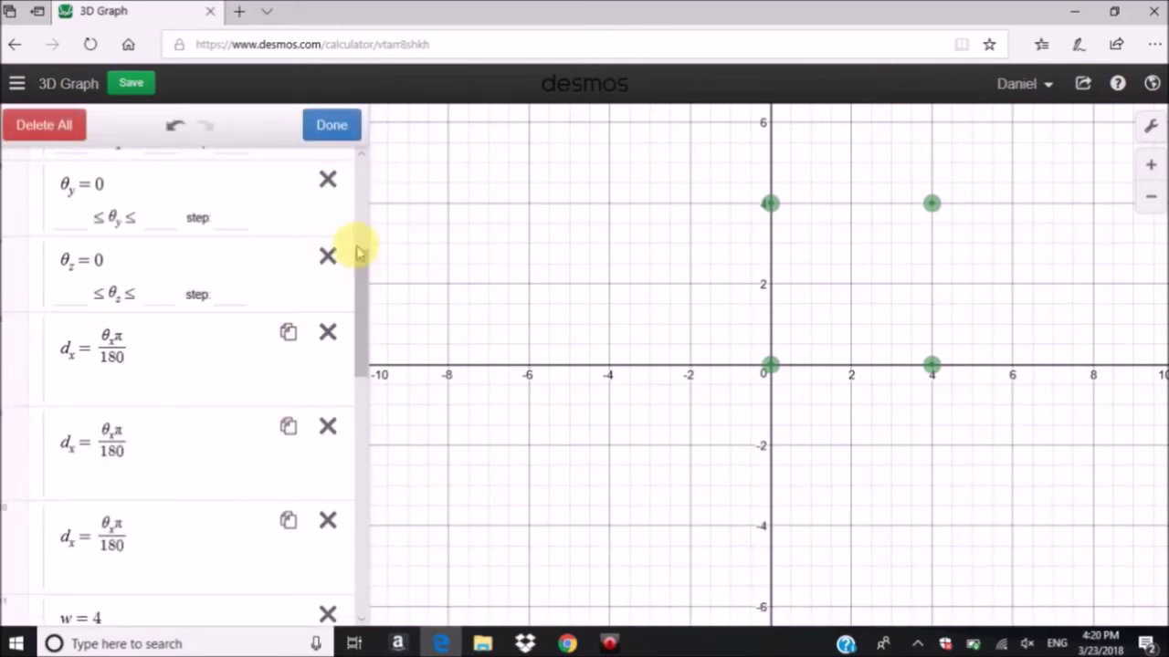
left_click(331, 125)
Step: Rename the variables of the two duplicated d_x expressions to d_y and d_z
left_click(74, 444)
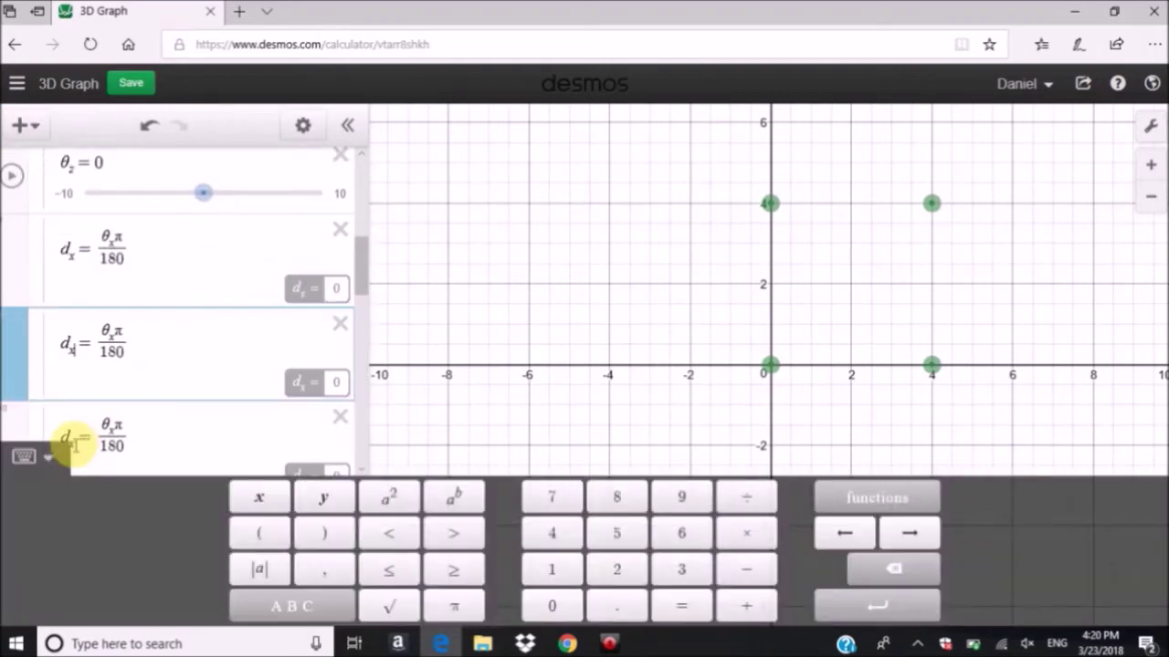
scroll(79, 447, "down", 2)
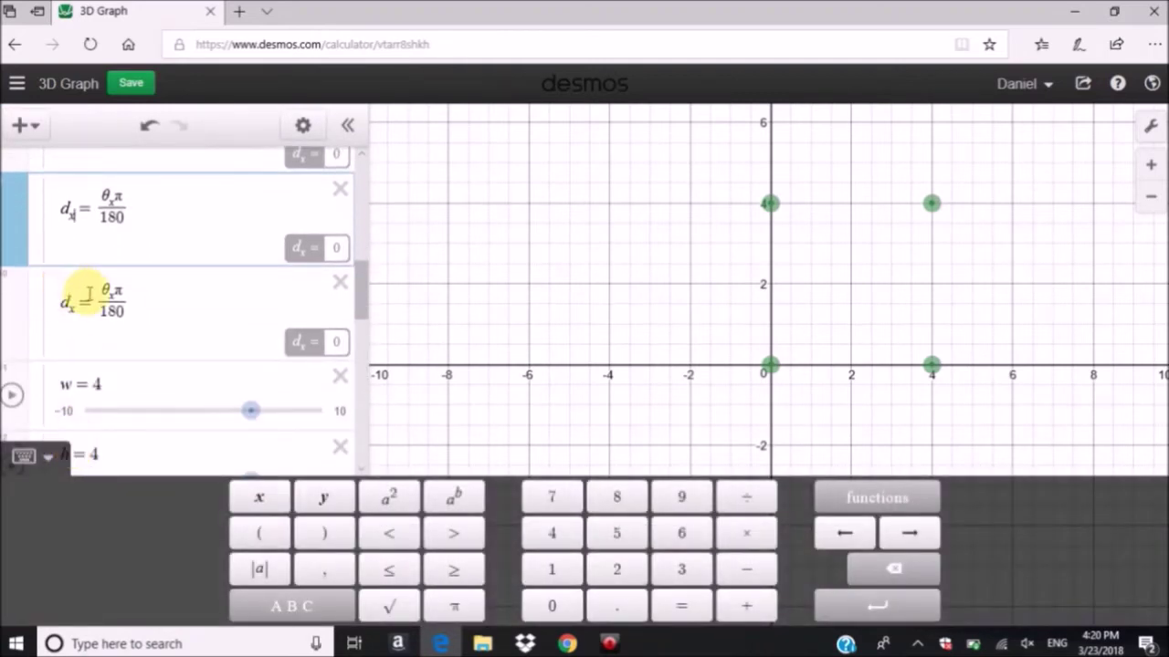
key("BackSpace")
type("y")
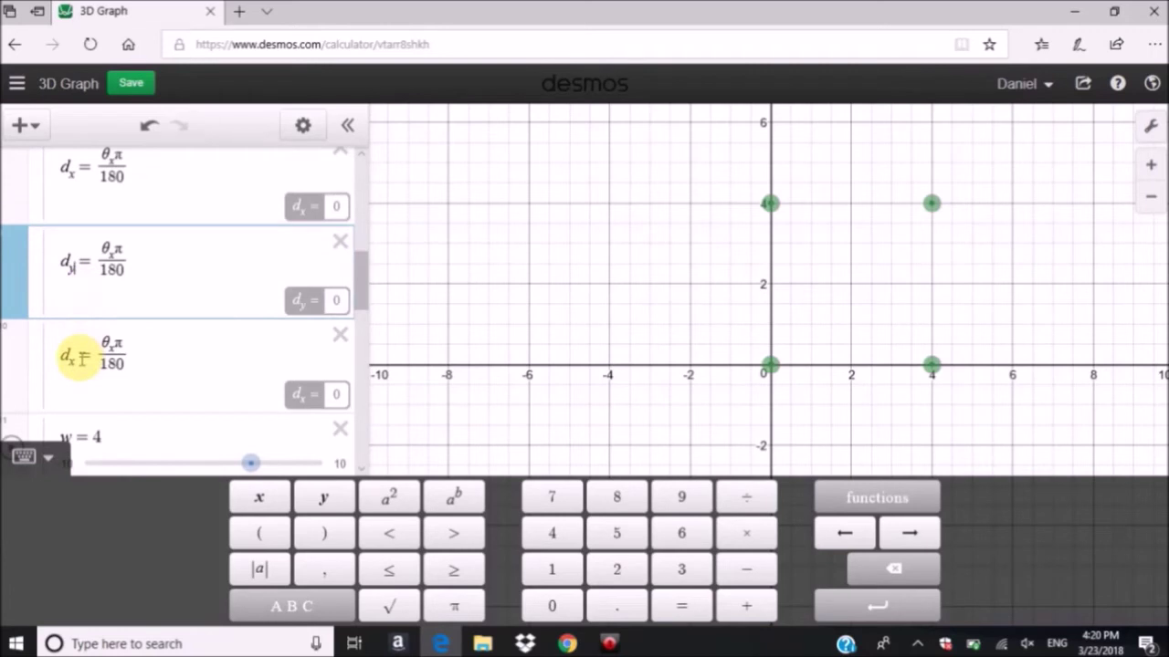
left_click(81, 358)
key("BackSpace")
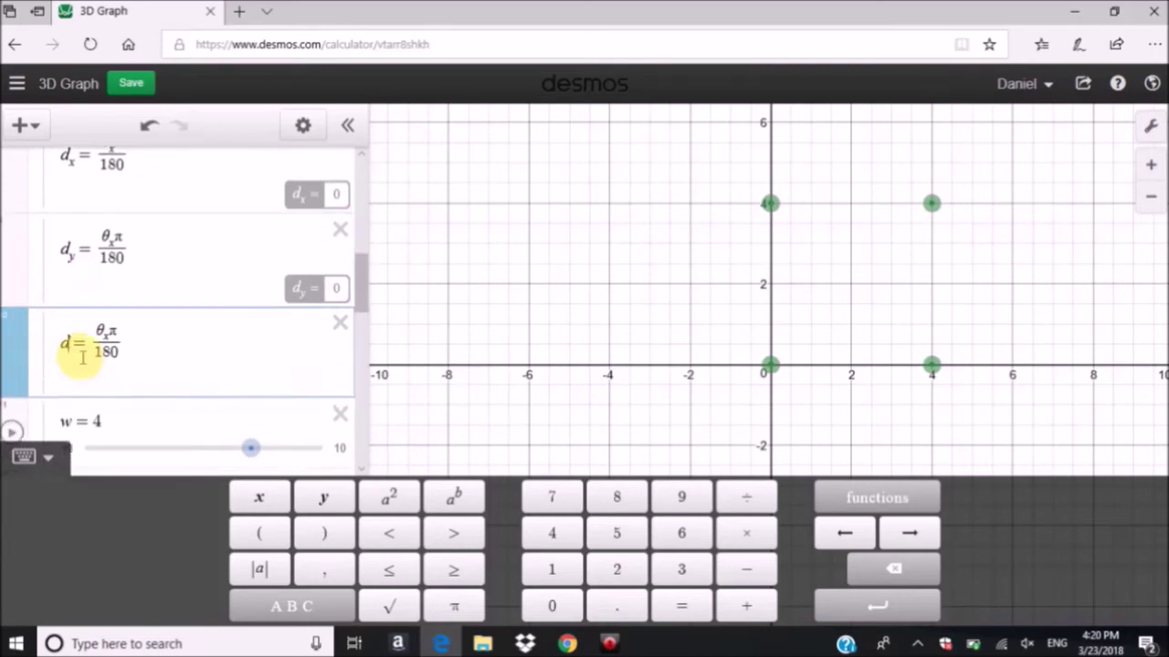
type("z")
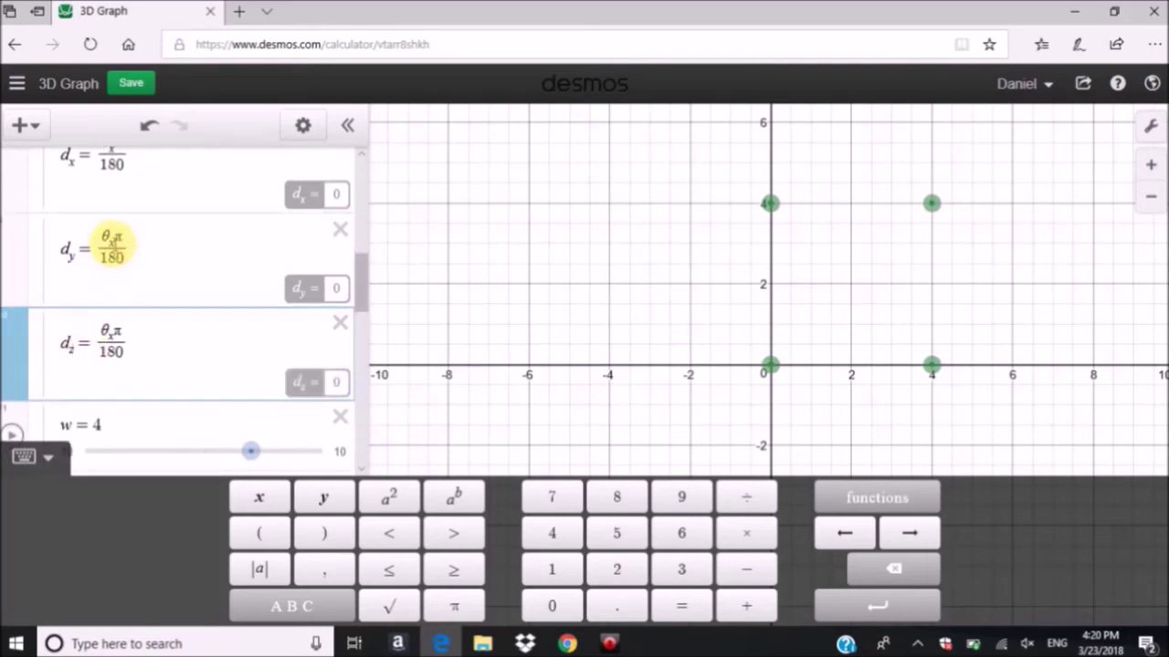
Step: Replace θ_x with θ_y in the numerator of the d_y expression
left_click(113, 247)
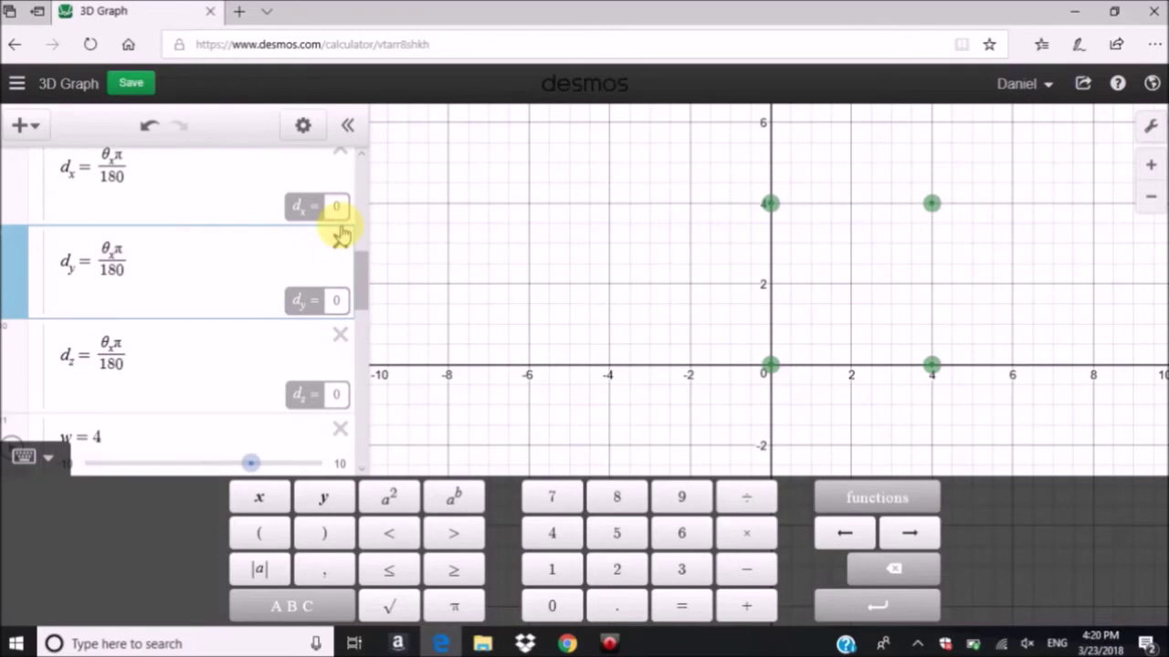
key("BackSpace")
type("y")
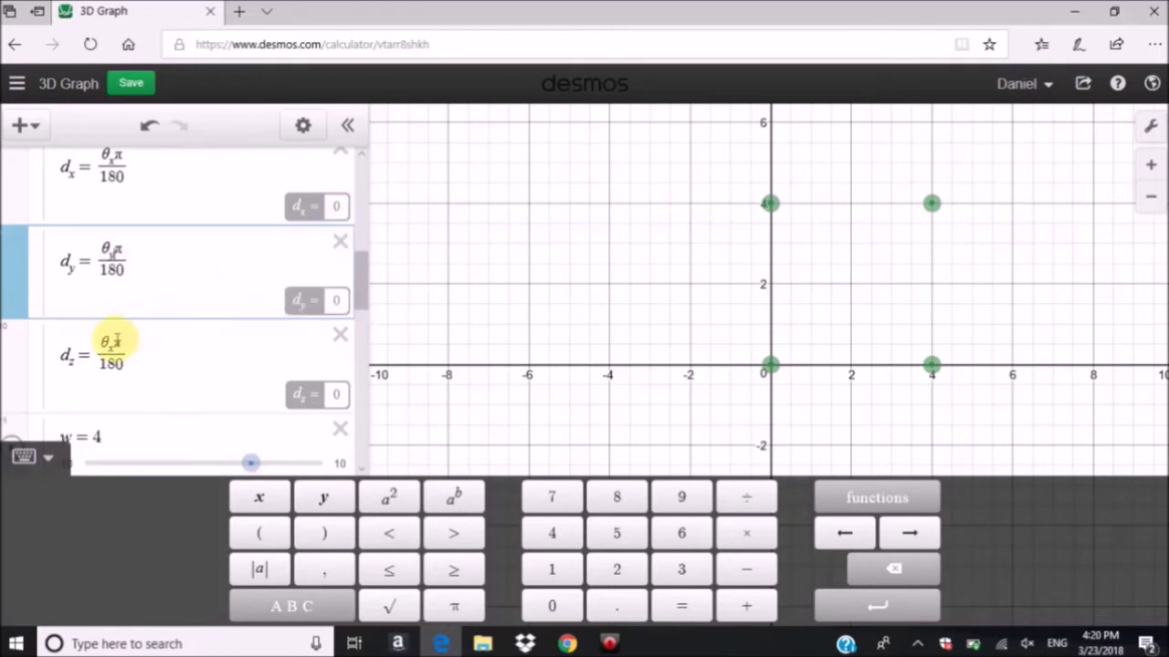
Step: Replace θ_x with θ_z in the numerator of the d_z expression
left_click(111, 344)
key("BackSpace")
type("z")
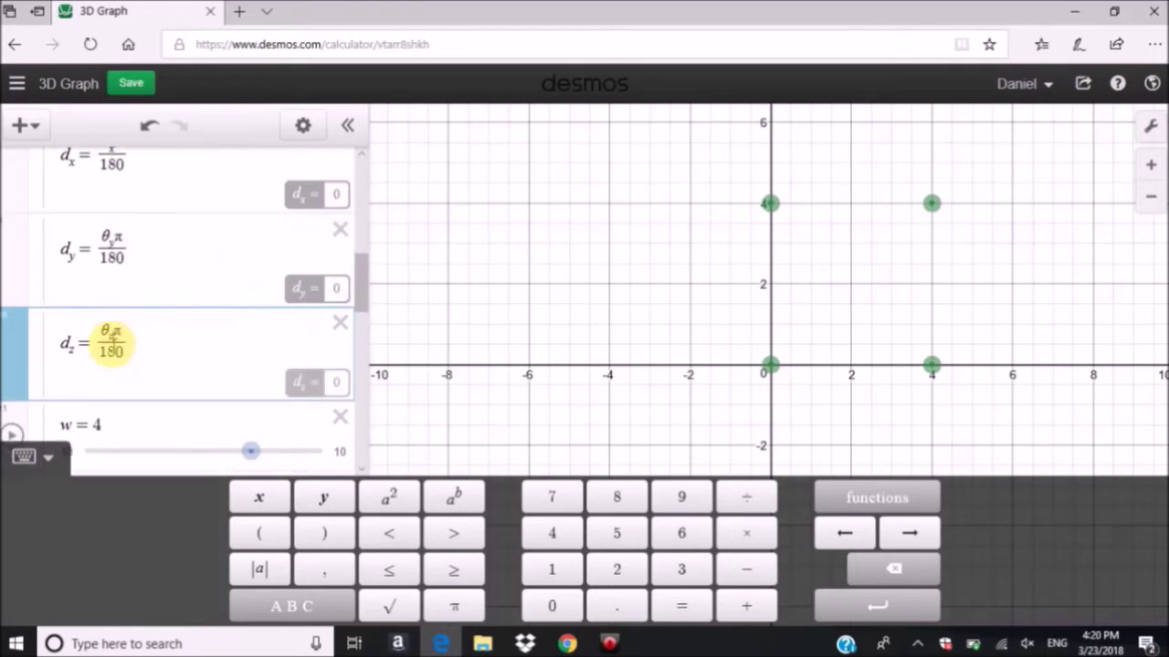
Step: Try out the θ_y slider and set θ_y back to 0
scroll(174, 344, "up", 4)
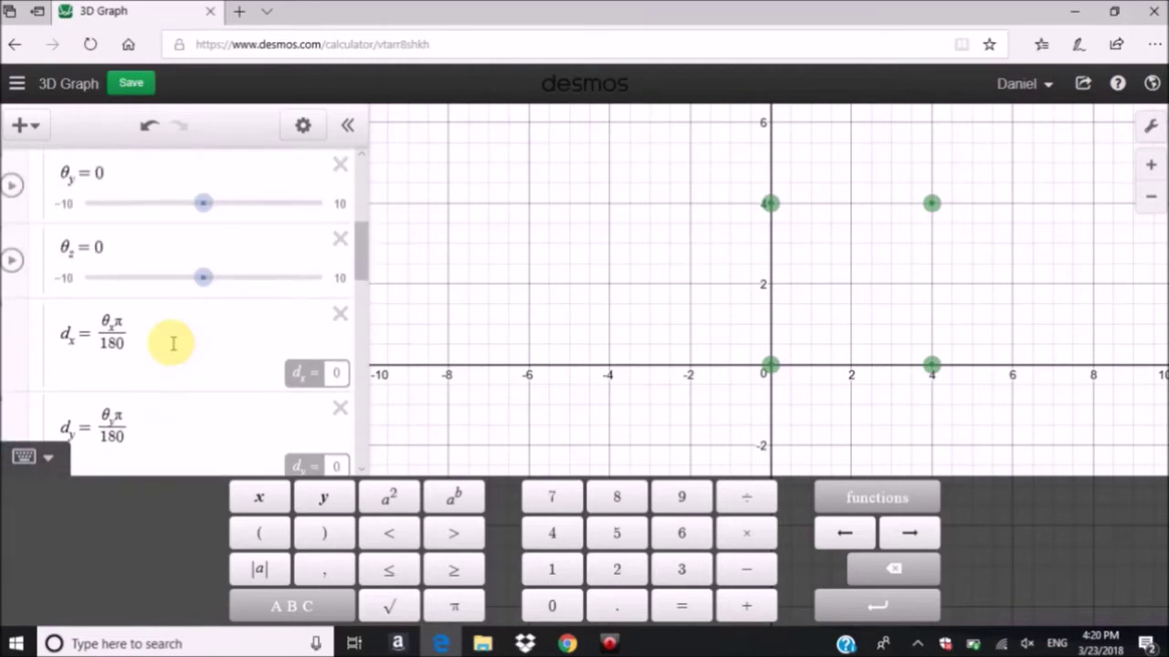
scroll(190, 230, "up", 1)
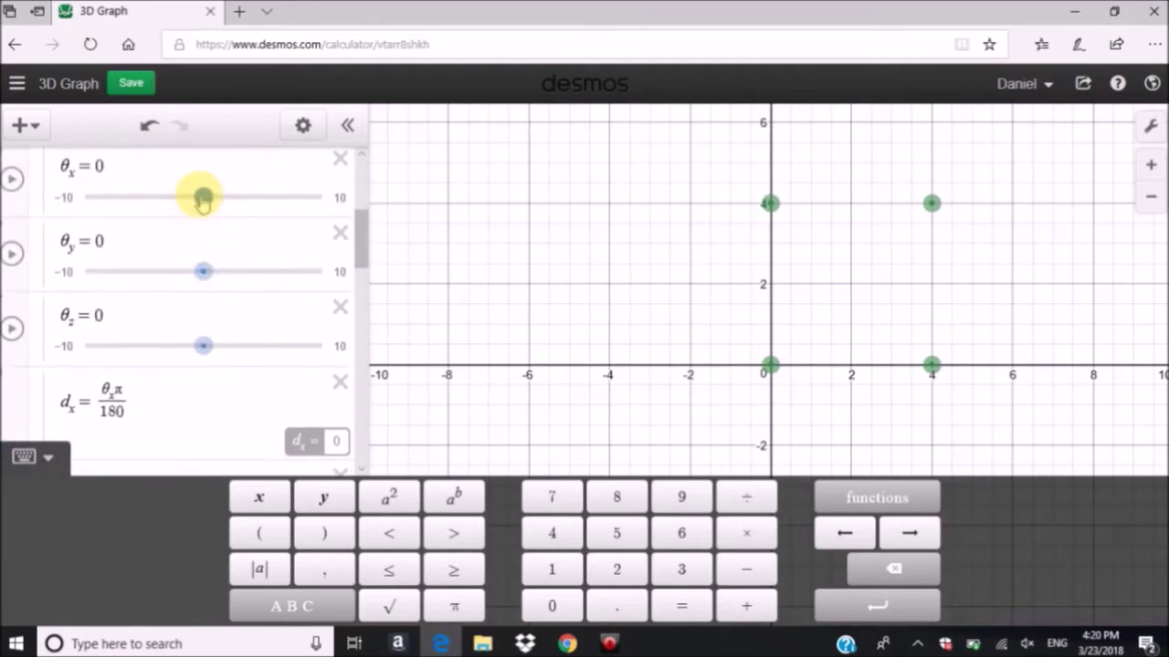
left_click(203, 197)
mouse_move(204, 175)
left_mouse_down()
mouse_move(311, 179)
mouse_move(195, 175)
left_mouse_up()
left_click(70, 177)
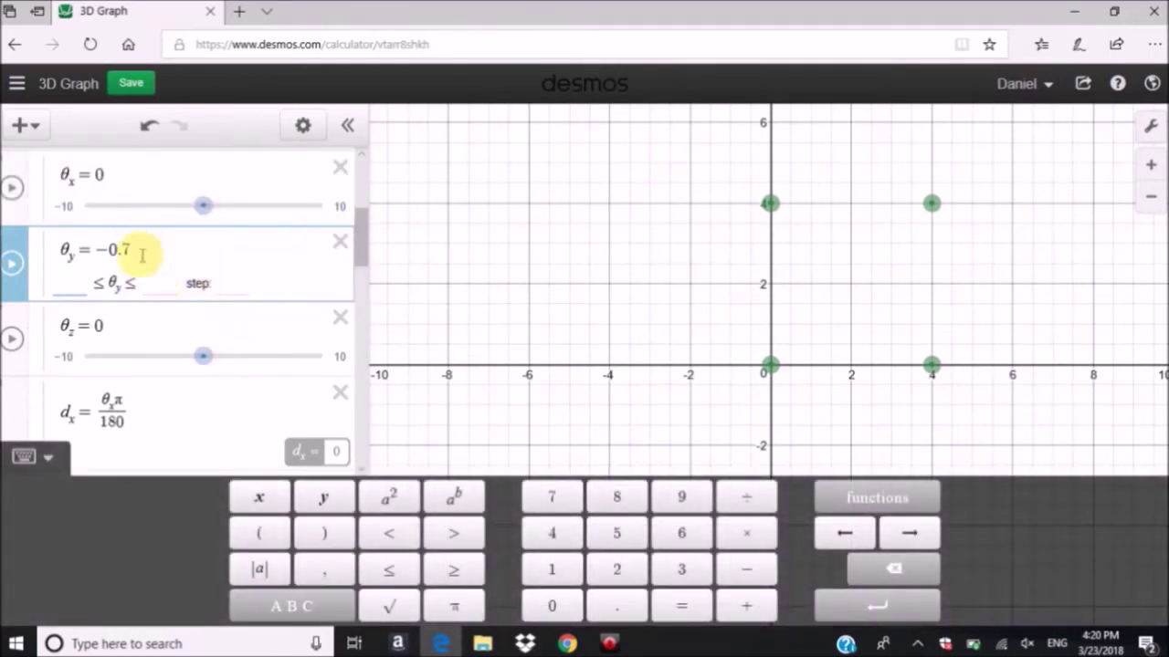
left_click_drag(133, 251, 91, 251)
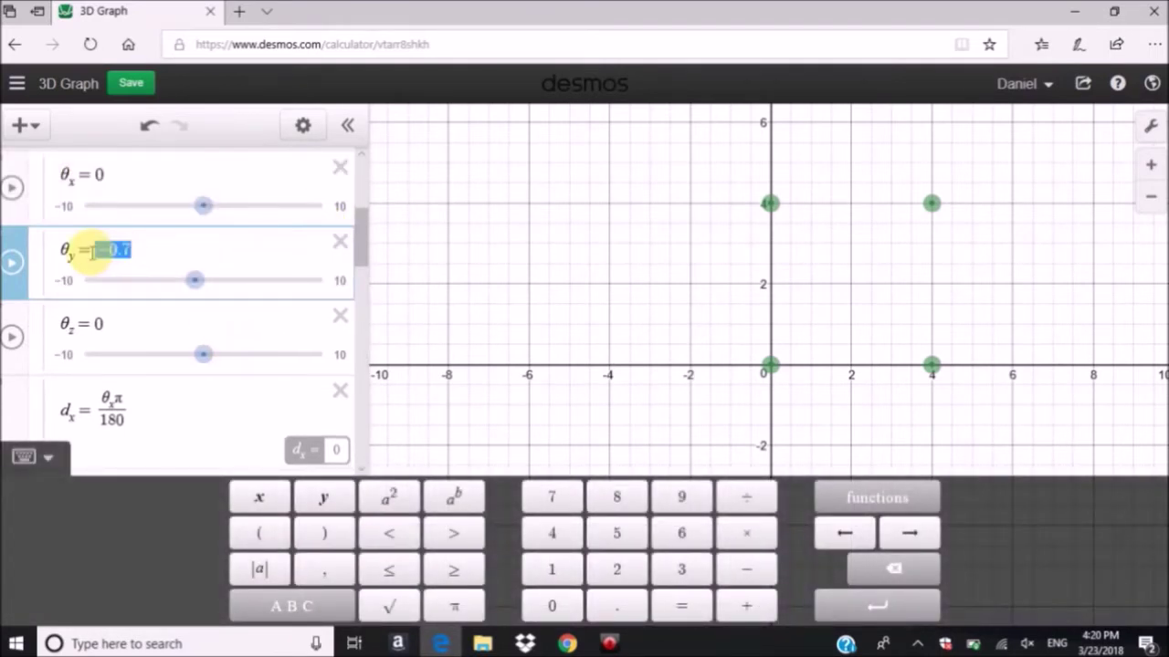
type("0")
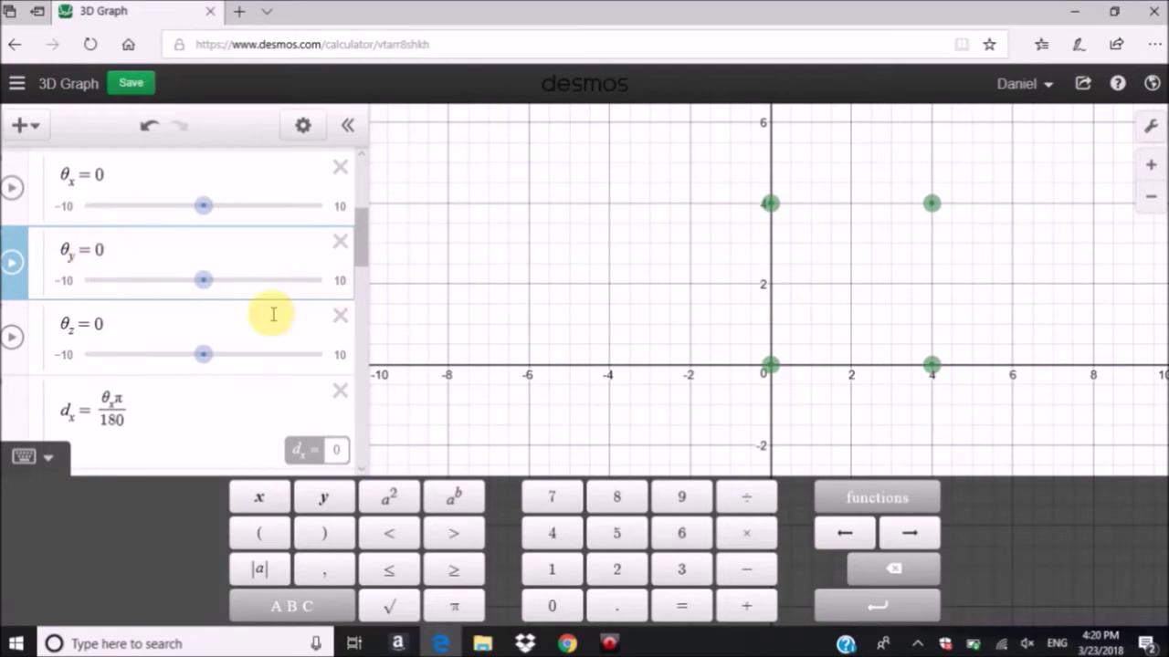
Step: Look over the dimension sliders, corner points and angle conversions in the expression list
scroll(273, 314, "down", 5)
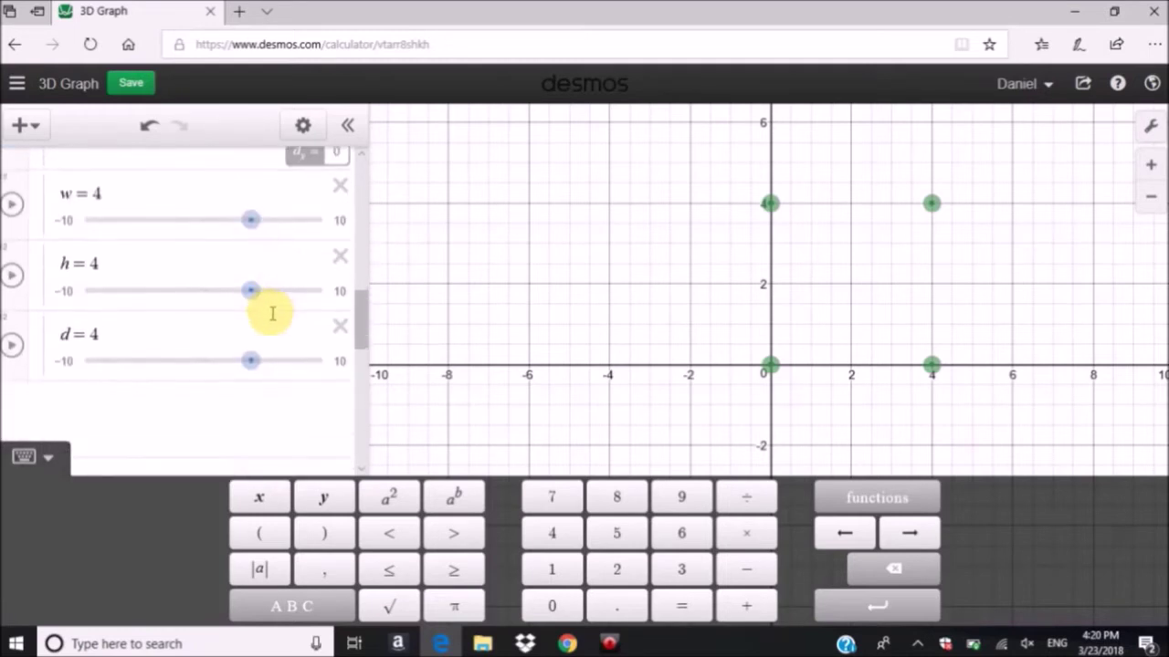
scroll(273, 314, "down", 5)
scroll(273, 314, "down", 5)
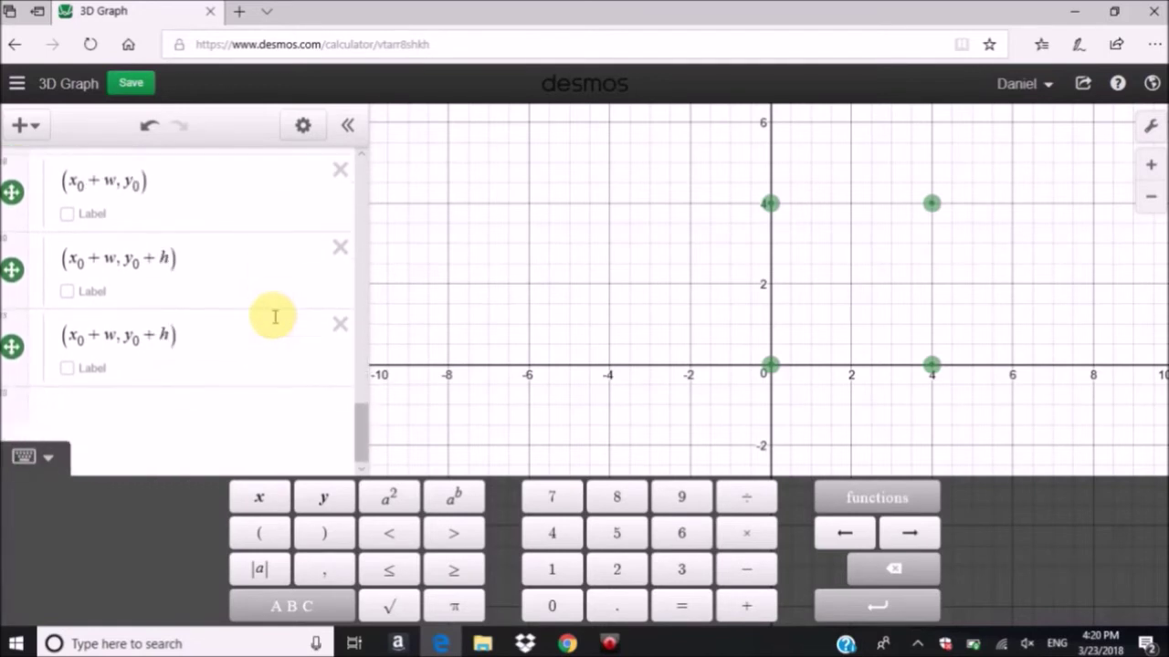
scroll(242, 350, "up", 3)
scroll(242, 350, "up", 5)
scroll(242, 350, "up", 2)
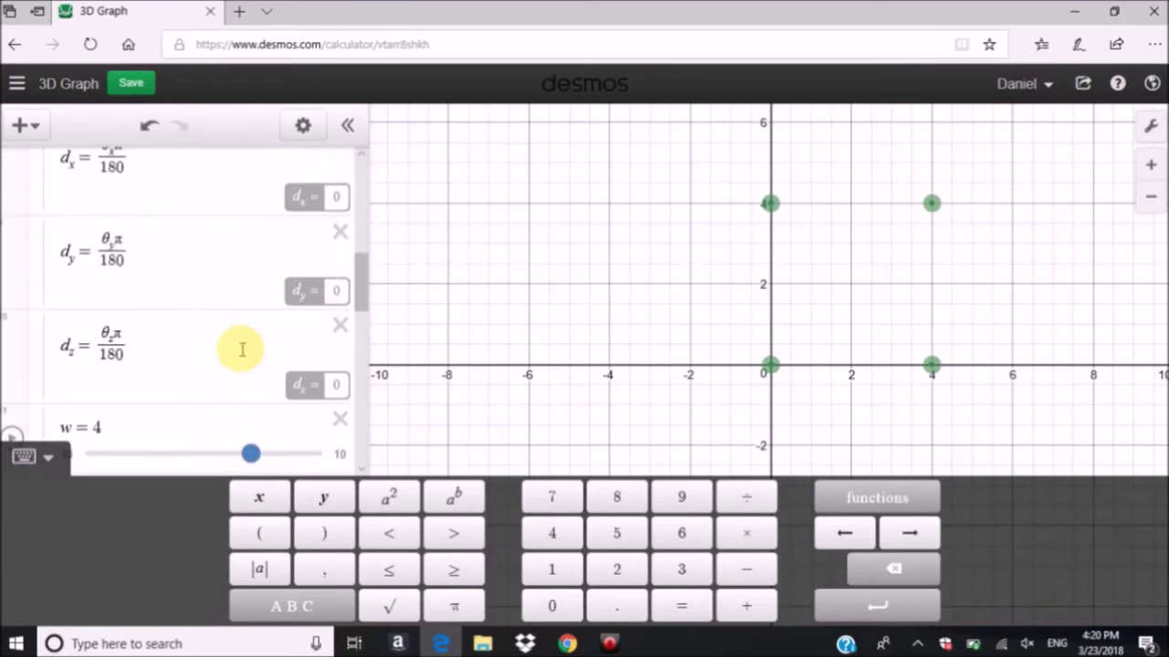
scroll(242, 350, "down", 1)
left_click(245, 332)
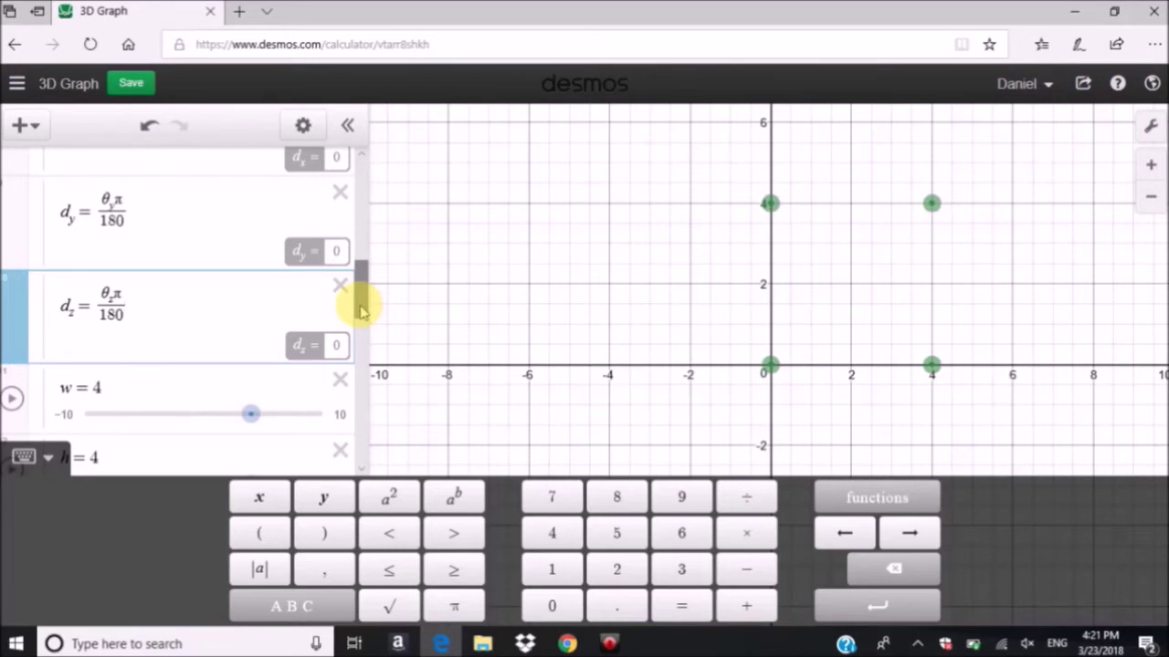
left_click_drag(361, 307, 352, 362)
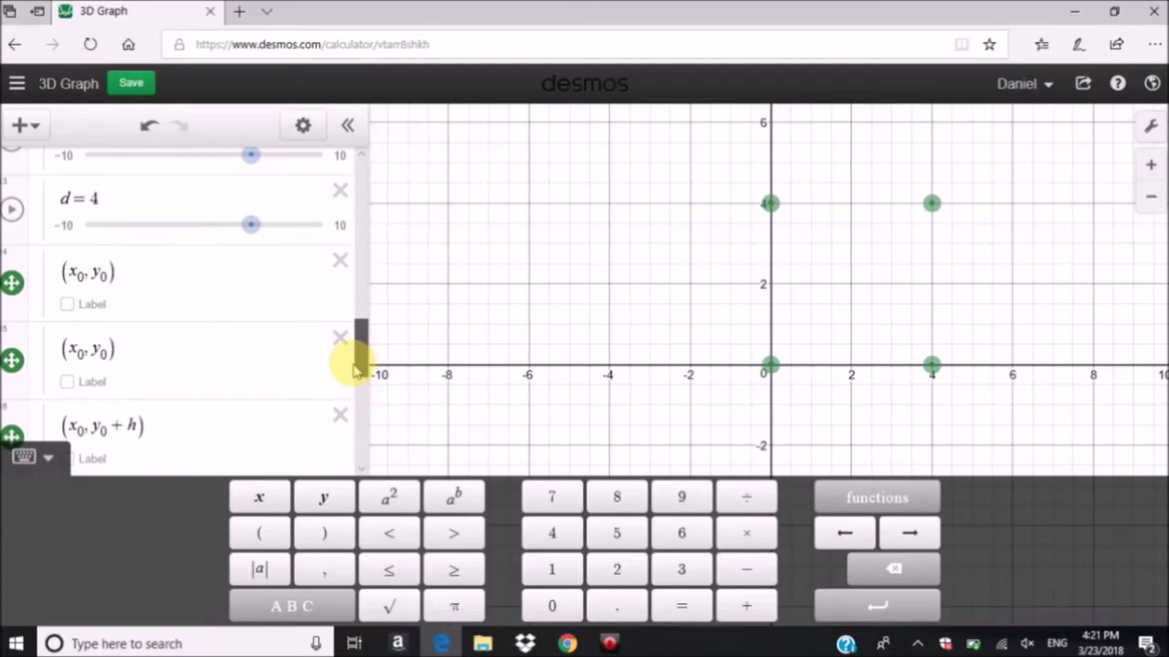
left_click(84, 271)
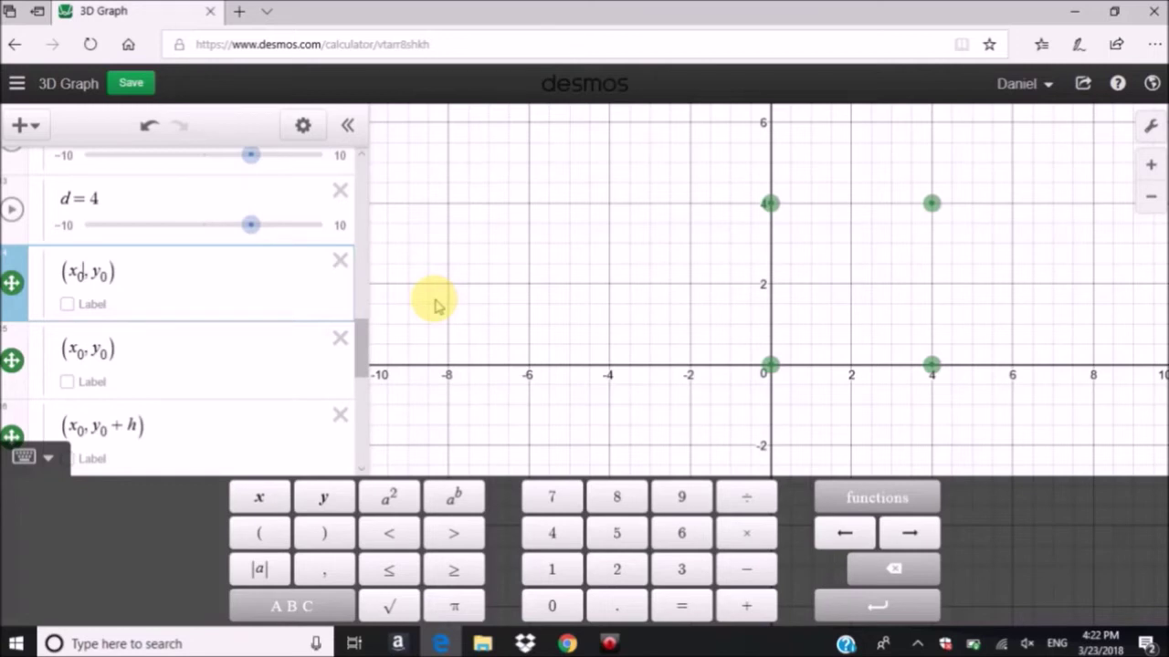
type("+cd")
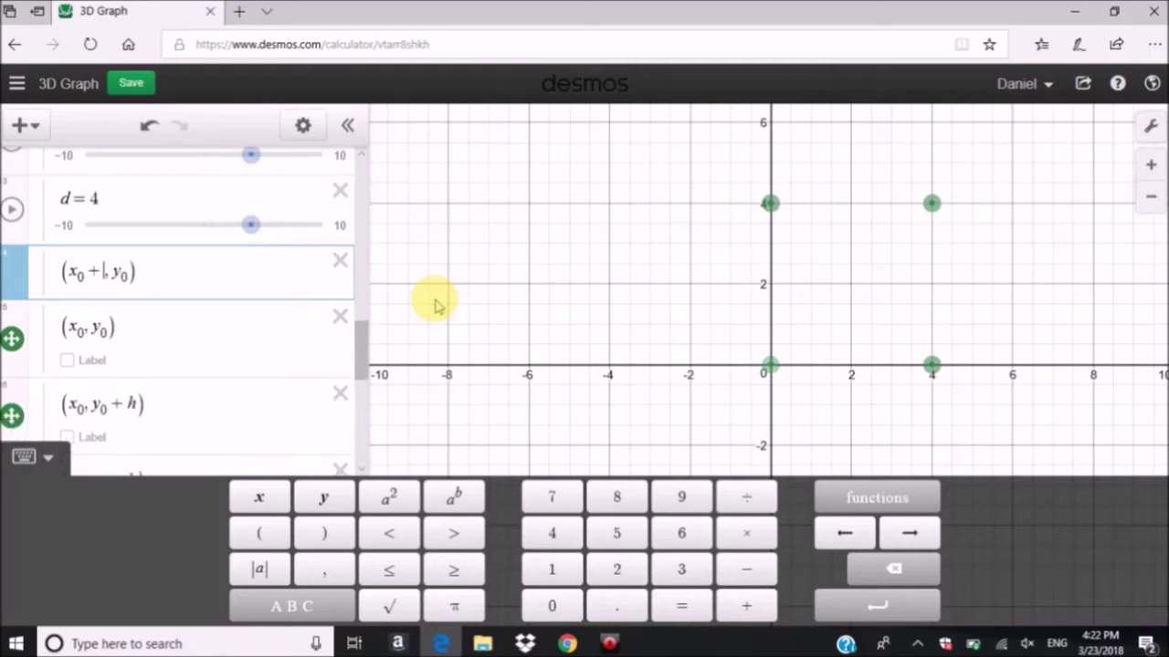
key("ctrl+z")
key("ctrl+z")
key("ctrl+z")
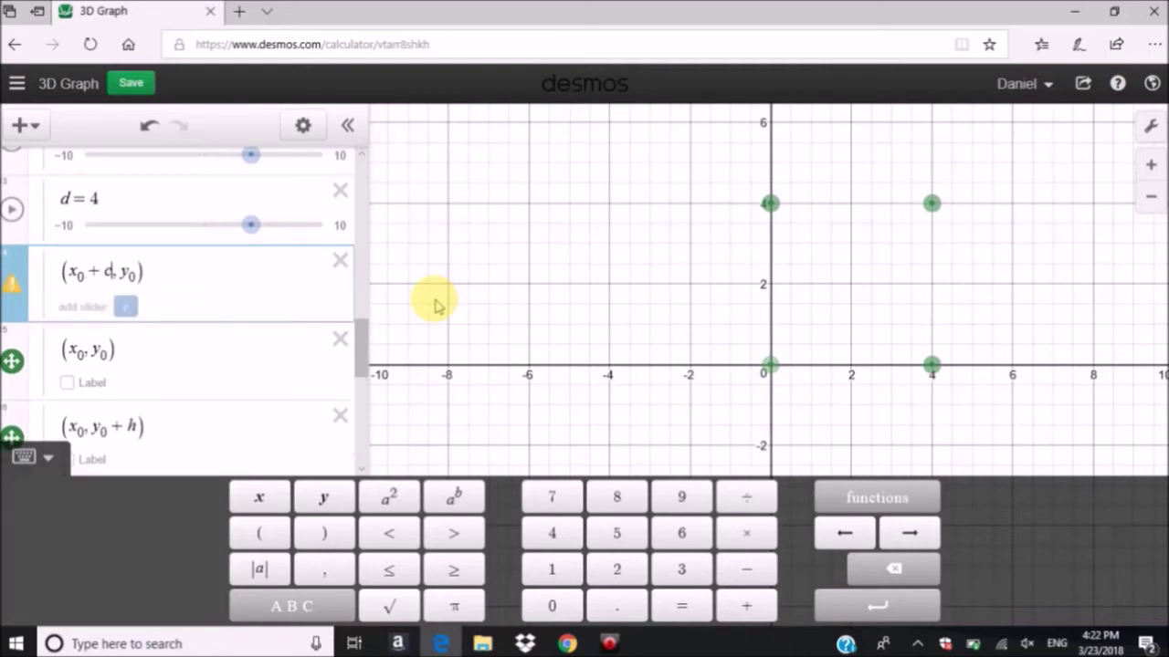
type("*cos")
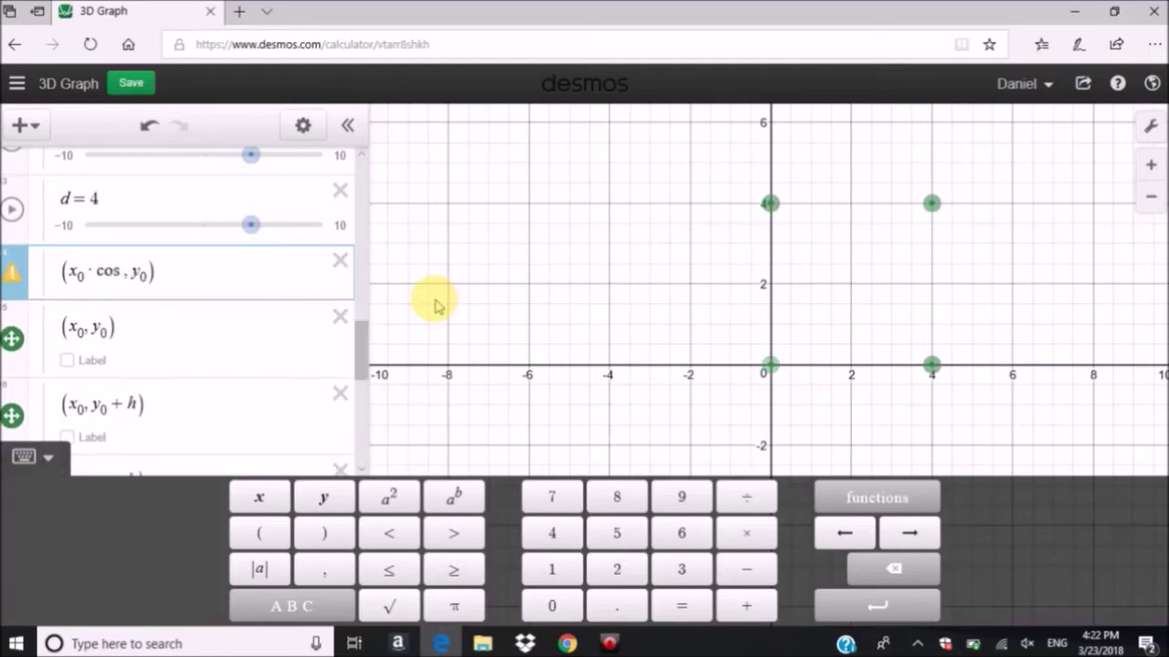
key("BackSpace")
key("BackSpace")
key("BackSpace")
key("BackSpace")
Step: Multiply x_0 by cos(d_x) in the x-coordinate of the first (x_0, y_0) corner point
type("cos")
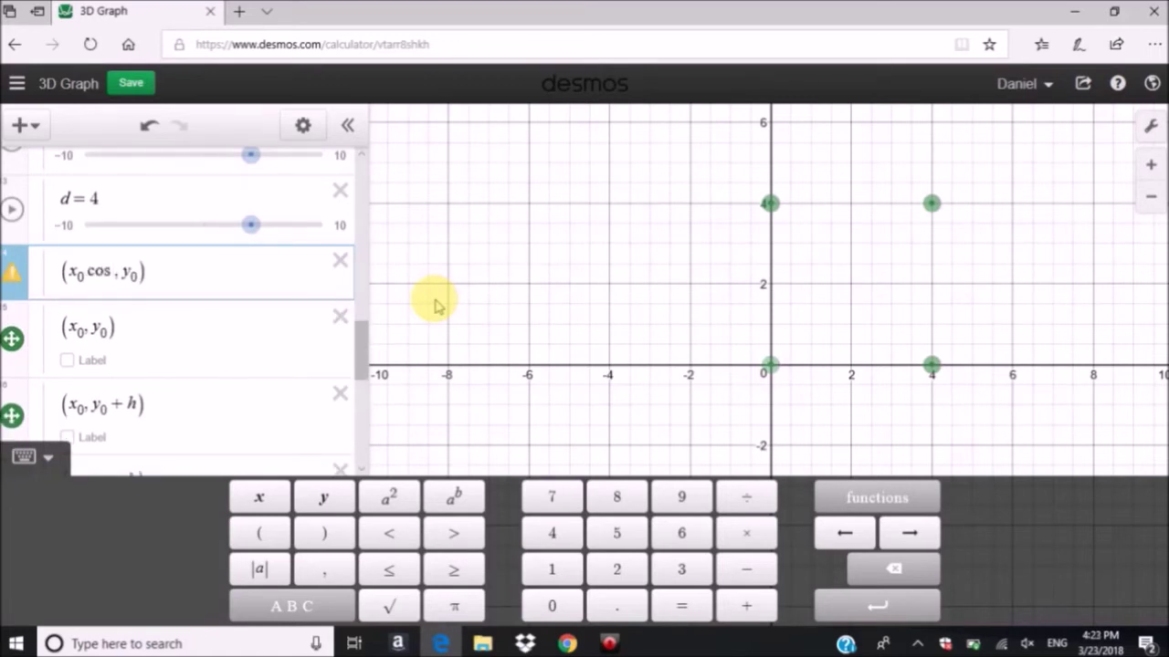
type("(")
type("d")
type(")")
key("BackSpace")
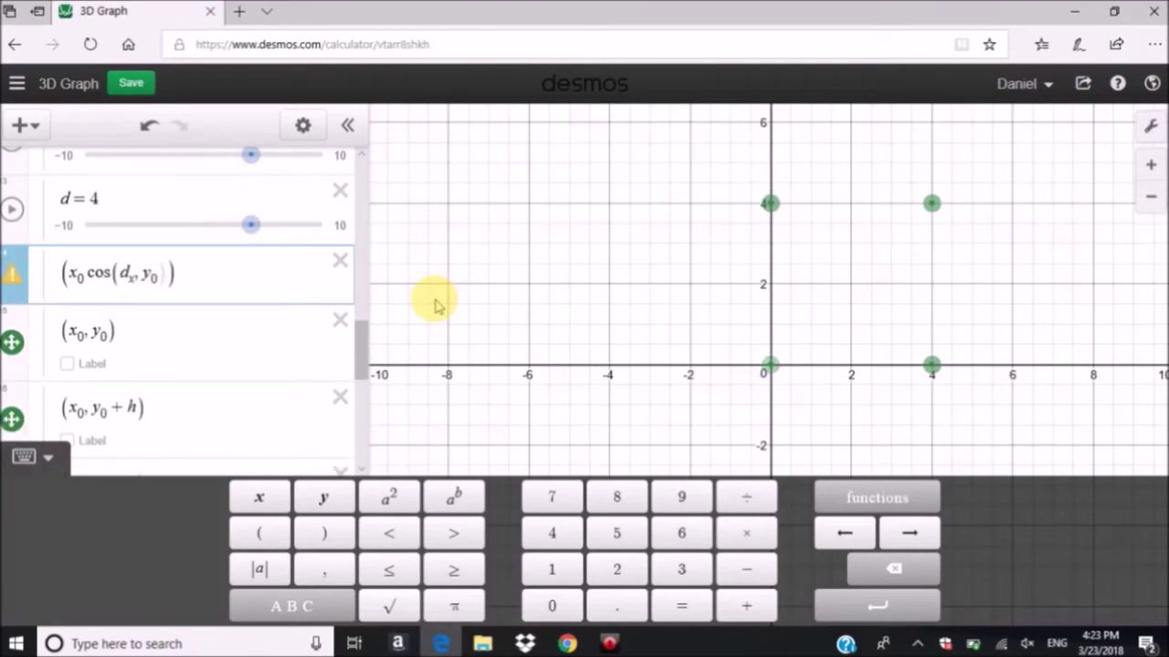
type("_x)")
key("Right")
key("Right")
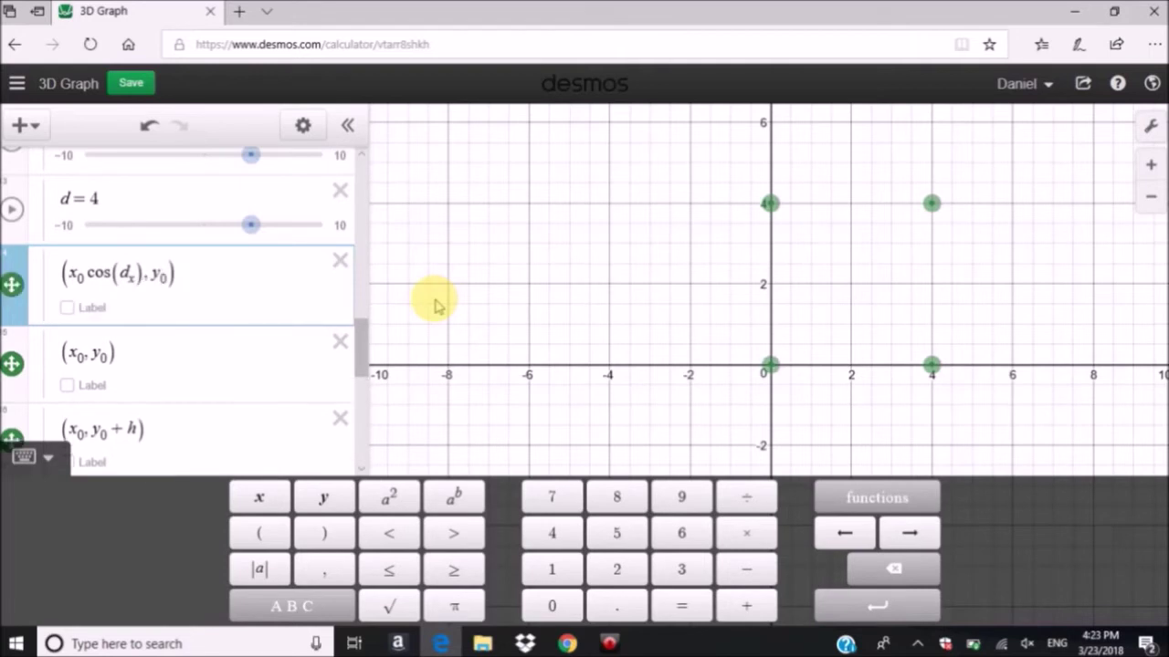
Step: Subtract y_0 sin(d_x) from the first corner point's x-coordinate, after the cosine term
key("Left")
key("Left")
type("- y ")
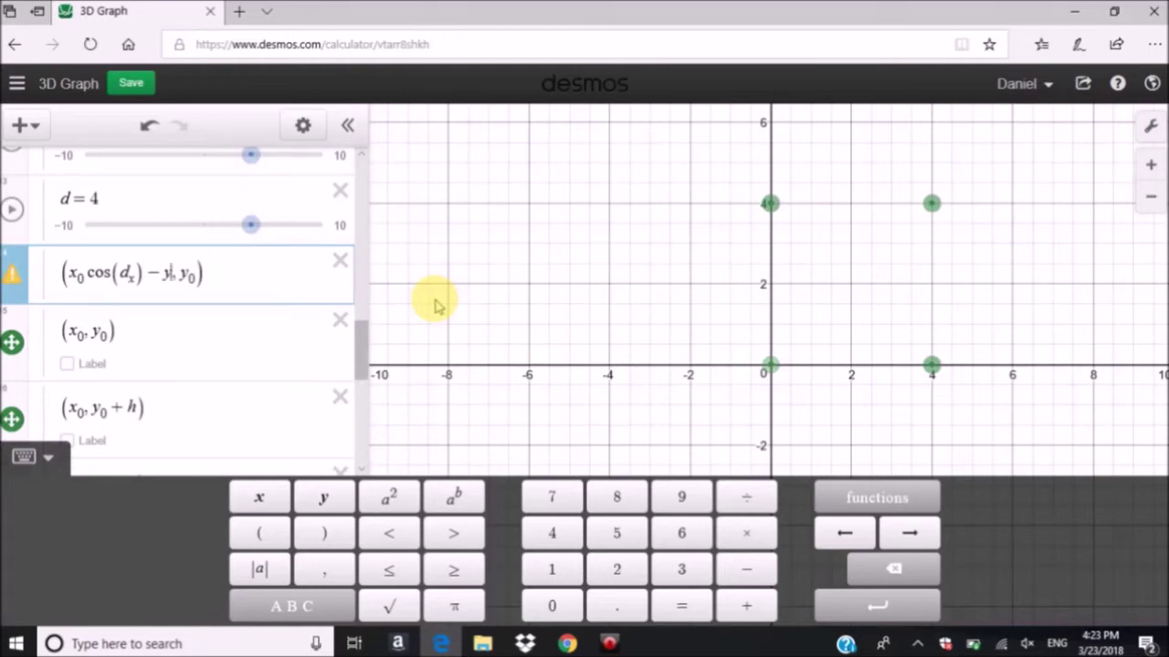
type("si")
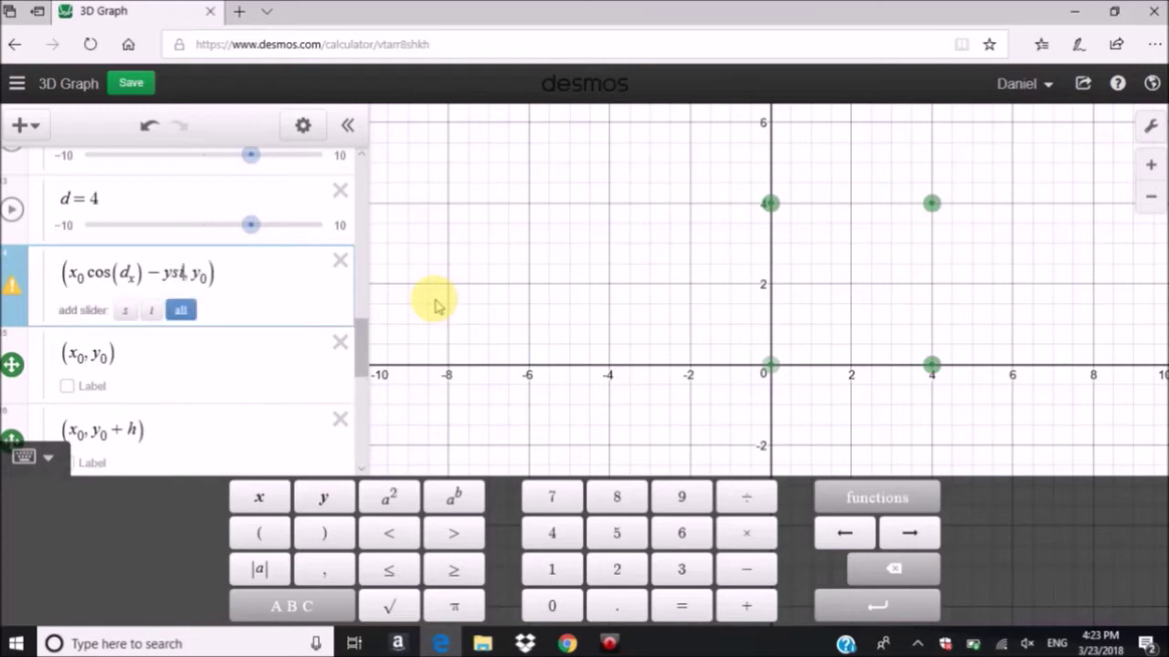
type("n")
type("d_x)")
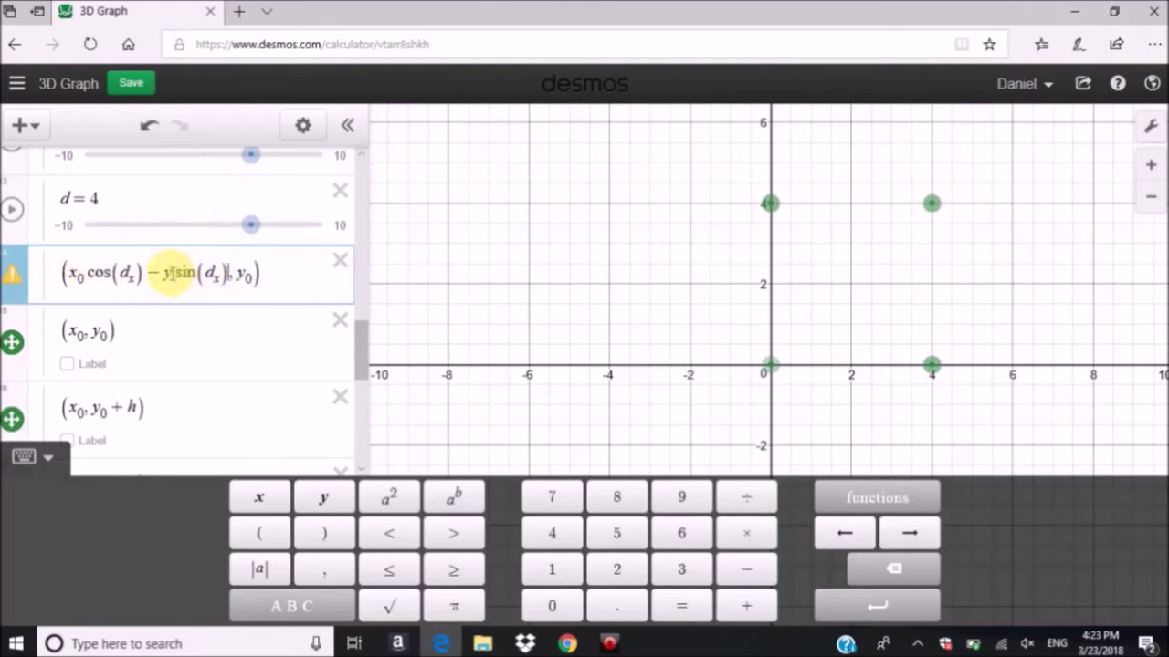
type("_0")
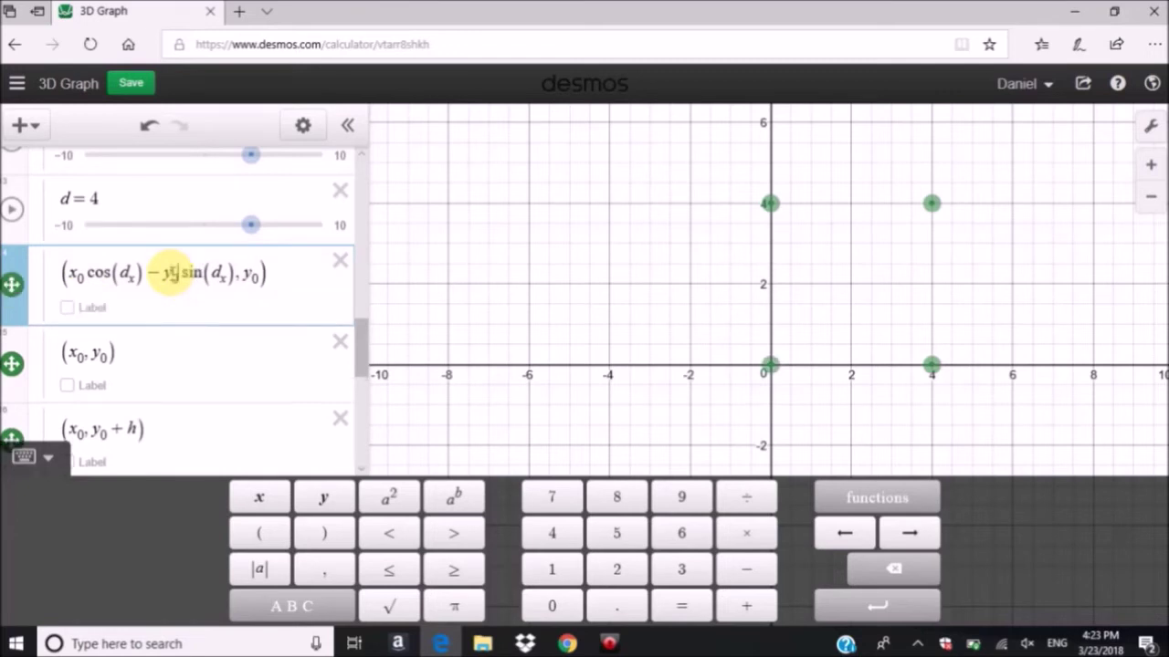
Step: Multiply y_0 by cos(d_x) in the y-coordinate of the first corner point
key("Right")
key("Right")
key("Right")
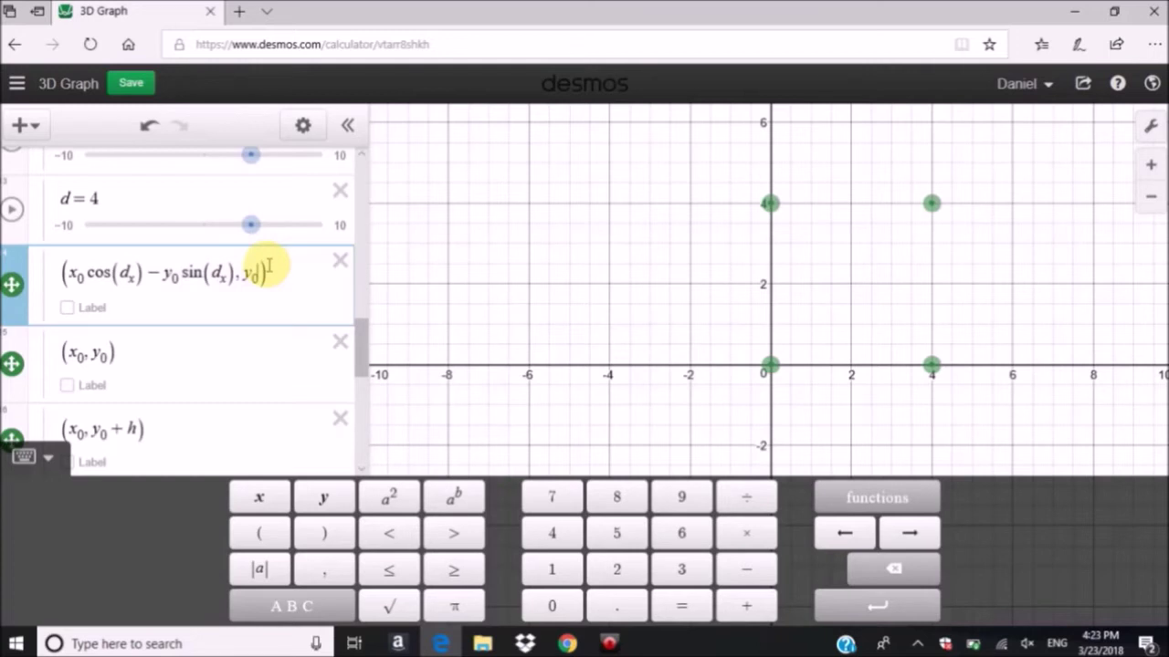
type("cos")
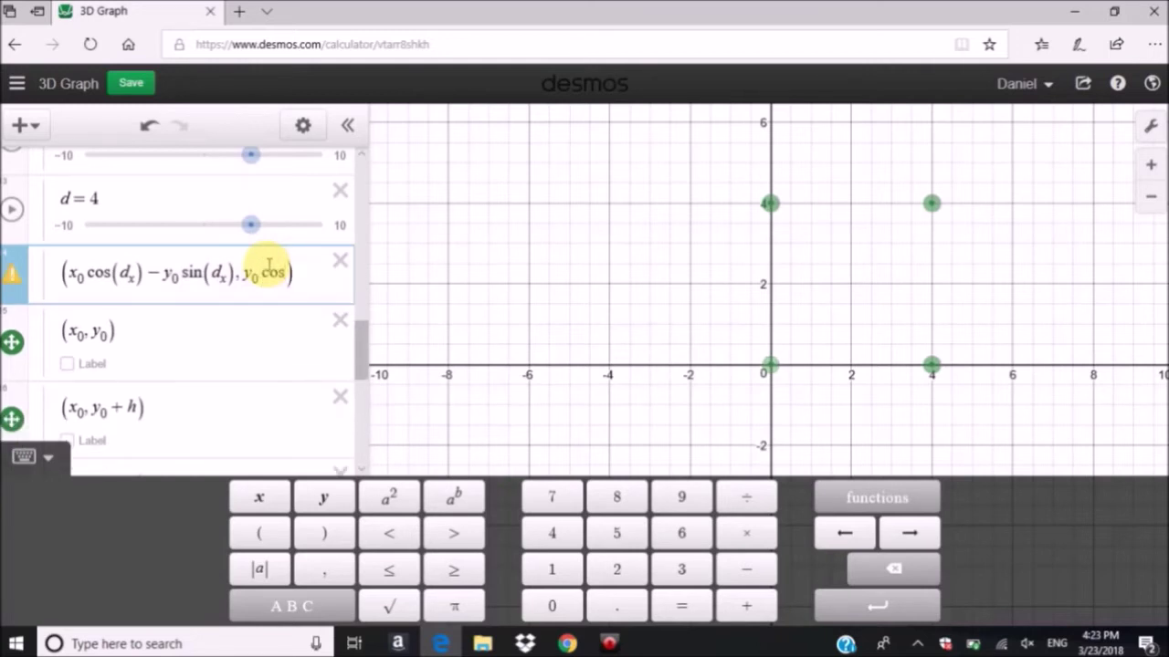
type("(d")
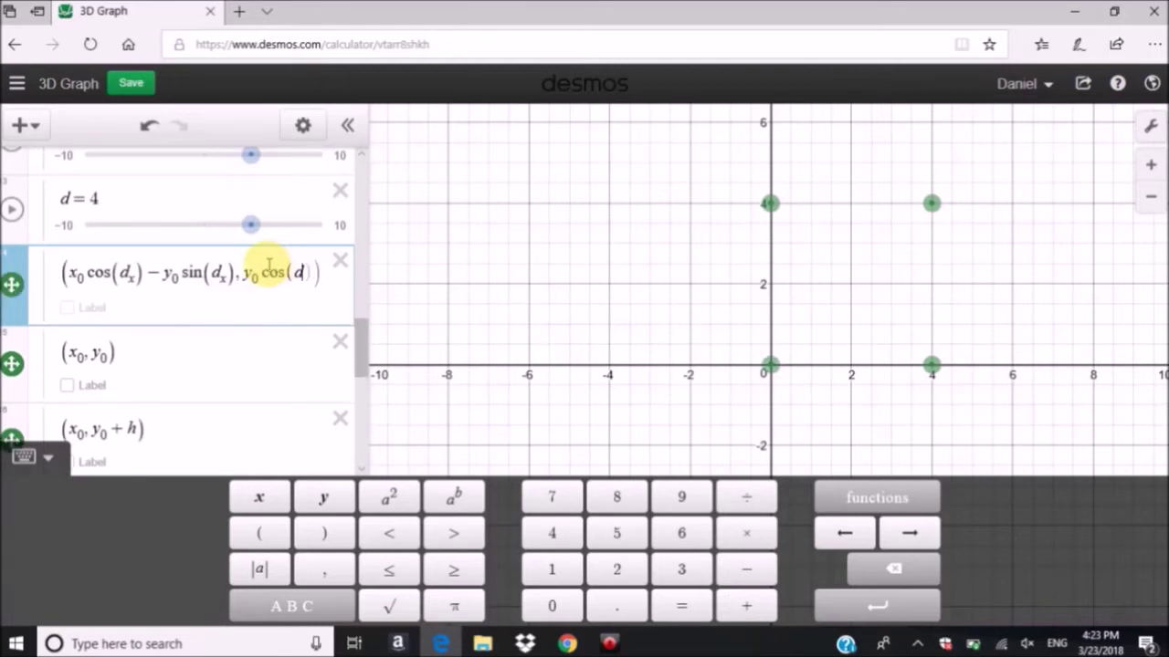
type("_x) ")
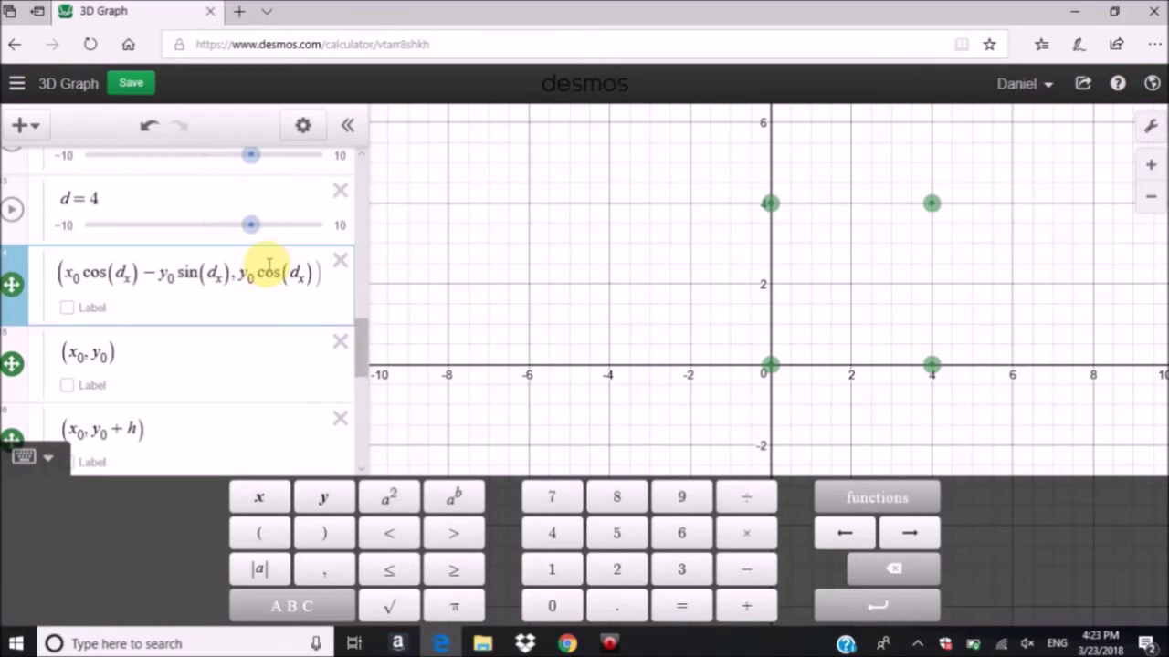
Step: Add x_0 sin(d_x) to the first corner point's y-coordinate, leaving no extra closing parenthesis
type("+ ")
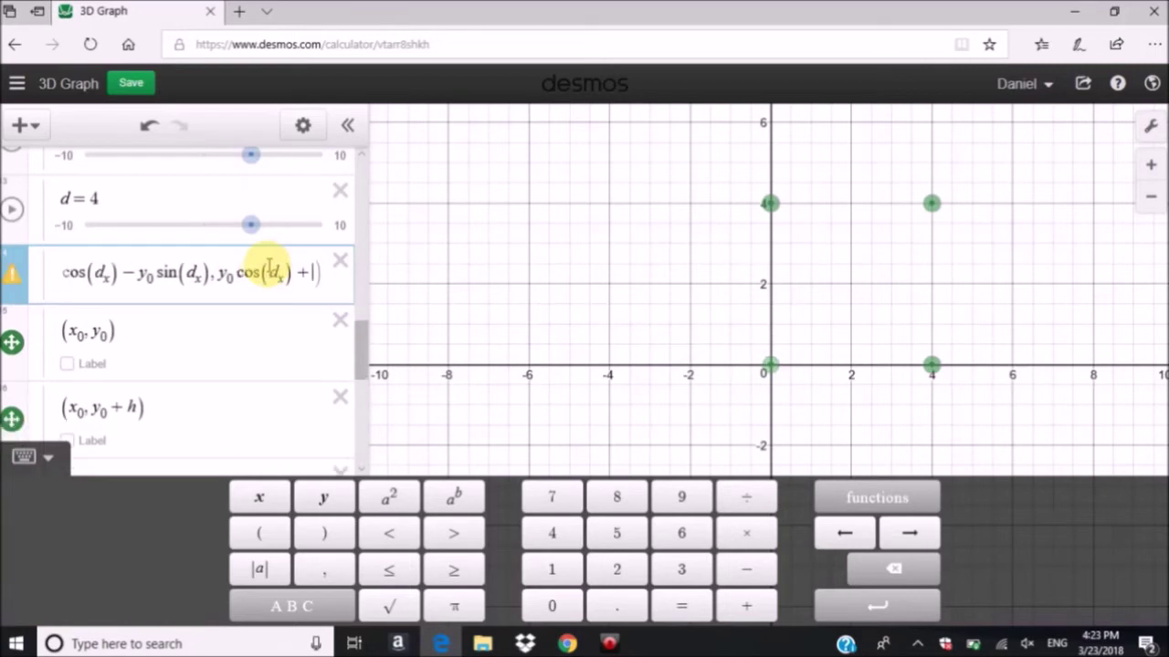
type("x ")
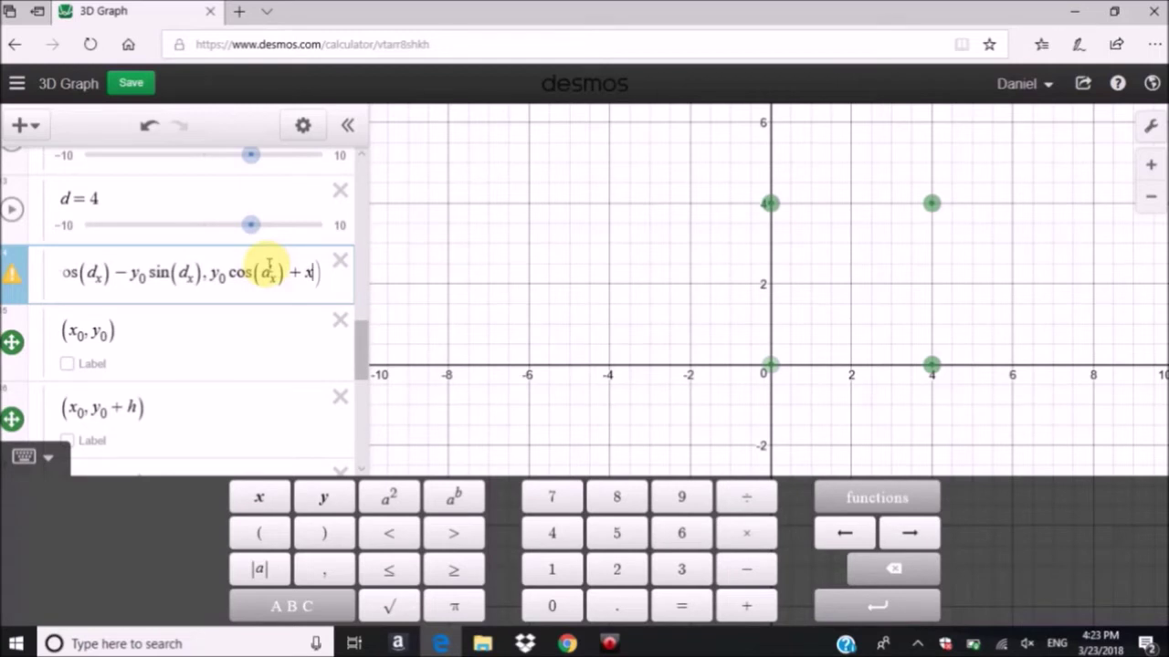
type("sin")
key("BackSpace")
key("BackSpace")
key("BackSpace")
type("_0 ")
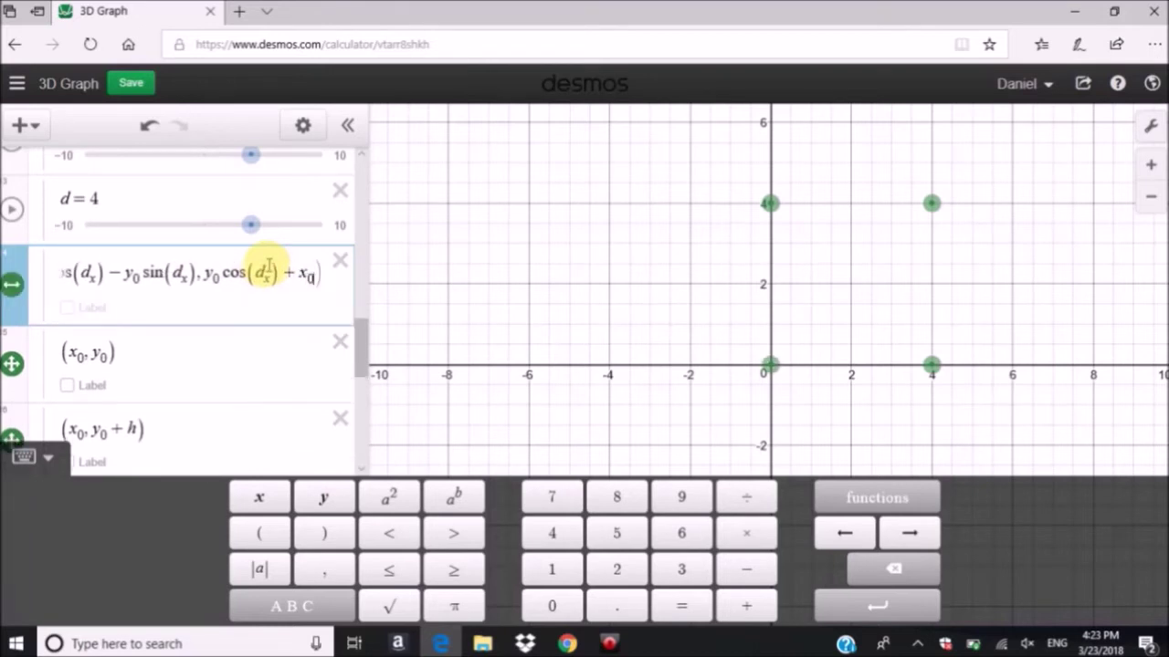
type("sin")
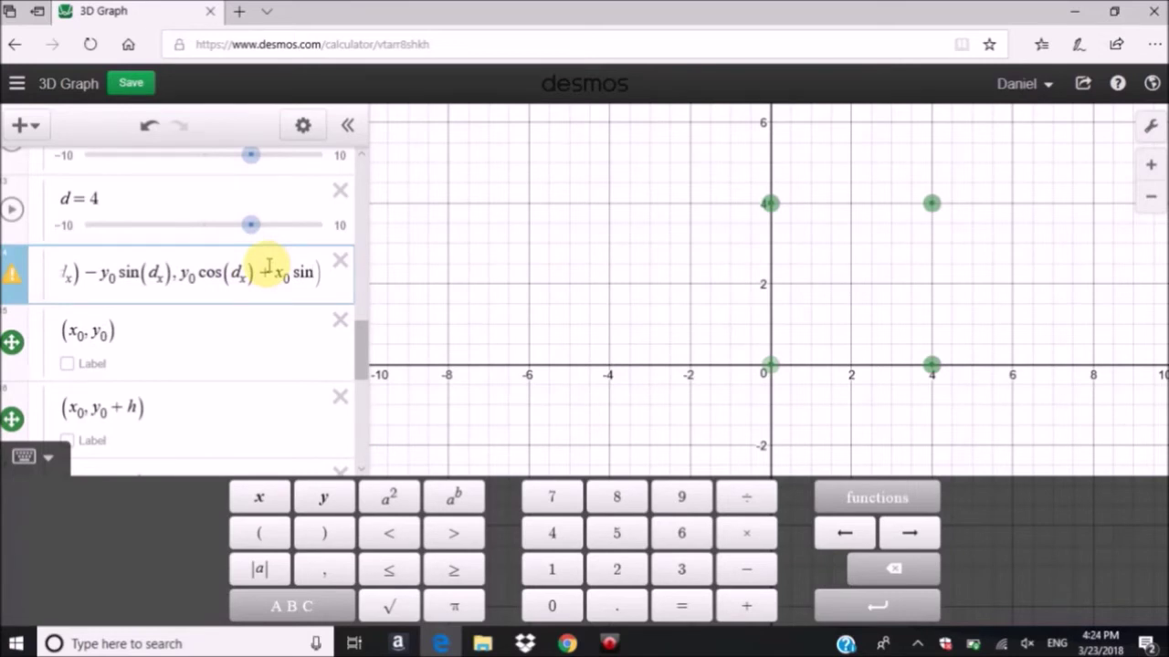
type("(")
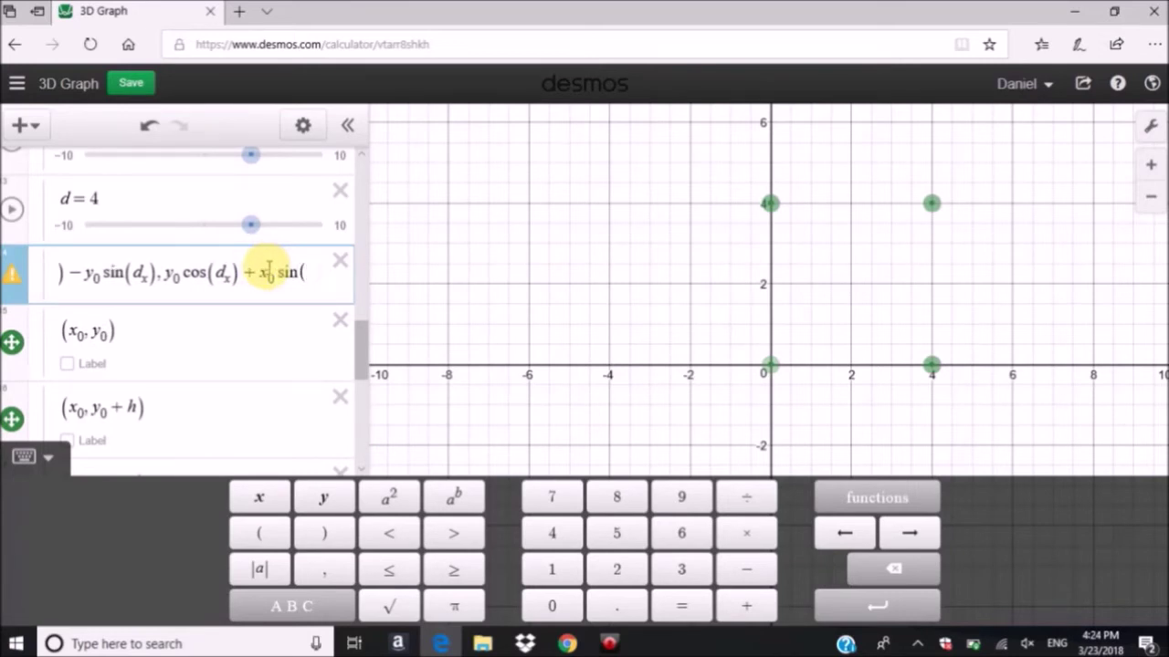
type("d")
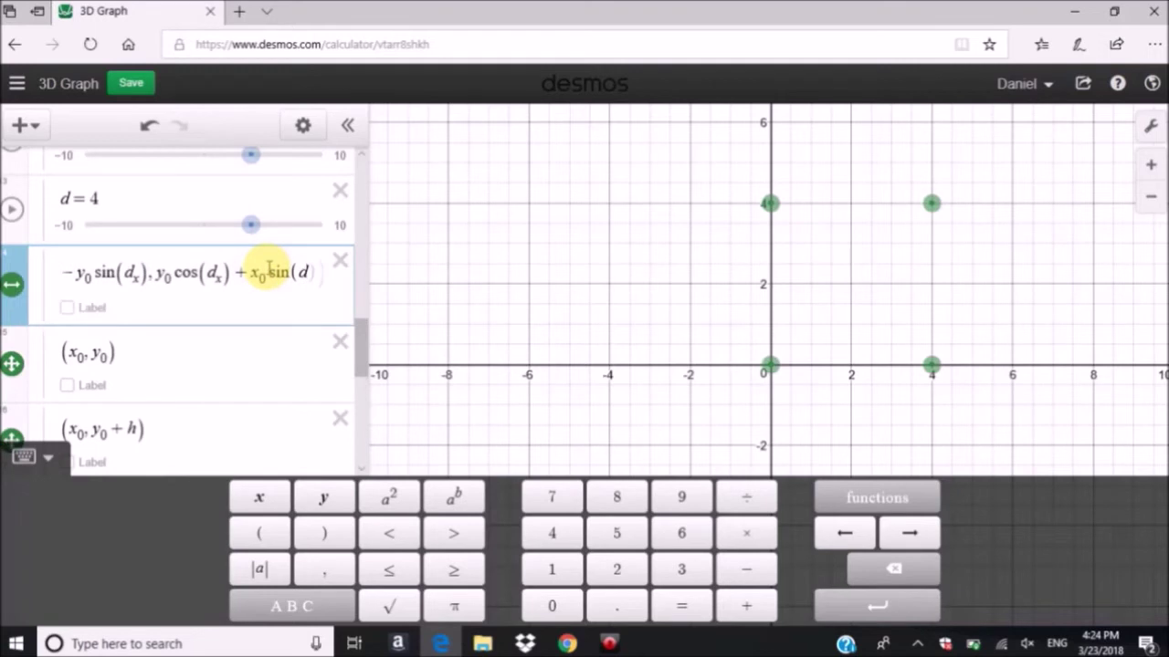
type("_x")
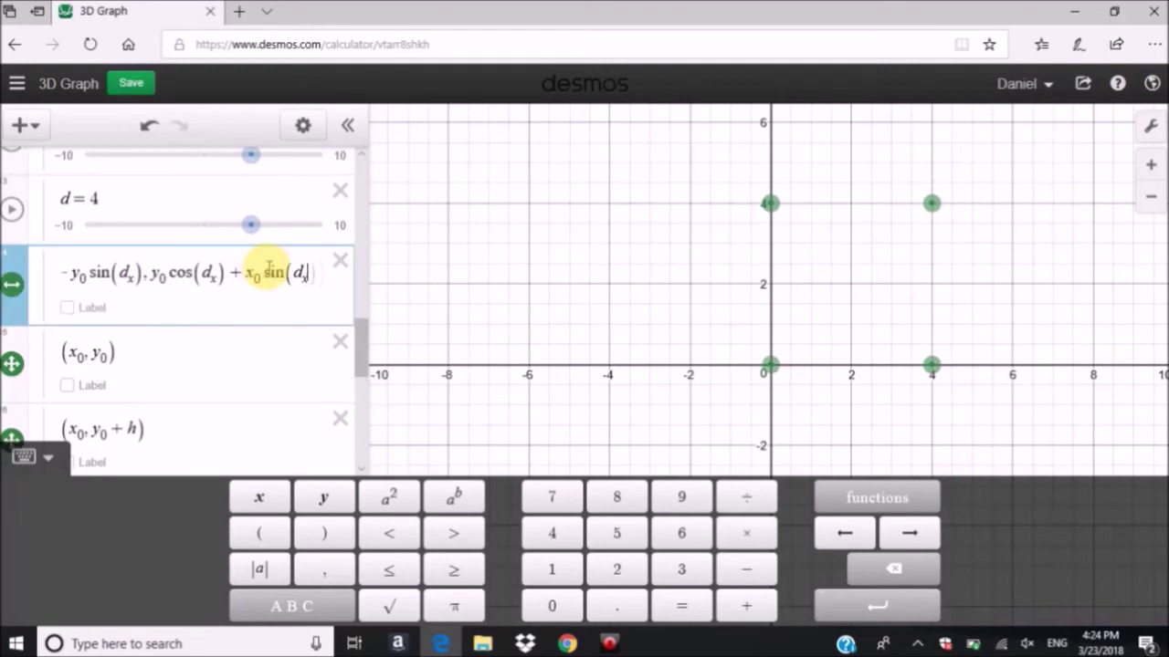
type(")")
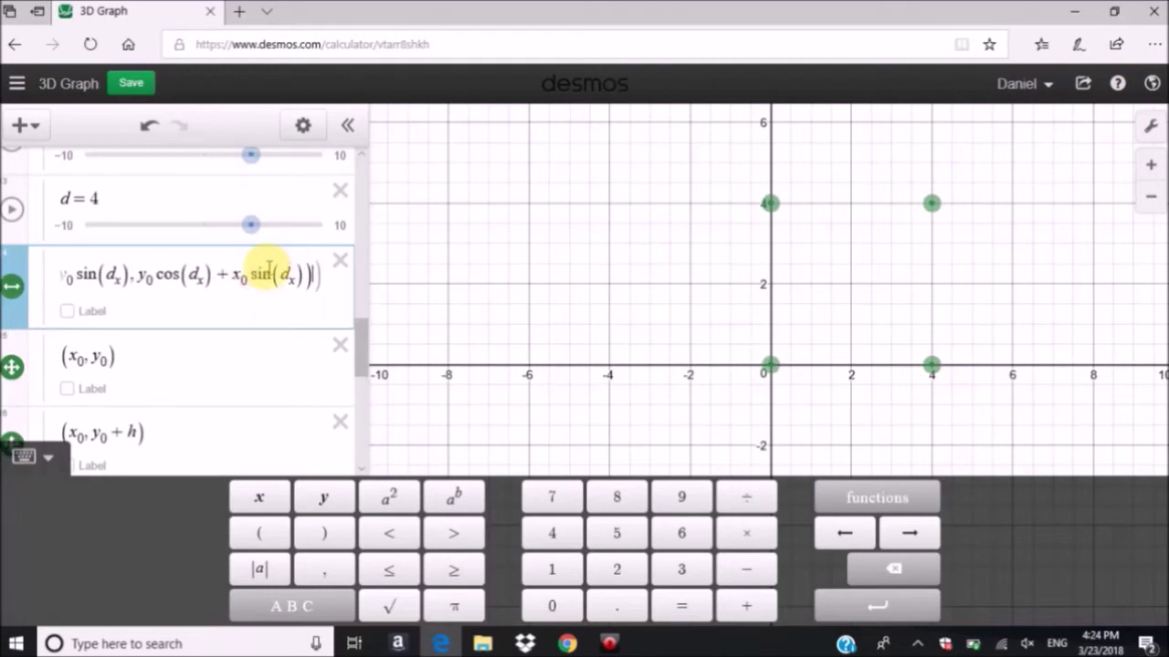
key("BackSpace")
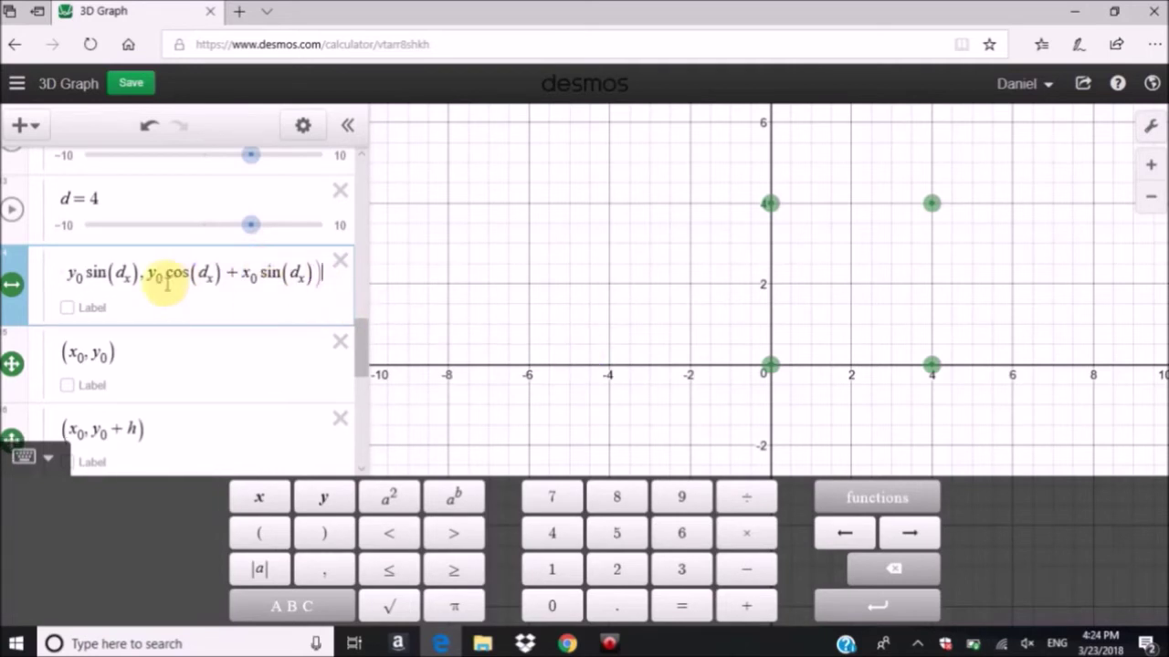
Step: Move the θ_z slider to 0.4 to test the first corner point's rotation formula
left_click(9, 292)
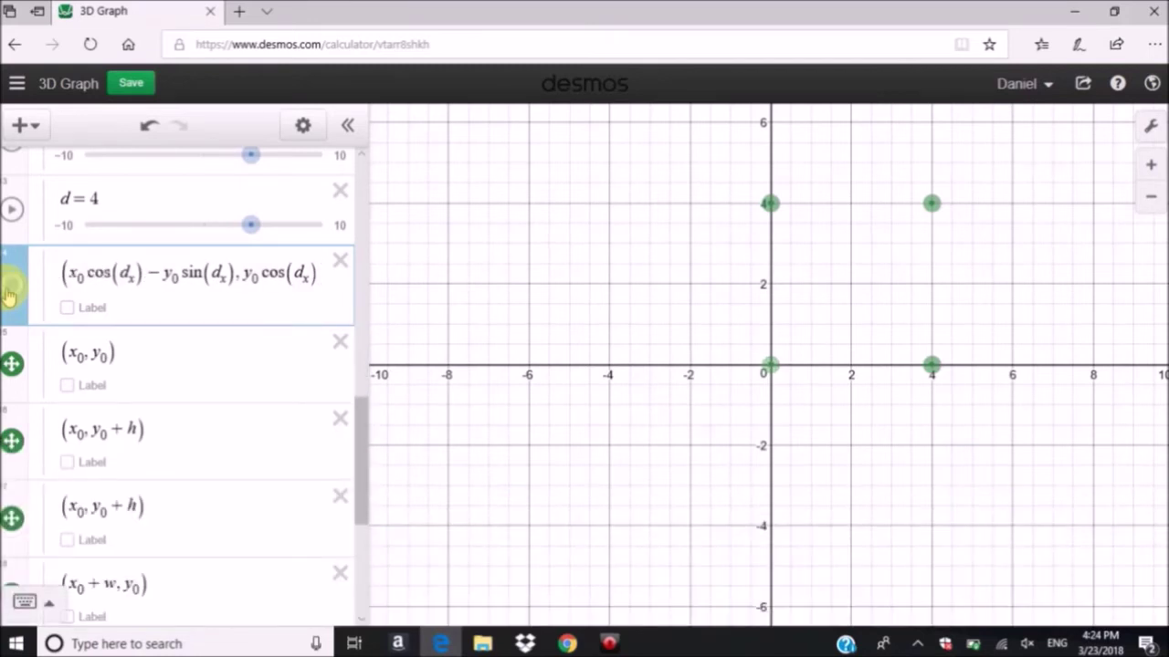
left_click_drag(362, 423, 339, 231)
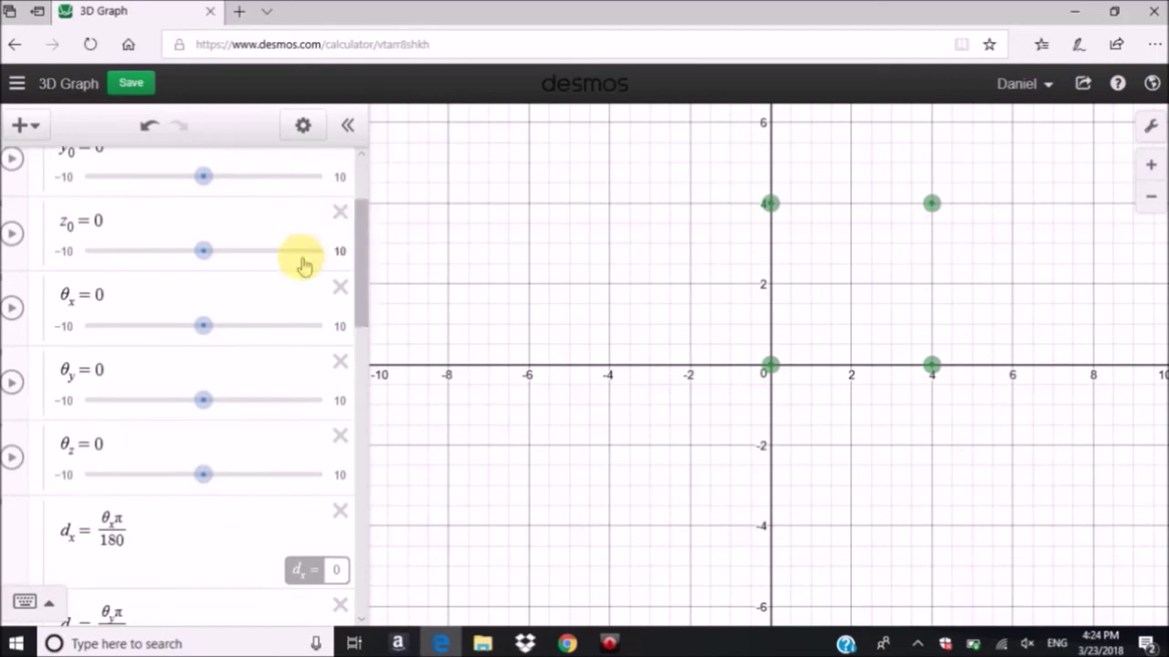
mouse_move(204, 489)
left_mouse_down()
mouse_move(225, 486)
mouse_move(209, 482)
left_mouse_up()
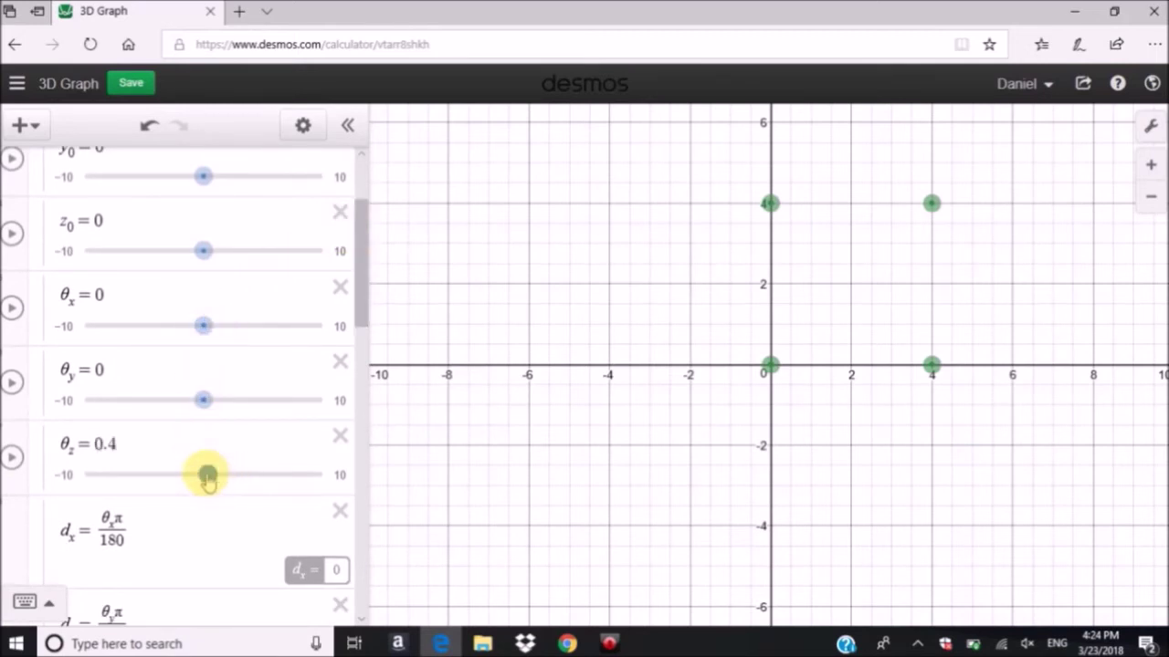
Step: Replace d_x with d_z in the cosine and sine terms of the first corner point's x-coordinate
left_click_drag(365, 286, 347, 462)
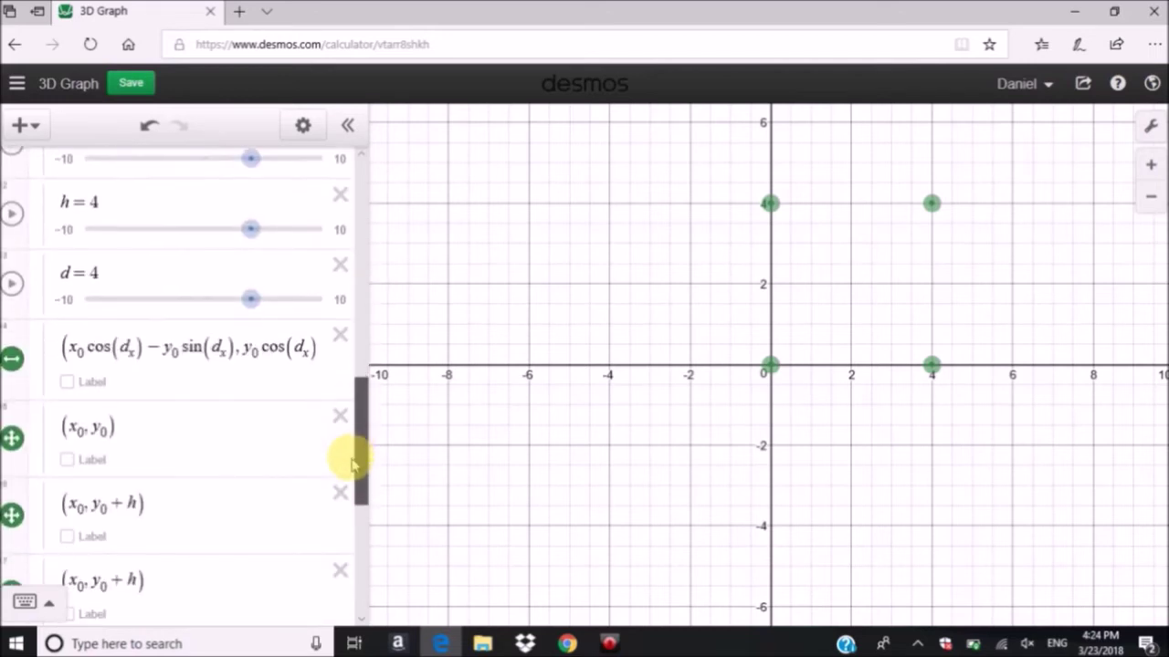
left_click(141, 331)
key("BackSpace")
type("z")
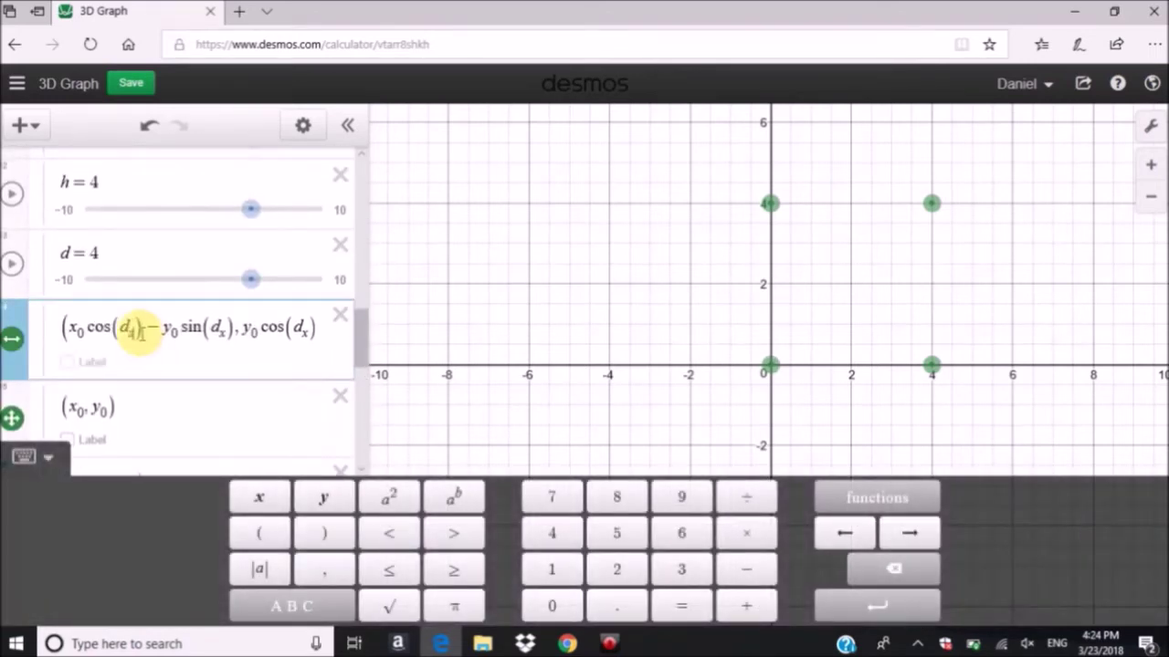
left_click(225, 337)
key("BackSpace")
type("z")
Step: Replace d_x with d_z in the cosine term of the first corner point's y-coordinate
key("Right")
key("Right")
key("Right")
key("Right")
key("Right")
key("Right")
key("Right")
key("Right")
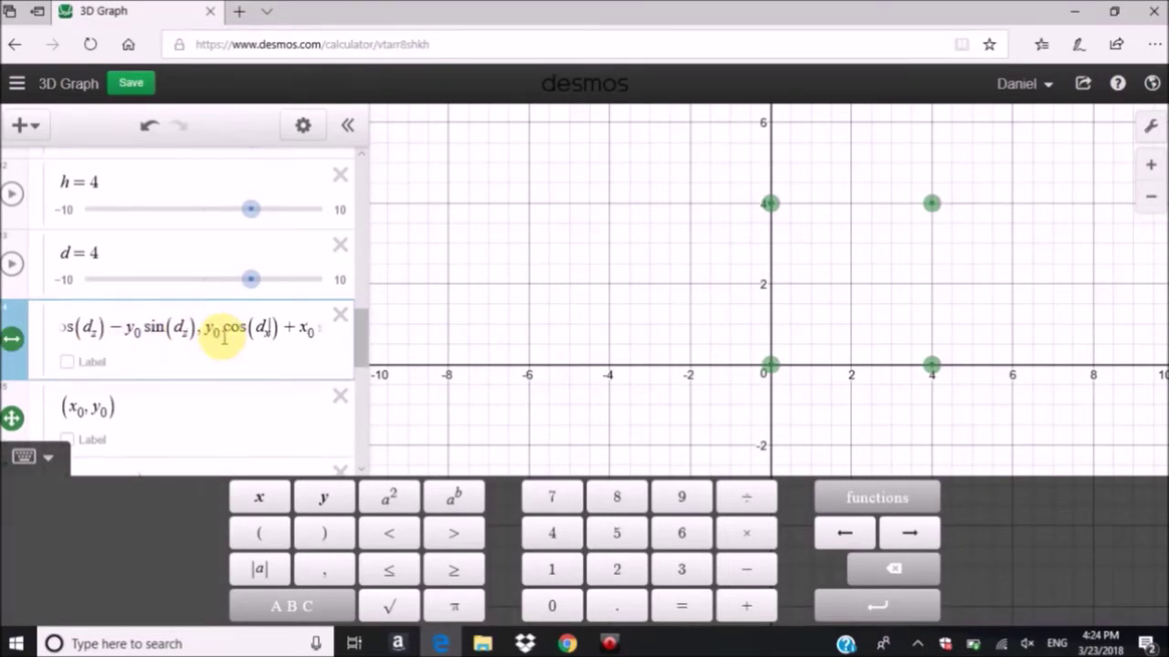
key("BackSpace")
type("z")
Step: Replace d_x with d_z in the sine term of the first corner point's y-coordinate
key("Right")
key("Right")
key("Right")
key("Right")
key("Right")
key("Right")
key("Right")
key("Right")
key("Right")
key("Right")
key("Right")
key("Right")
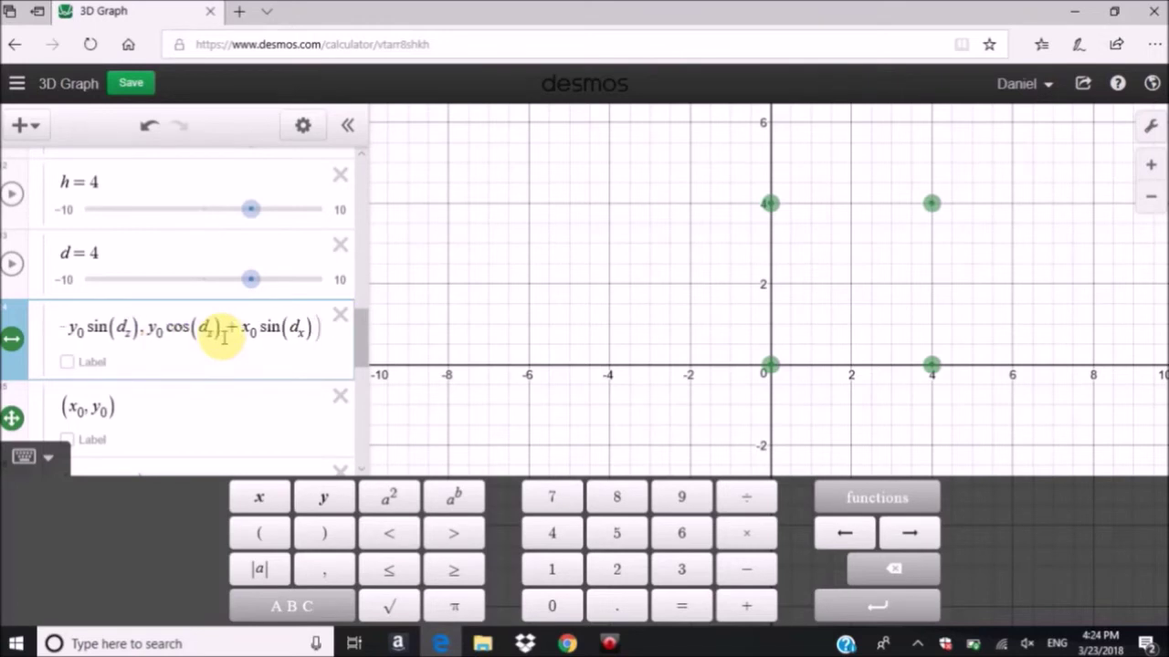
key("Down")
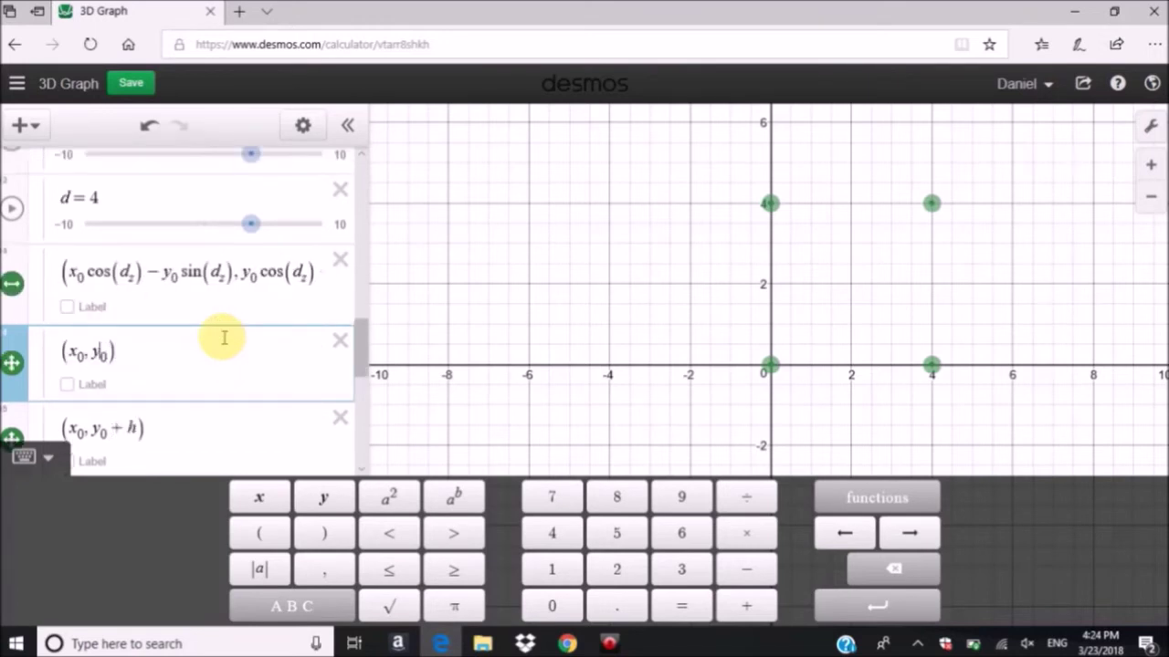
left_click(284, 271)
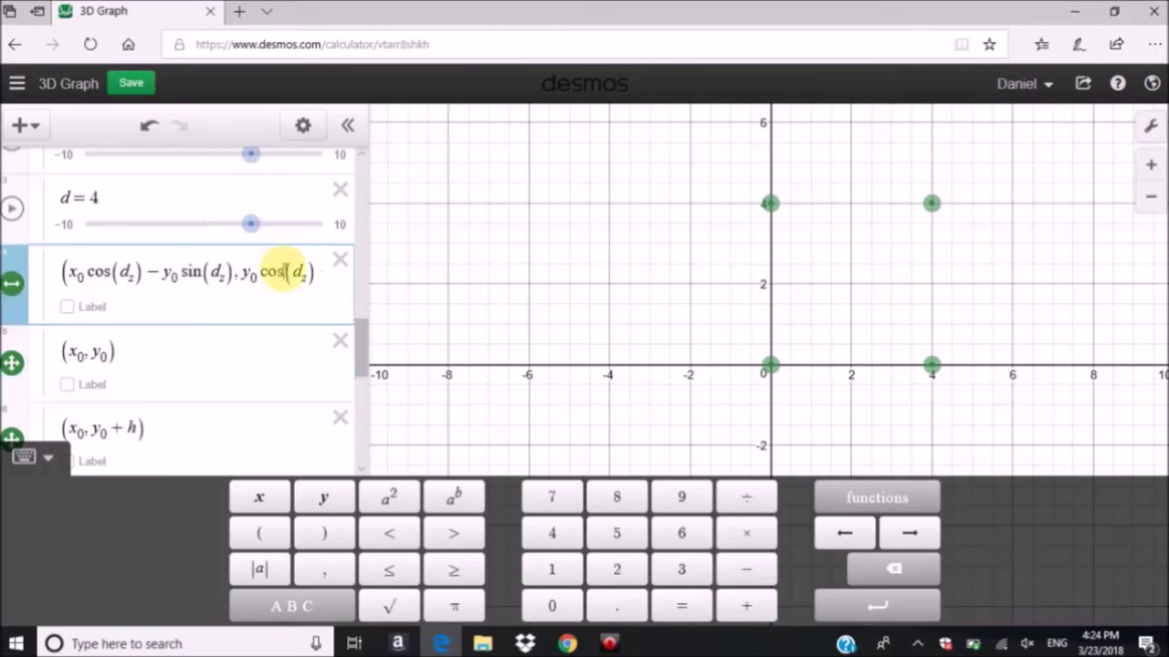
key("Right")
key("Right")
key("Right")
key("Right")
key("Right")
type("+x_0")
key("Right")
type("sin(d_")
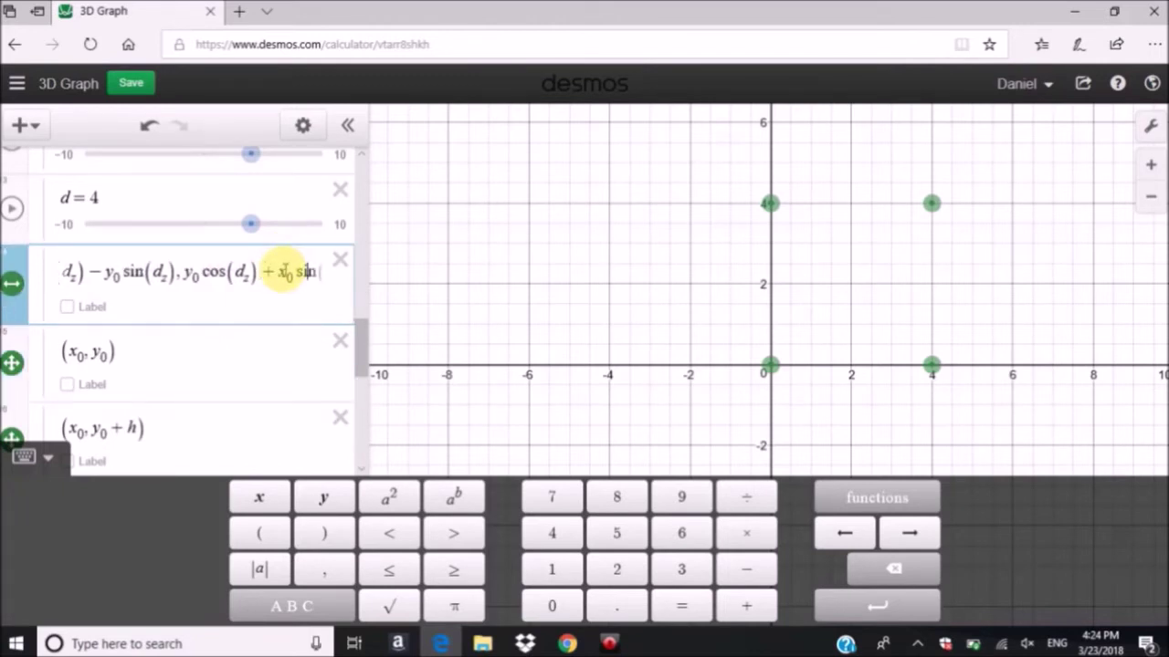
type("z")
key("BackSpace")
type("z")
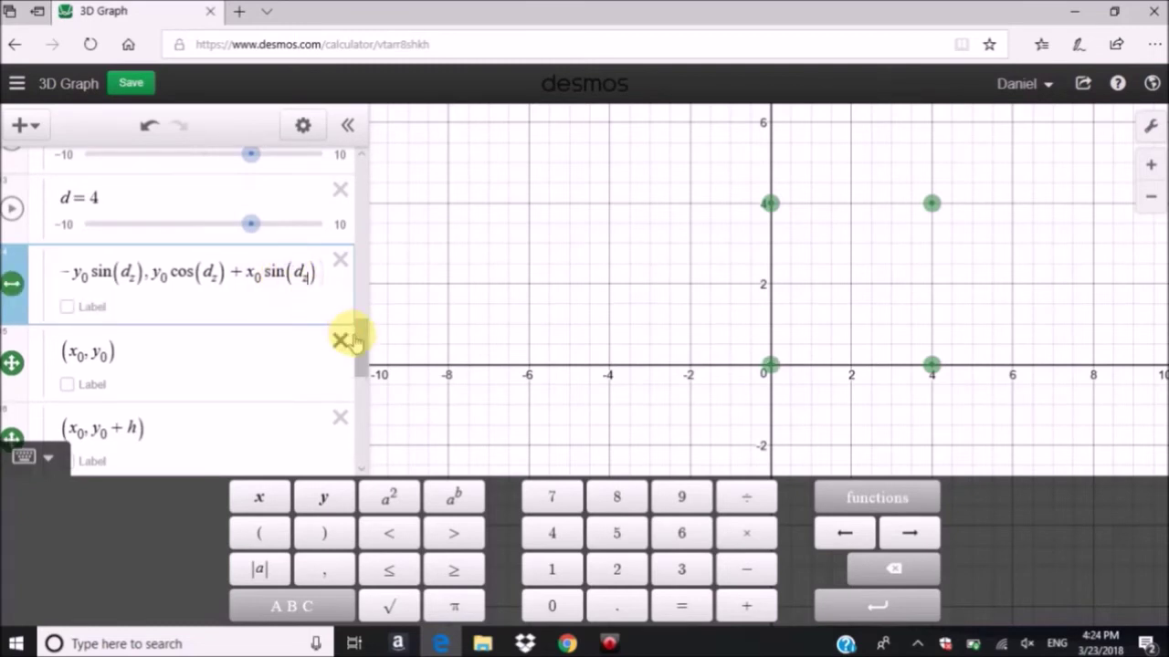
Step: Check the degree-to-radian conversion for d_z and move the θ_y slider to −8
left_click_drag(360, 353, 343, 263)
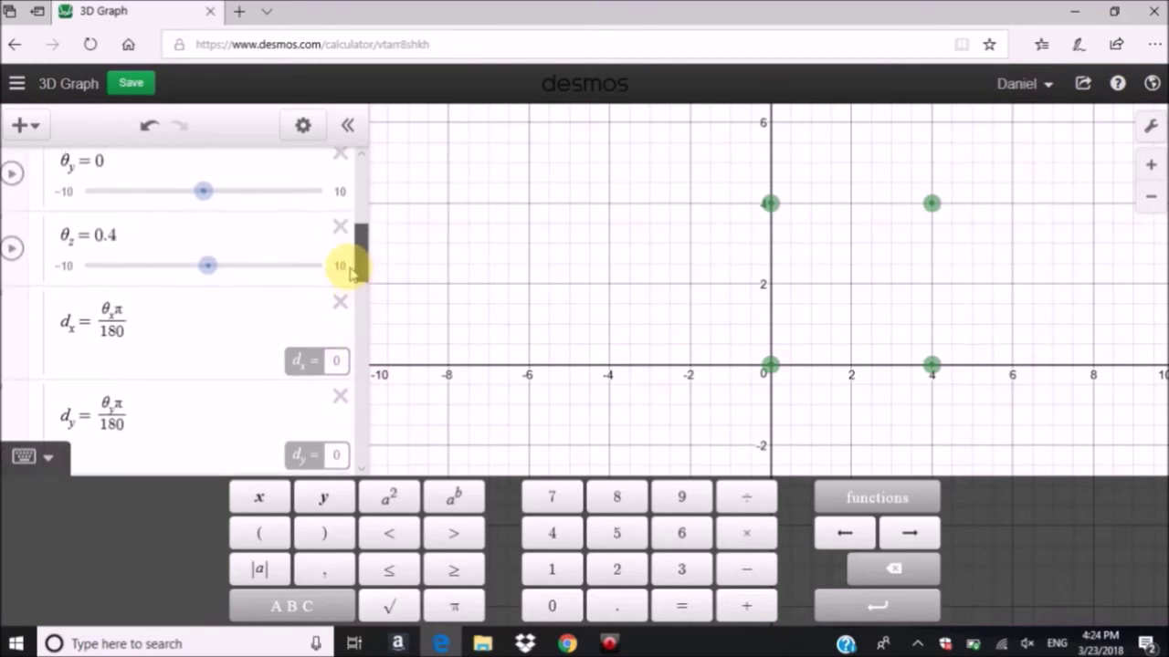
scroll(206, 274, "down", 4)
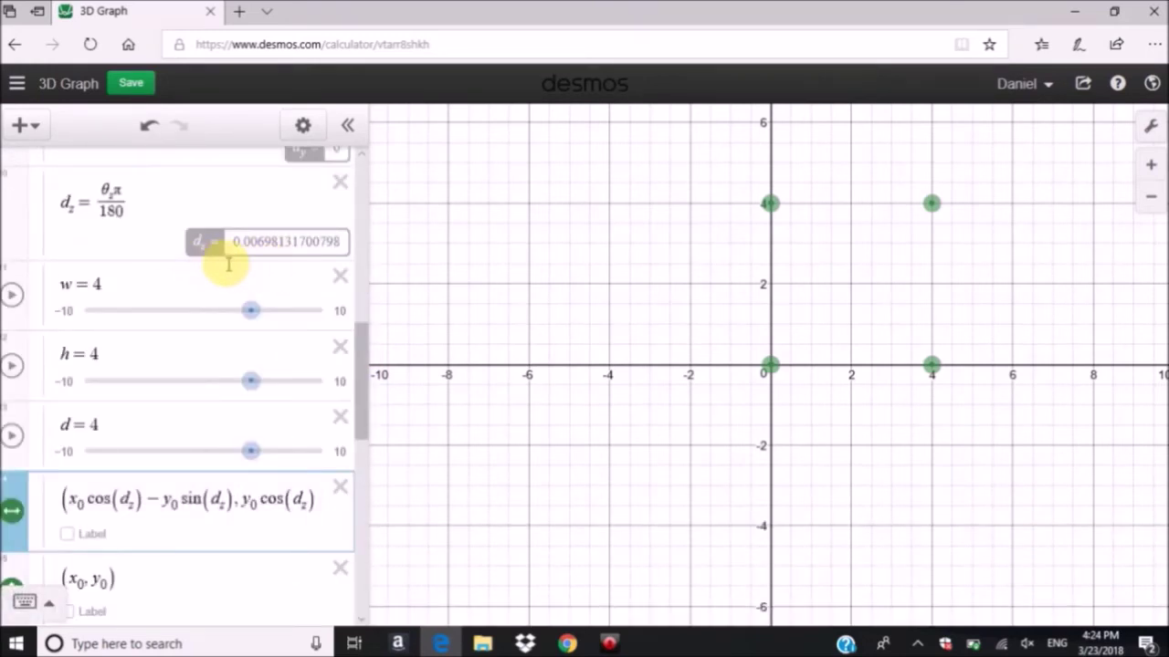
scroll(247, 311, "up", 2)
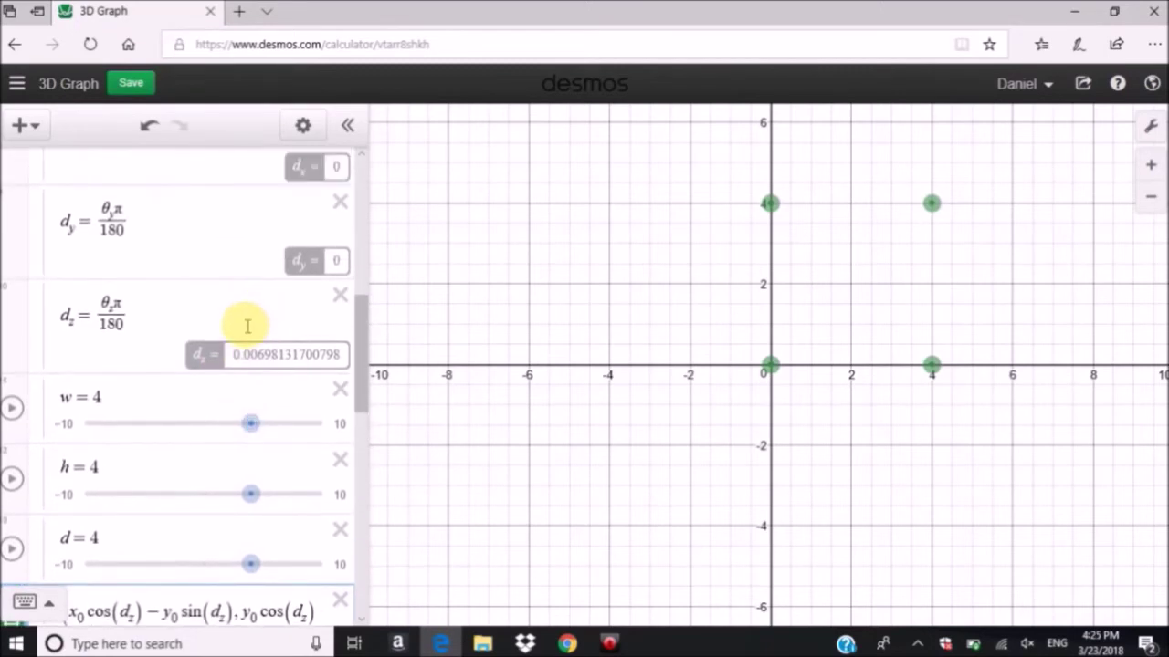
scroll(248, 326, "up", 3)
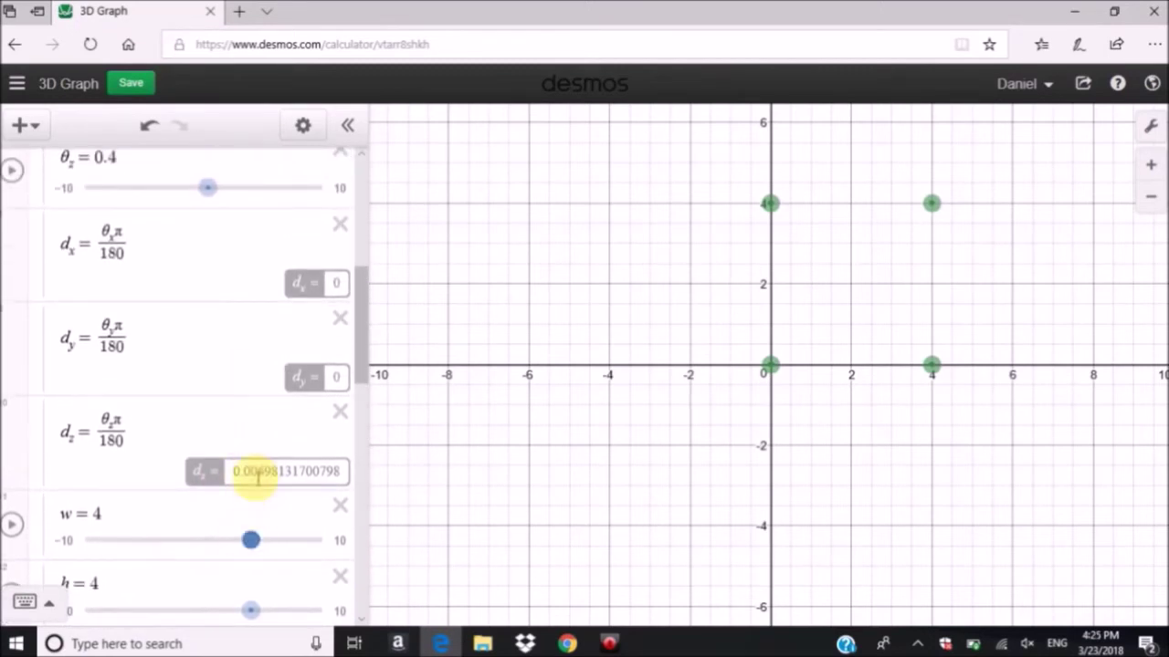
scroll(228, 401, "up", 1)
scroll(126, 217, "up", 1)
left_click_drag(126, 209, 120, 275)
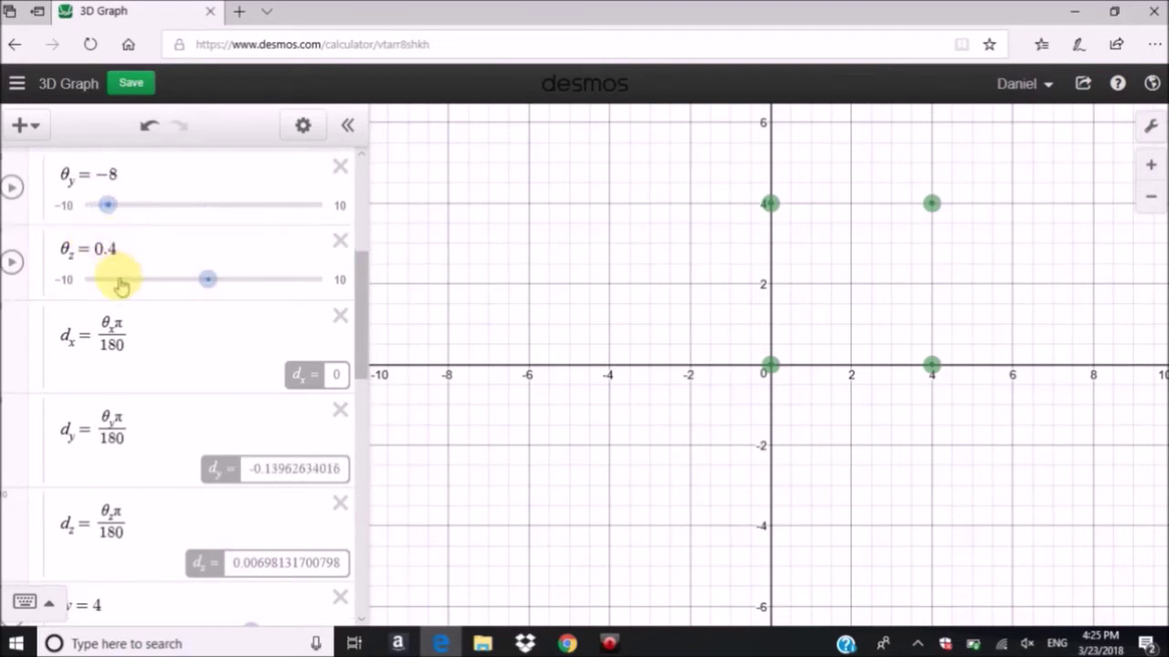
Step: Set θ_z to 30 to test the corner point's rotation about the z-axis
double_click(99, 251)
type("2")
key("BackSpace")
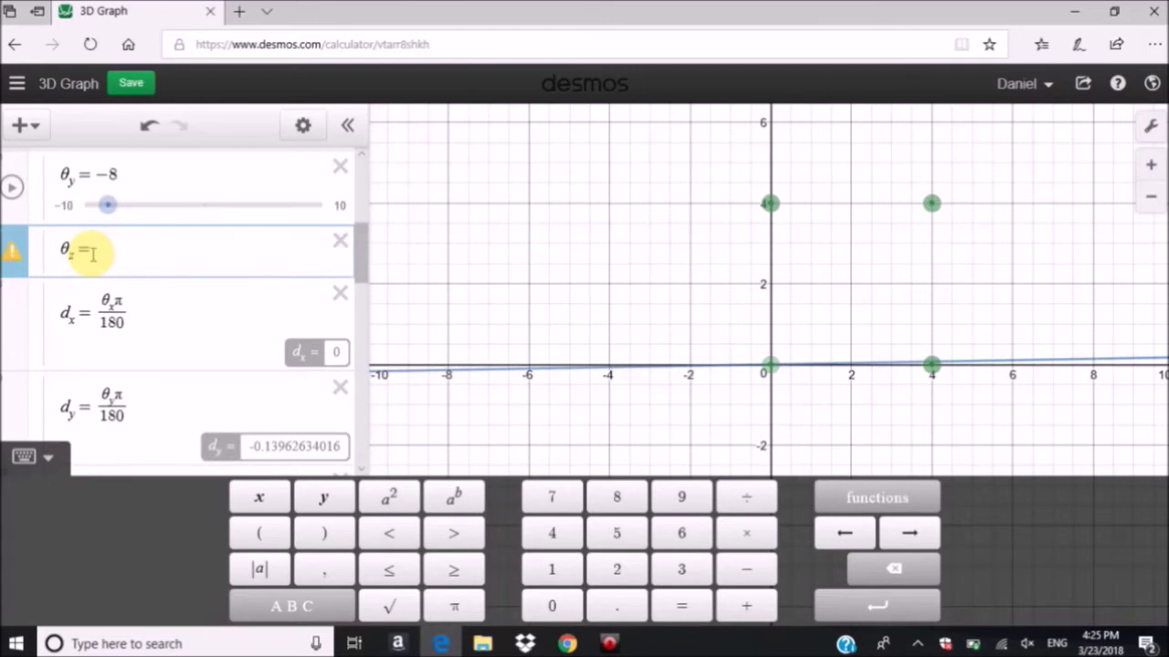
type("30")
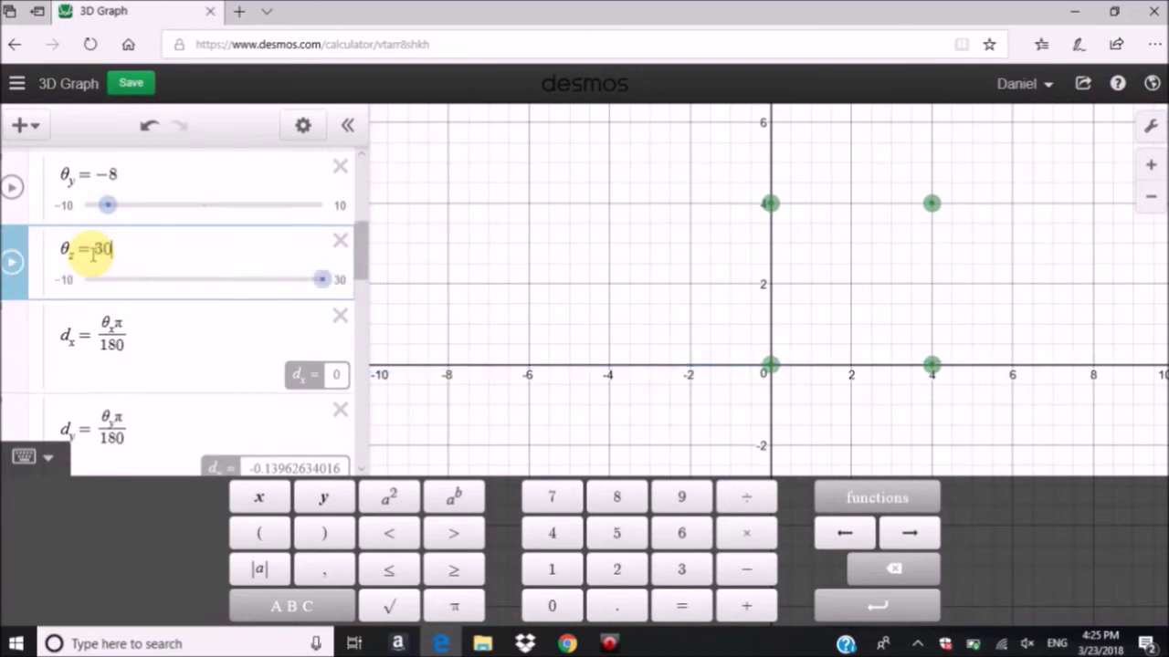
key("BackSpace")
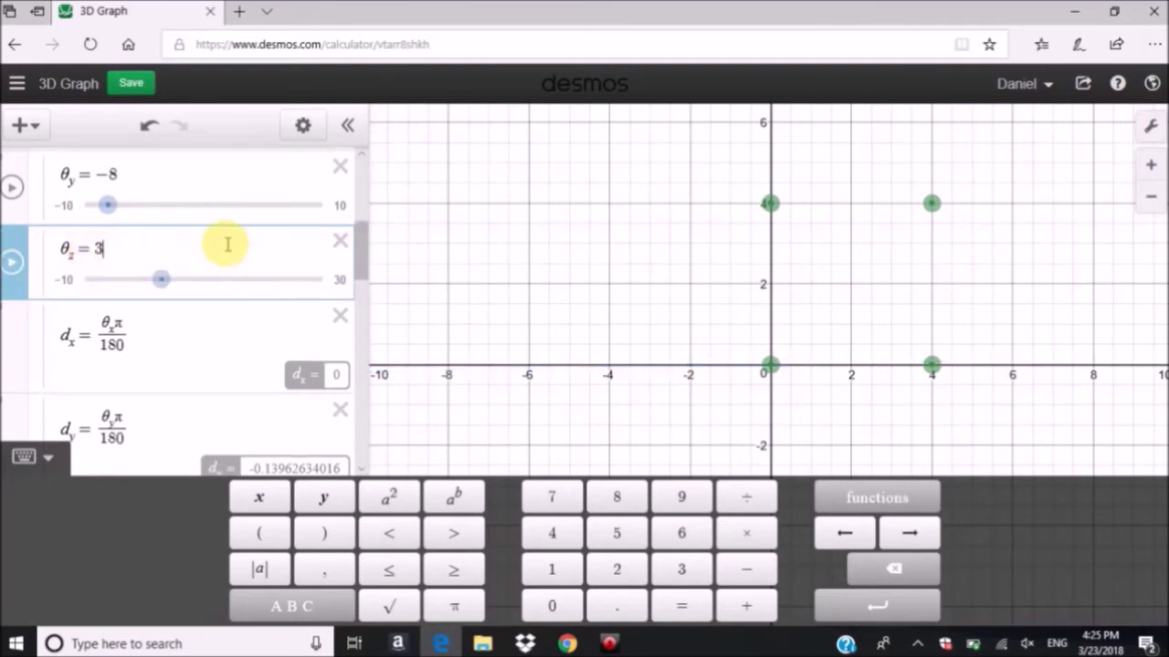
type("0")
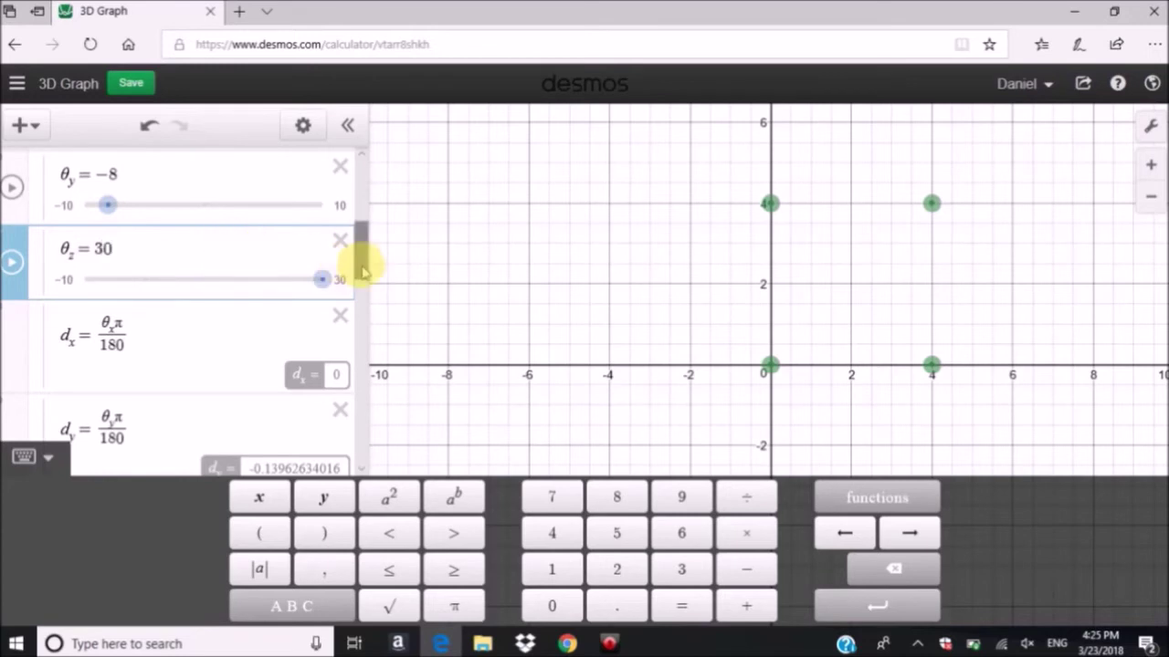
mouse_move(363, 259)
left_mouse_down()
mouse_move(365, 318)
mouse_move(365, 277)
left_mouse_up()
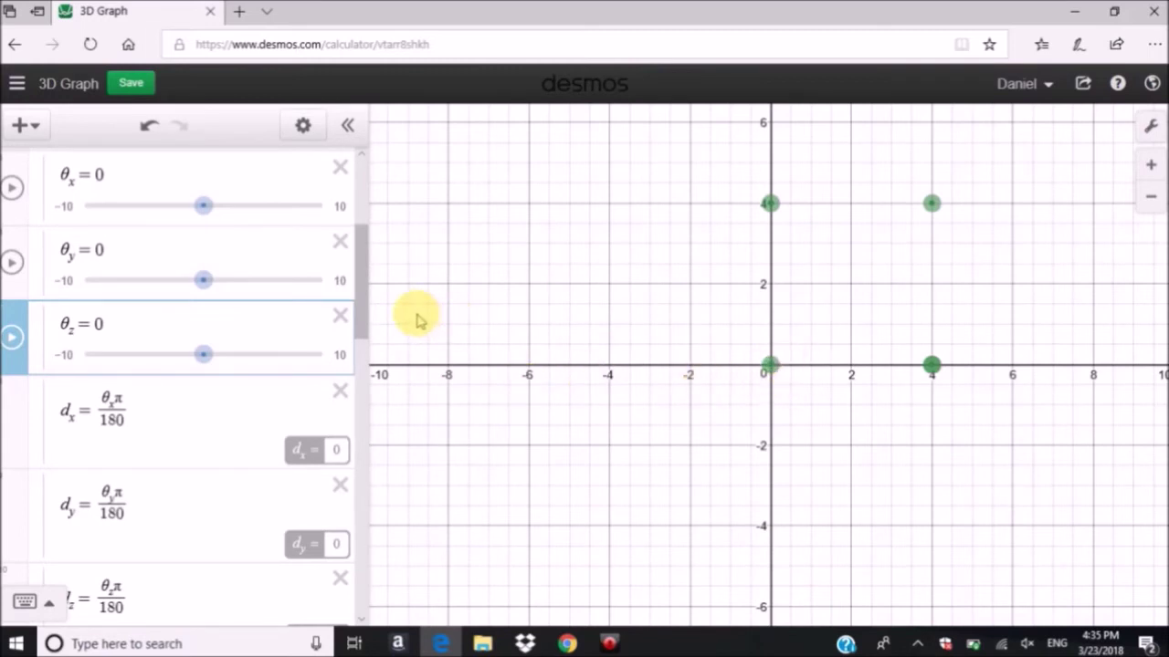
Step: Try a rotation of all the corner points with θ_z at 30, and return θ_z to 0
left_click_drag(365, 300, 334, 261)
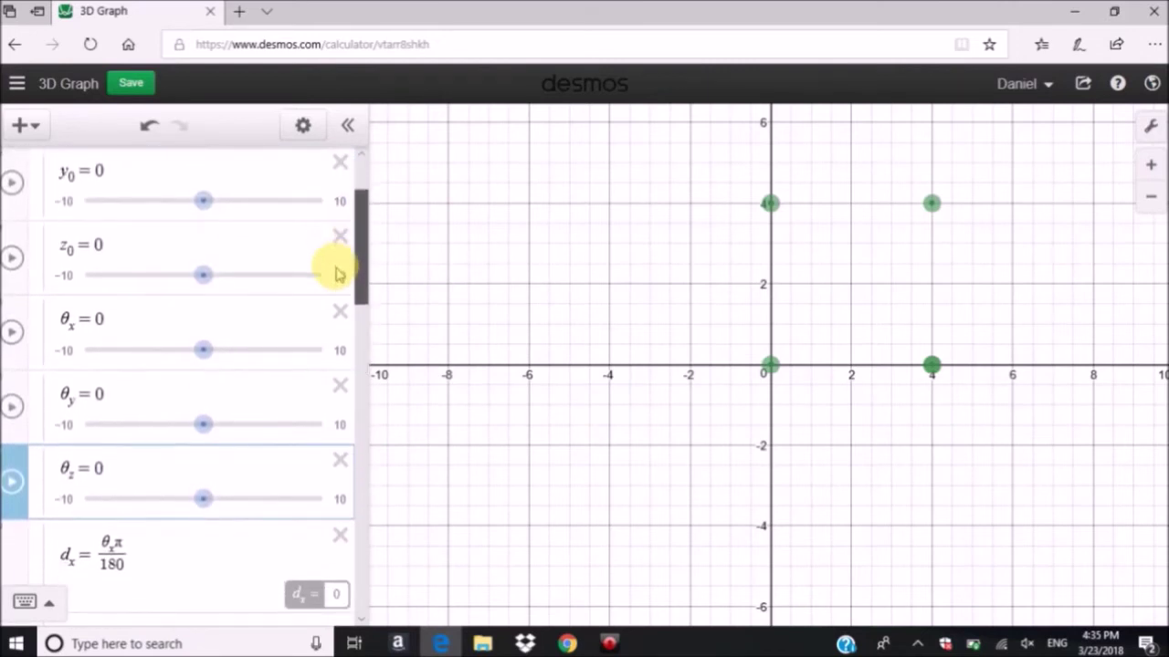
left_click(96, 472)
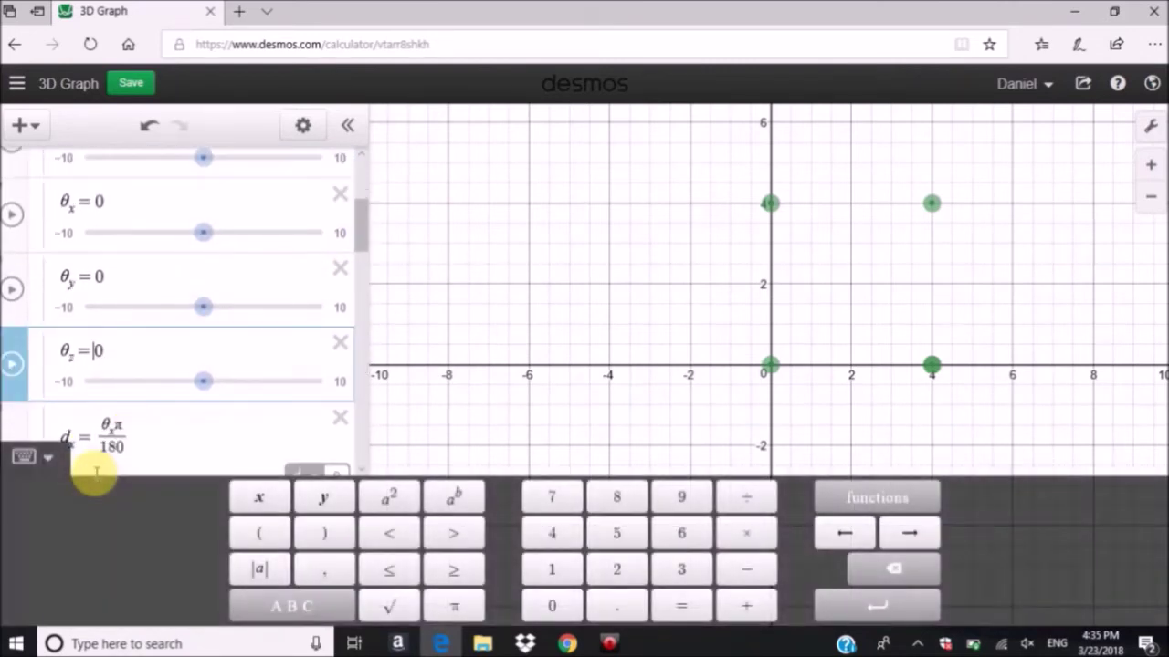
type("3")
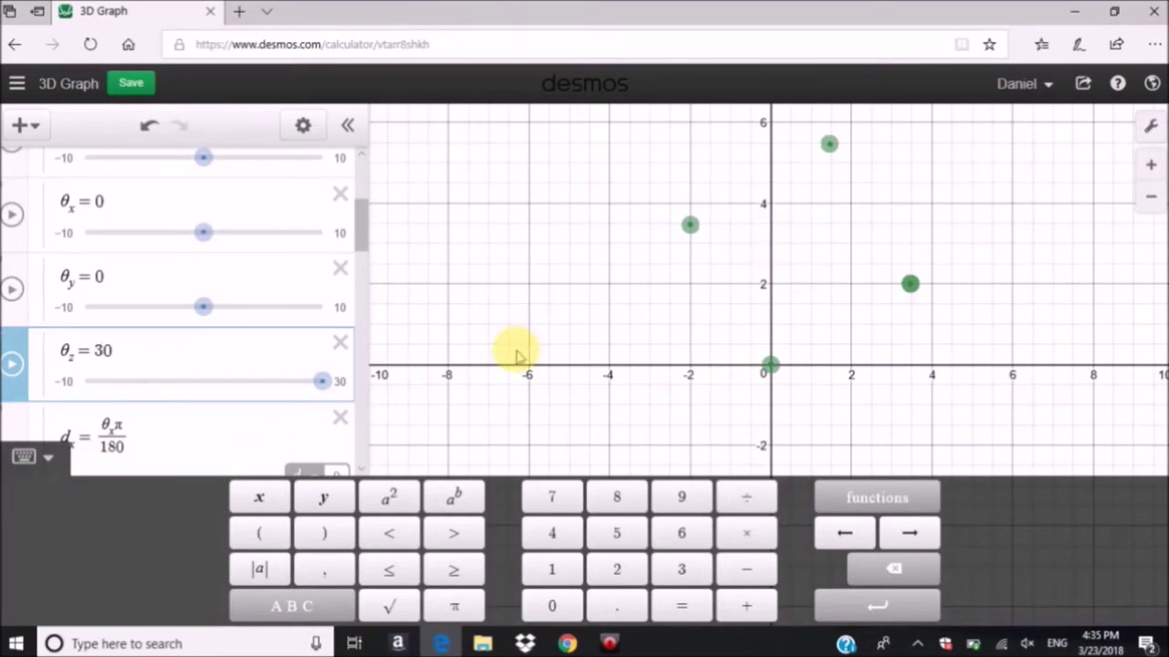
key("BackSpace")
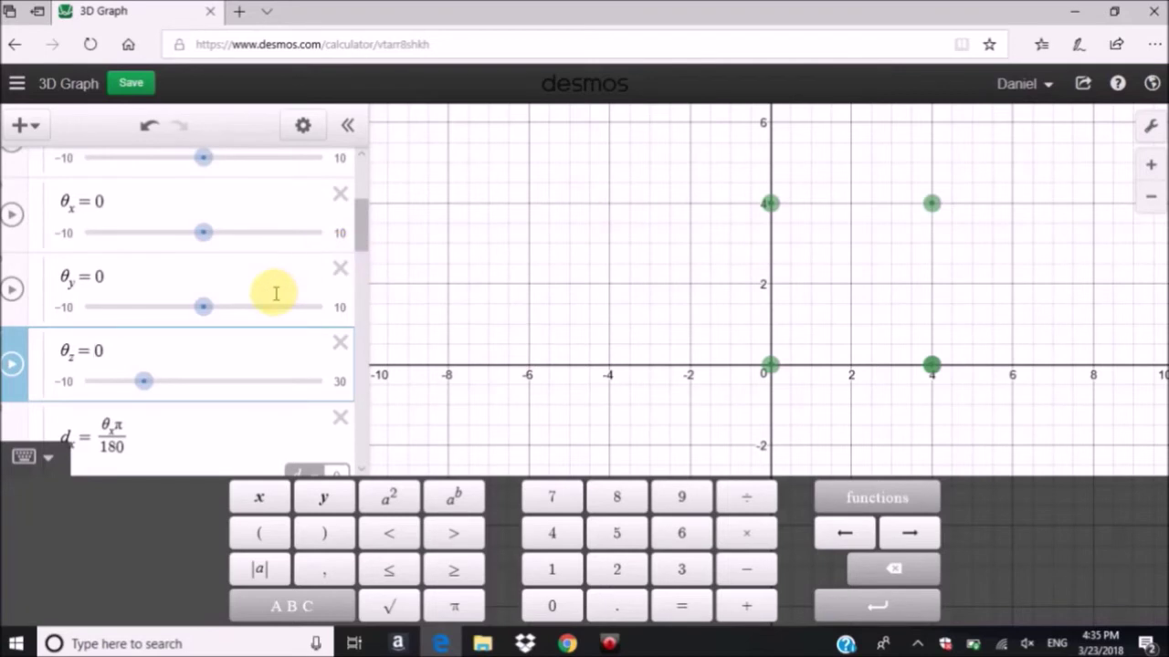
Step: Set the upper limit of the θ_z slider to 10 and reset θ_z to 0
left_click(302, 383)
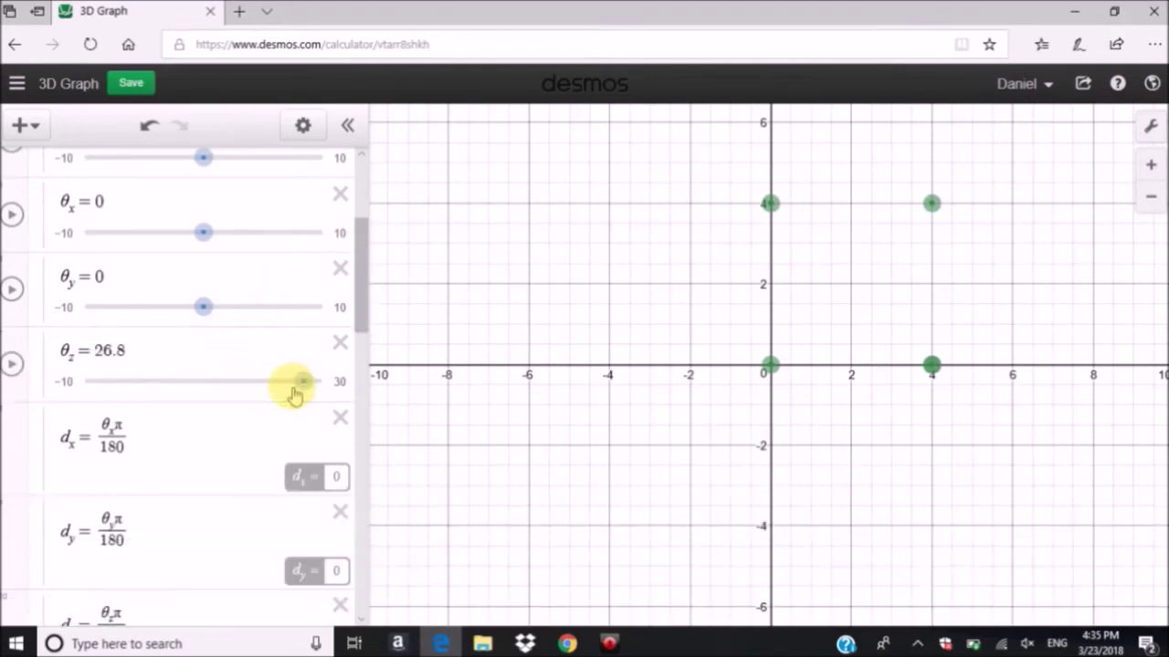
left_click(339, 386)
type("10")
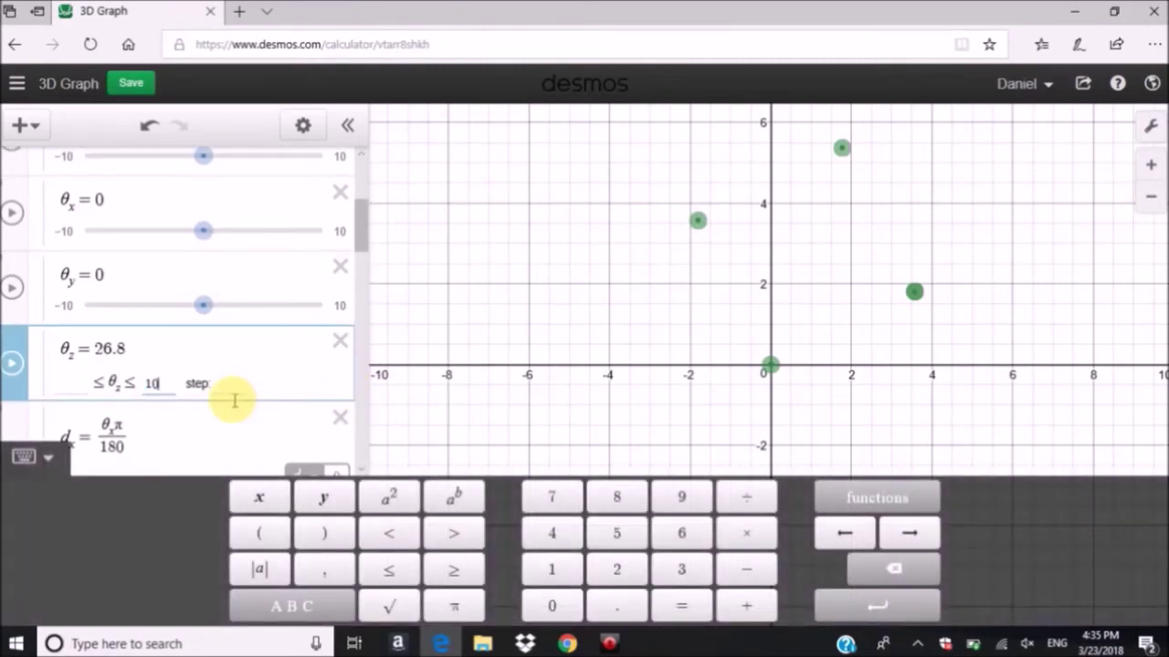
key("Return")
left_click(144, 359)
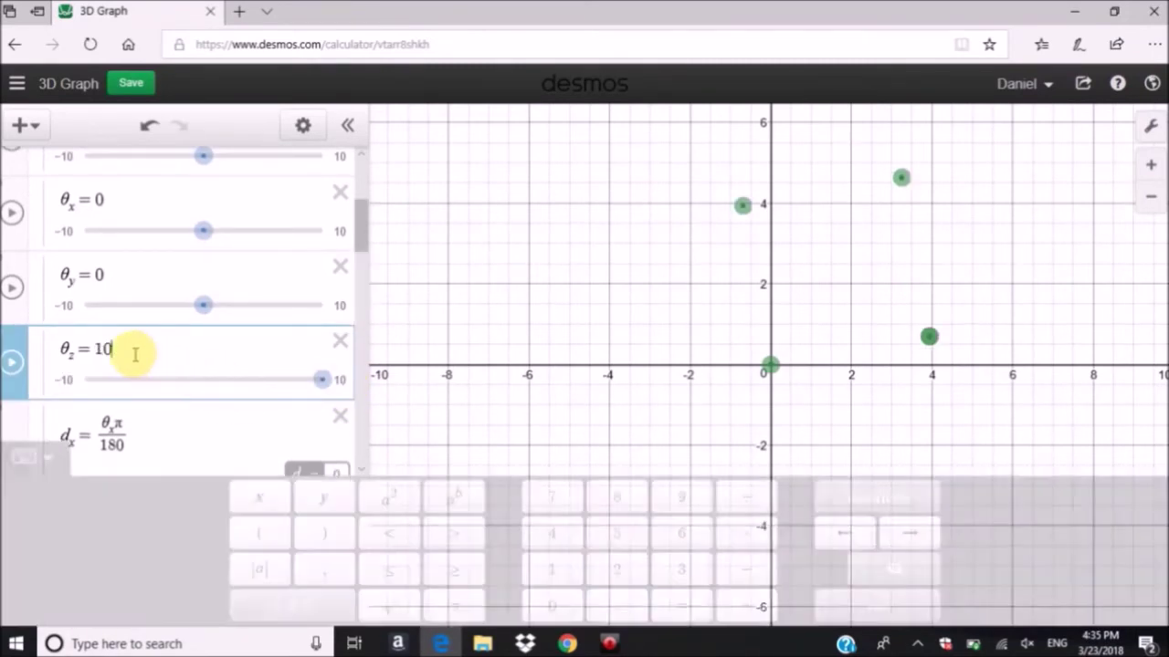
key("BackSpace")
key("BackSpace")
type("0")
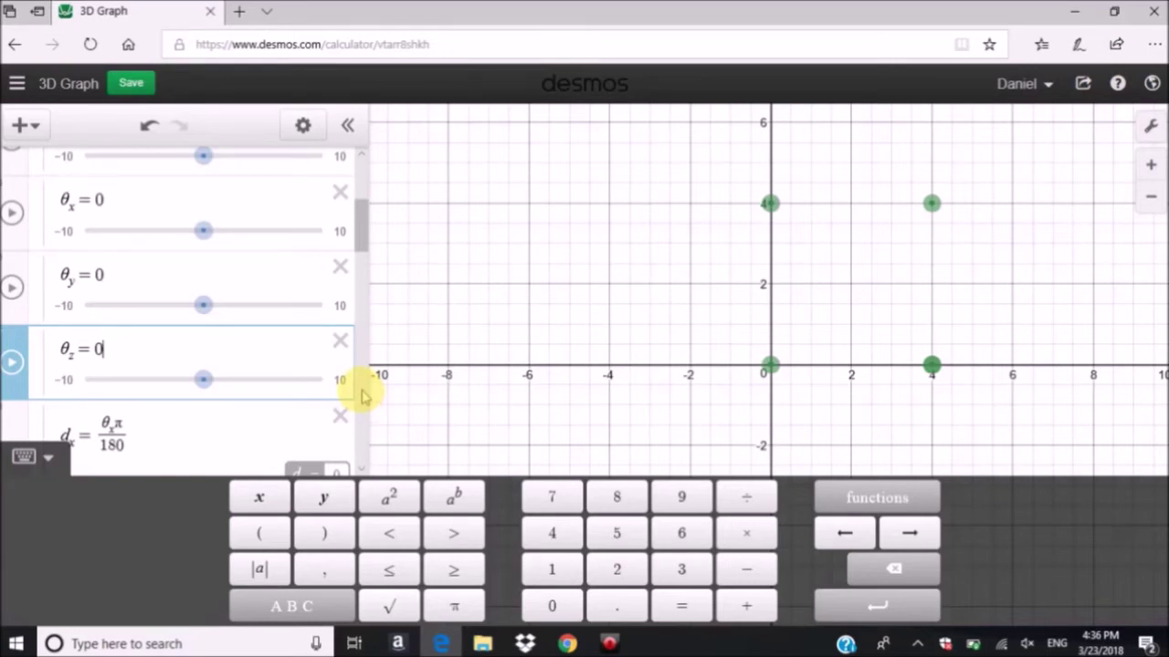
Step: Select the x-coordinate expression x_0 cos(d_z) − y_0 sin(d_z) in the first corner point to examine it
left_click_drag(365, 229, 363, 331)
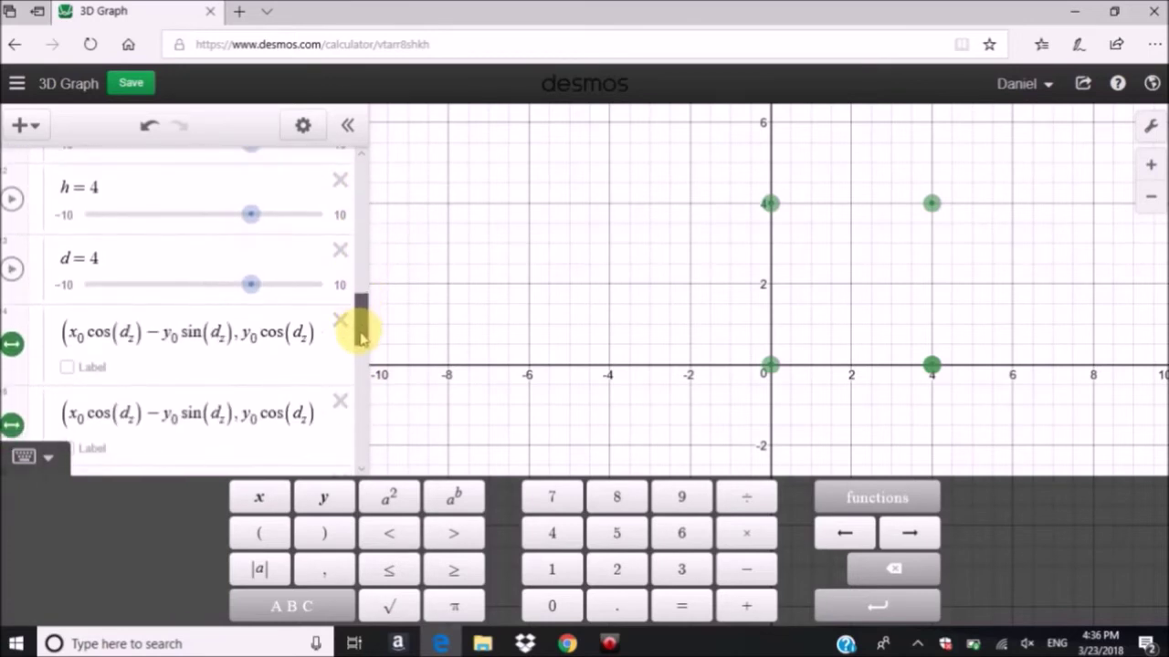
left_click(234, 340)
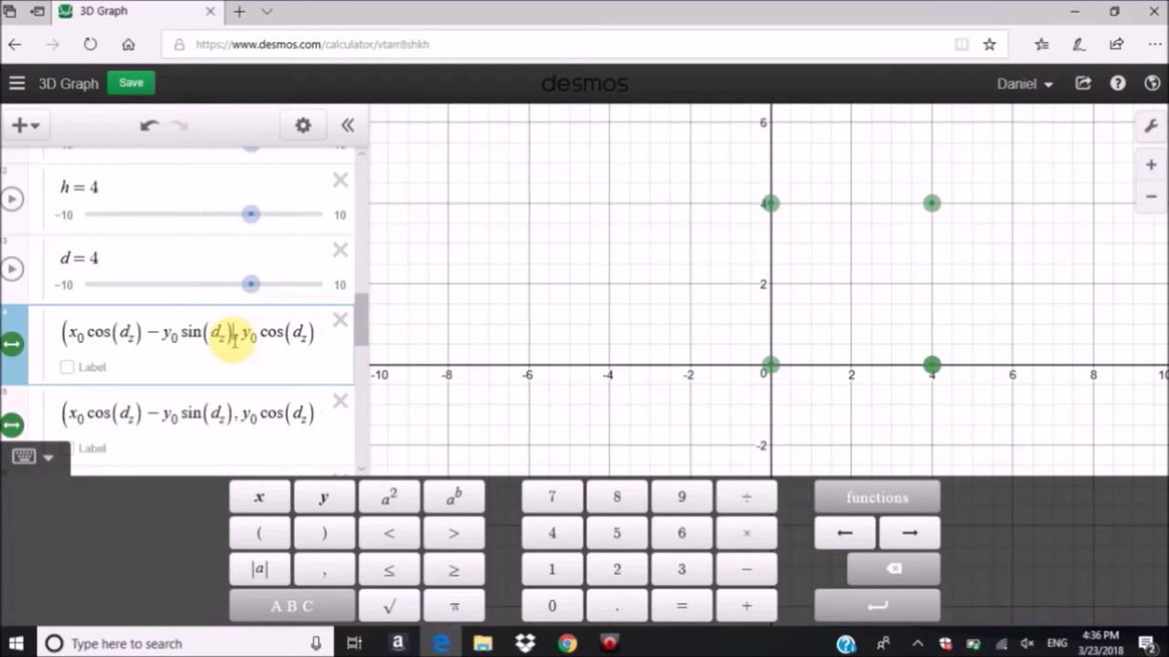
left_click(234, 338)
left_click_drag(236, 338, 72, 336)
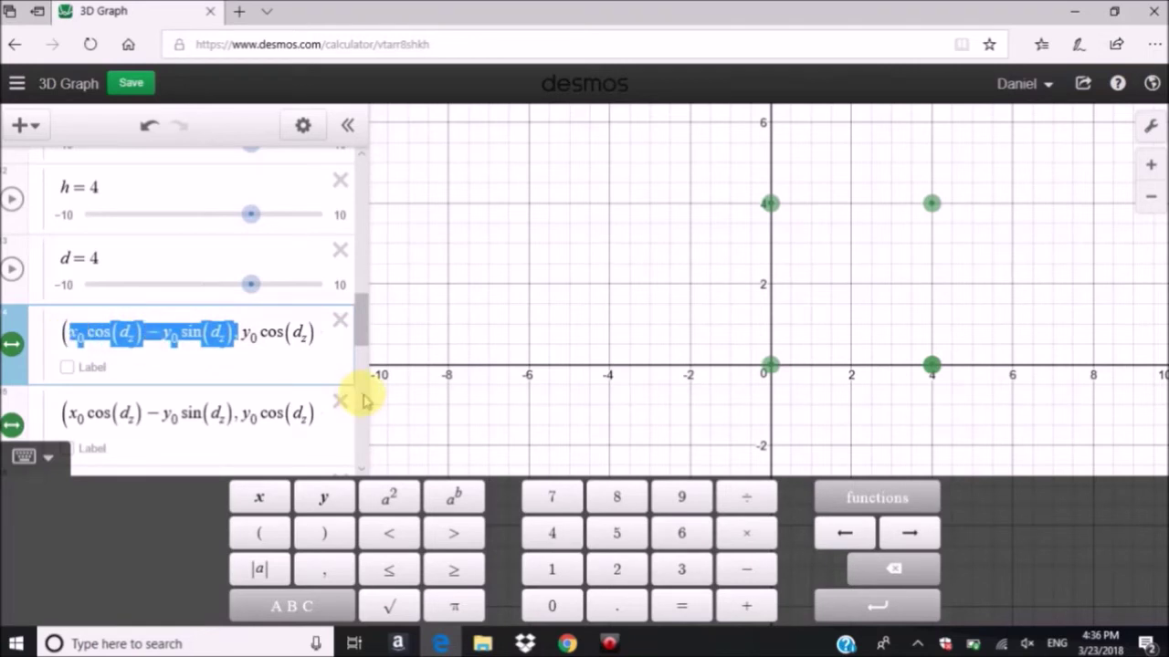
left_click(233, 336)
left_click_drag(234, 336, 73, 336)
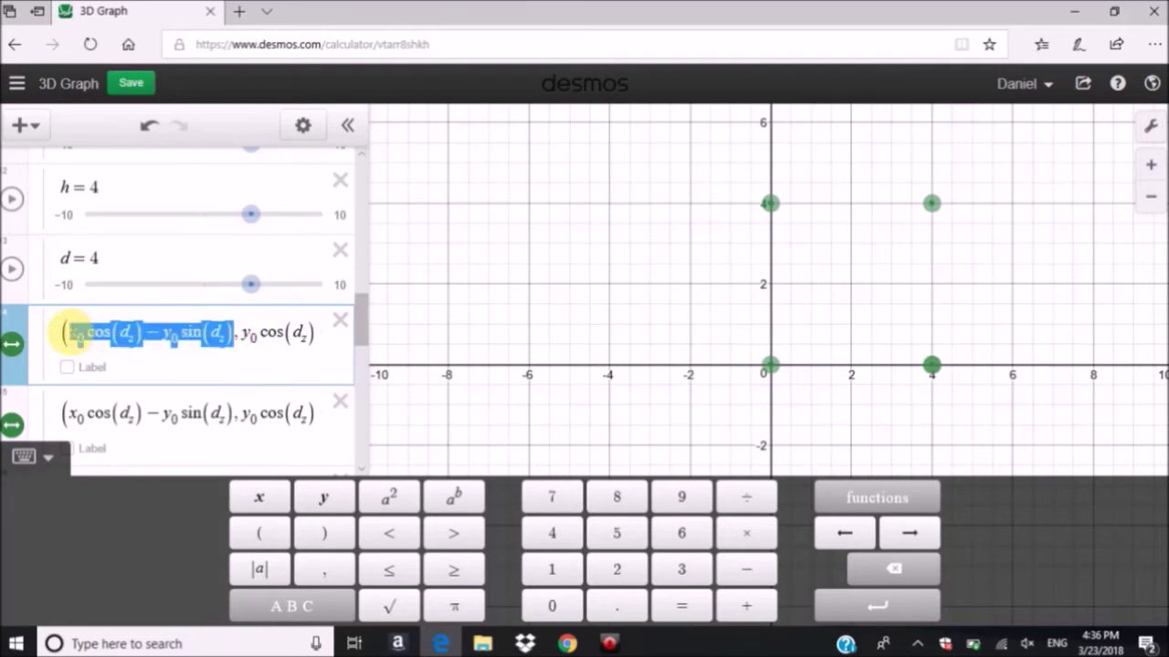
Step: Deselect the corner point's expression and set the depth variable d to 0
left_click(179, 284)
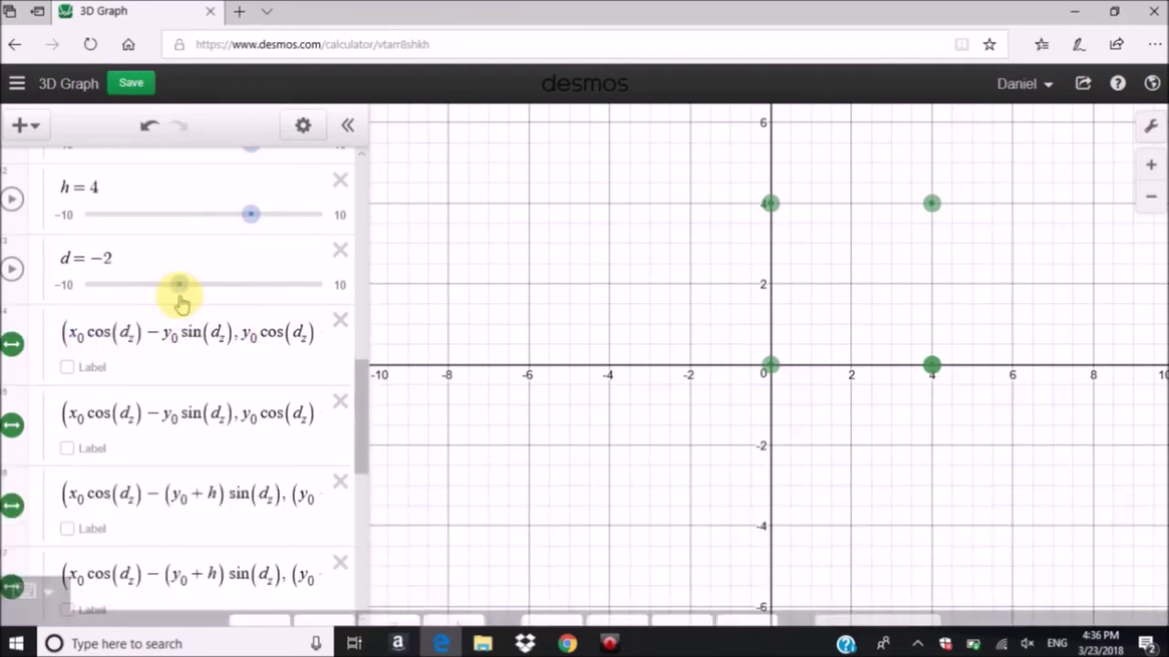
left_click(120, 257)
key("BackSpace")
key("BackSpace")
type("0")
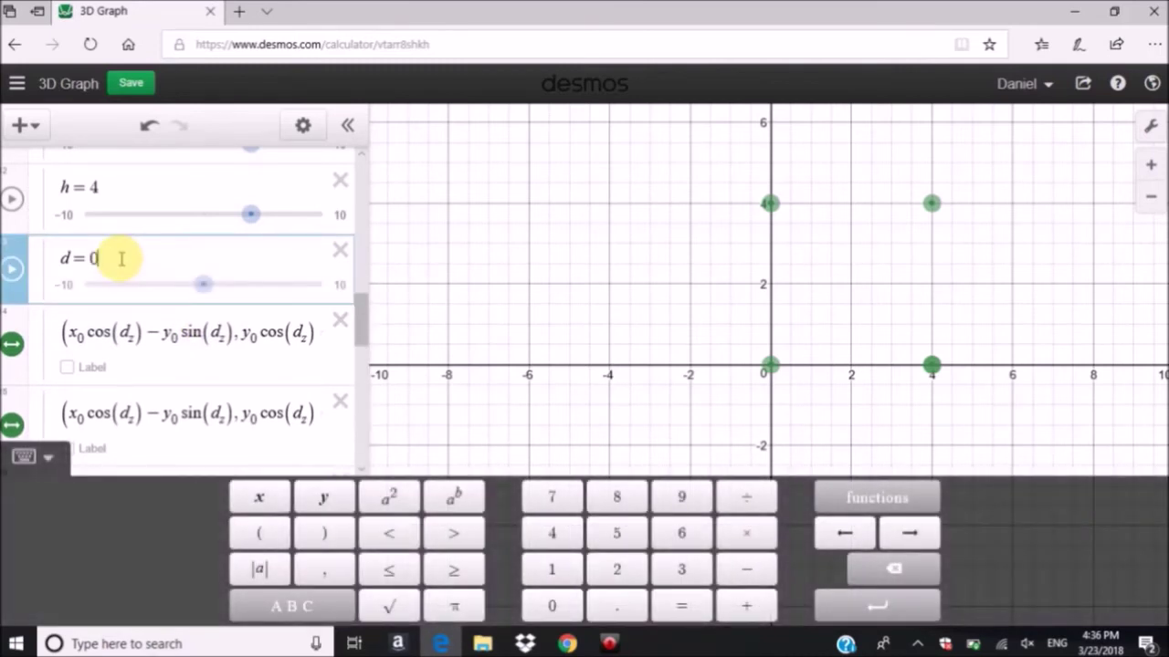
Step: Enclose the first corner point's x-coordinate, x_0 cos(d_z) − y_0 sin(d_z), in its own parentheses
scroll(188, 339, "down", 1)
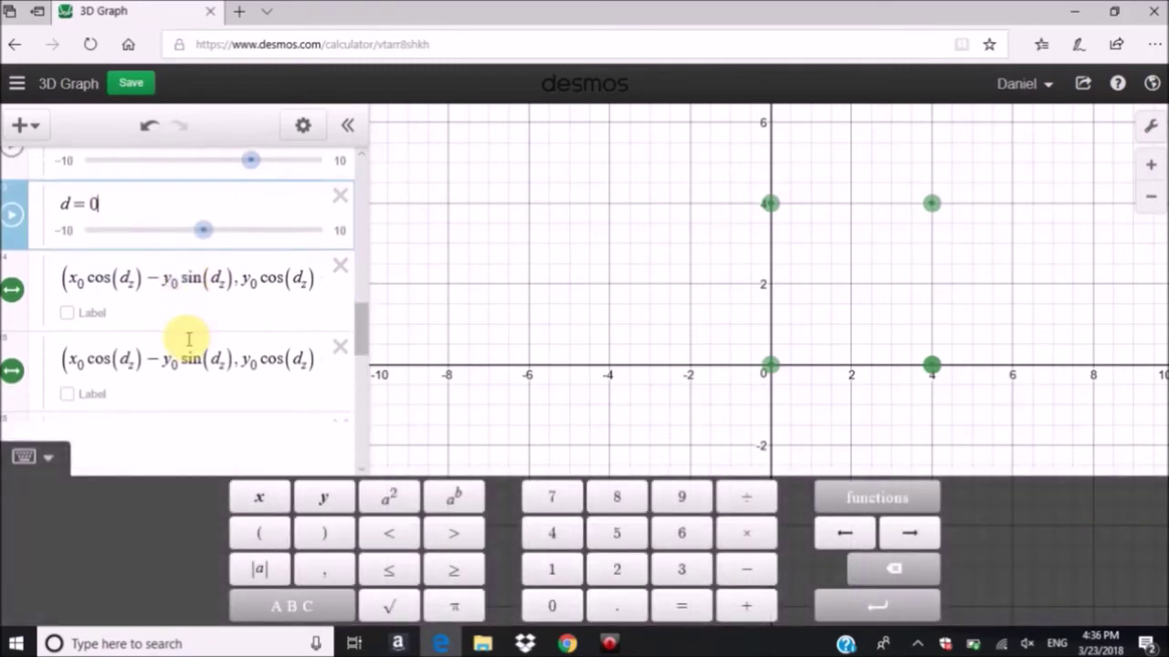
left_click(234, 279)
left_click(80, 284, "shift")
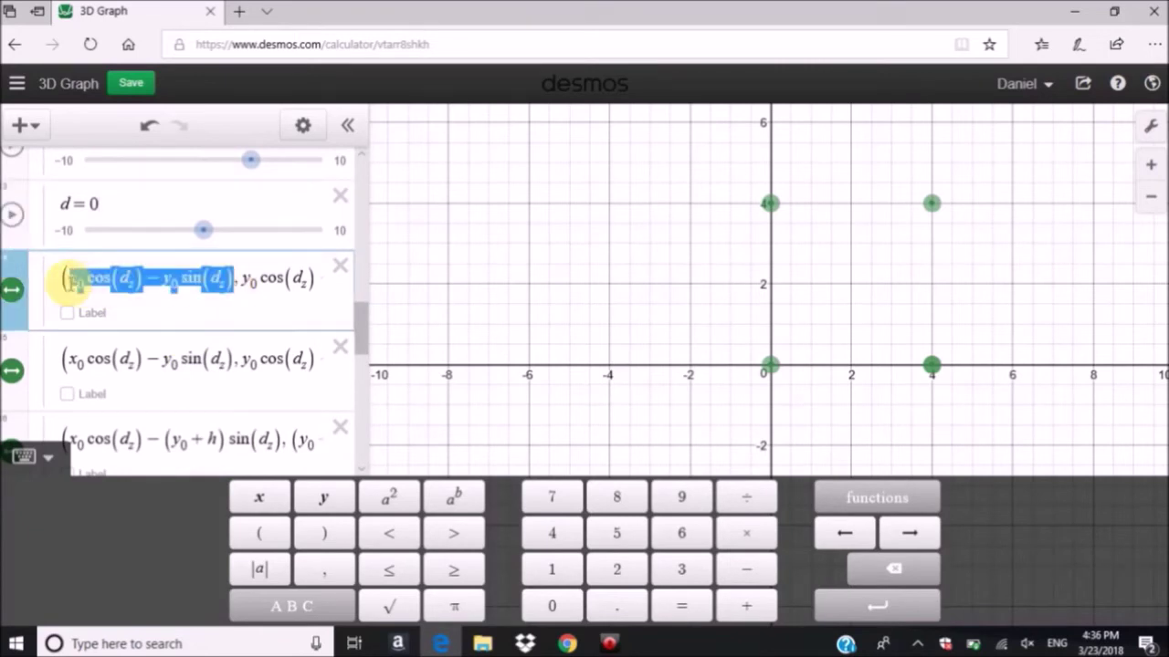
type("((")
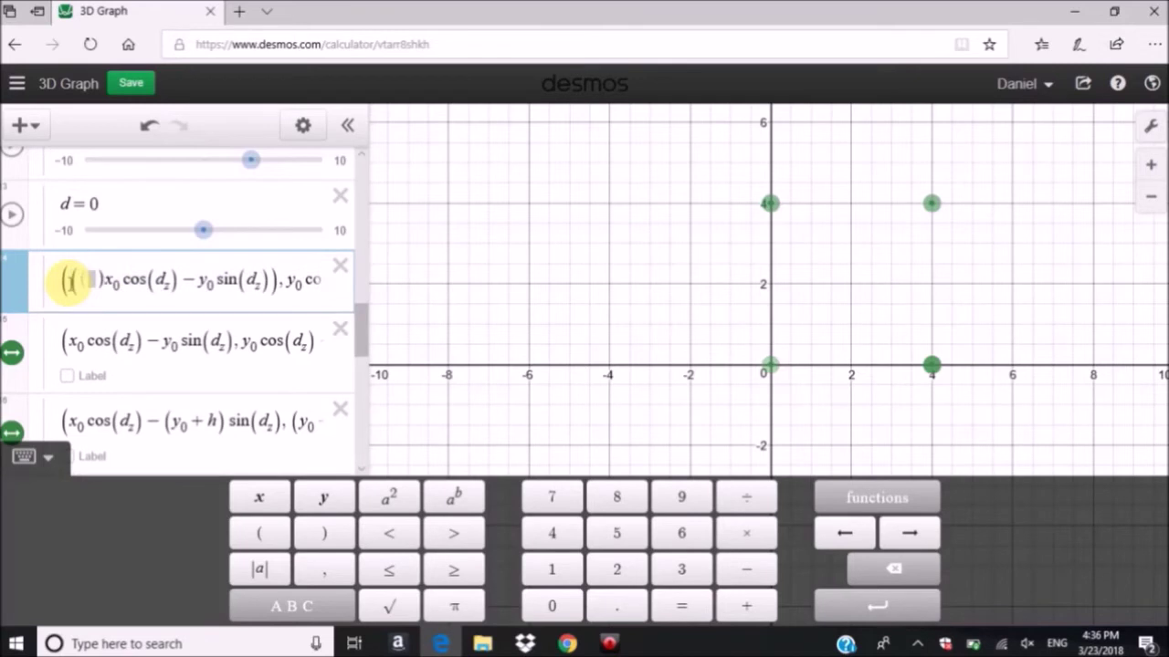
key("ctrl+z")
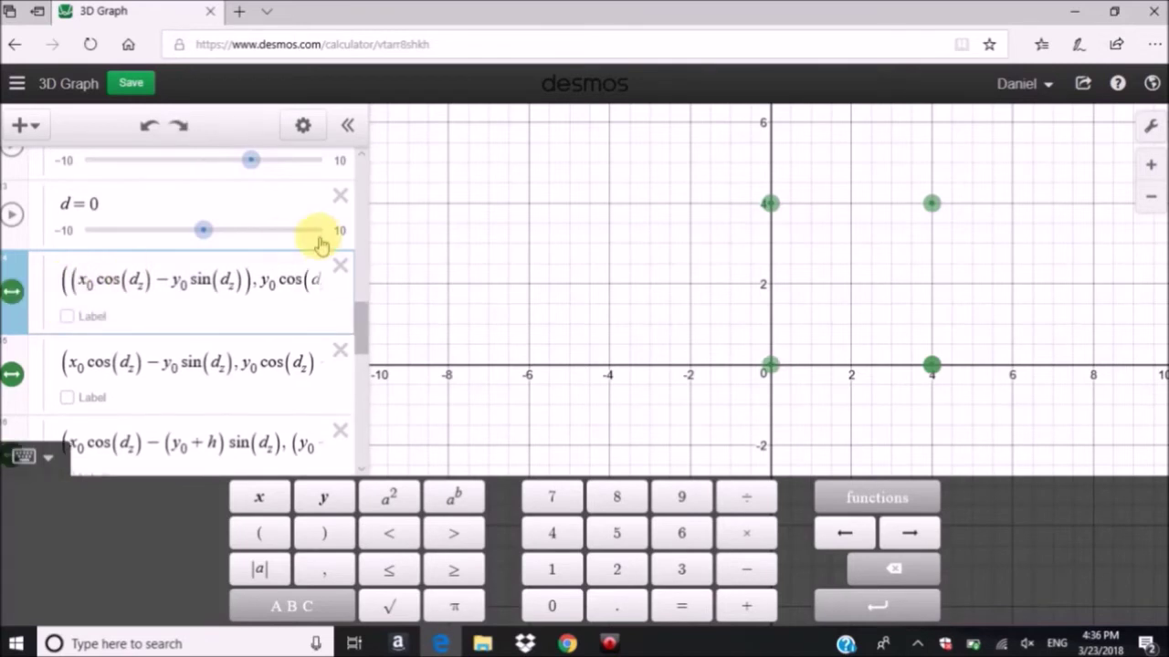
left_click(248, 283)
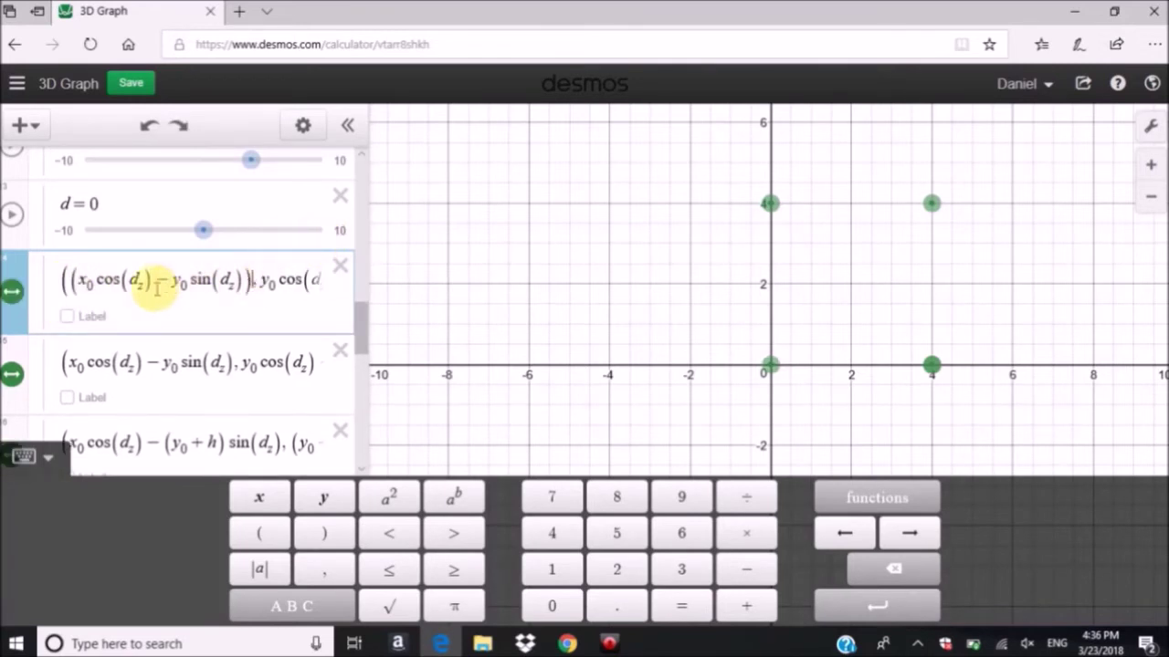
left_click(80, 281, "shift")
key("ctrl+c")
key("BackSpace")
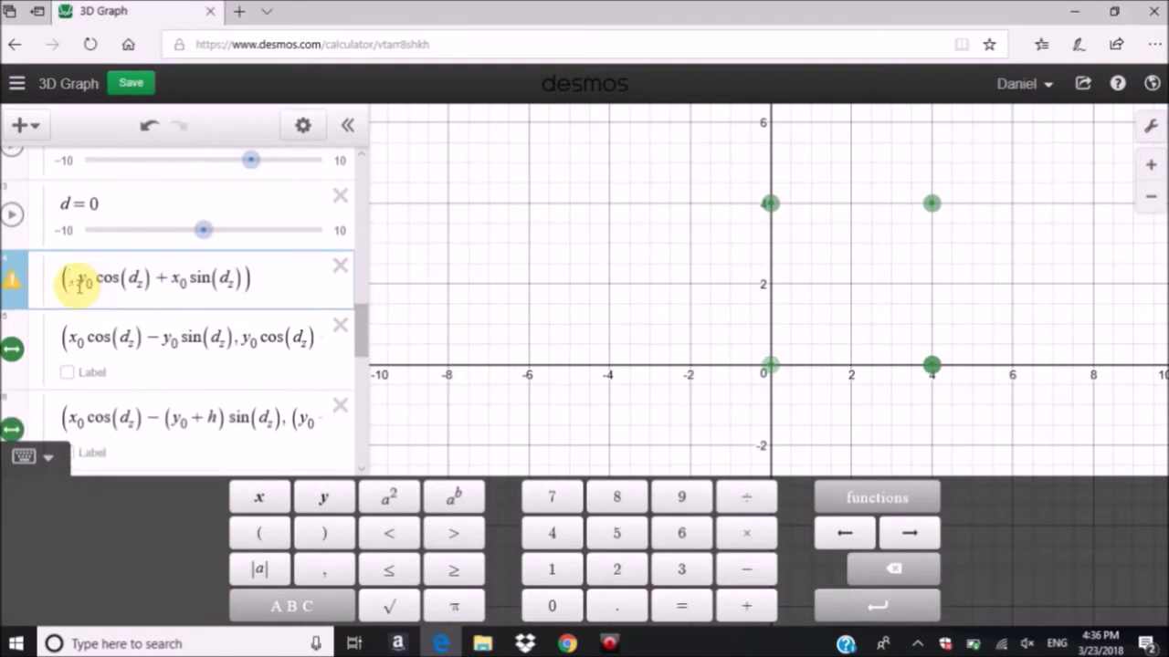
type("(")
key("ctrl+v")
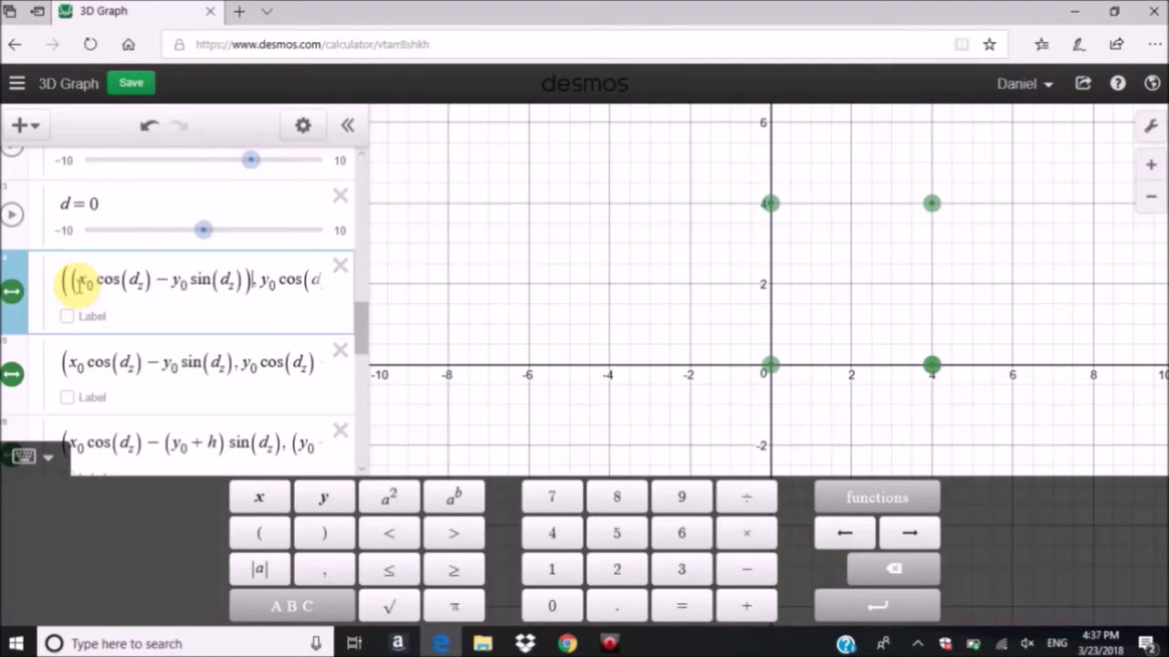
Step: Multiply the parenthesised x-coordinate of the first corner point by cos(d_y)
type("*")
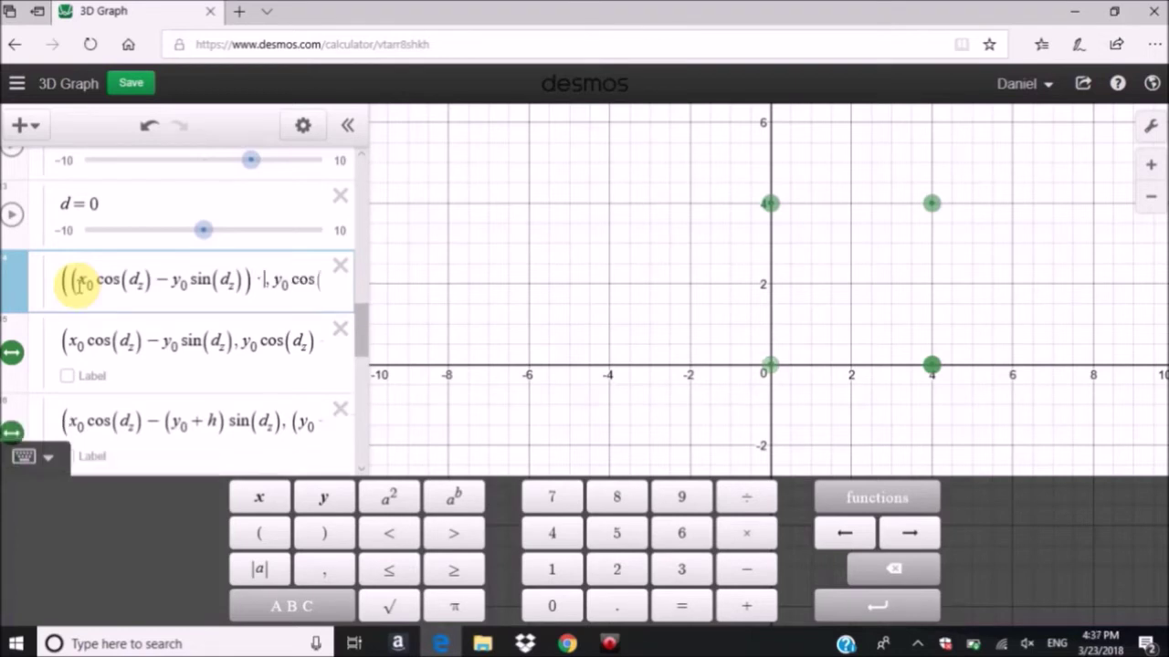
key("BackSpace")
type("cos ")
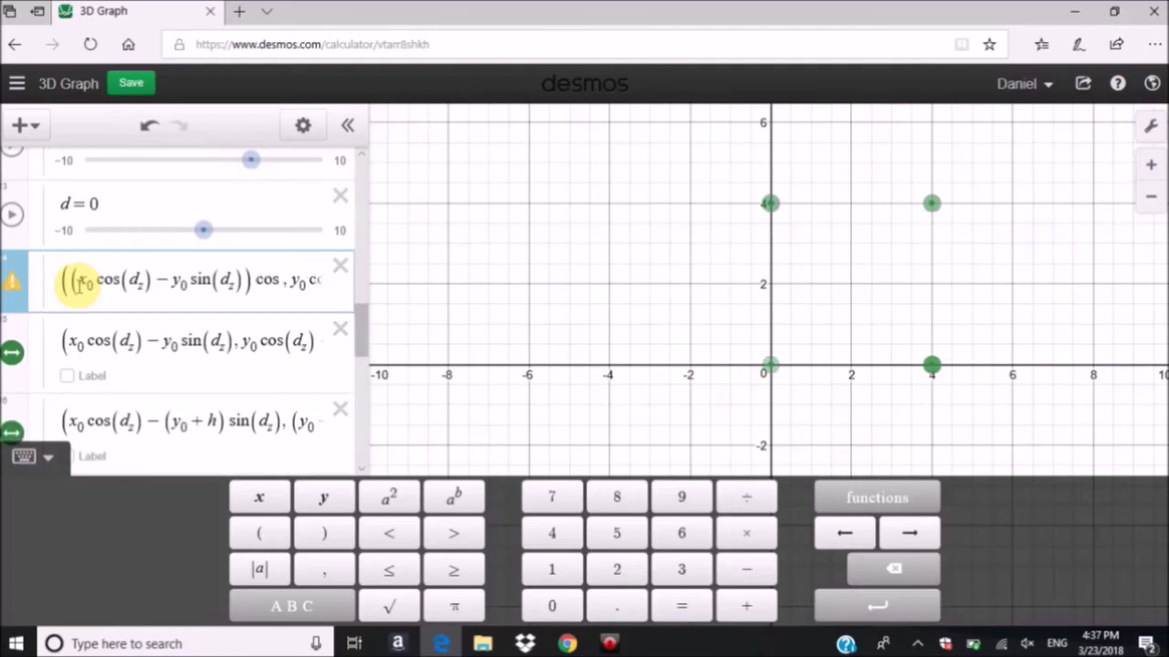
type("(d_z)−y")
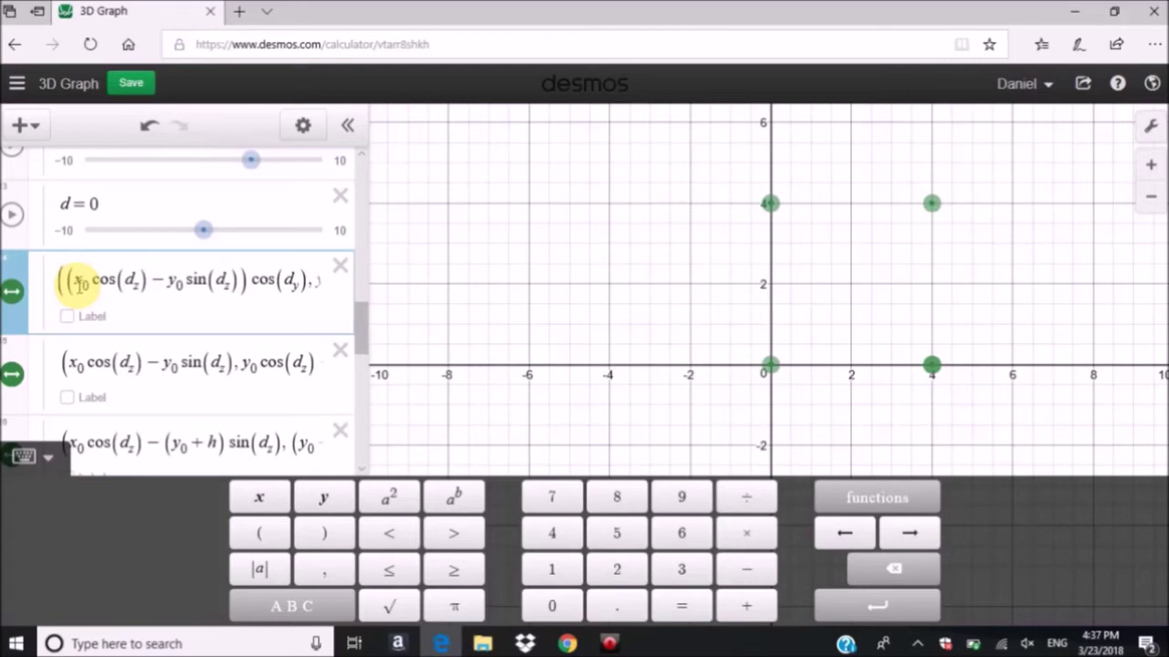
Step: Append − z_0 sin(d_y) to the first corner point's x-coordinate, before the comma
key("Right")
key("Right")
key("Right")
key("Right")
key("Right")
key("Right")
key("Right")
key("Right")
key("Right")
key("Right")
key("Right")
key("Right")
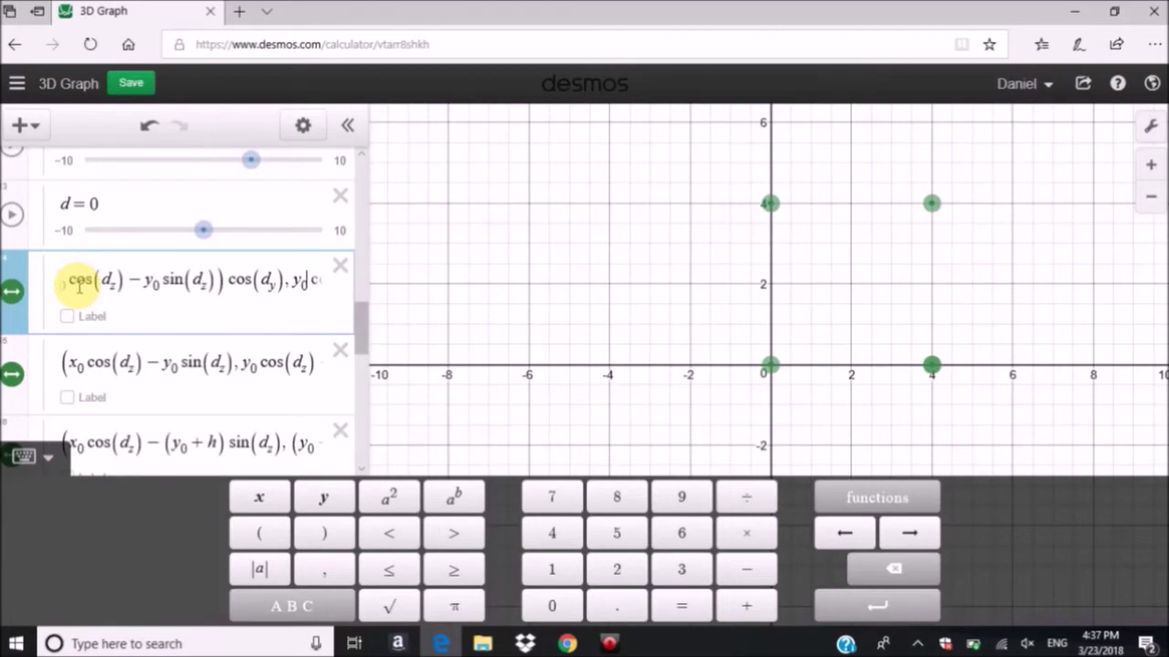
key("Right")
key("Right")
key("Right")
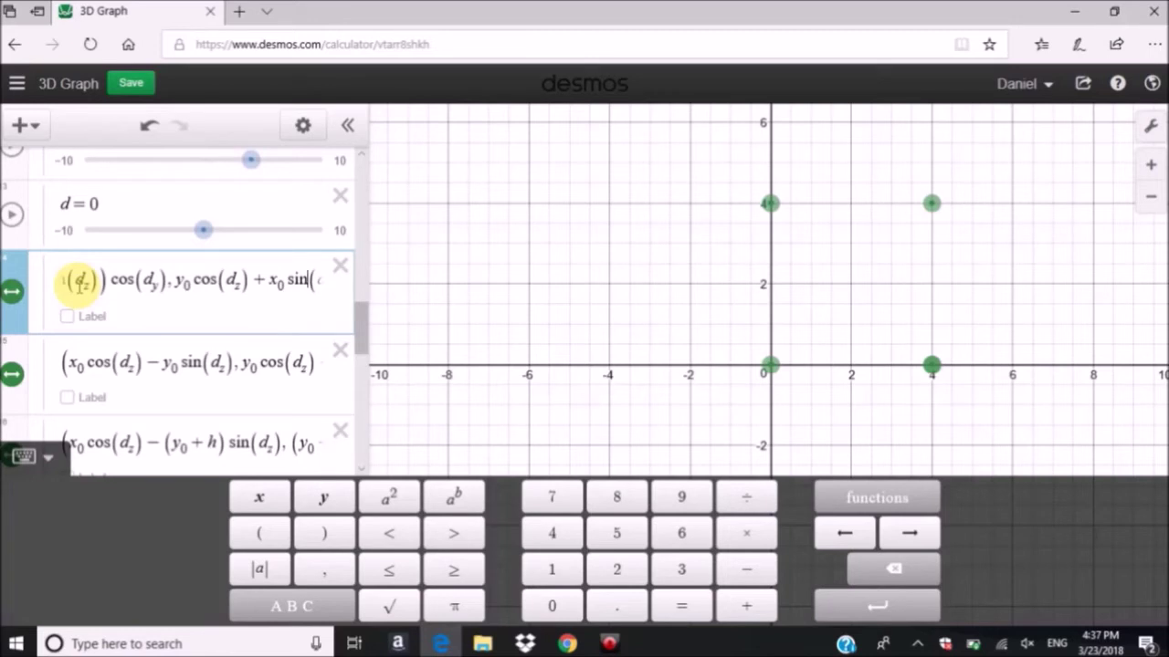
key("Left")
key("Left")
key("Left")
key("Left")
key("Left")
key("Left")
key("Left")
key("Left")
key("Left")
key("Left")
key("Left")
key("Left")
key("Left")
key("Left")
key("Left")
key("Left")
key("Left")
key("Left")
key("Left")
type("-")
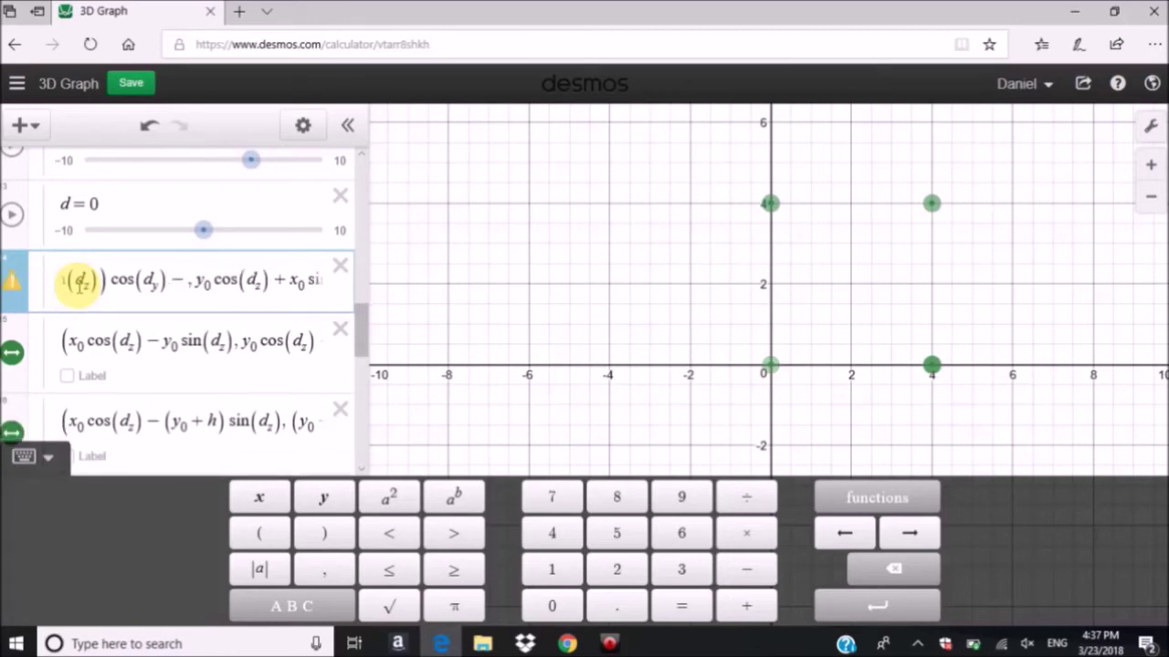
type("z0")
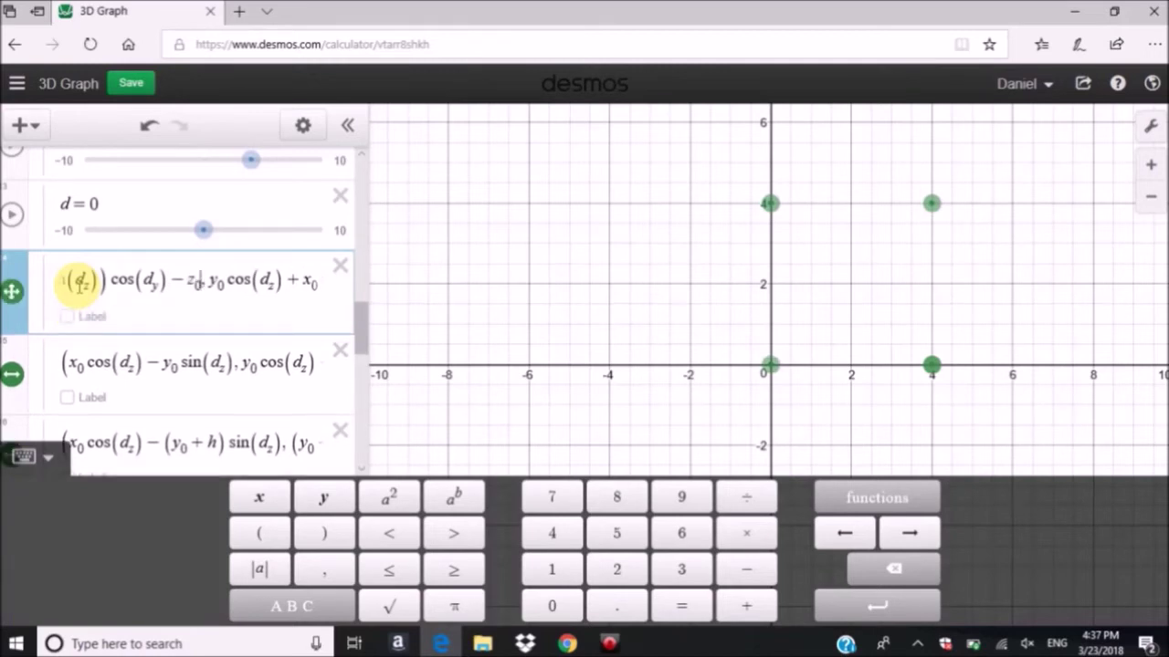
type("*s")
type("in(")
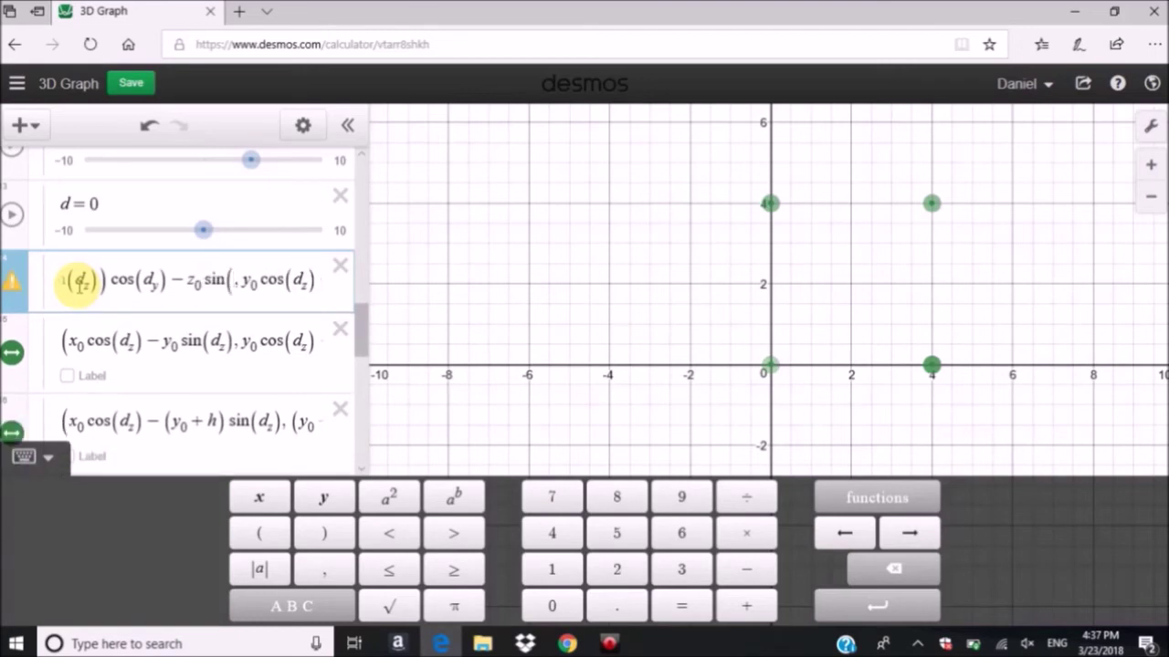
type("d_y")
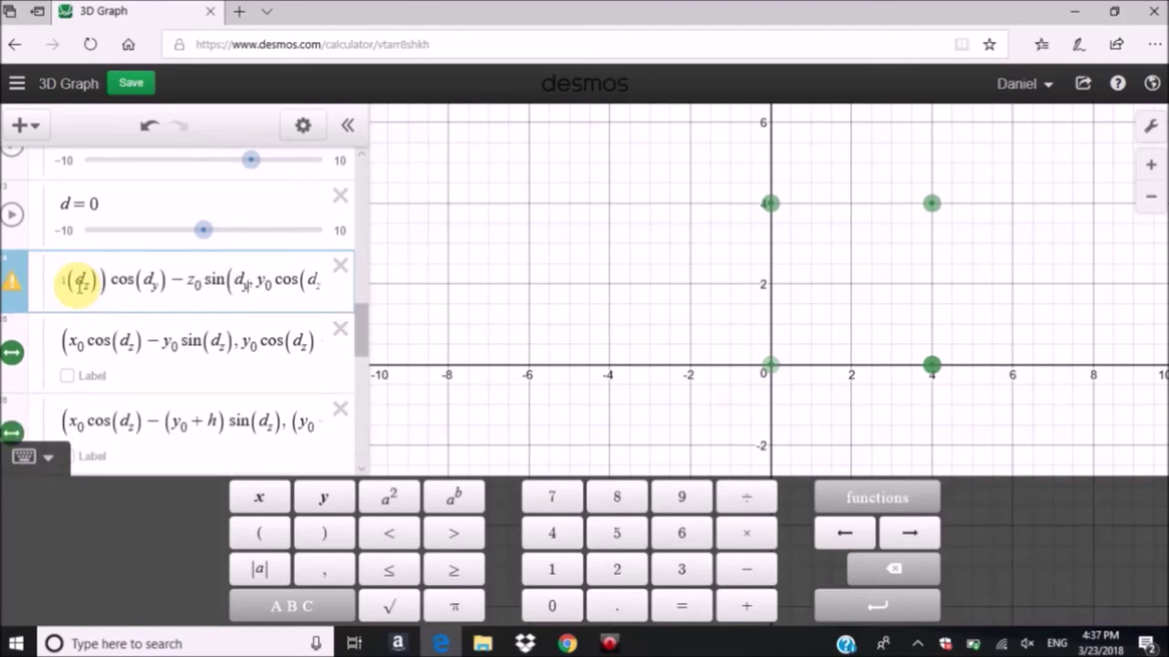
type(")")
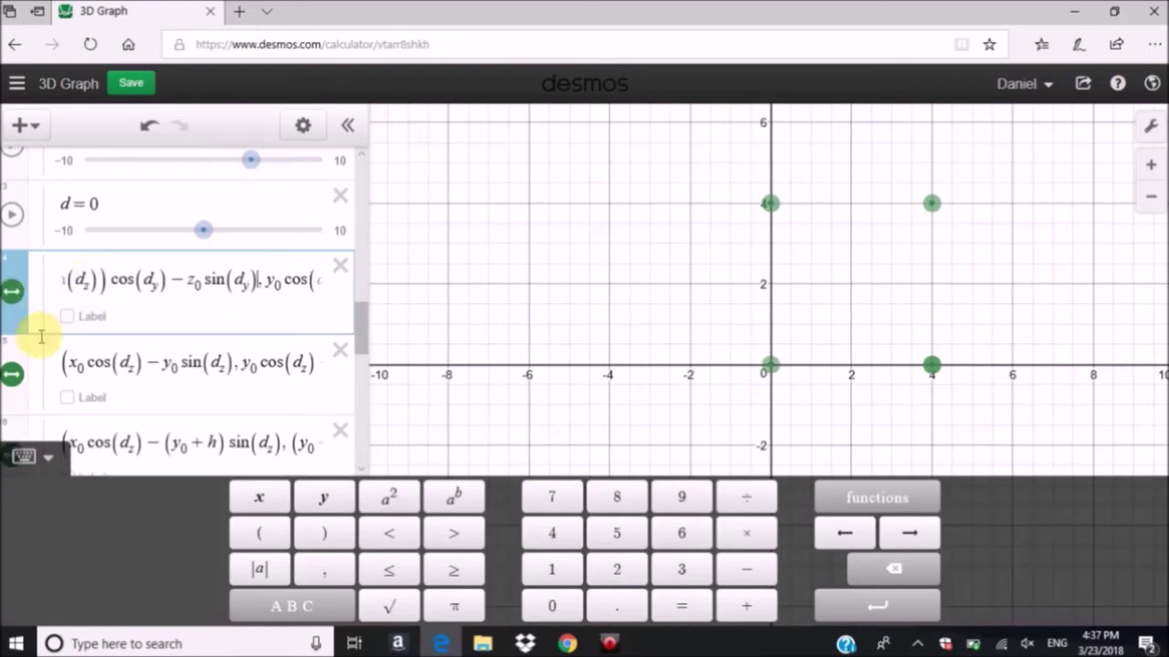
left_click(248, 282)
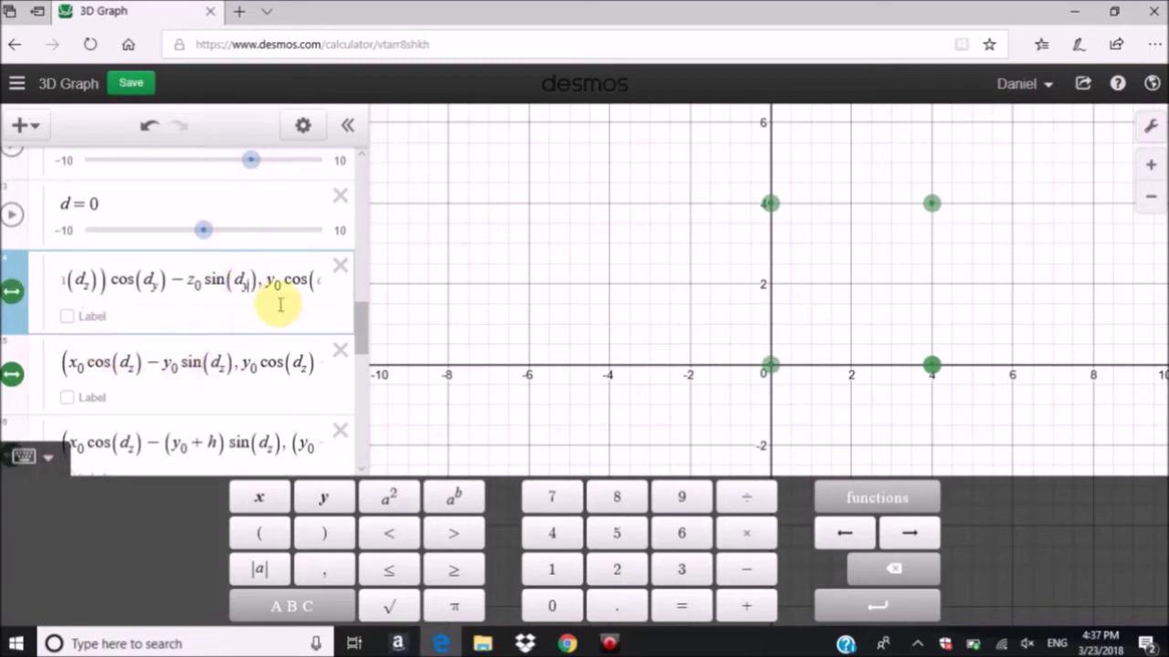
Step: Examine the second corner point's expression from its y-coordinate back through its x-coordinate
left_click(167, 383)
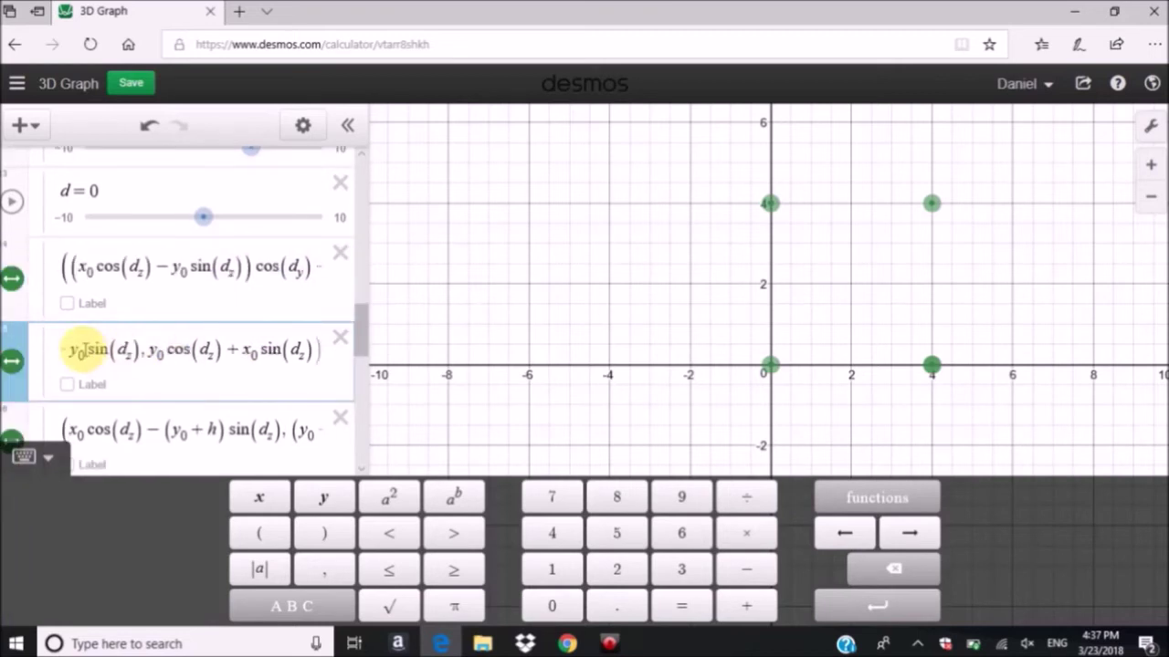
key("Left")
key("Left")
key("Left")
key("Left")
key("Left")
key("Left")
key("Left")
key("Left")
key("Left")
key("Left")
key("Left")
key("Left")
key("Left")
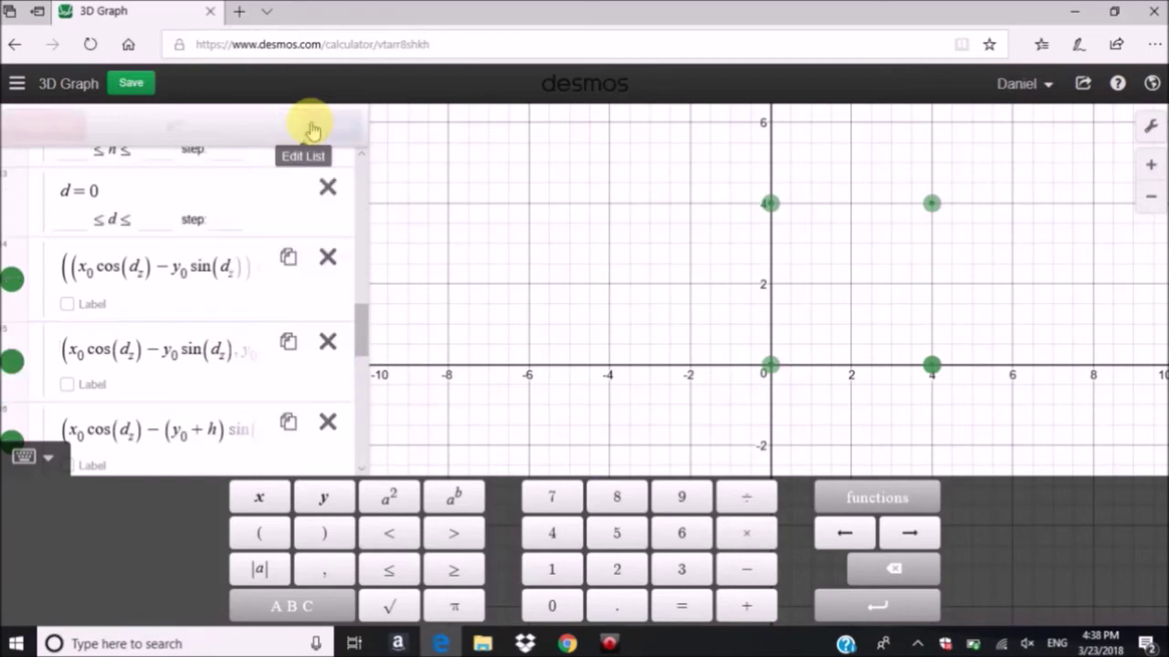
Step: Duplicate the first corner point's expression and delete the old second corner point below the copy
left_click(304, 126)
left_click(287, 259)
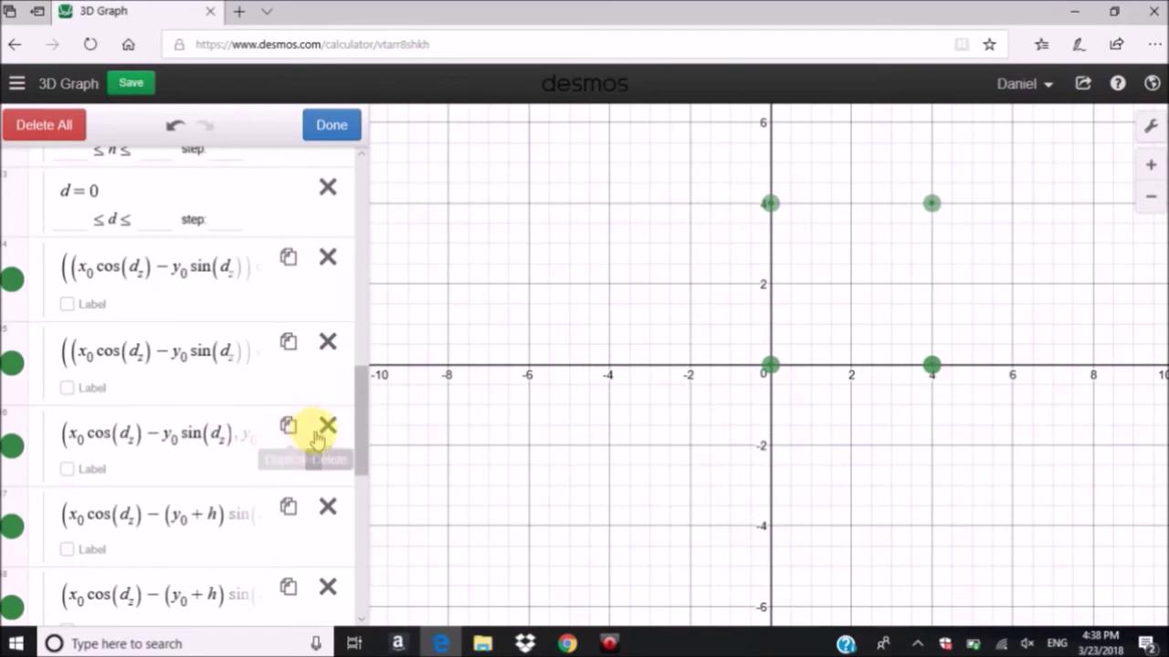
left_click(327, 427)
Step: Enclose the third corner point's x-coordinate, x_0 cos(d_z) − (y_0 + h) sin(d_z), in parentheses and multiply it by cos(d_y)
scroll(173, 366, "down", 1)
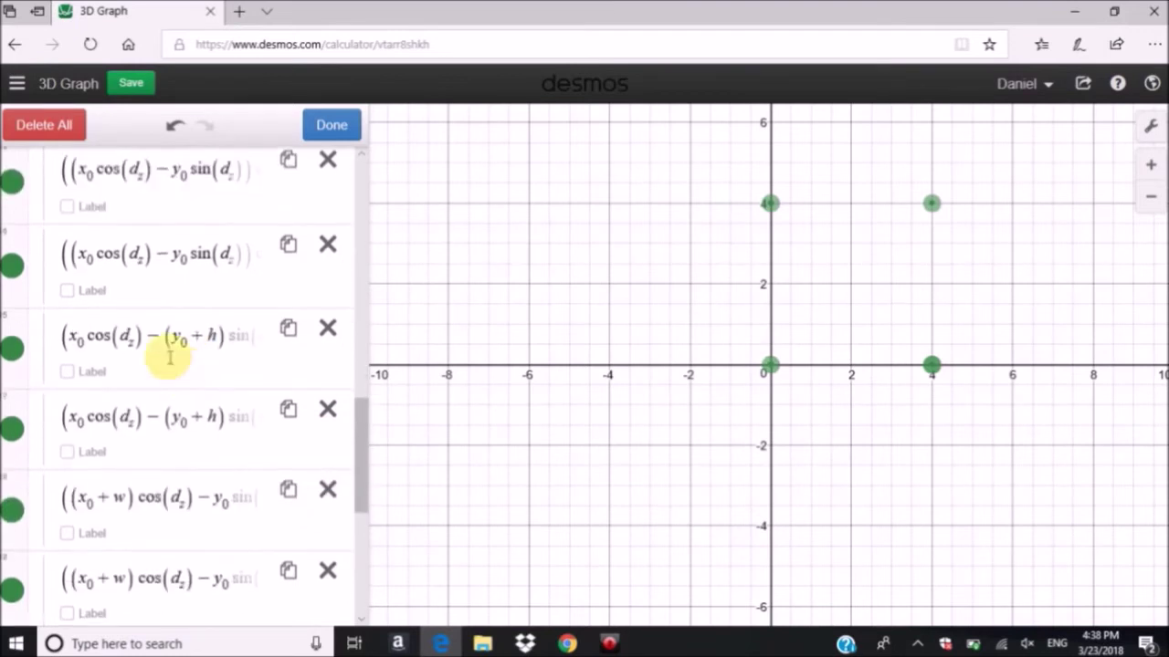
left_click(121, 336)
left_click(279, 338)
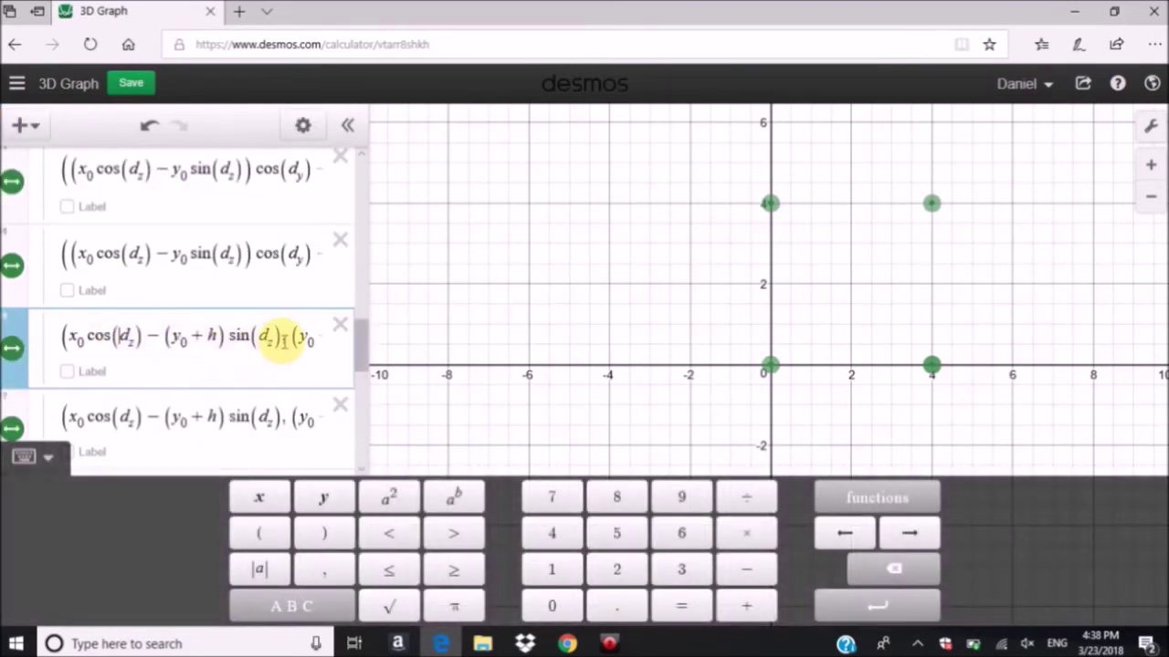
left_click_drag(280, 338, 73, 332)
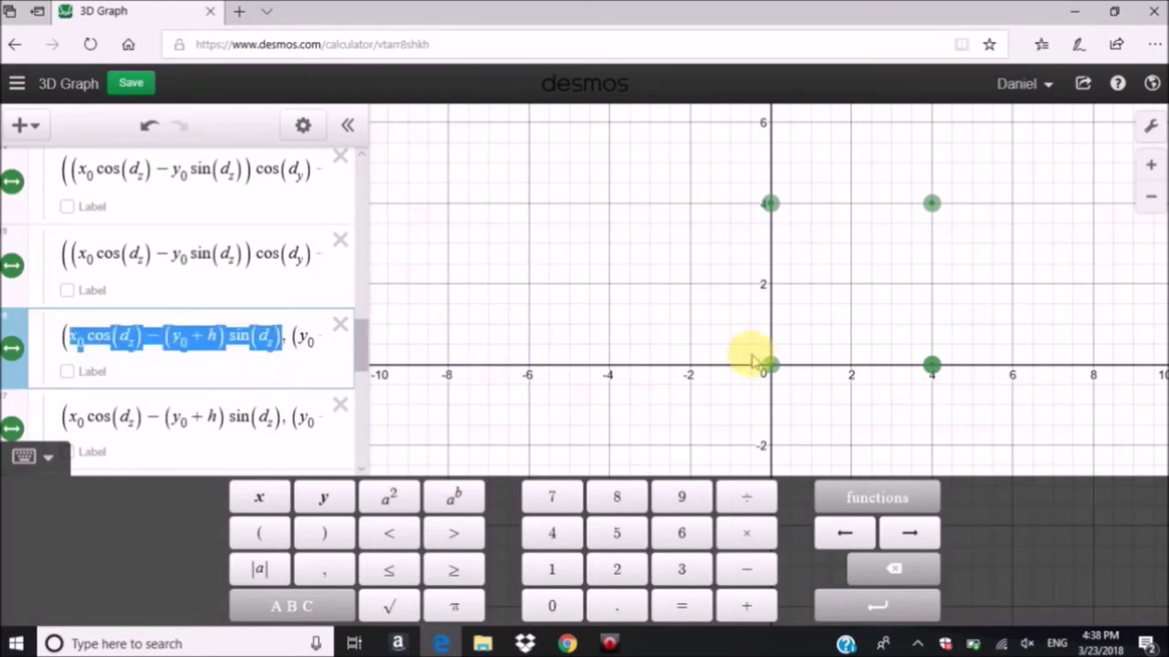
key("ctrl+x")
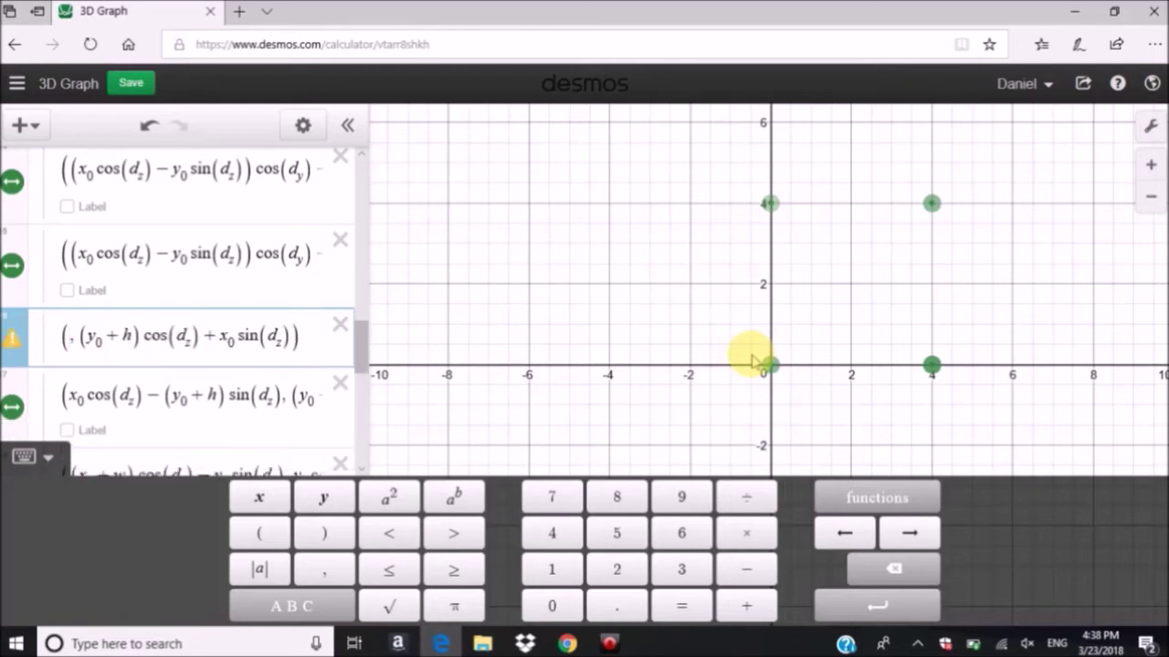
type("(")
key("ctrl+v")
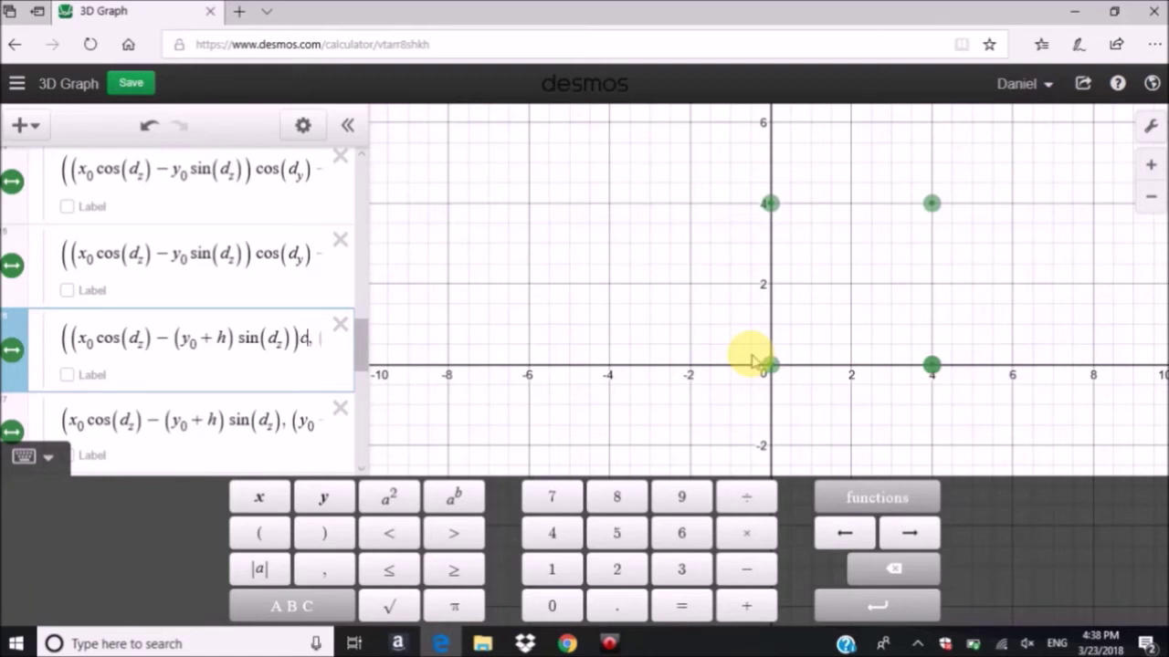
type("cos(d_y")
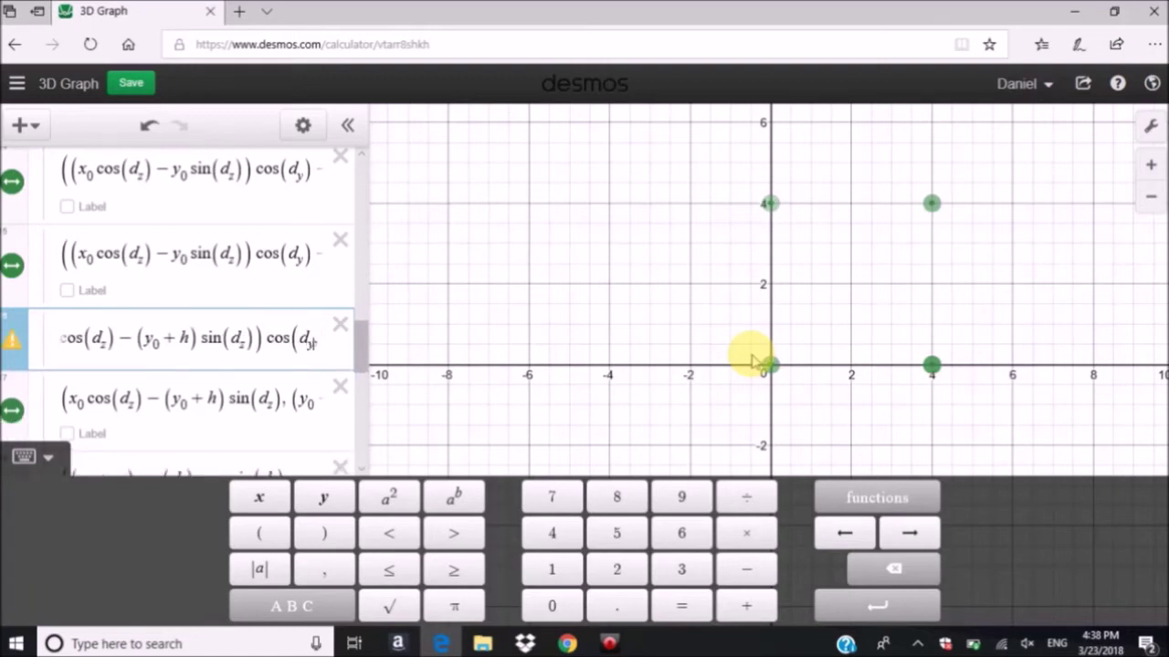
type(")")
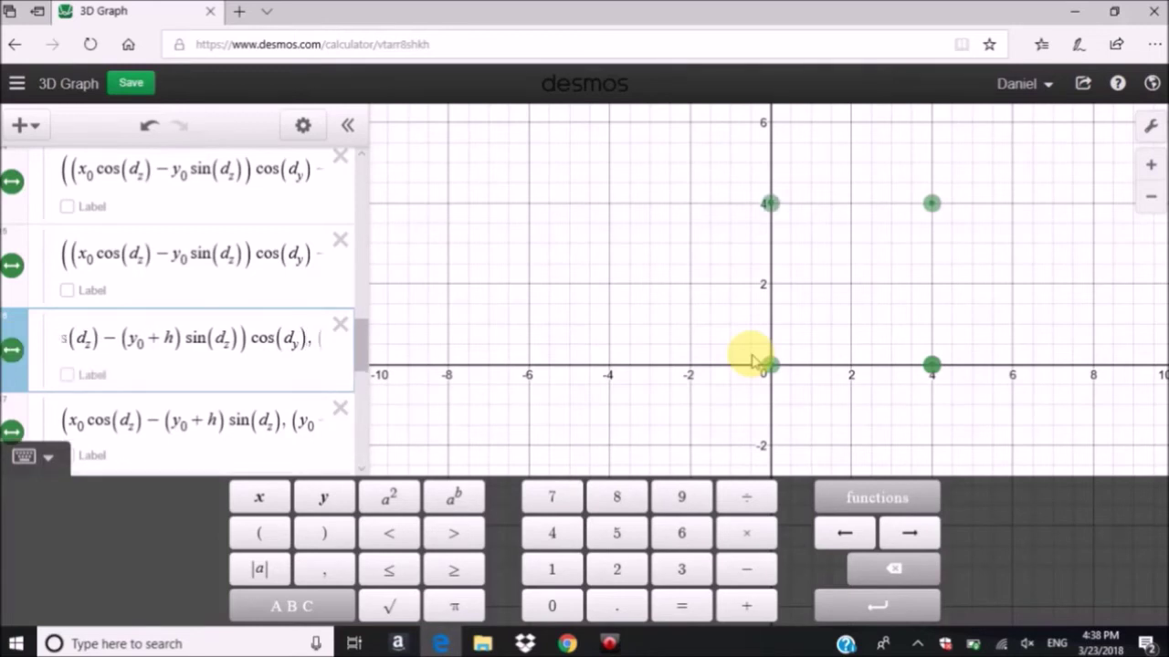
Step: Append − z_0 sin(d_y) to the third corner point's x-coordinate, adding the subscript 0 to z
type("- ")
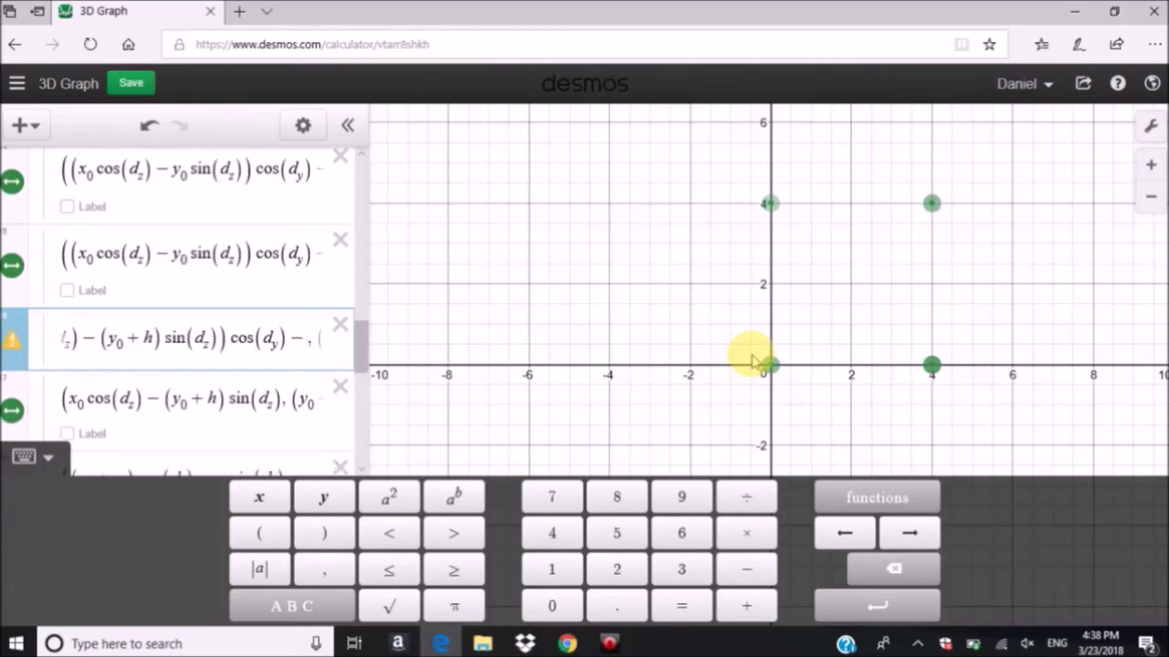
type("zsin")
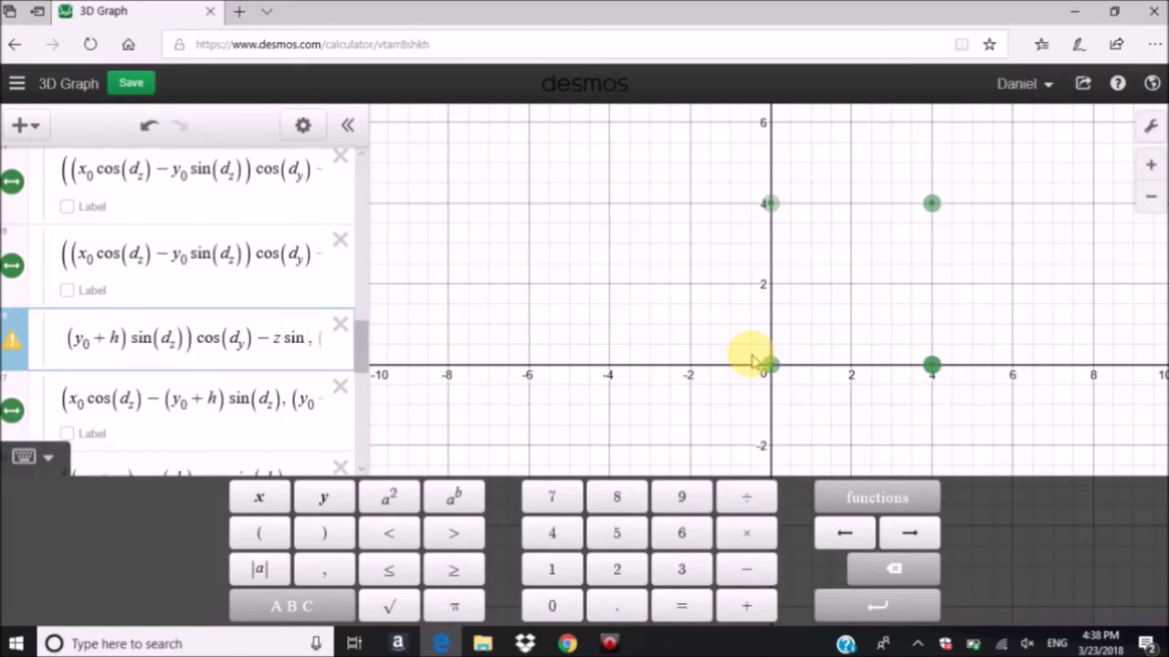
type("(d_y)")
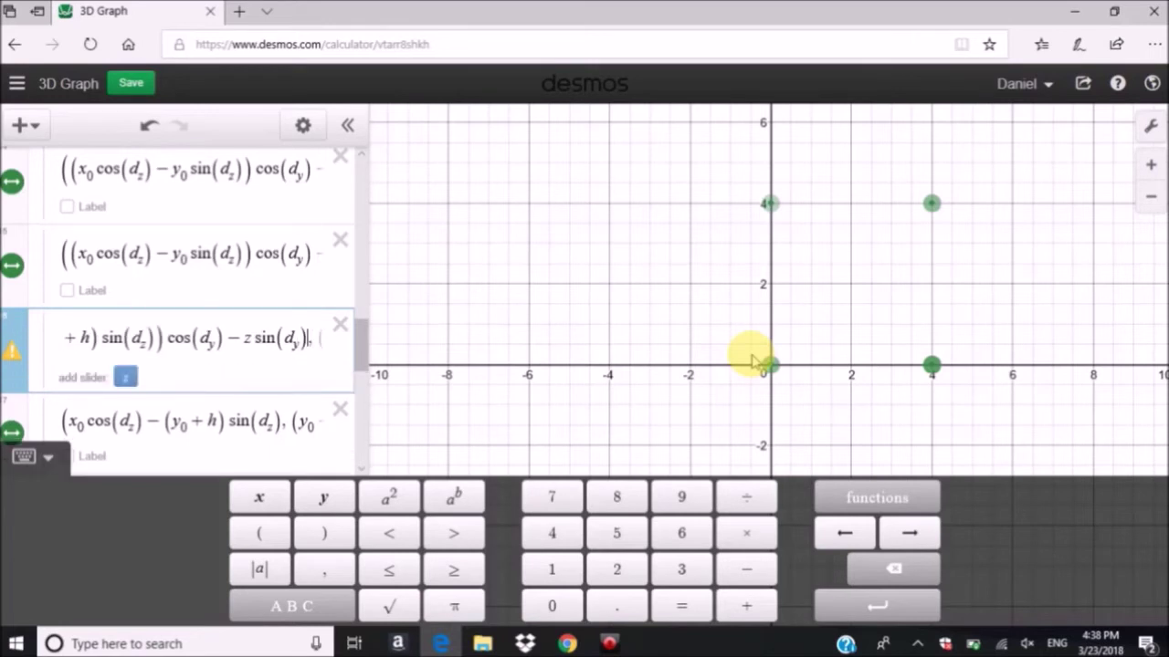
key("Left")
key("Left")
key("Left")
key("Left")
key("Left")
key("Left")
key("Left")
key("Left")
key("Left")
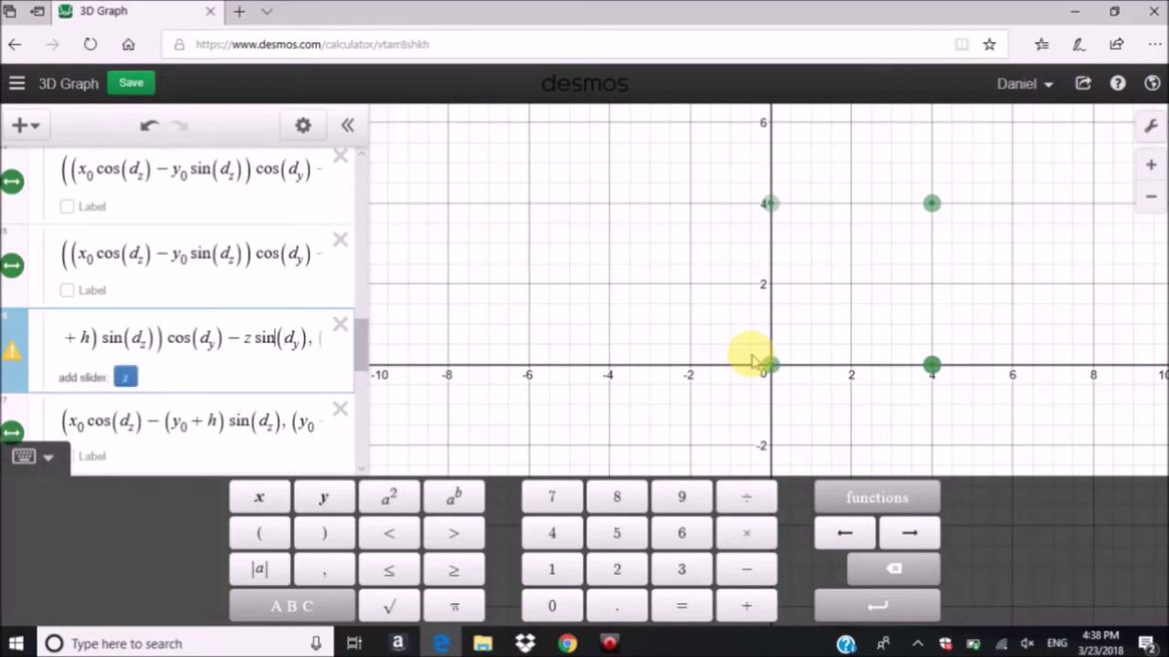
type("_0")
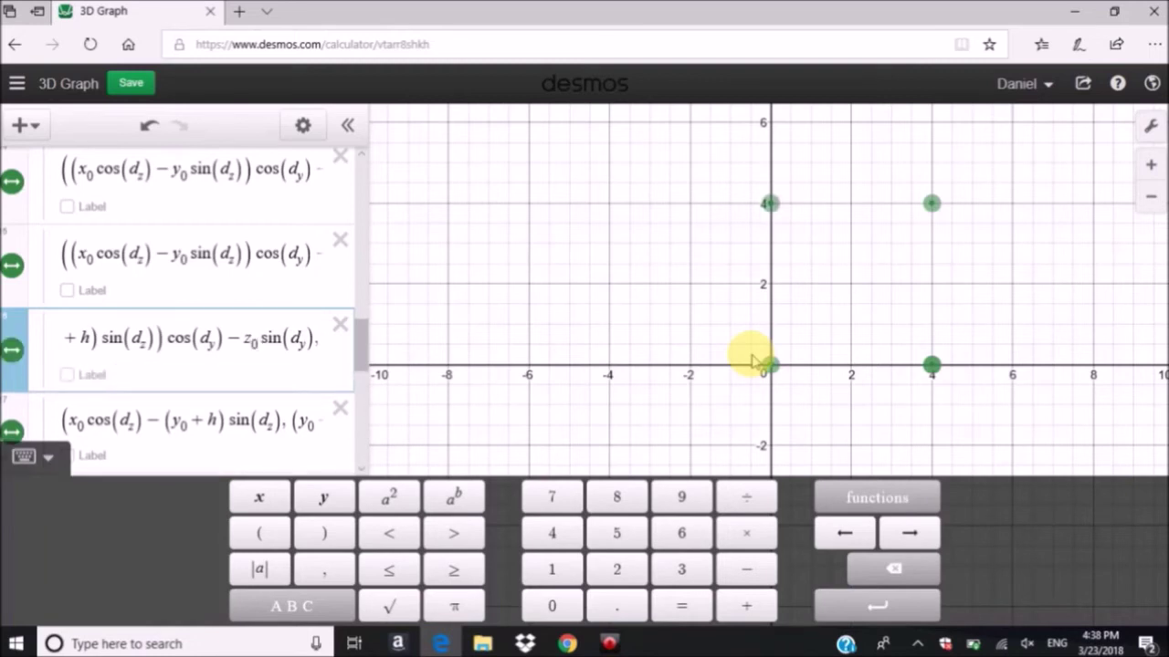
Step: Review the end of the first corner point's expression, including its z_0 sin(d_y) term and y-coordinate
left_click(176, 189)
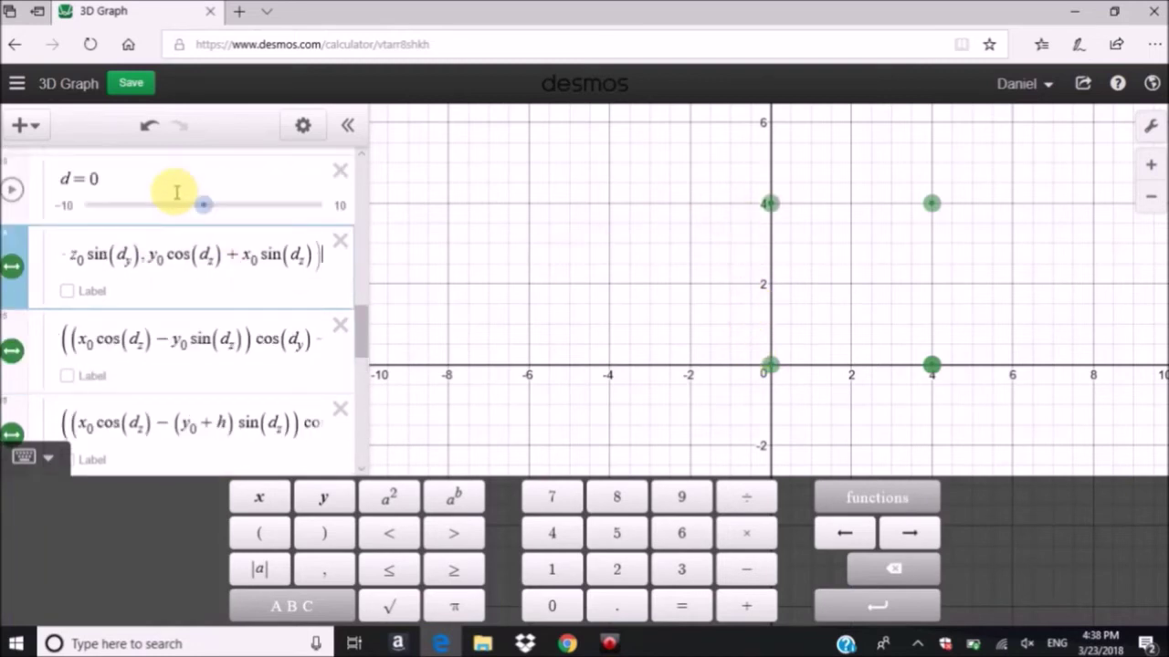
key("Left")
key("Left")
key("Left")
key("Left")
key("Left")
key("Left")
key("Left")
key("Left")
key("Left")
key("Left")
scroll(242, 292, "down", 3)
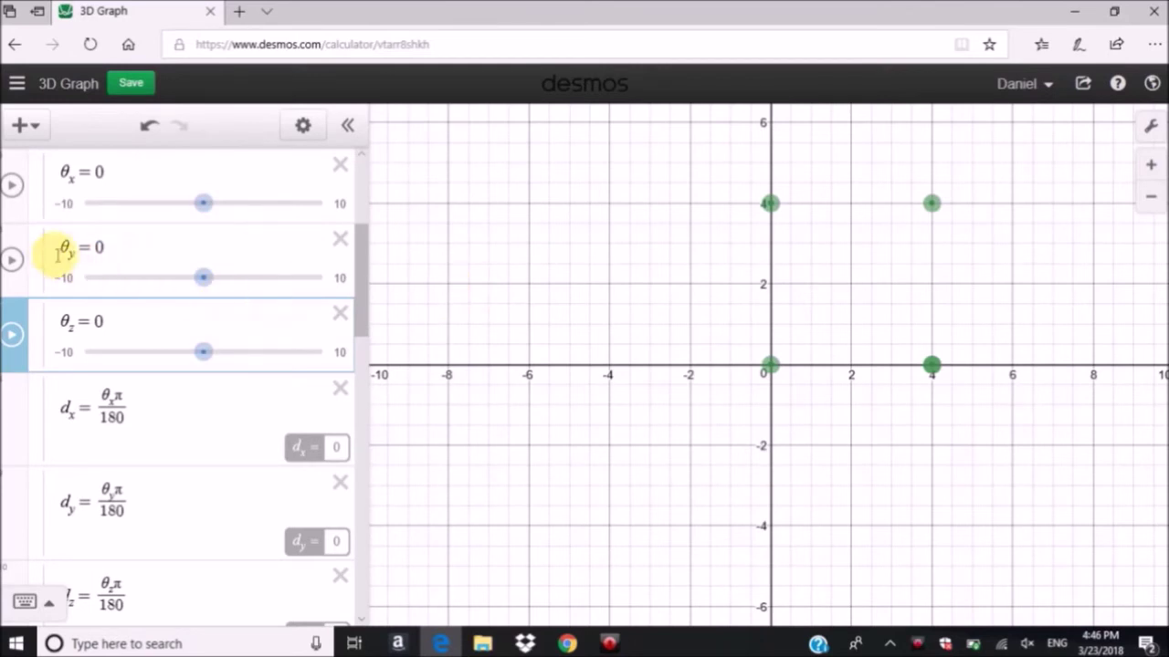
Step: Test the y-axis rotation by setting θ_y to 30, 80 and 90 in turn, and return it to 0
left_click(99, 249)
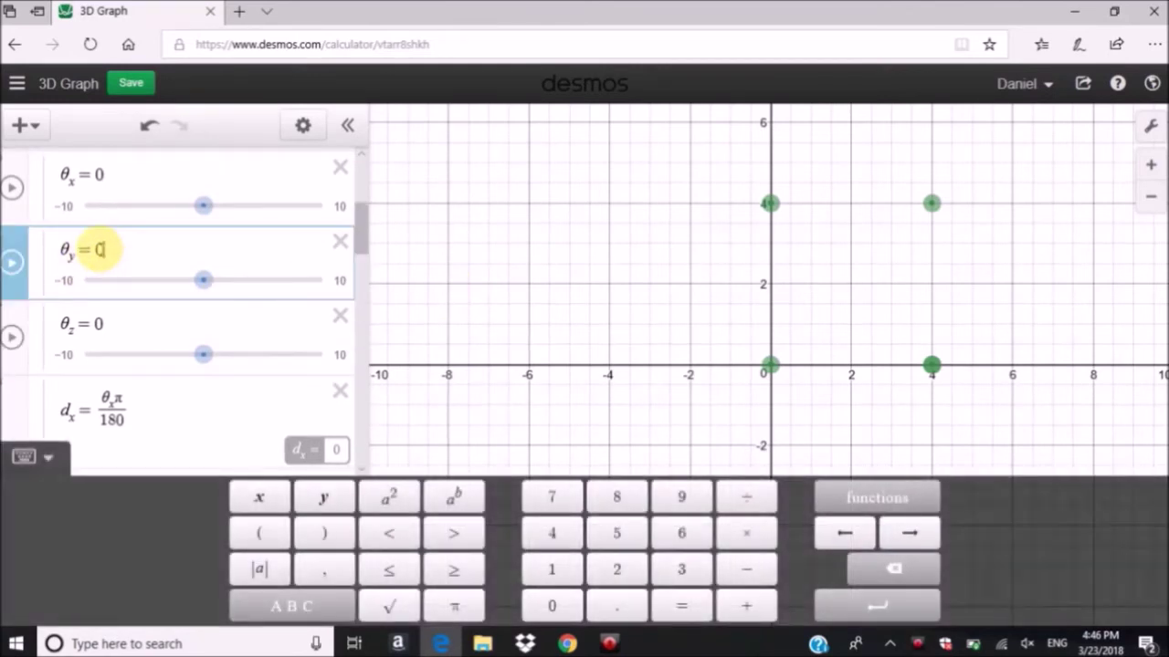
type("3")
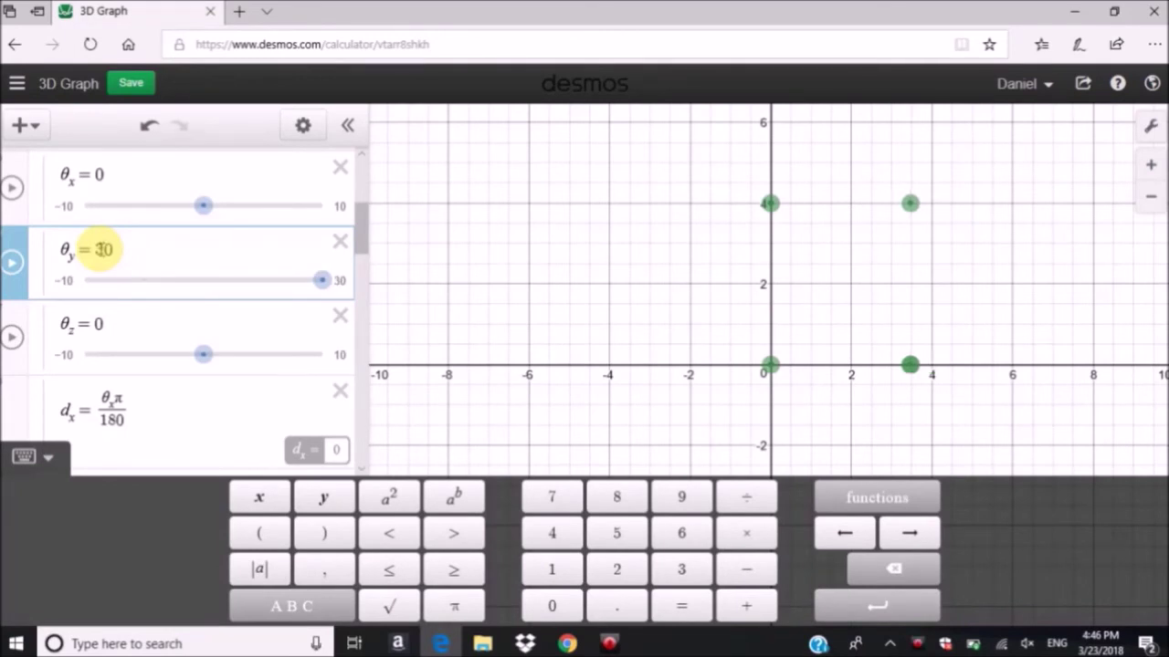
key("BackSpace")
type("8")
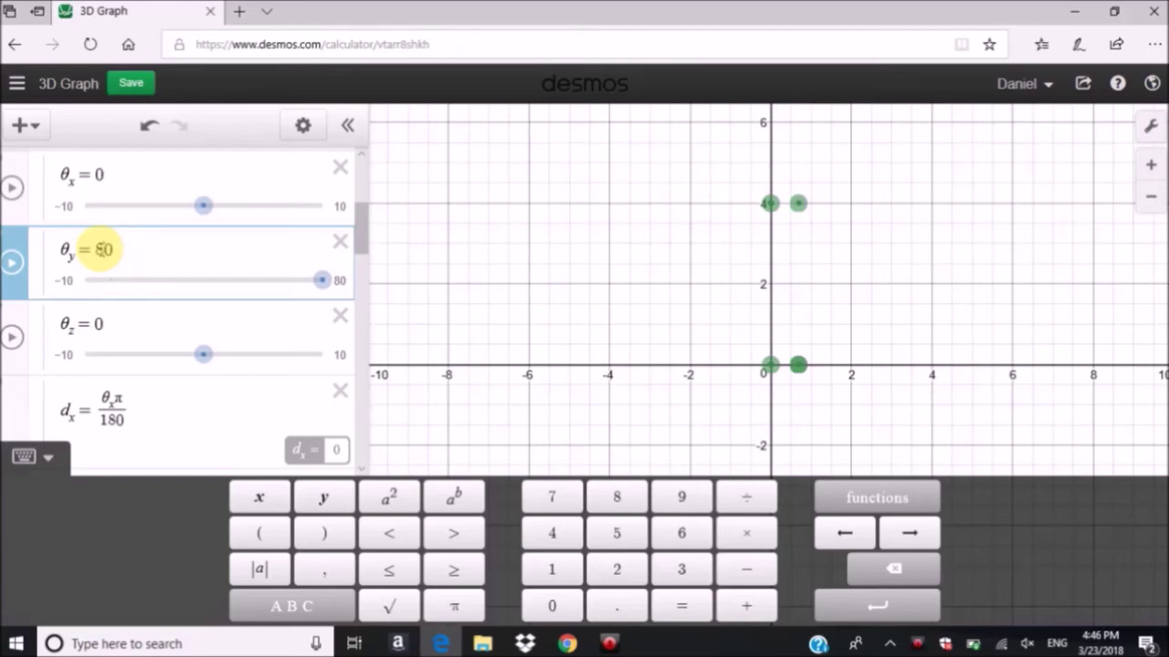
key("BackSpace")
type("9")
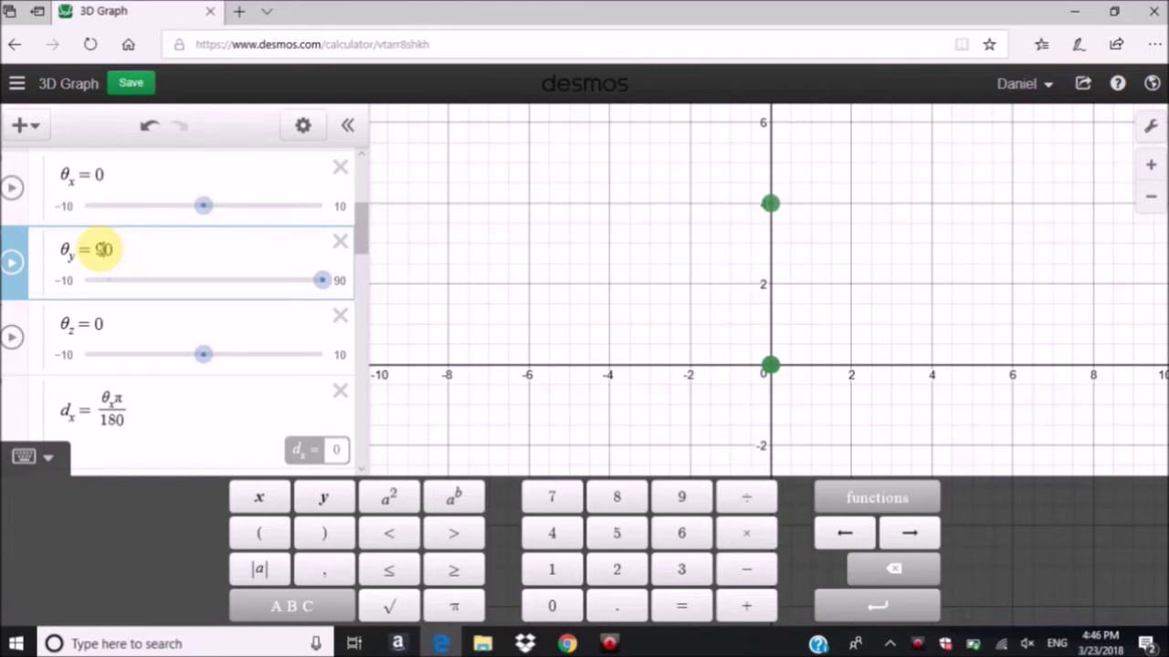
key("BackSpace")
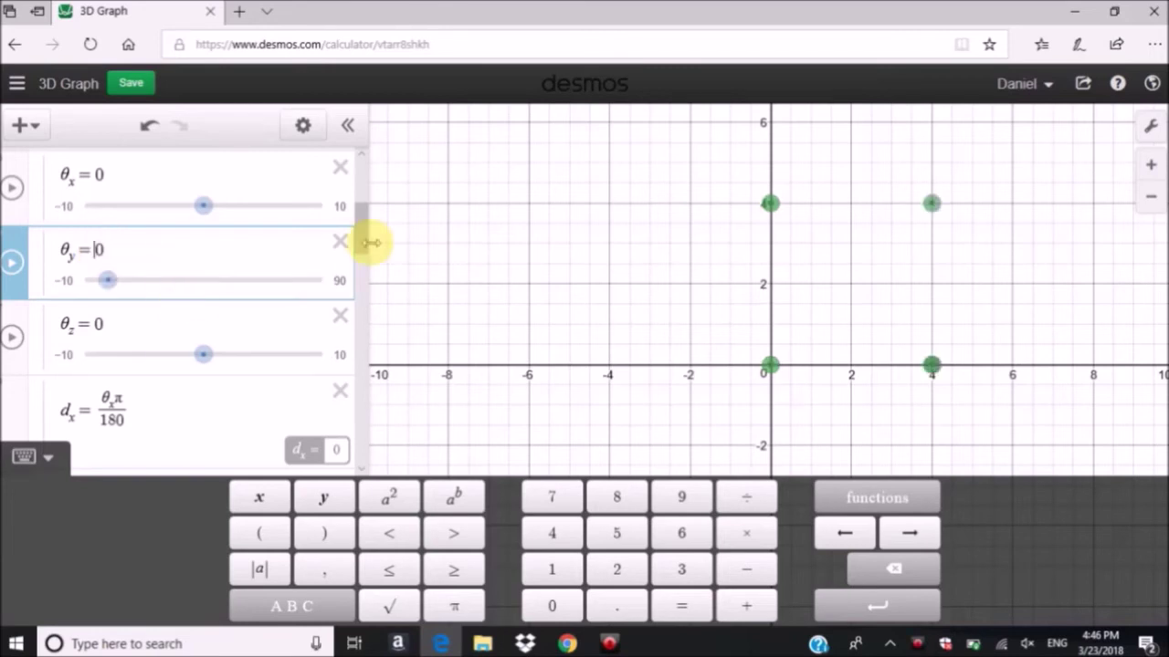
Step: Clear the upper limit of the θ_y slider to restore its default range
left_click(340, 283)
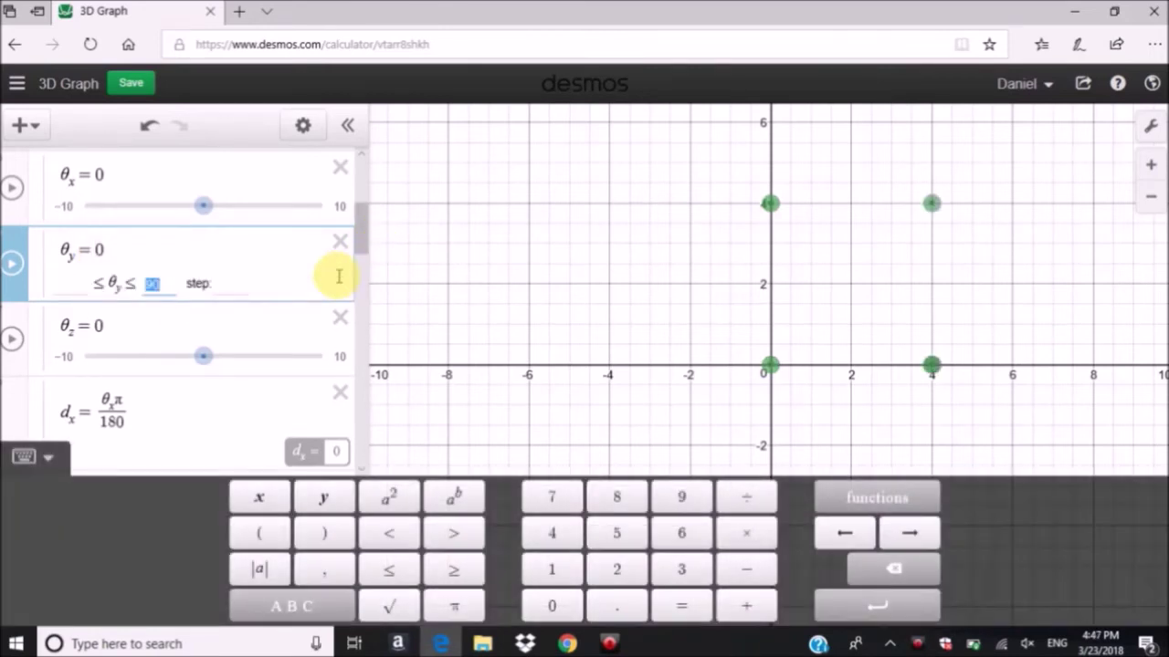
key("BackSpace")
key("Return")
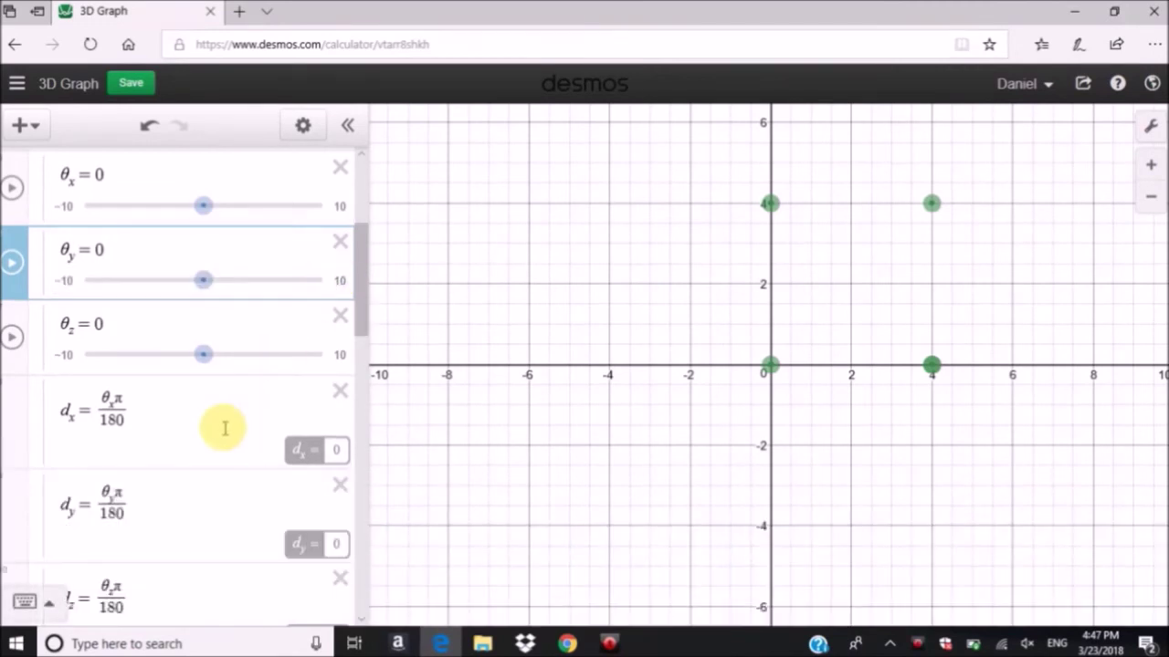
Step: Test the combined rotation by setting θ_y to 30 and θ_z to 80, and return both angles to 0
scroll(226, 425, "down", 2)
scroll(226, 425, "down", 10)
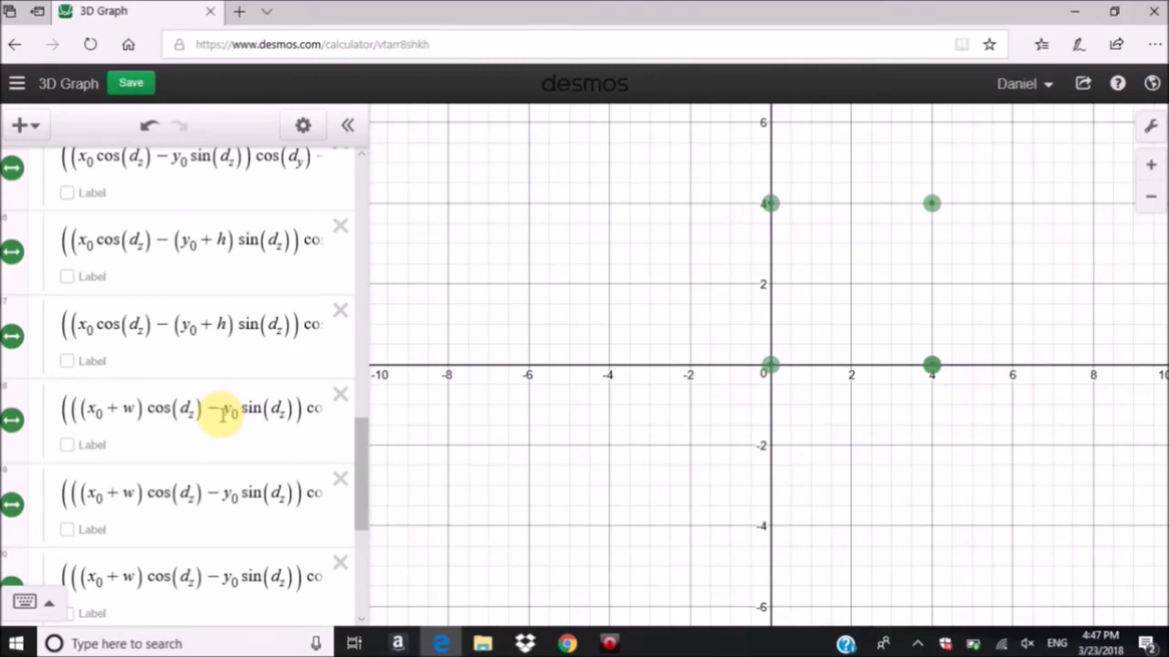
scroll(97, 324, "up", 10)
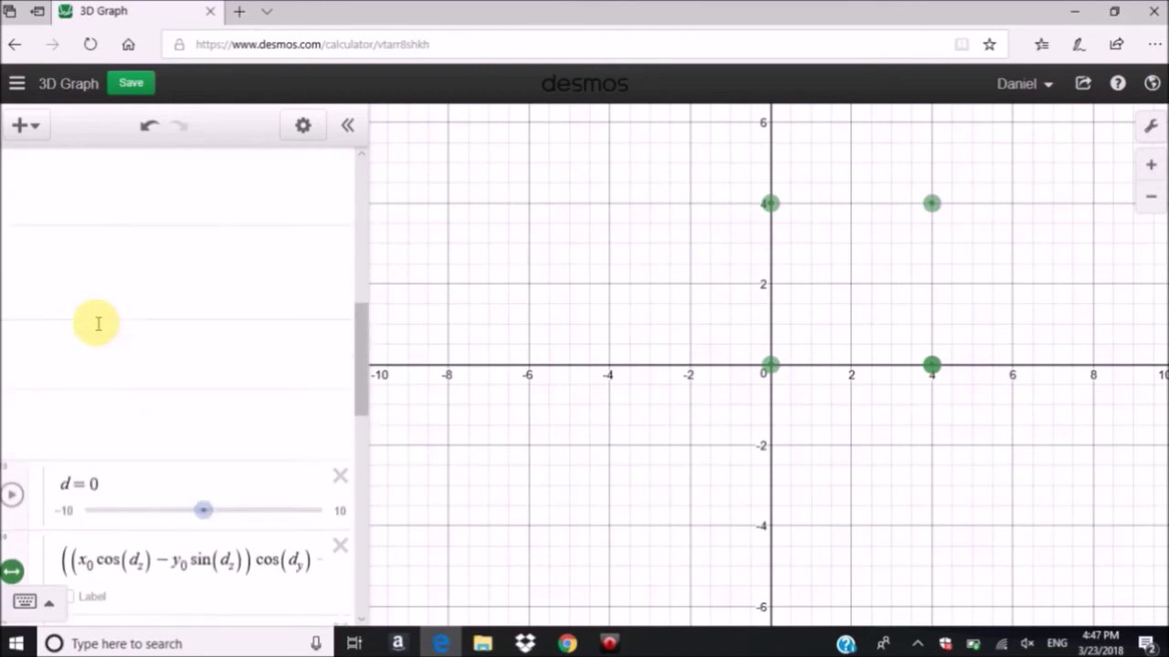
scroll(97, 324, "up", 5)
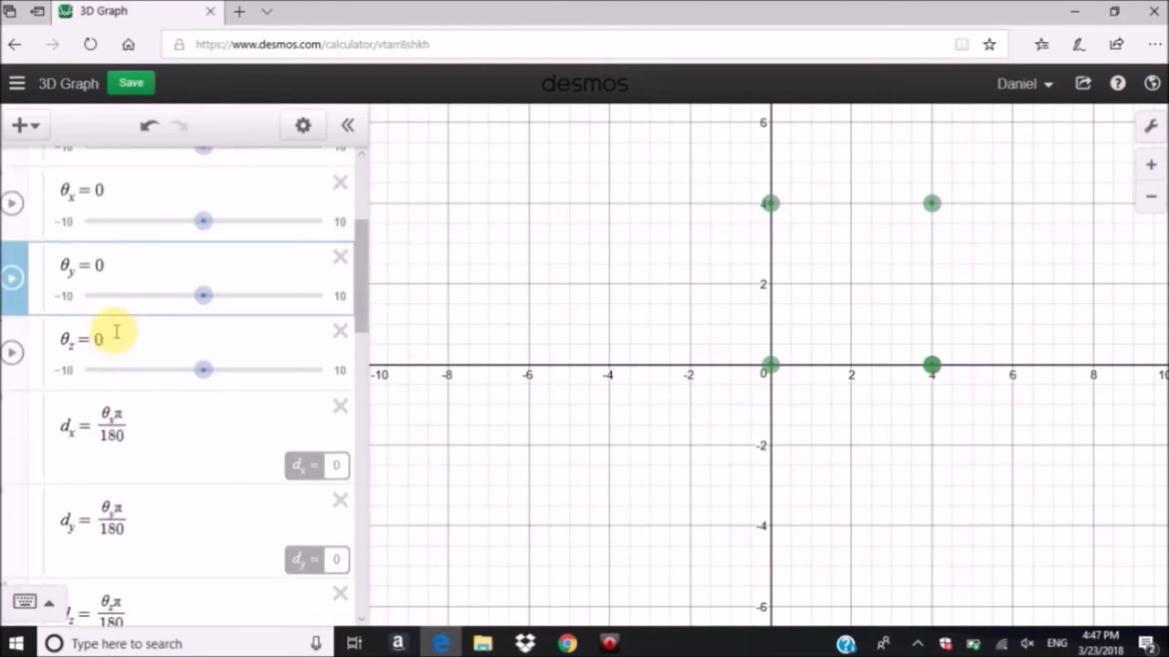
left_click(98, 266)
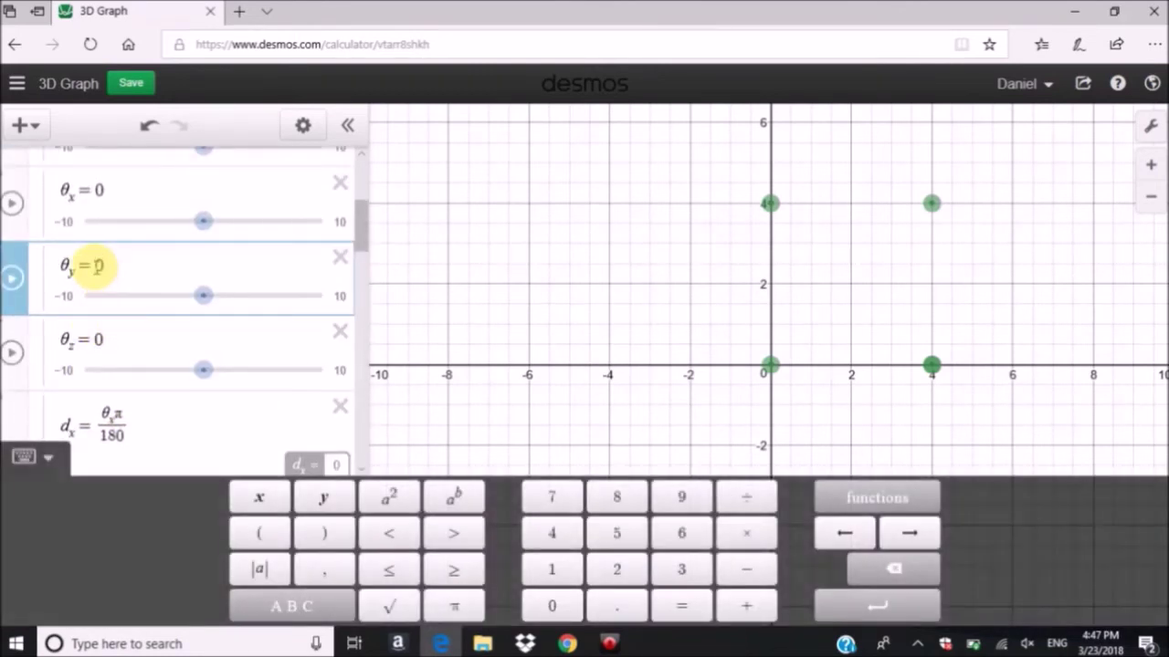
type("3")
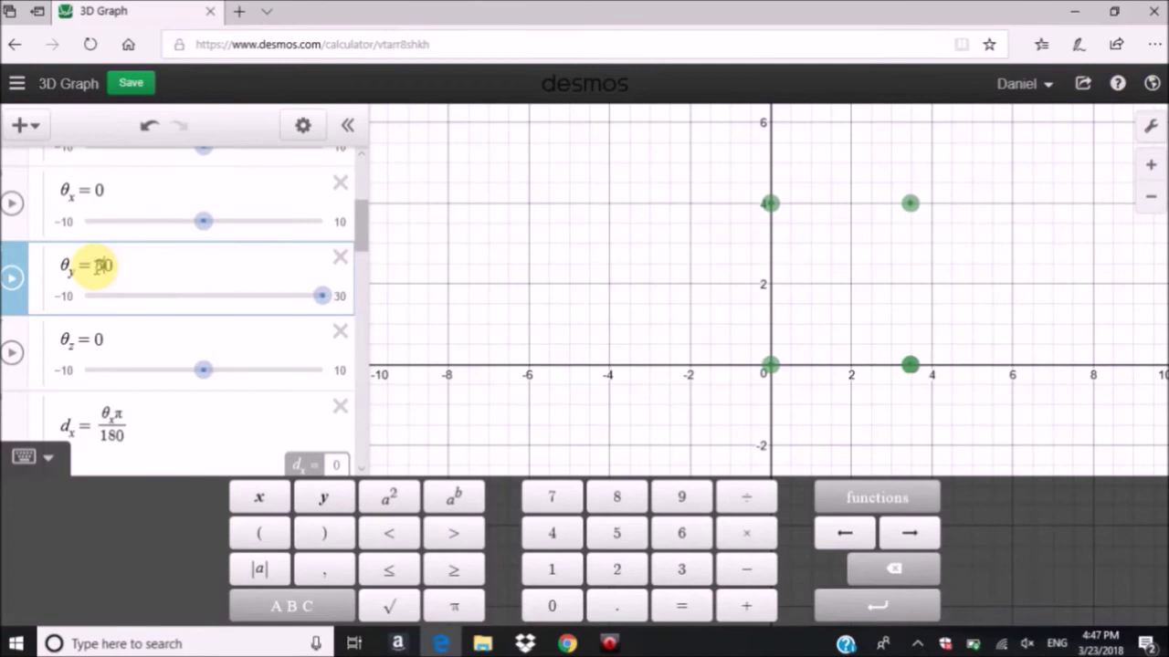
left_click(96, 339)
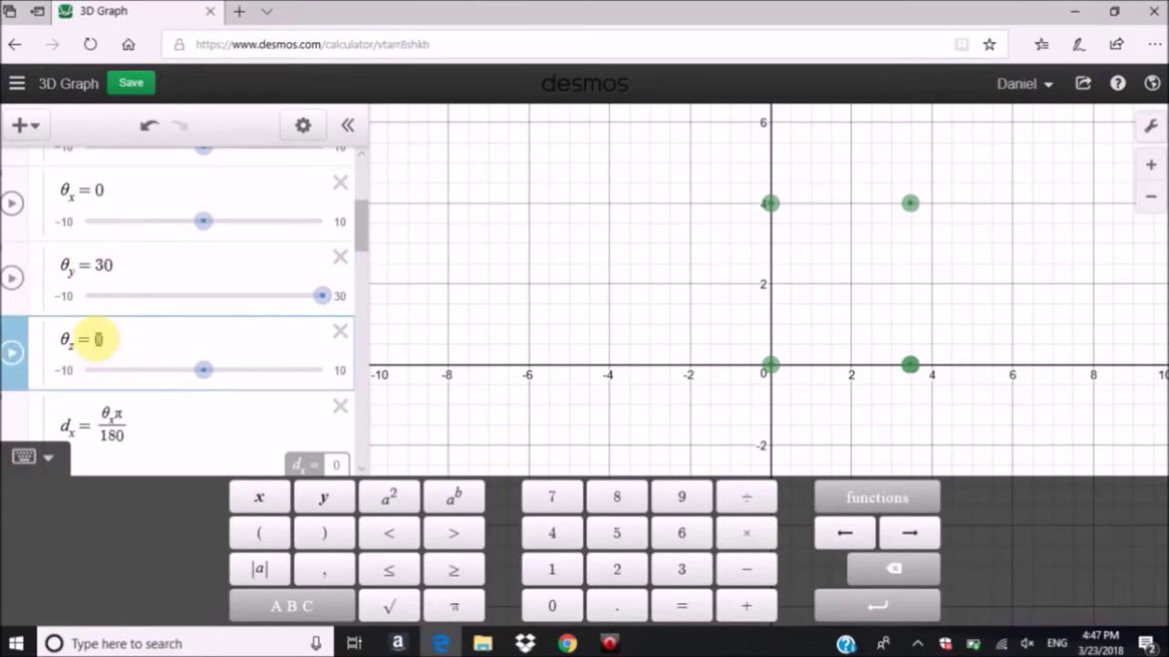
type("8")
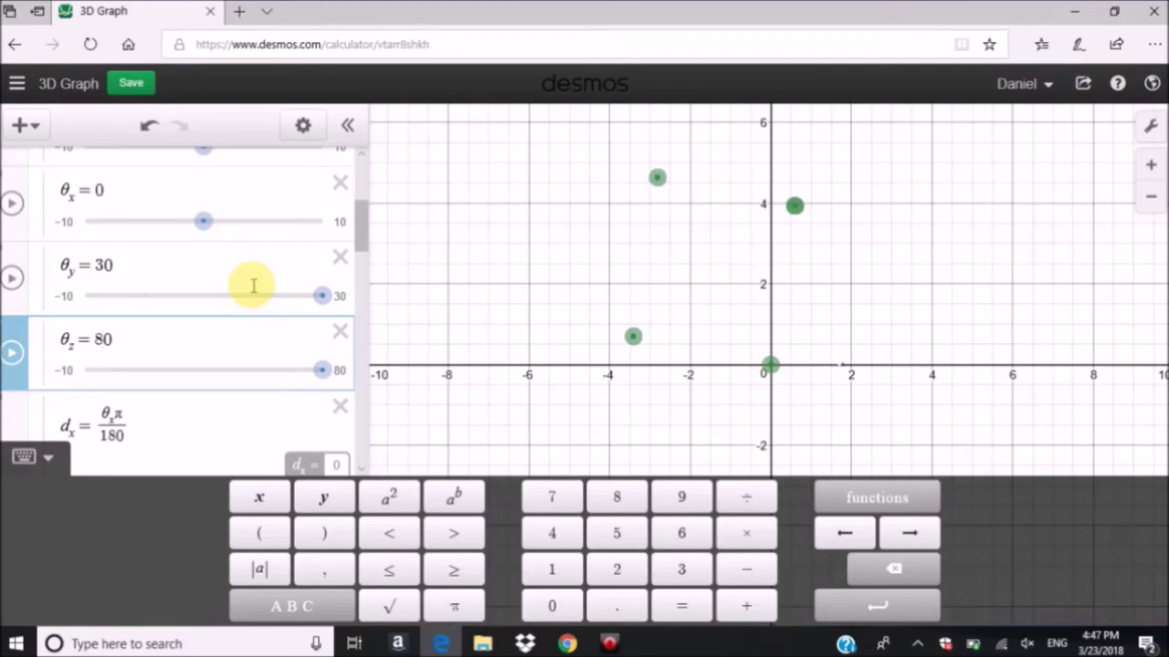
key("BackSpace")
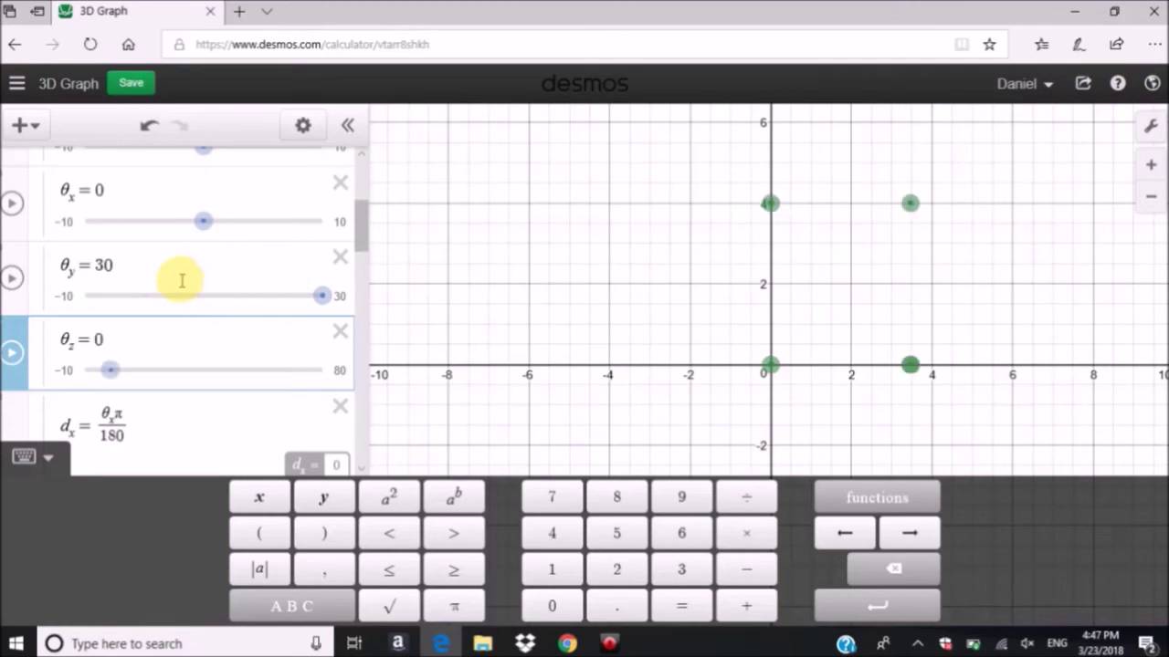
left_click(99, 265)
key("BackSpace")
Step: Enclose the first corner point's y-coordinate, y_0 cos(d_z) + x_0 sin(d_z), in parentheses
scroll(132, 333, "down", 5)
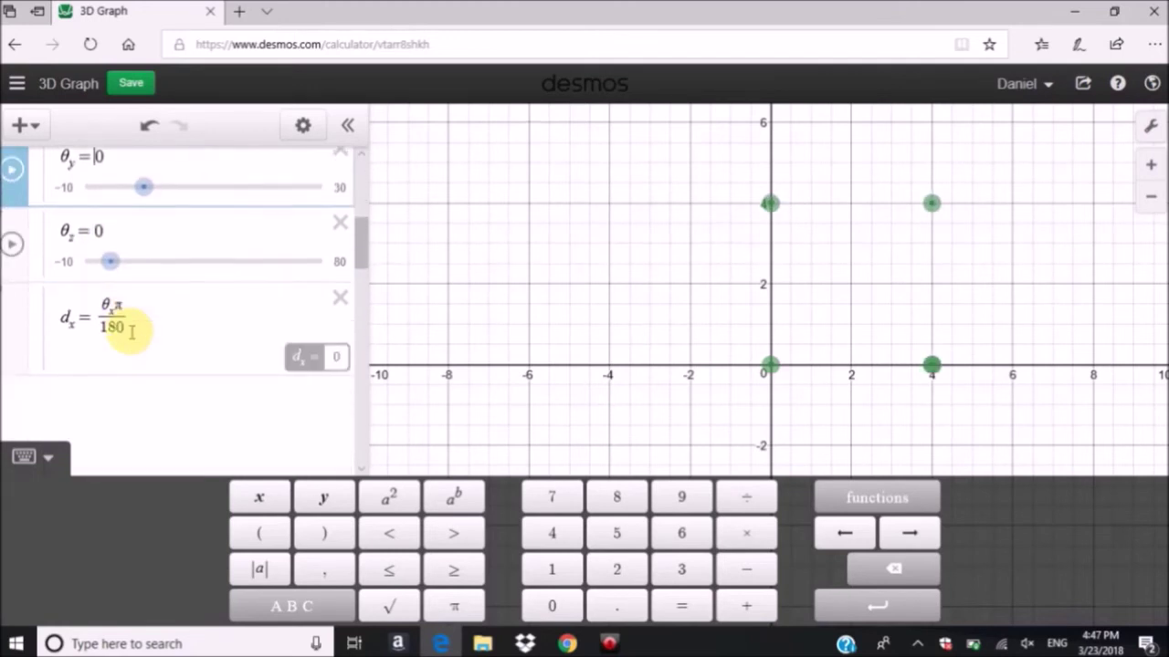
scroll(131, 332, "down", 5)
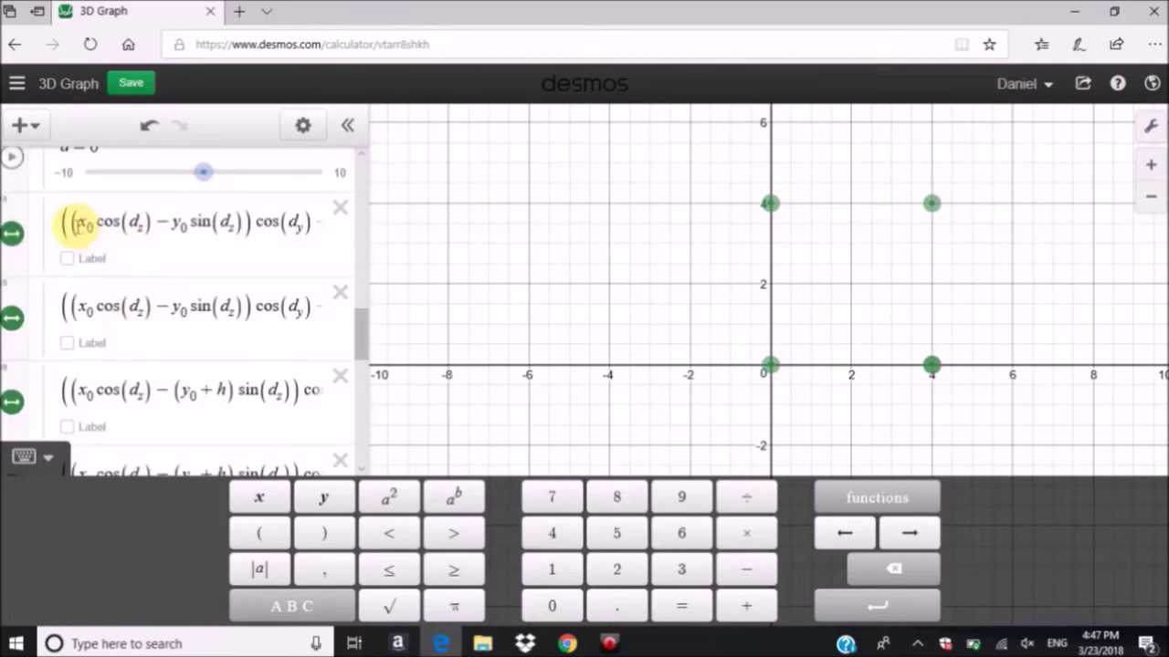
left_click(81, 225)
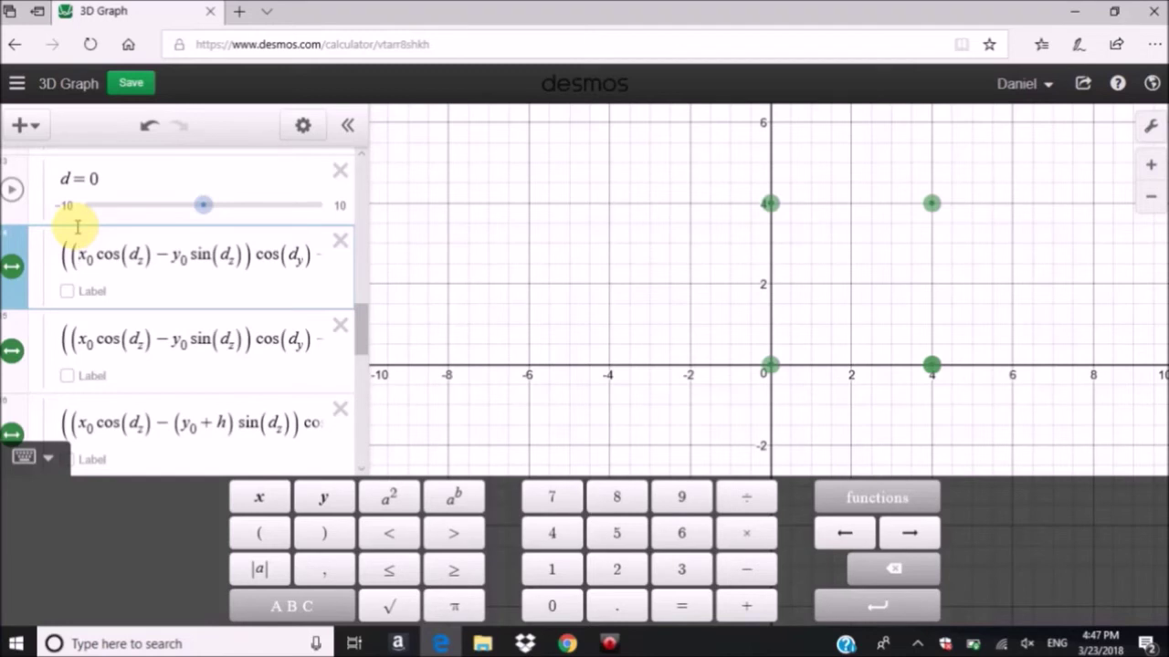
key("Right")
key("Right")
key("Right")
key("Right")
key("Right")
key("Right")
key("Right")
key("Right")
key("Right")
key("Right")
key("Right")
key("Right")
key("Right")
key("Right")
key("Right")
key("Right")
key("Right")
key("Right")
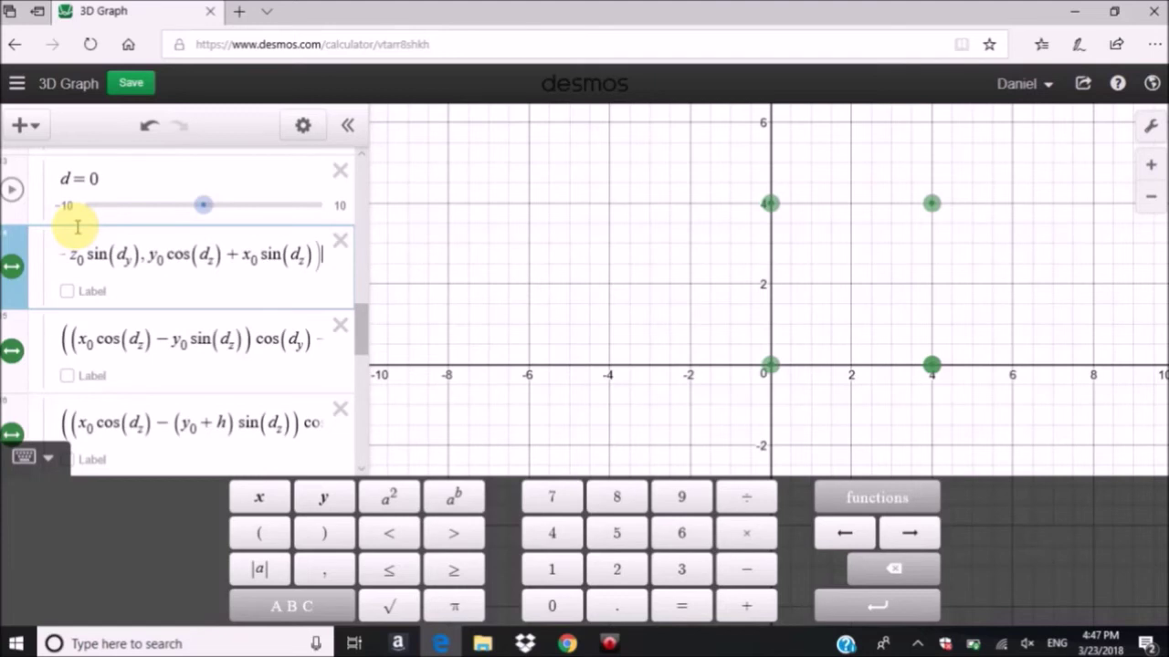
left_click(146, 257)
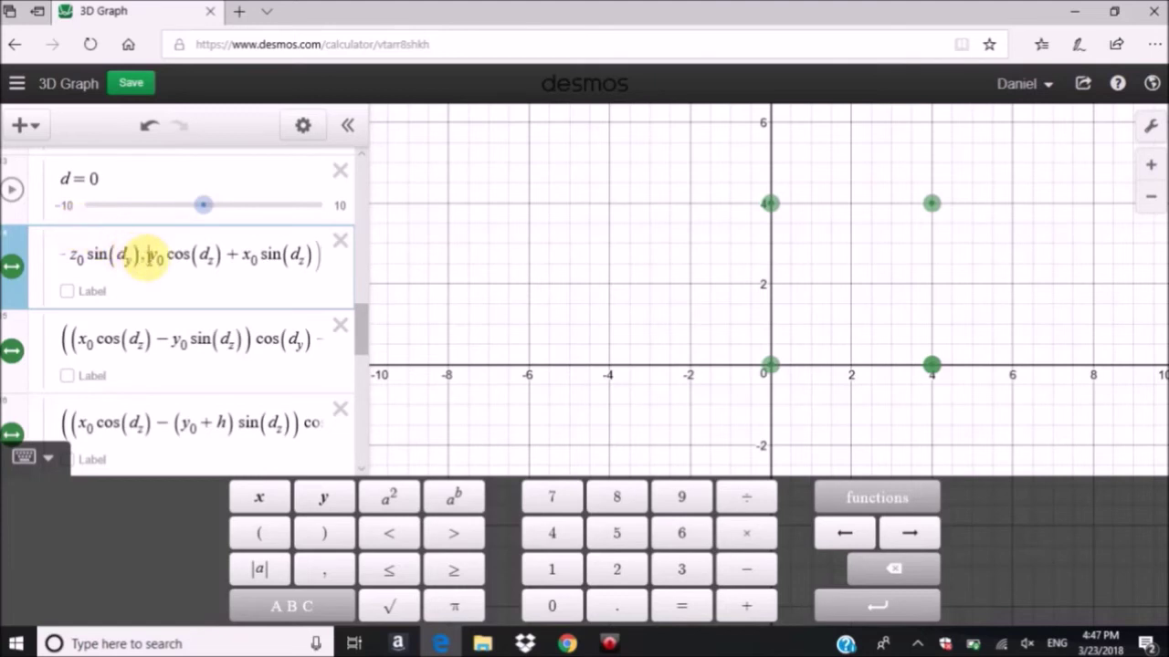
left_click_drag(146, 258, 315, 262)
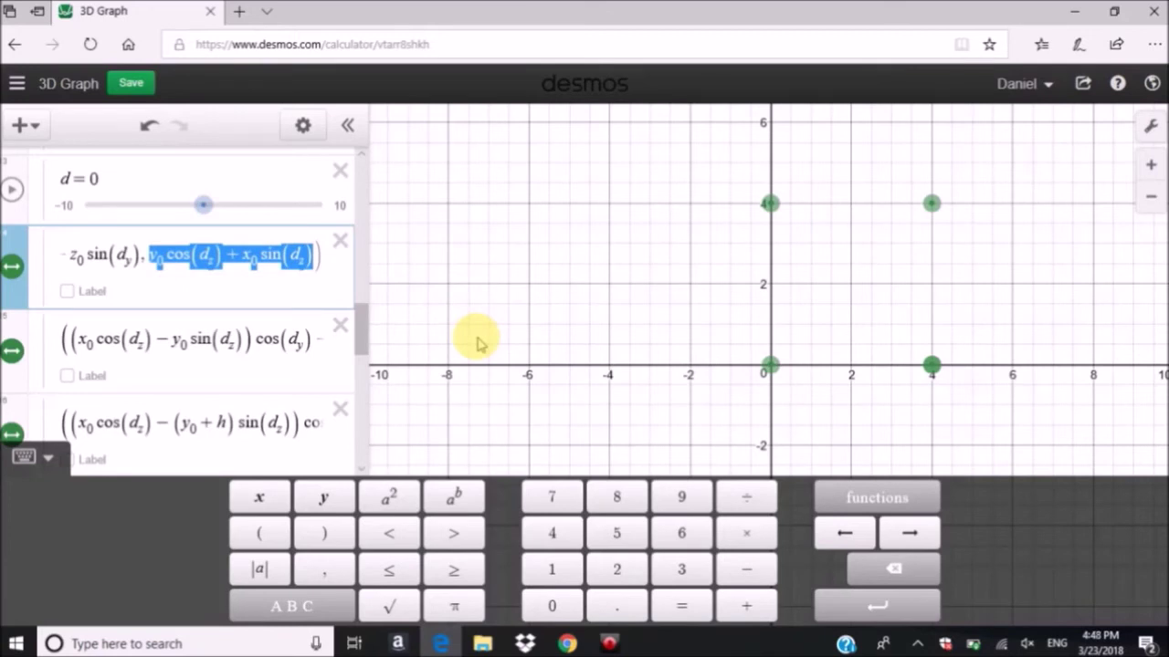
key("Left")
key("Right")
key("Right")
key("Right")
key("Right")
key("Right")
key("Right")
key("Right")
key("Right")
key("Right")
key("Right")
key("Right")
key("Right")
key("Right")
key("Right")
key("Right")
key("Right")
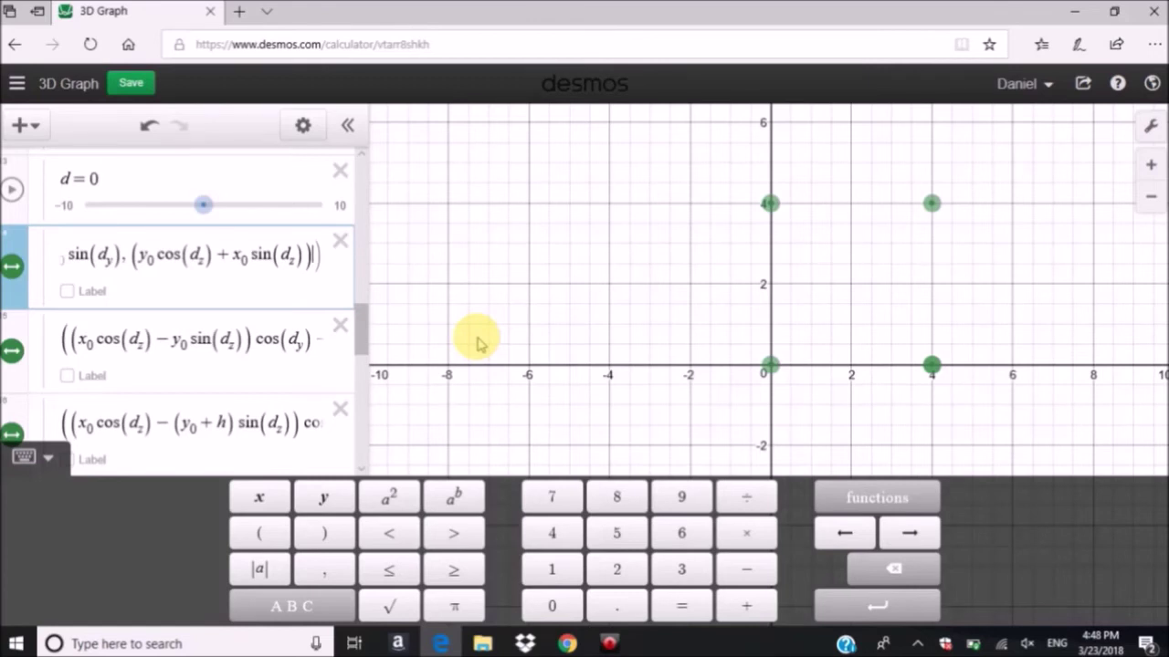
Step: Multiply the parenthesized y-coordinate of the first corner point by cos(d_x)
type("cos(")
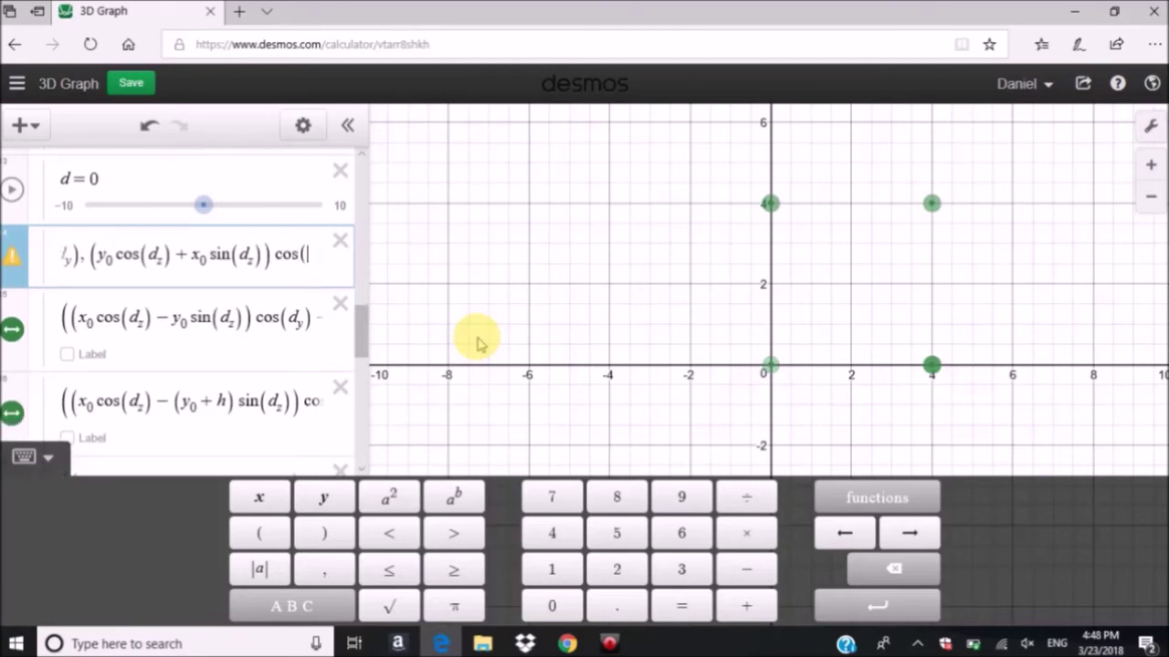
type("d)")
key("Left")
type("_x")
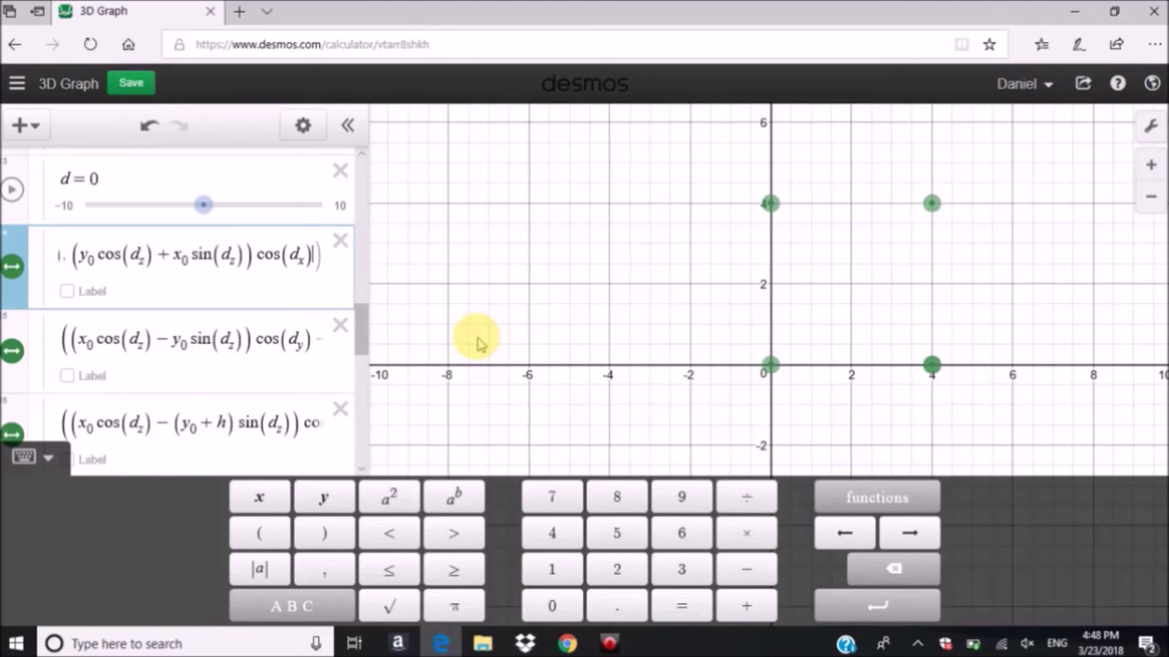
Step: Append − z_0 sin(d_x) to the first corner point's y-coordinate
type("-z_0")
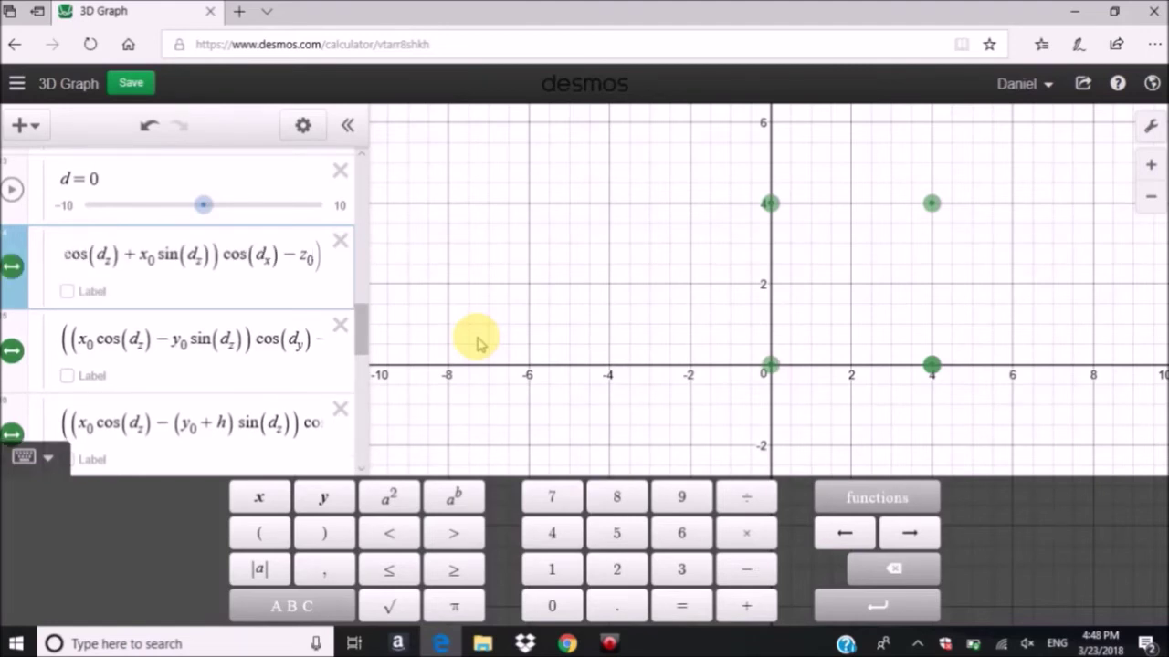
type("sin(d_y")
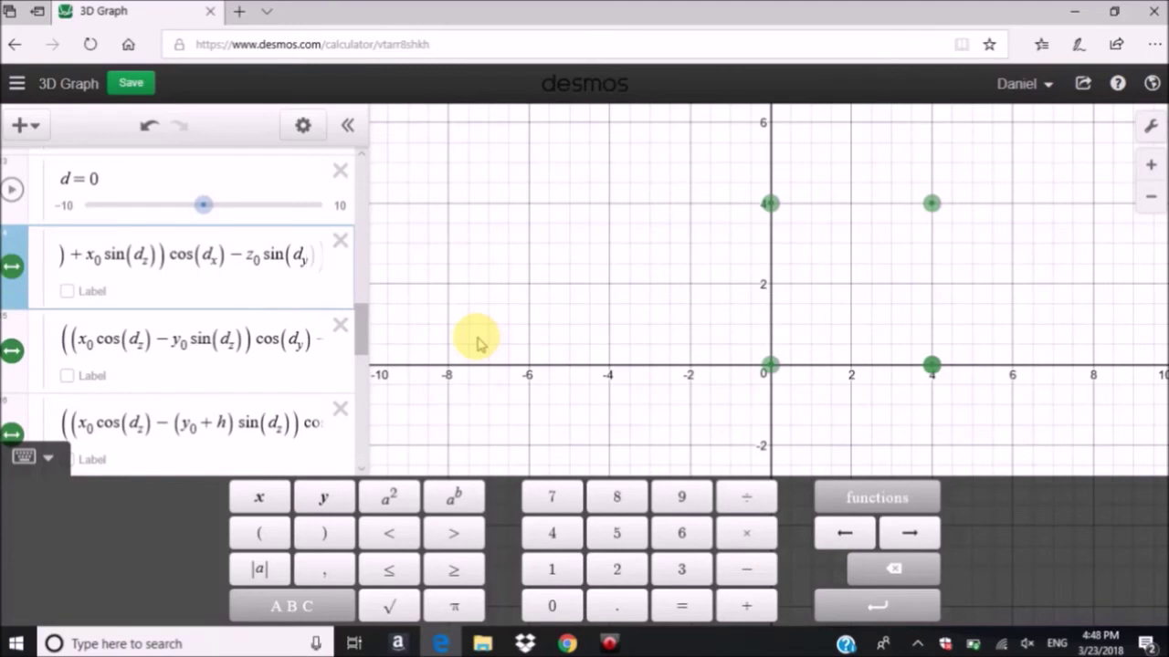
type(")")
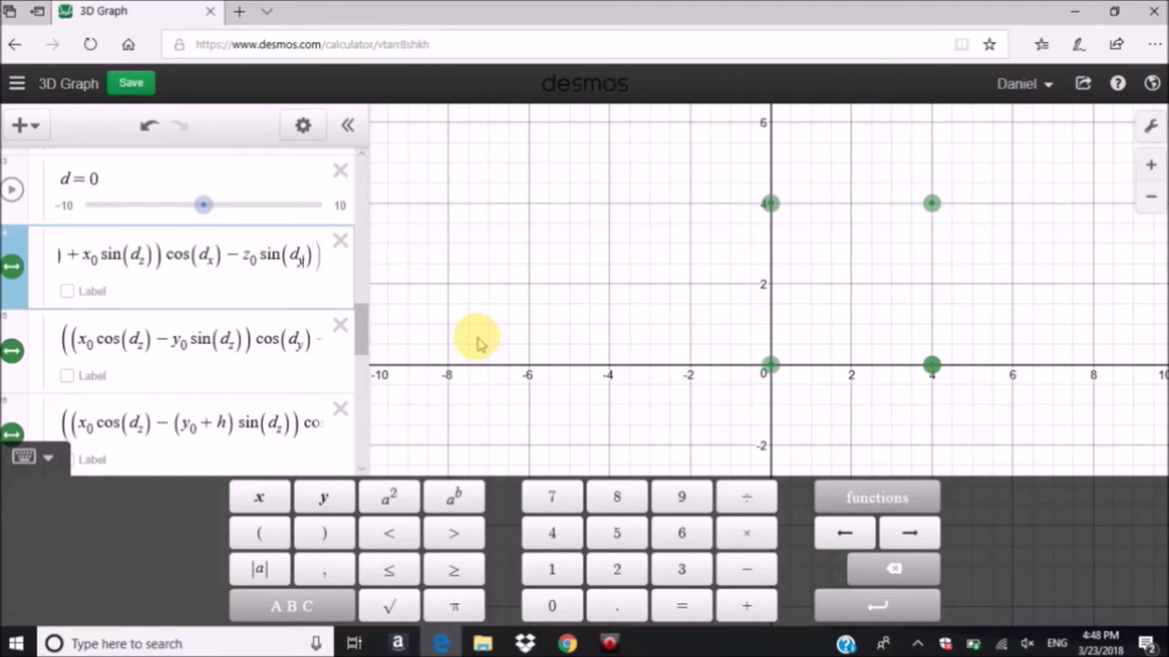
key("BackSpace")
type("x")
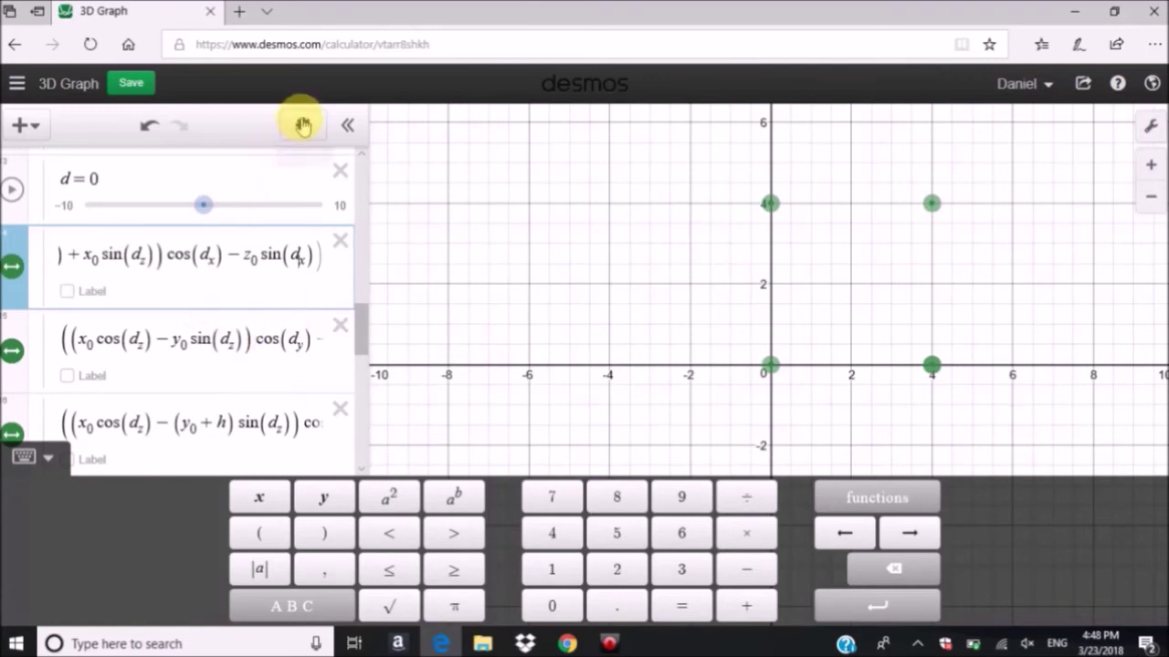
Step: Examine the position and rotation sliders together with the z_a, d_x, d_y and d_z definitions
scroll(228, 300, "down", 1)
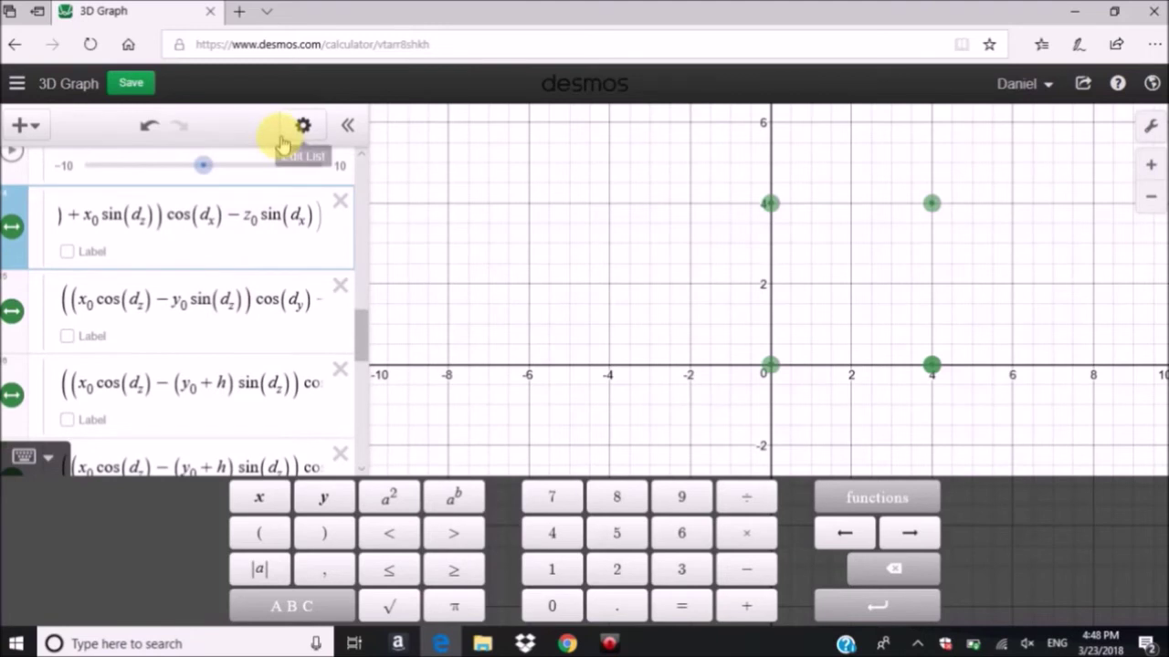
scroll(195, 321, "down", 1)
scroll(210, 322, "up", 2)
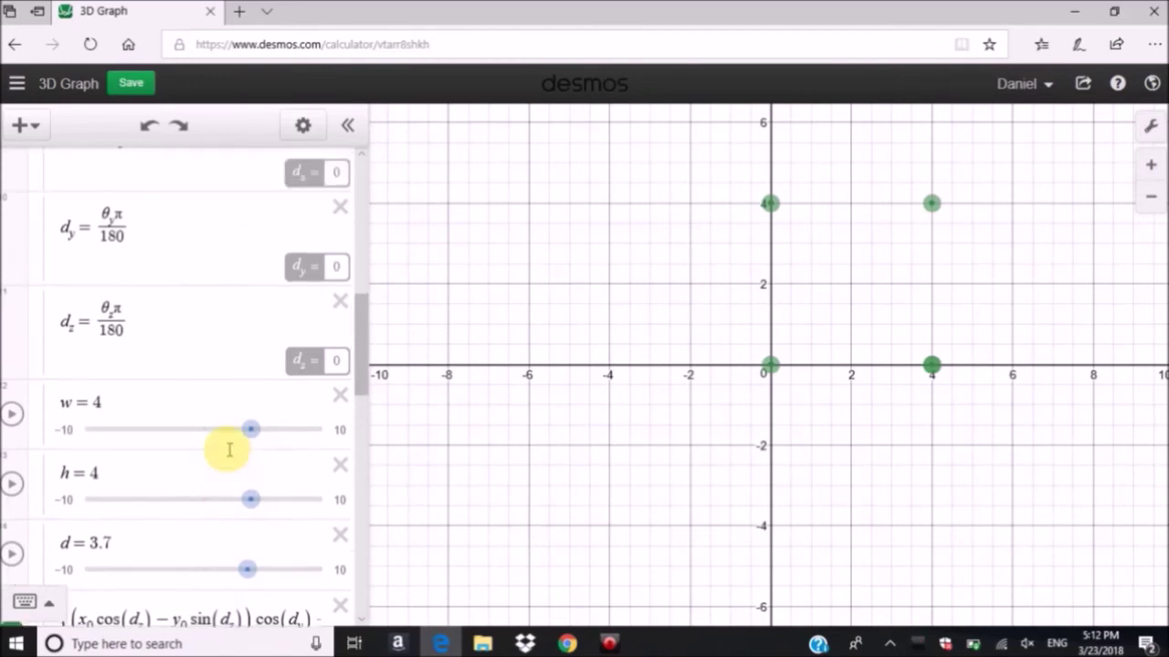
scroll(229, 449, "up", 5)
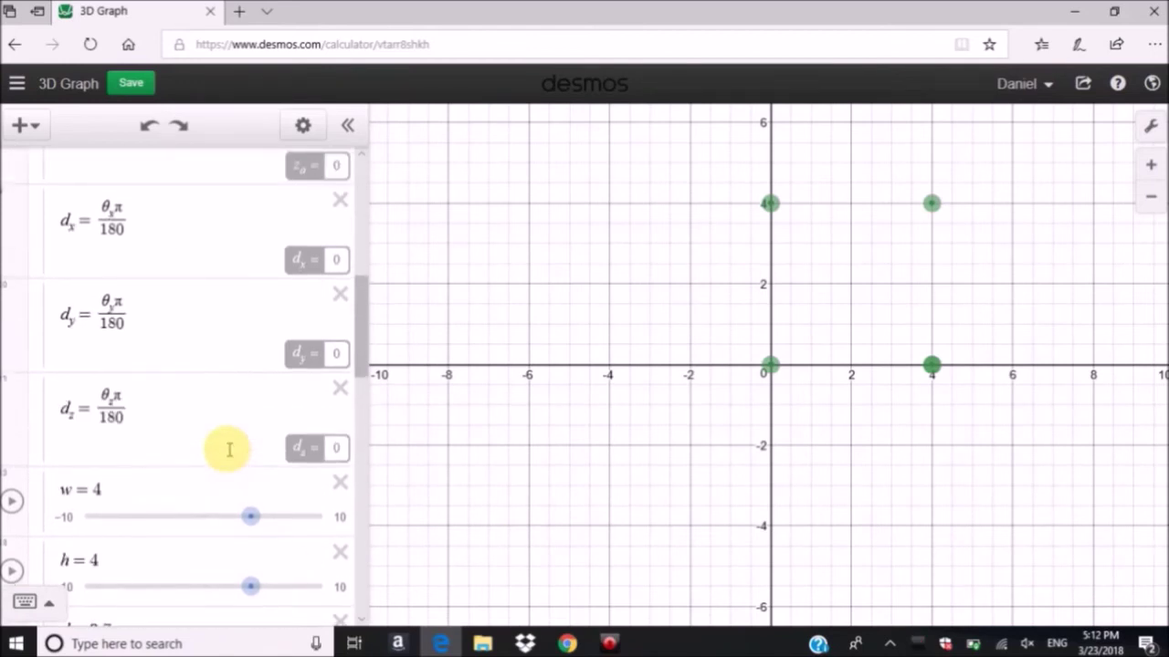
scroll(229, 449, "up", 2)
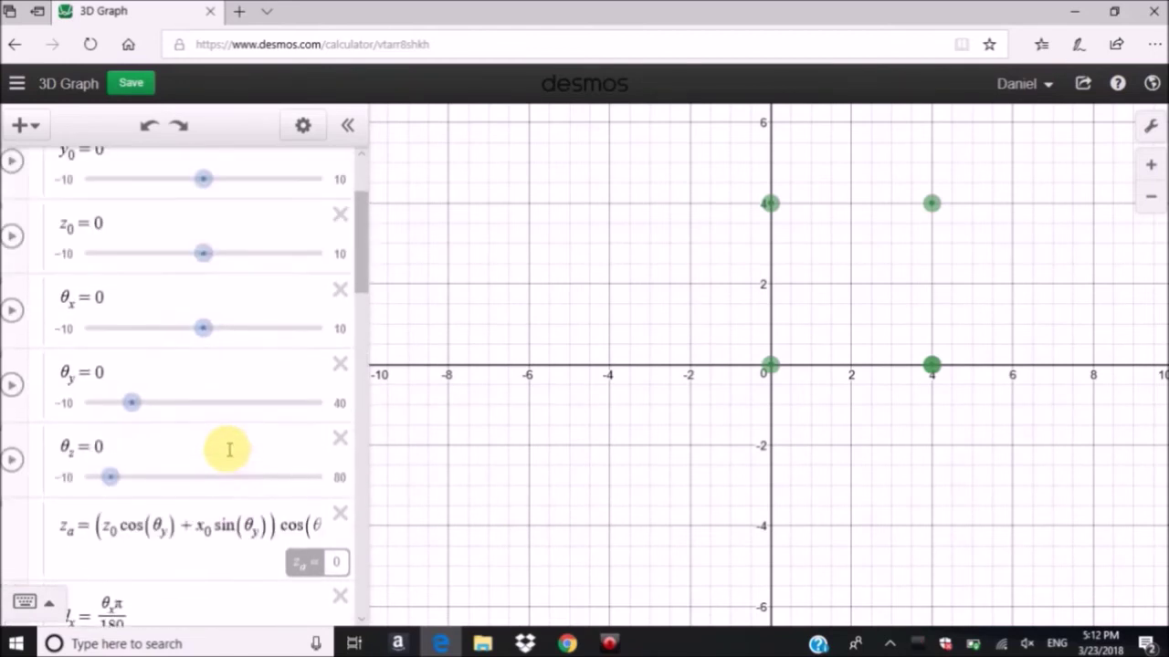
scroll(229, 450, "up", 1)
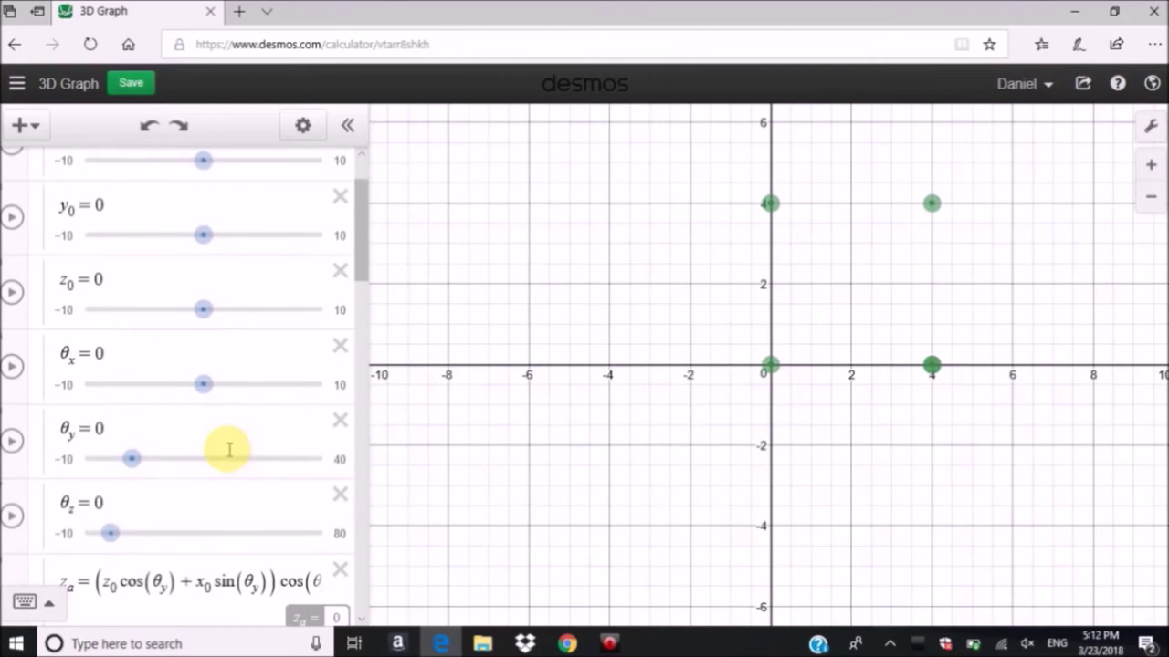
scroll(230, 449, "down", 1)
scroll(229, 449, "up", 1)
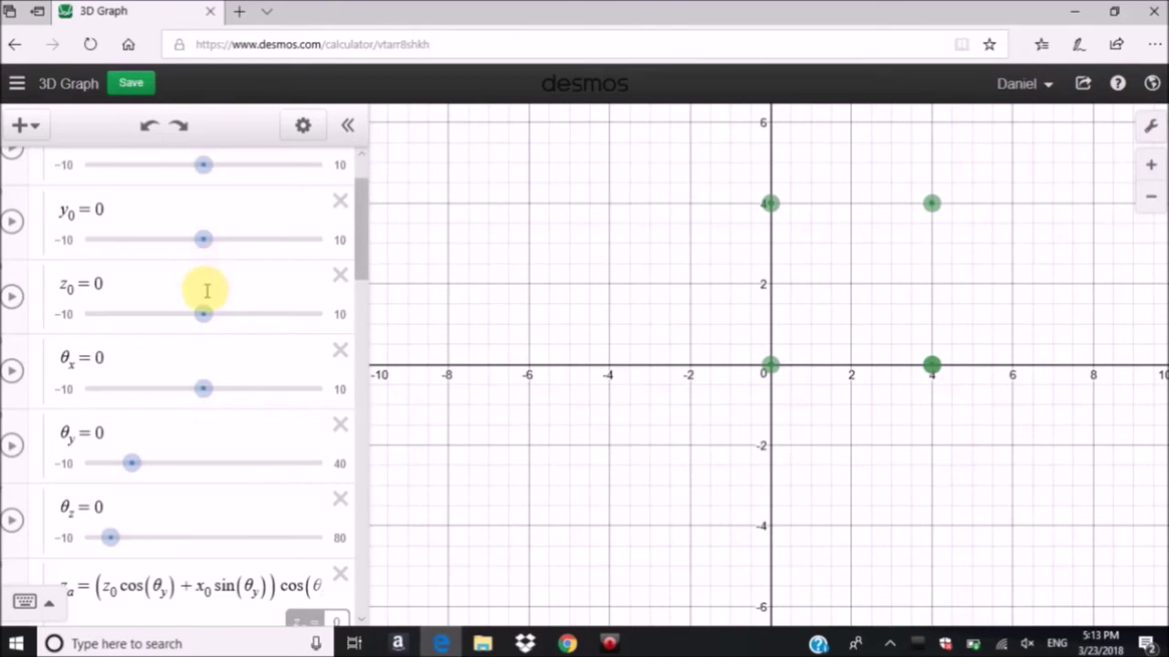
scroll(207, 292, "up", 1)
scroll(206, 290, "down", 1)
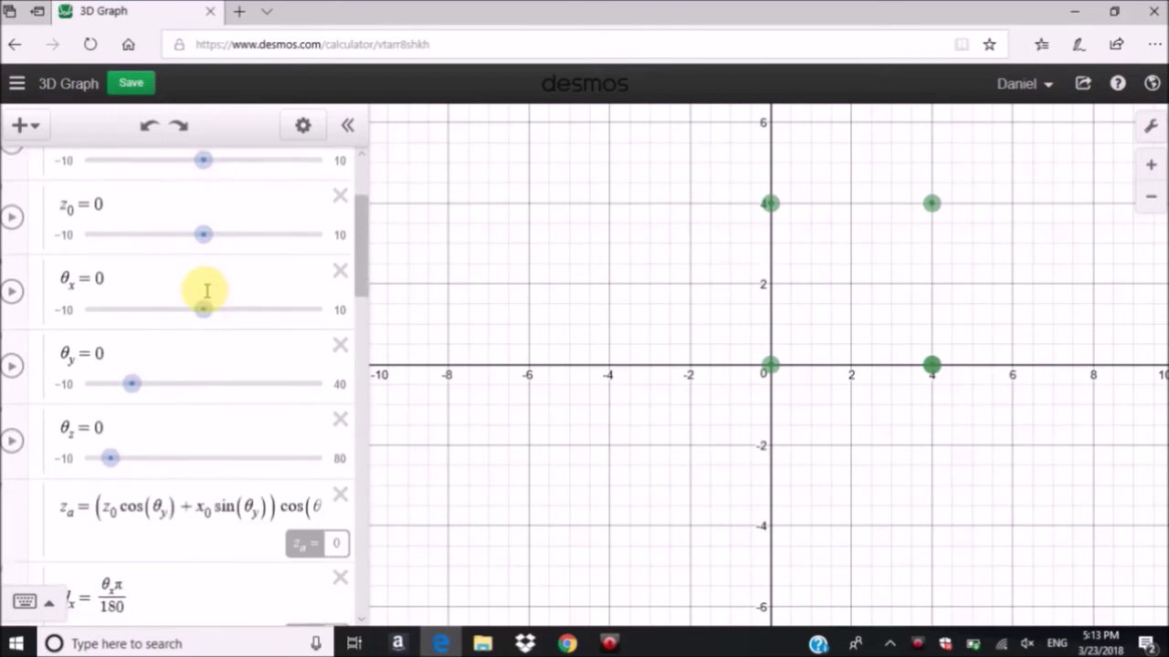
Step: Set the x-axis rotation angle θ_x to 30
left_click(120, 272)
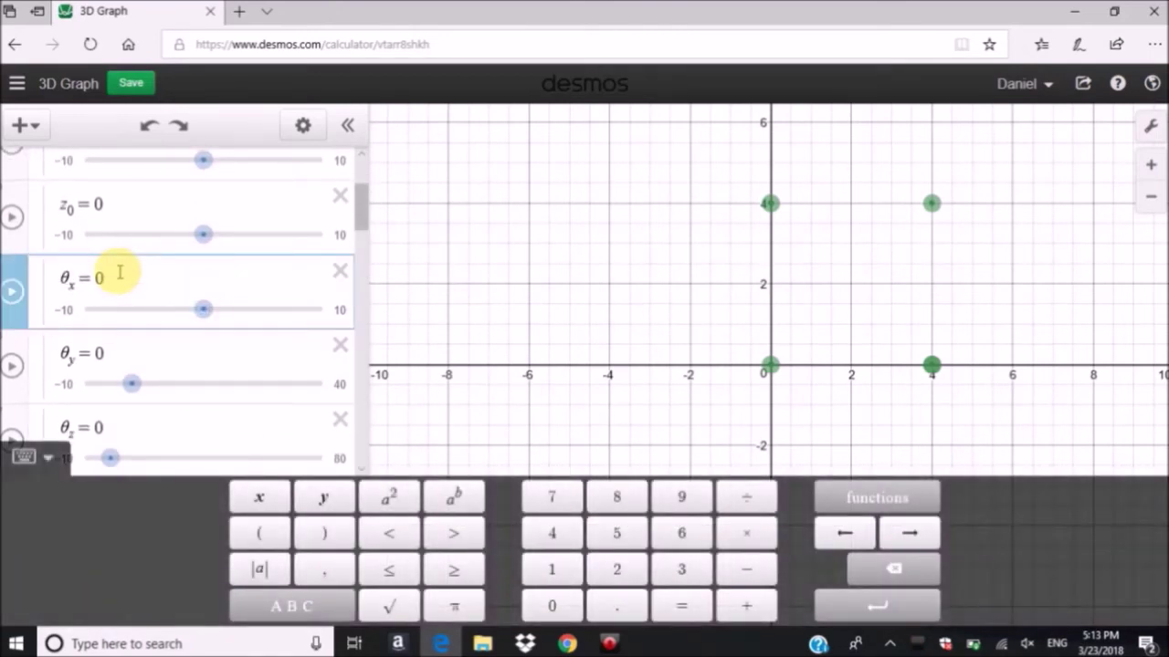
key("Down")
left_click(96, 275)
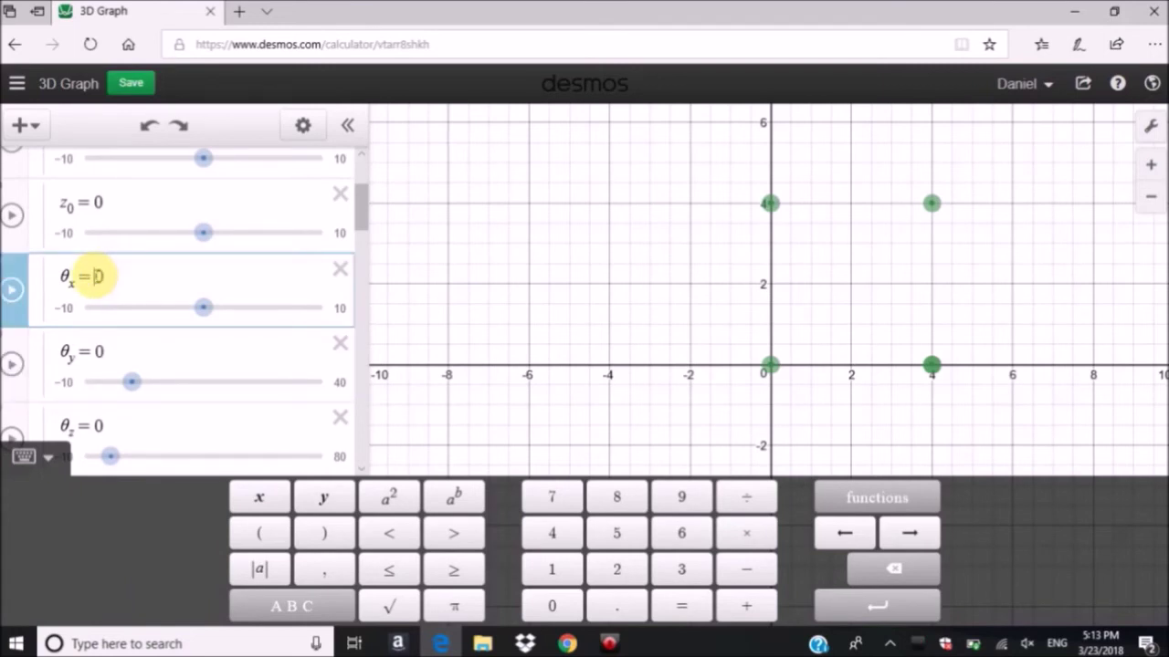
type("3")
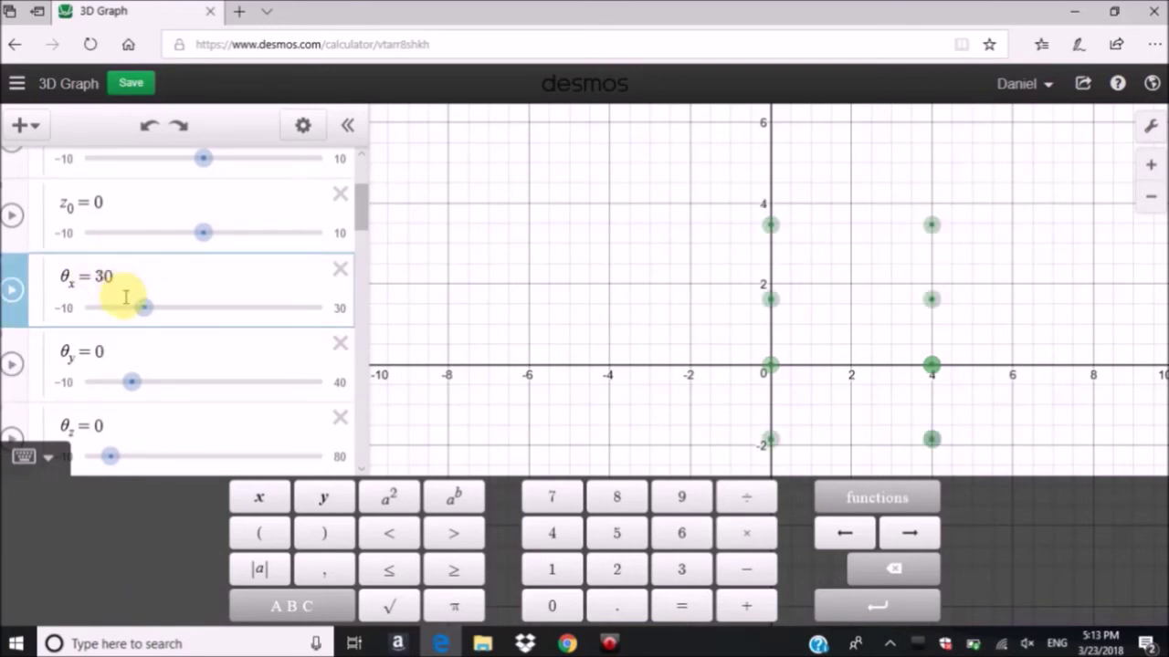
Step: Set the cuboid's depth d to 0
scroll(125, 297, "up", 3)
scroll(125, 297, "down", 4)
scroll(125, 301, "down", 2)
scroll(125, 296, "up", 5)
scroll(125, 297, "up", 1)
scroll(122, 295, "down", 4)
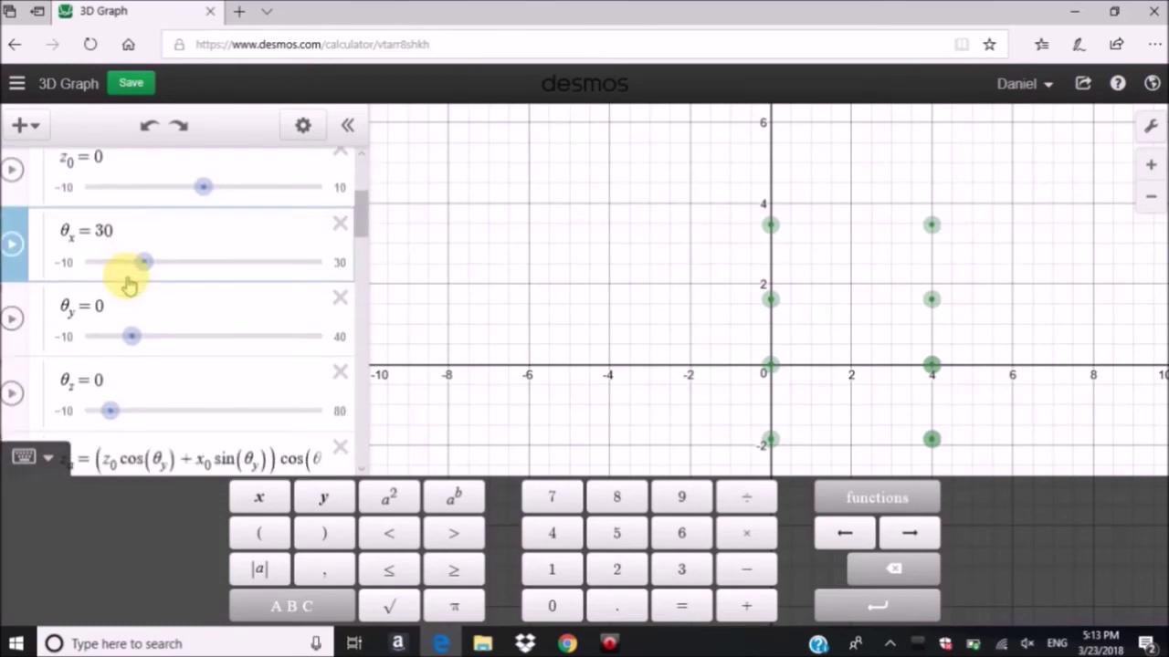
scroll(128, 283, "down", 2)
scroll(129, 279, "down", 10)
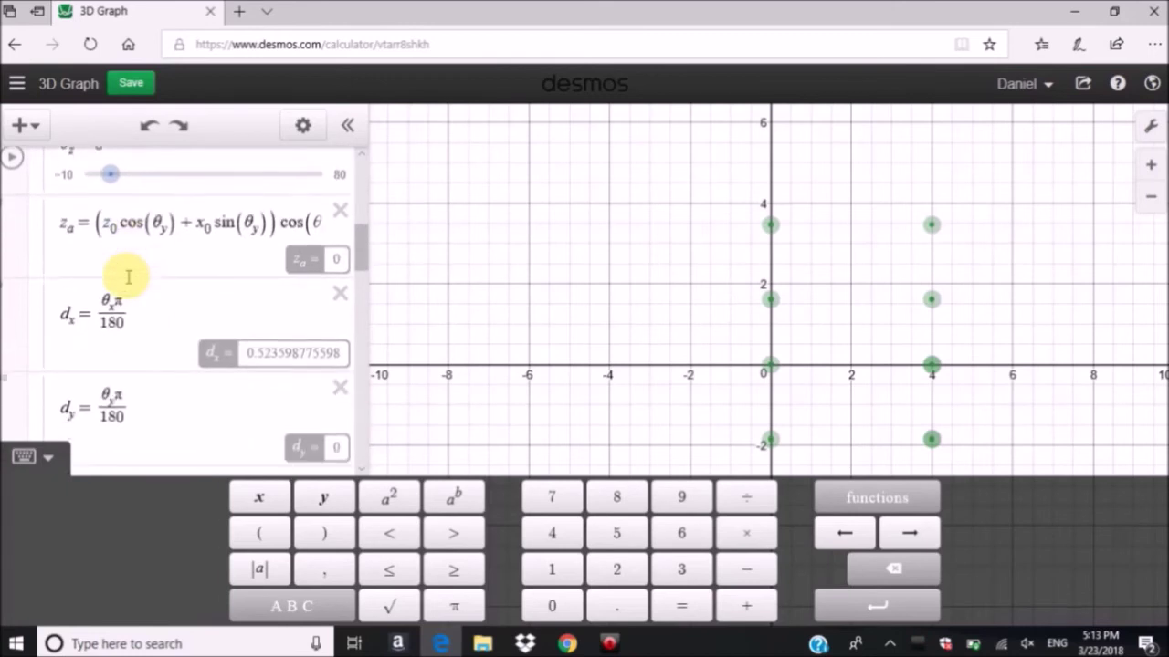
left_click(137, 251)
scroll(137, 252, "down", 3)
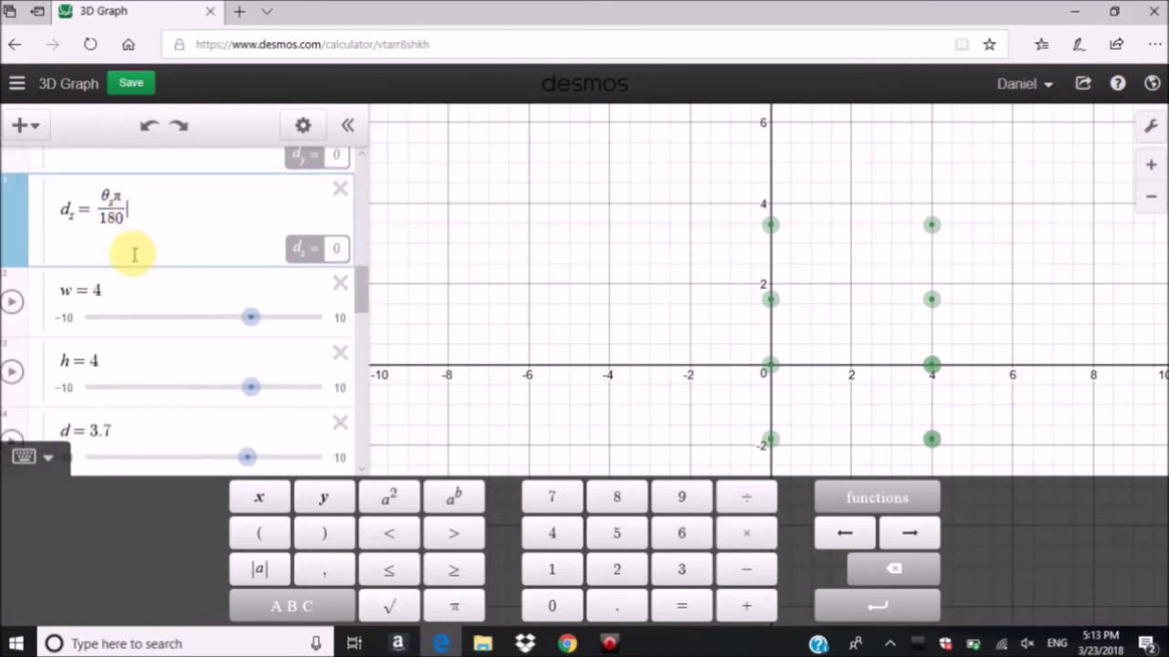
left_click_drag(135, 369, 86, 374)
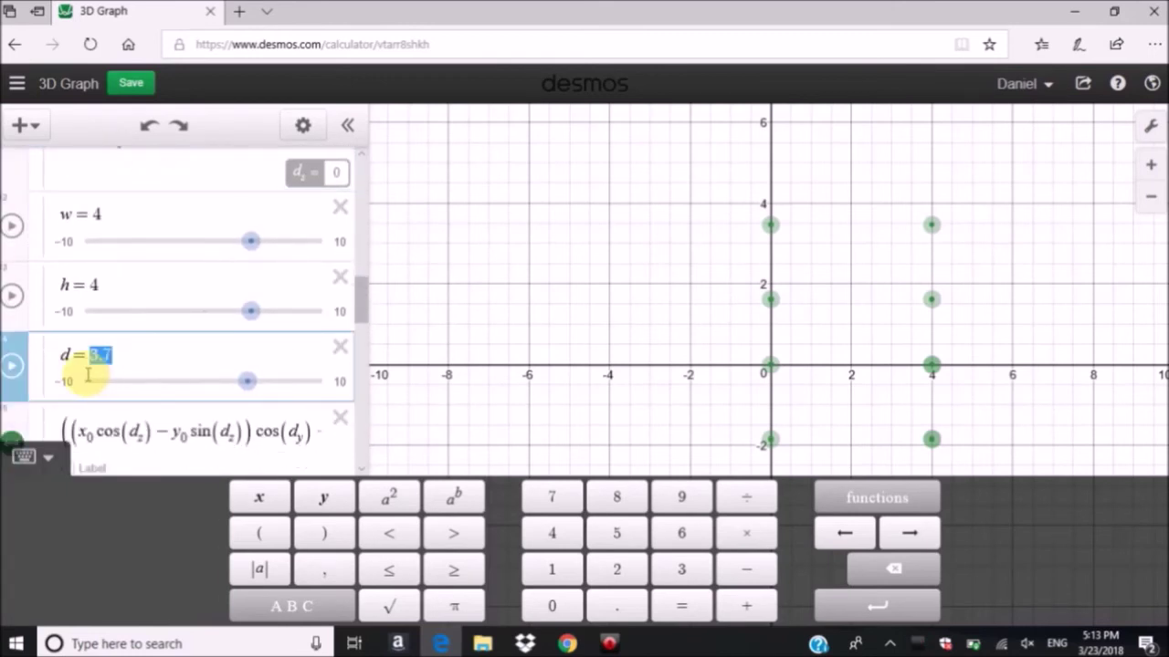
type("0")
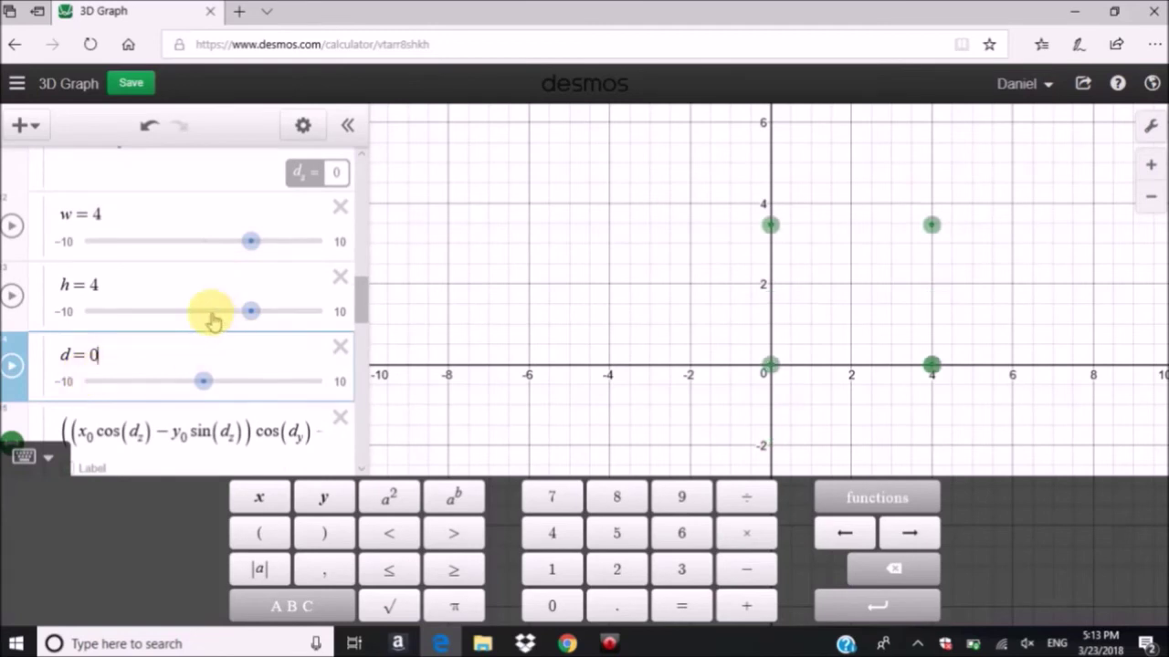
Step: Try a depth d of 3, and set it to 4
scroll(214, 315, "up", 1)
scroll(211, 315, "down", 1)
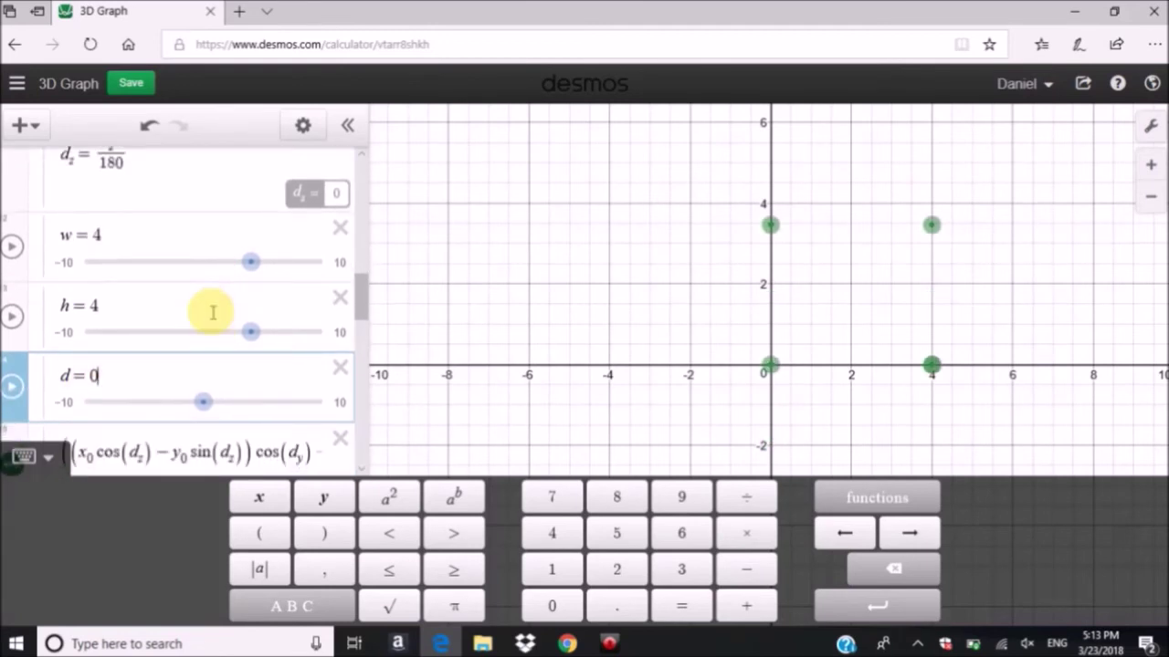
scroll(211, 314, "down", 1)
key("BackSpace")
type("3")
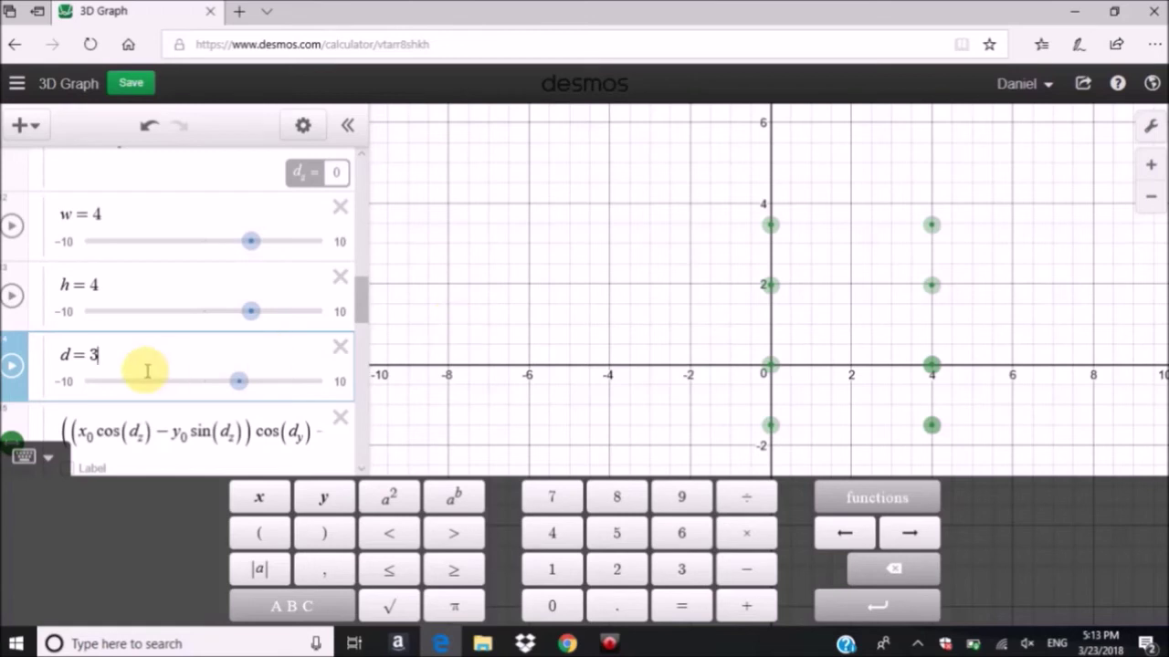
key("BackSpace")
type("4")
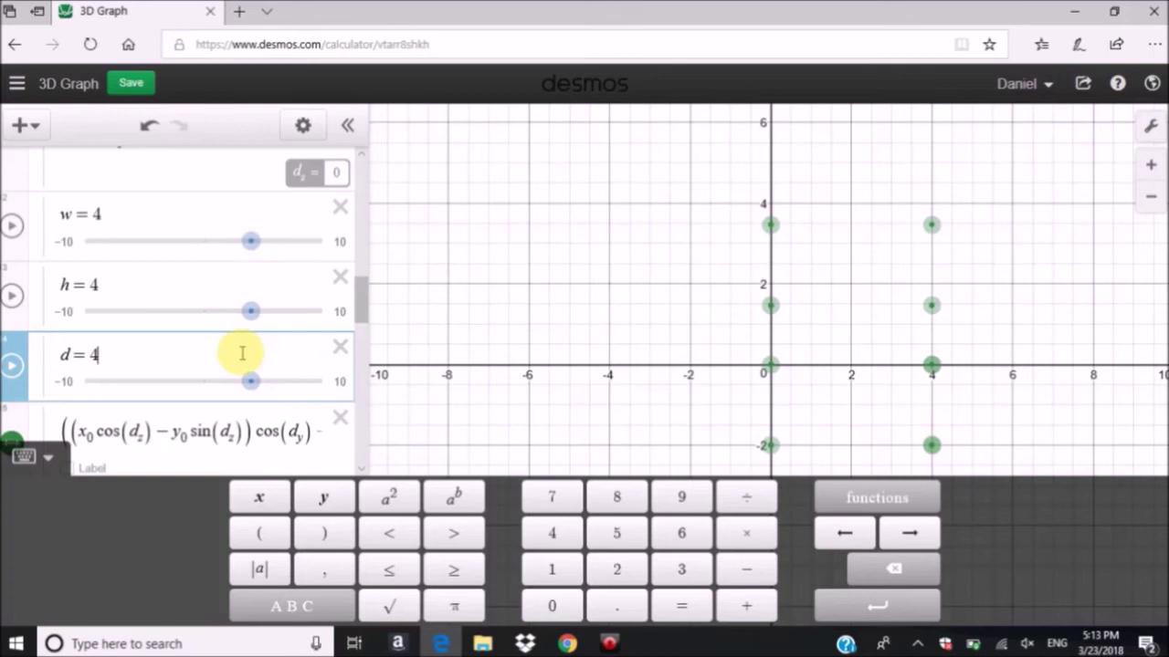
Step: Set the y-axis rotation angle θ_y to 40 and the z-axis rotation angle θ_z to 20
scroll(214, 327, "up", 5)
scroll(214, 329, "up", 5)
scroll(214, 334, "up", 1)
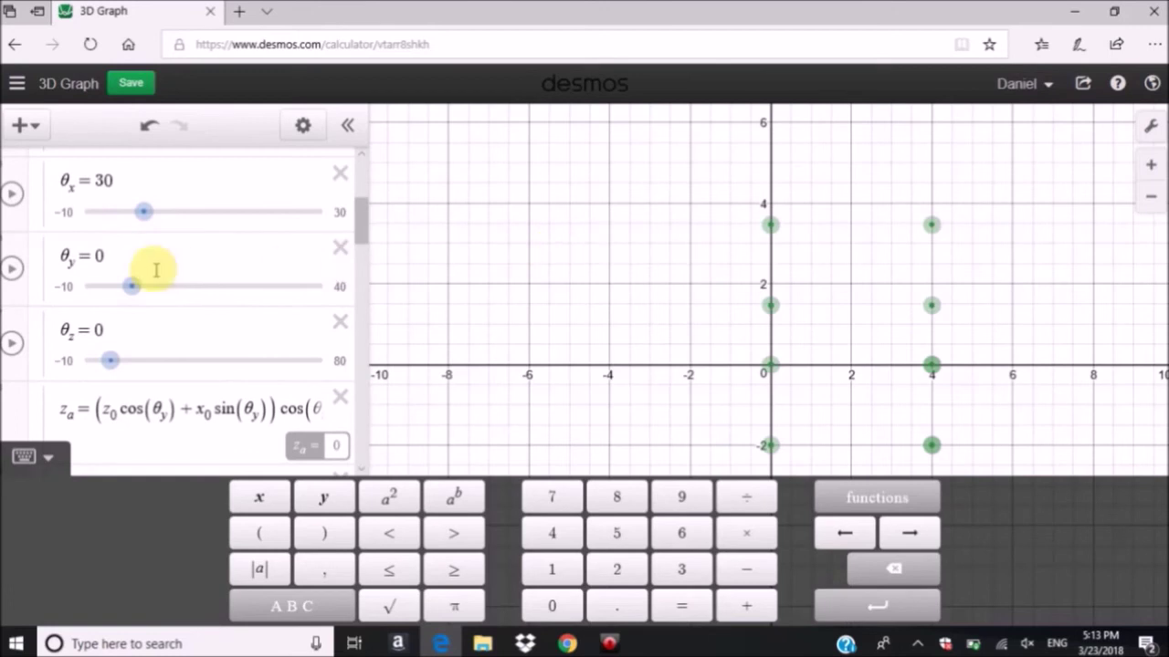
double_click(92, 260)
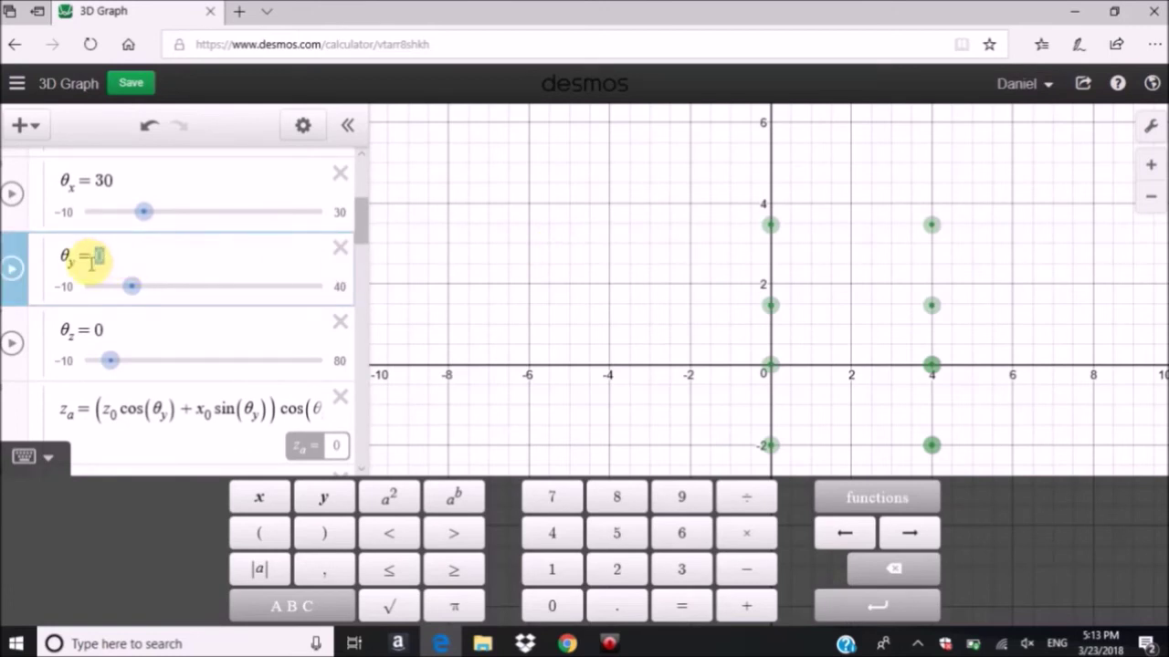
left_click(91, 263)
type("4")
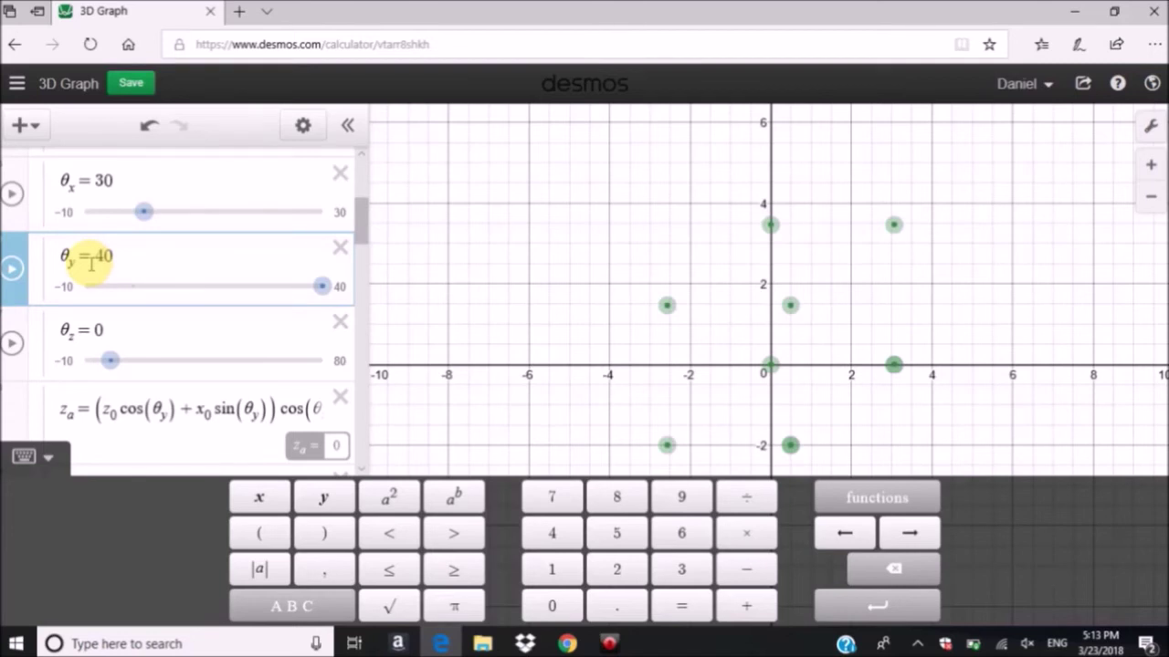
left_click(95, 330)
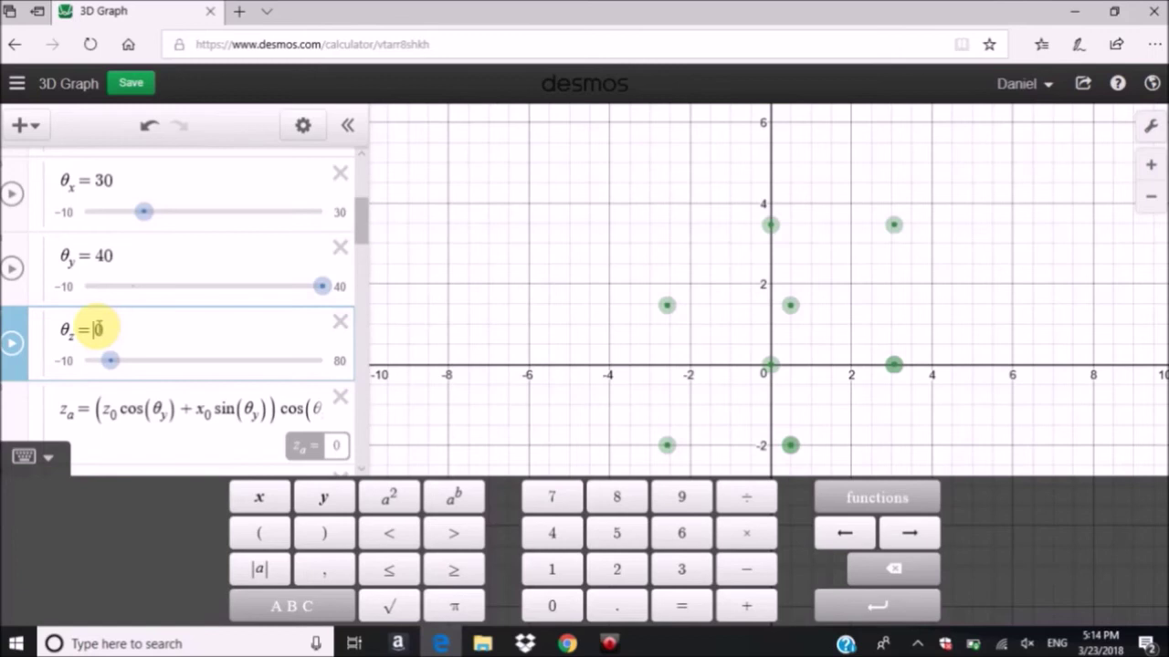
type("2")
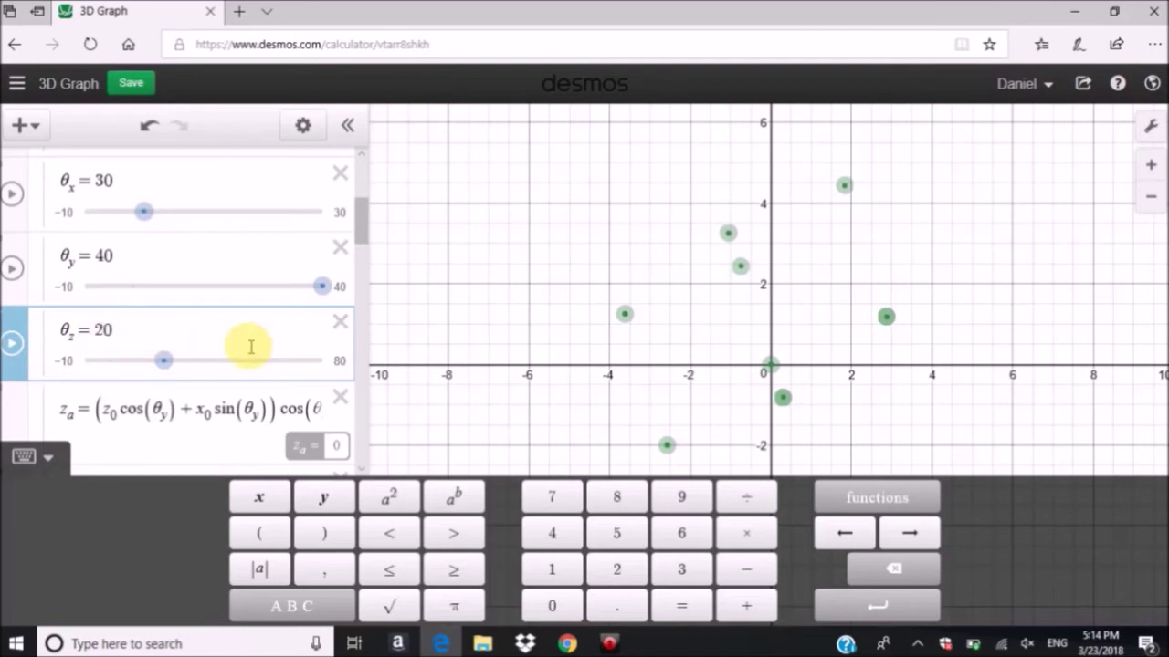
Step: Examine the empty x_1, y_1 table and the corner point expressions listed above it
left_click_drag(357, 229, 357, 456)
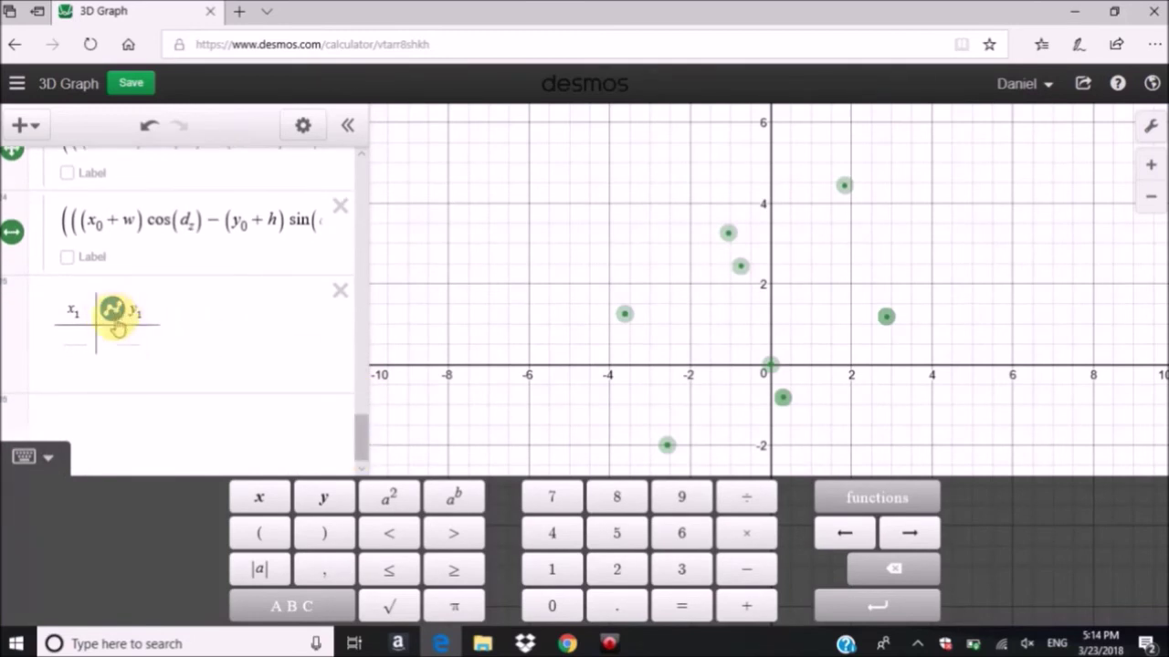
left_click(91, 336)
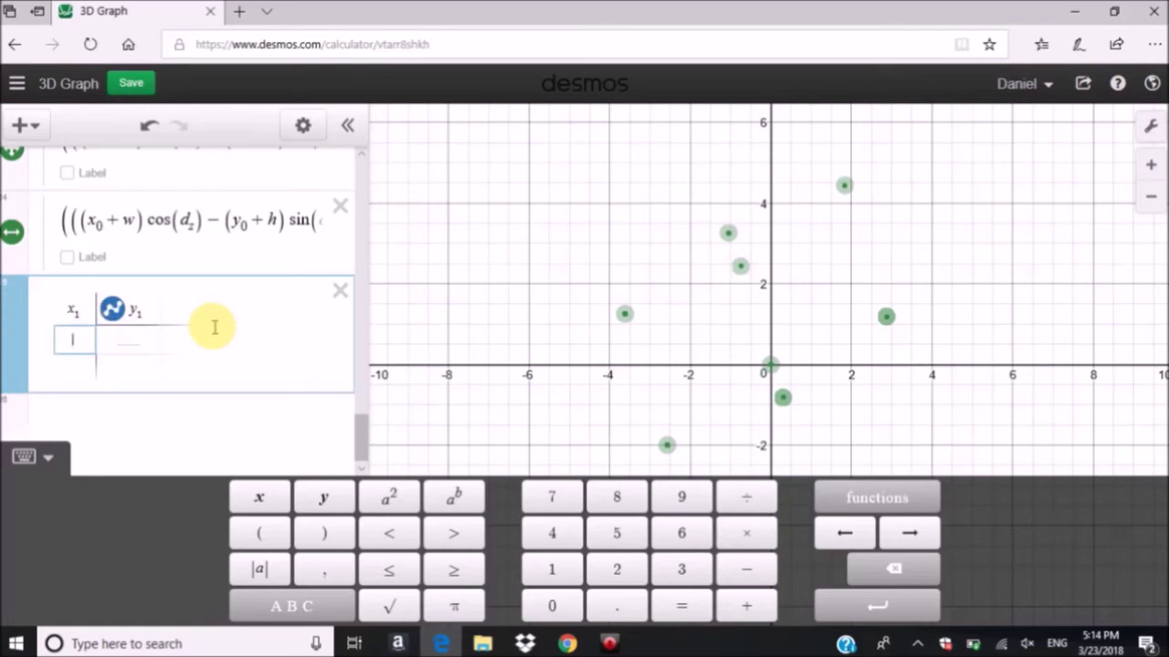
scroll(215, 327, "up", 4)
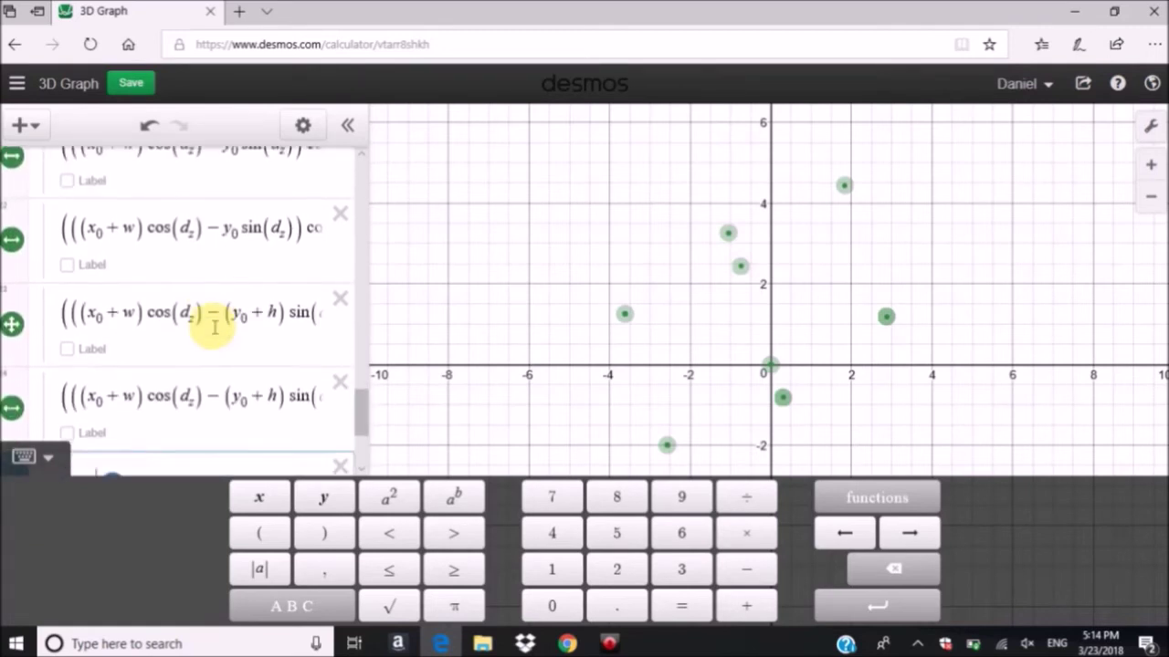
left_click(180, 313)
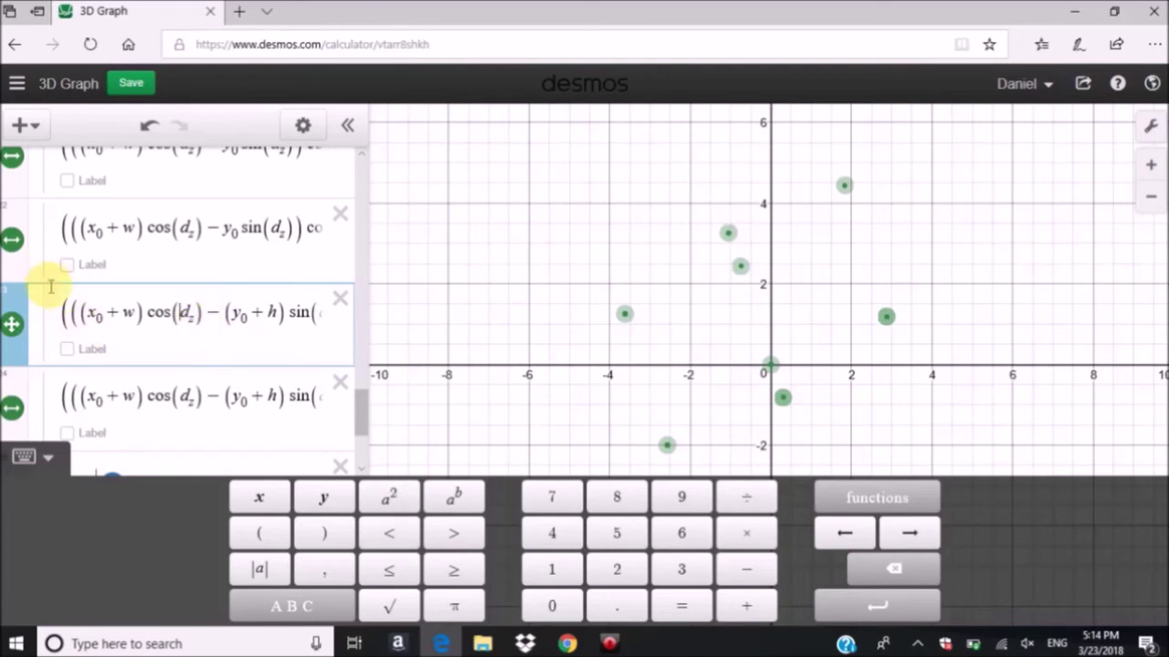
scroll(119, 322, "up", 2)
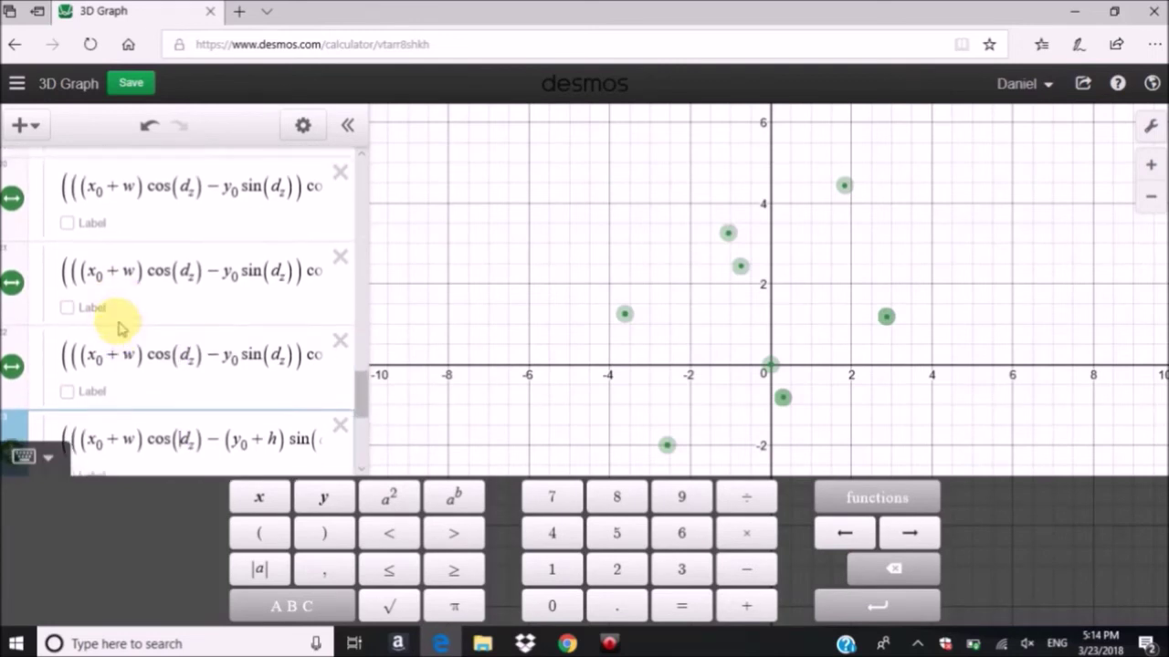
scroll(118, 322, "down", 6)
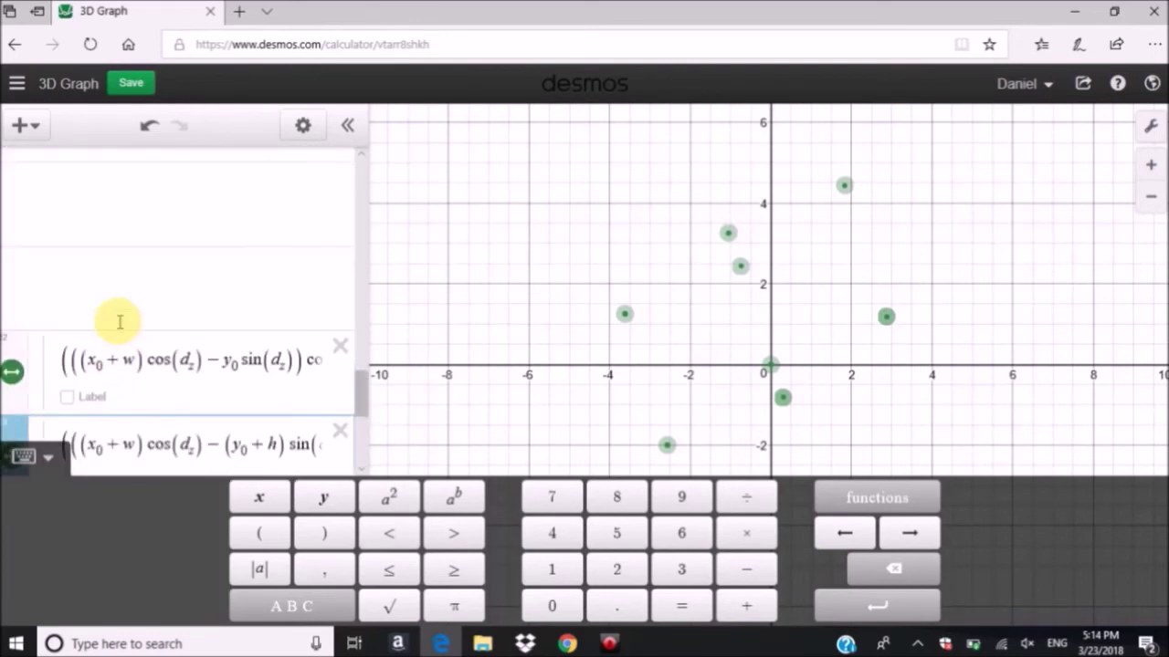
scroll(177, 326, "down", 3)
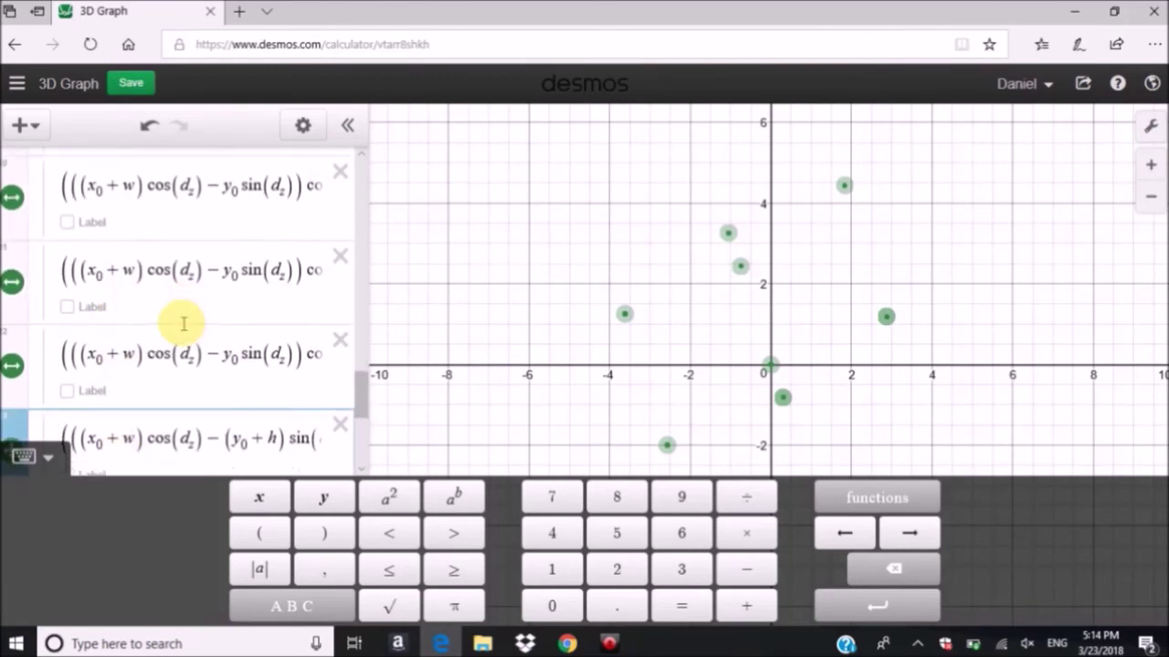
left_click(177, 339)
scroll(183, 345, "down", 2)
scroll(183, 326, "down", 3)
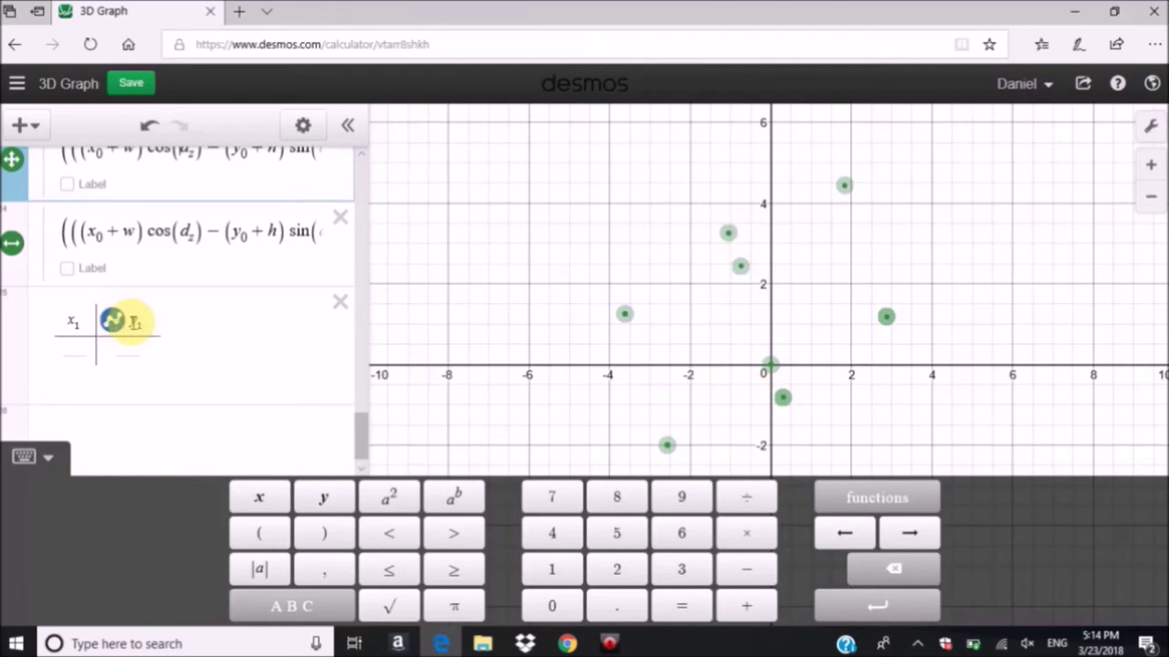
scroll(131, 322, "up", 4)
scroll(131, 321, "up", 5)
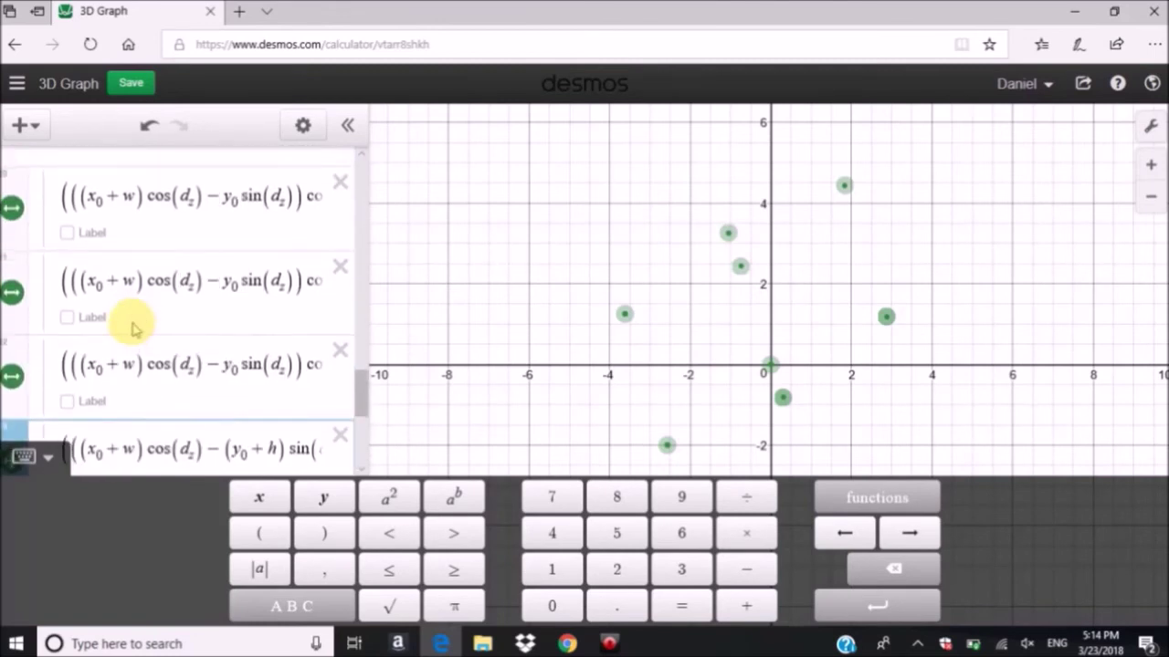
scroll(141, 315, "up", 5)
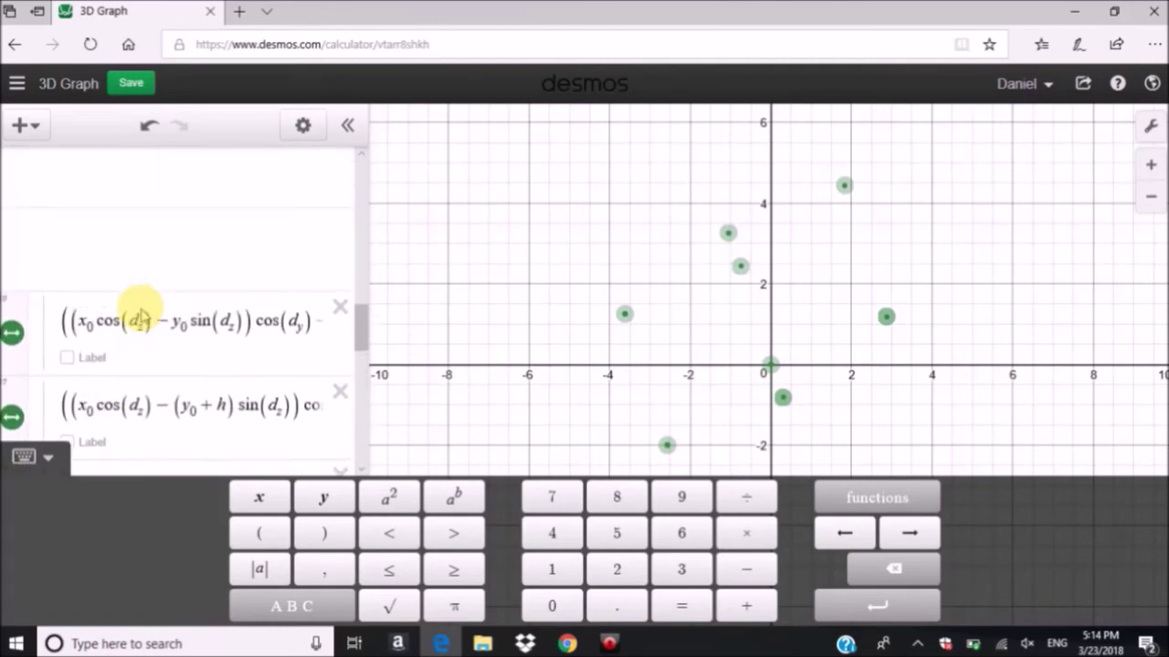
Step: Copy the first corner point's whole x-coordinate expression, from (x_0 cos(d_z) through − z_0 sin(d_y)
left_click_drag(61, 365, 274, 355)
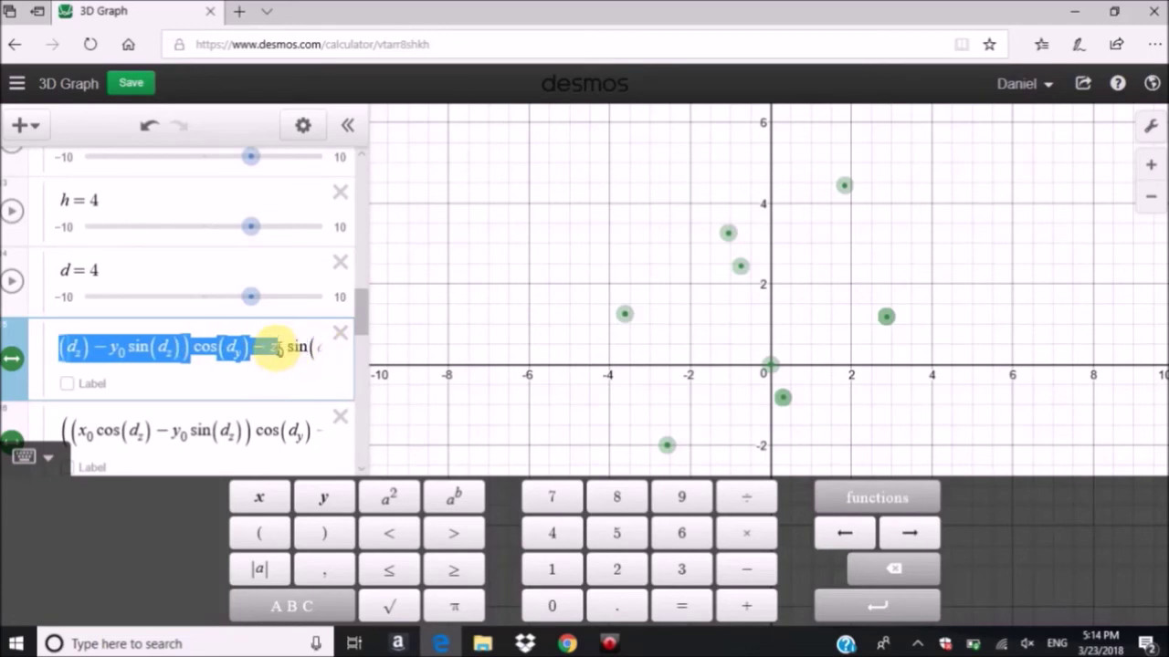
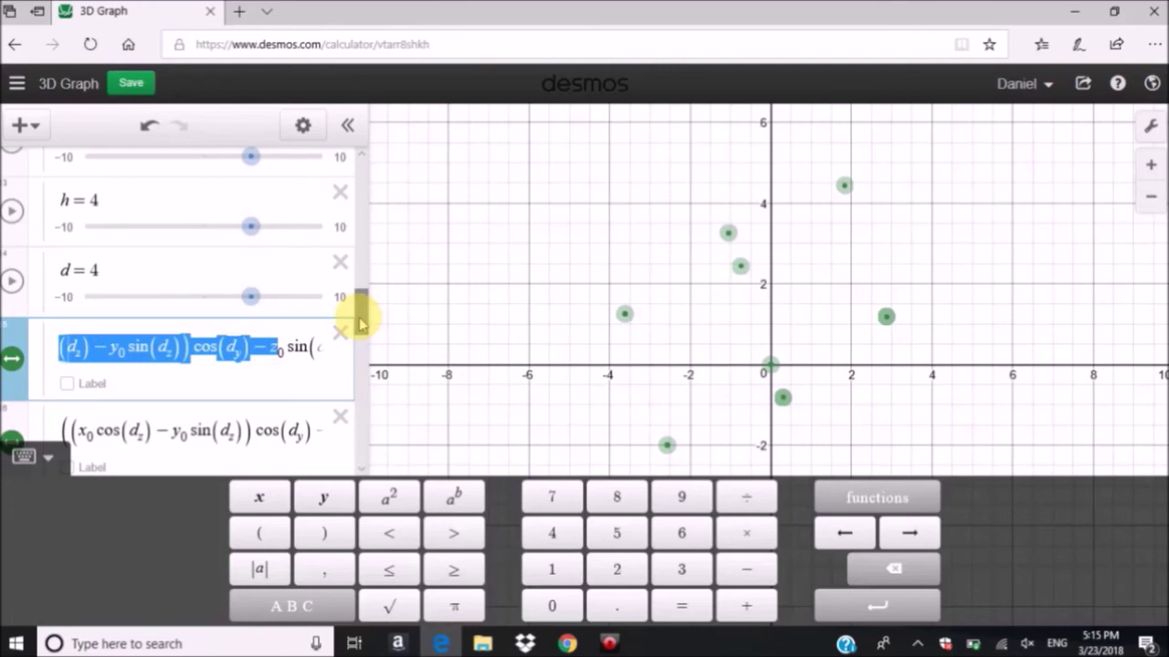
left_click(134, 354)
left_click(218, 345)
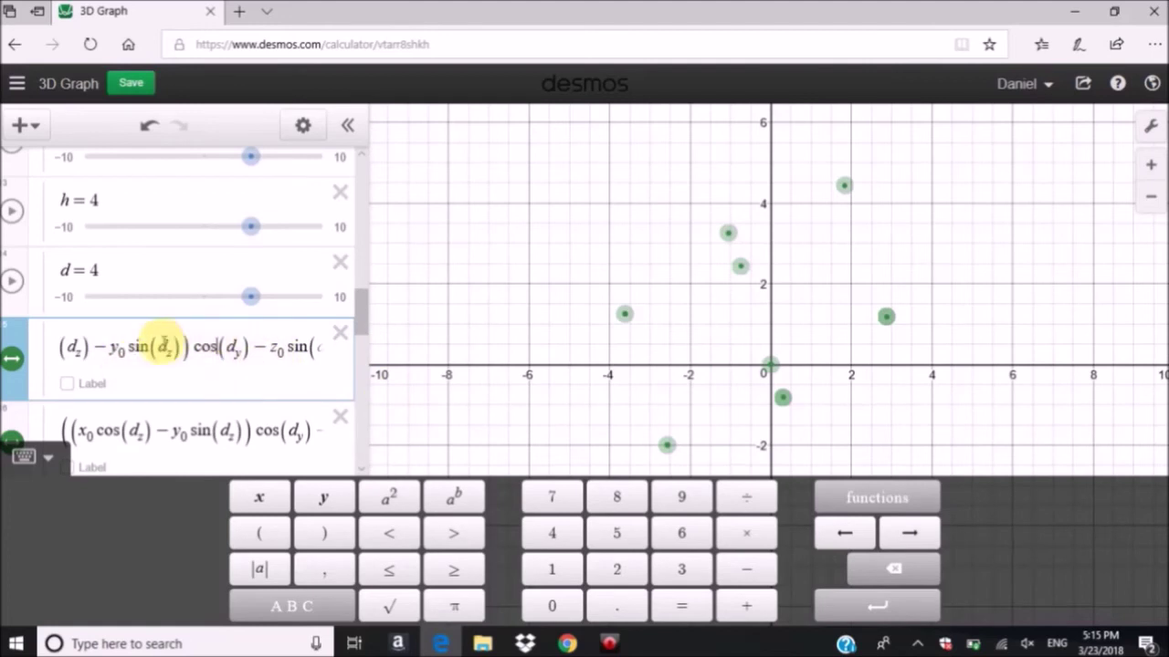
left_click(69, 348)
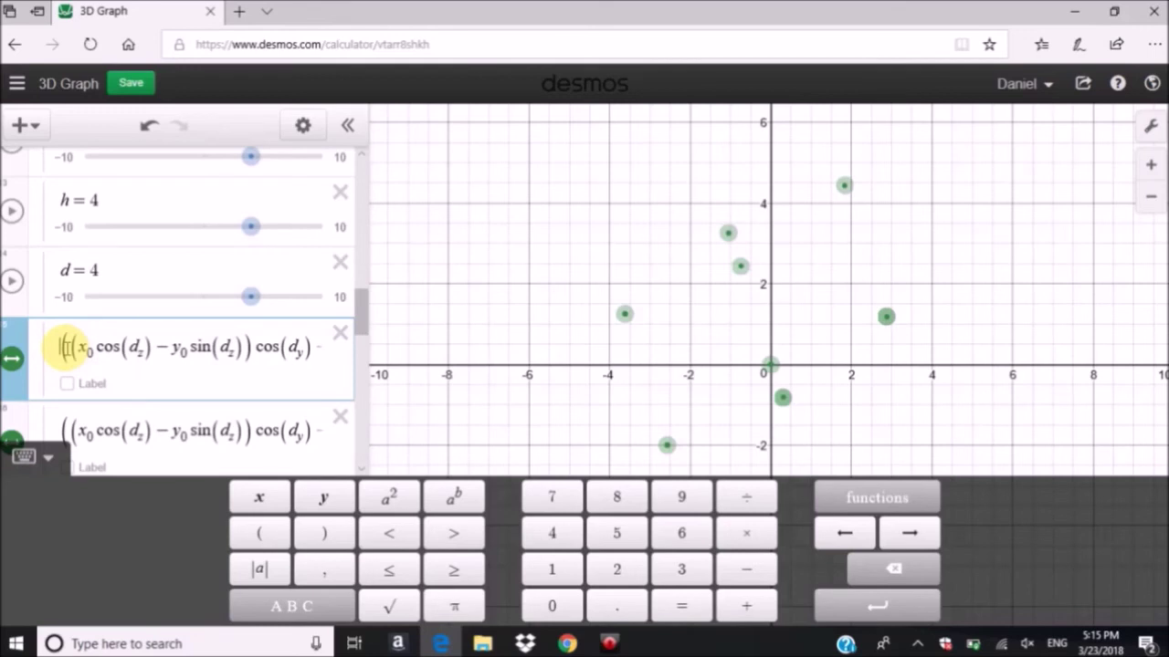
left_click_drag(72, 349, 214, 345)
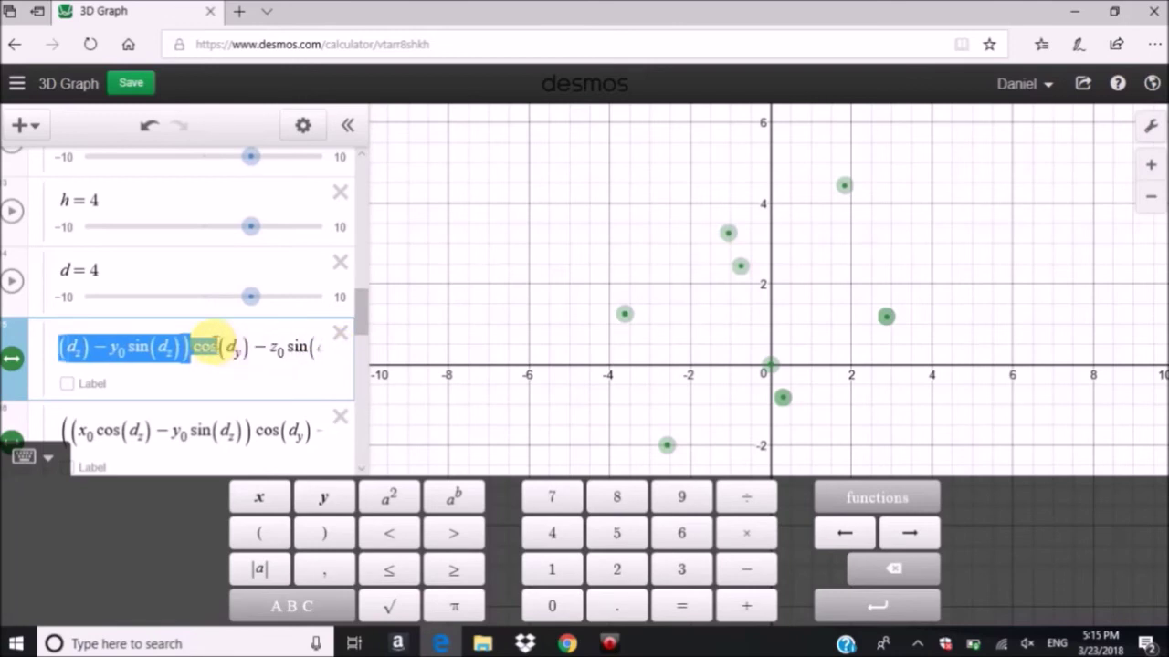
left_click_drag(358, 363, 290, 349)
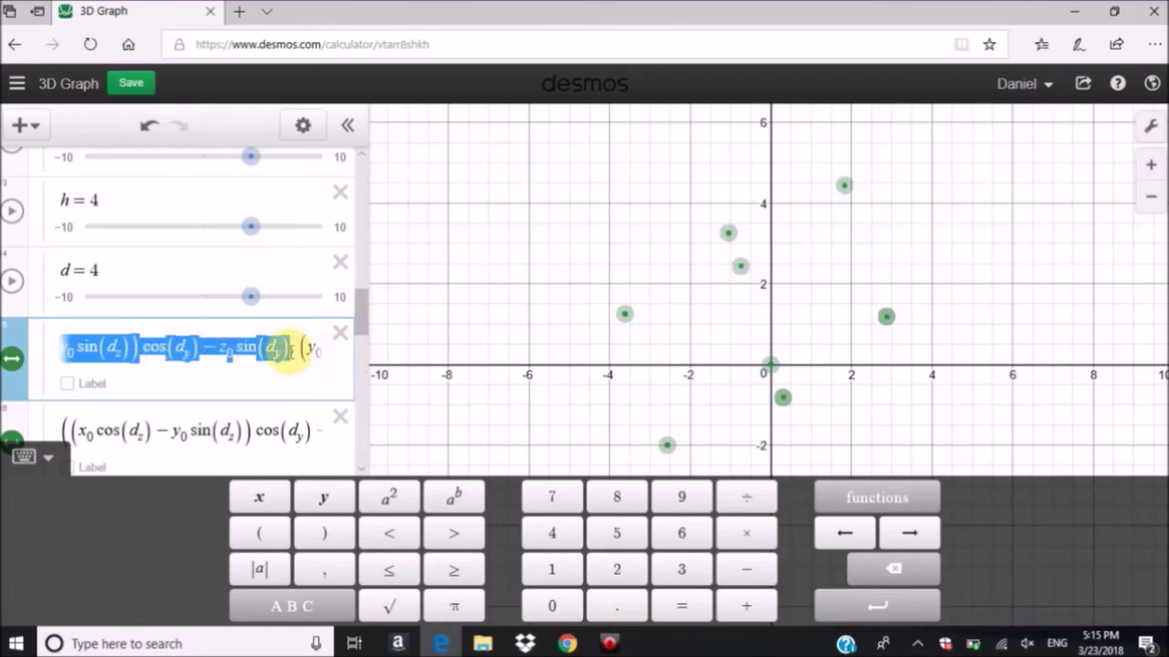
Step: Paste the copied x-coordinate expression into the first x_1 cell of the empty table
left_click_drag(365, 319, 361, 427)
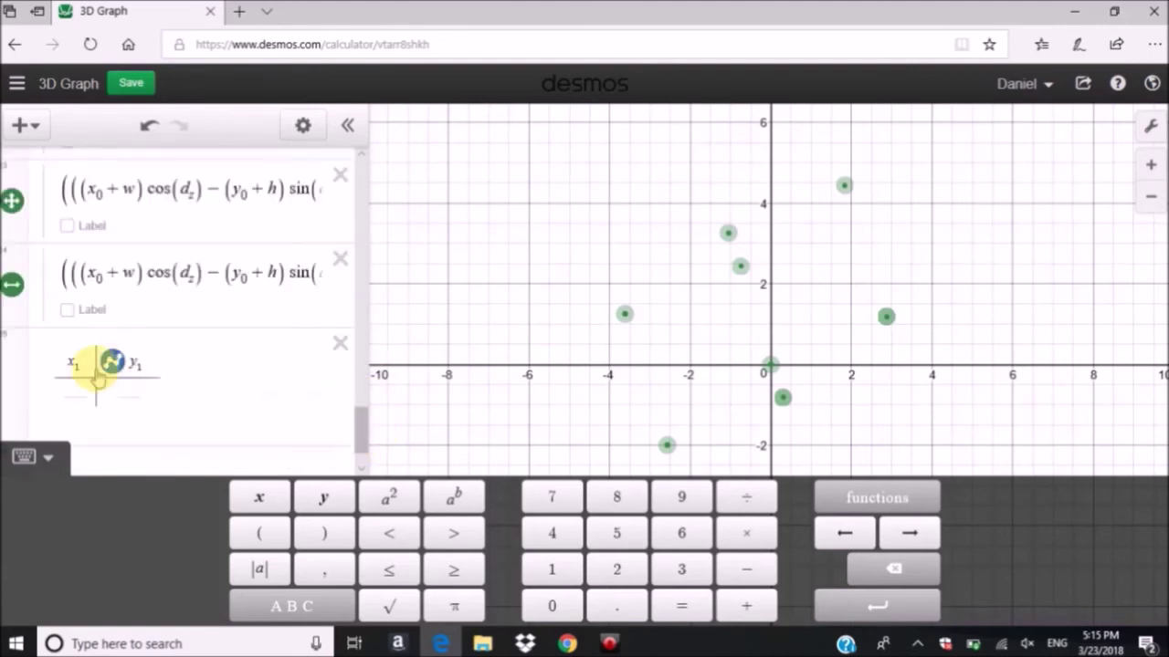
left_click(80, 387)
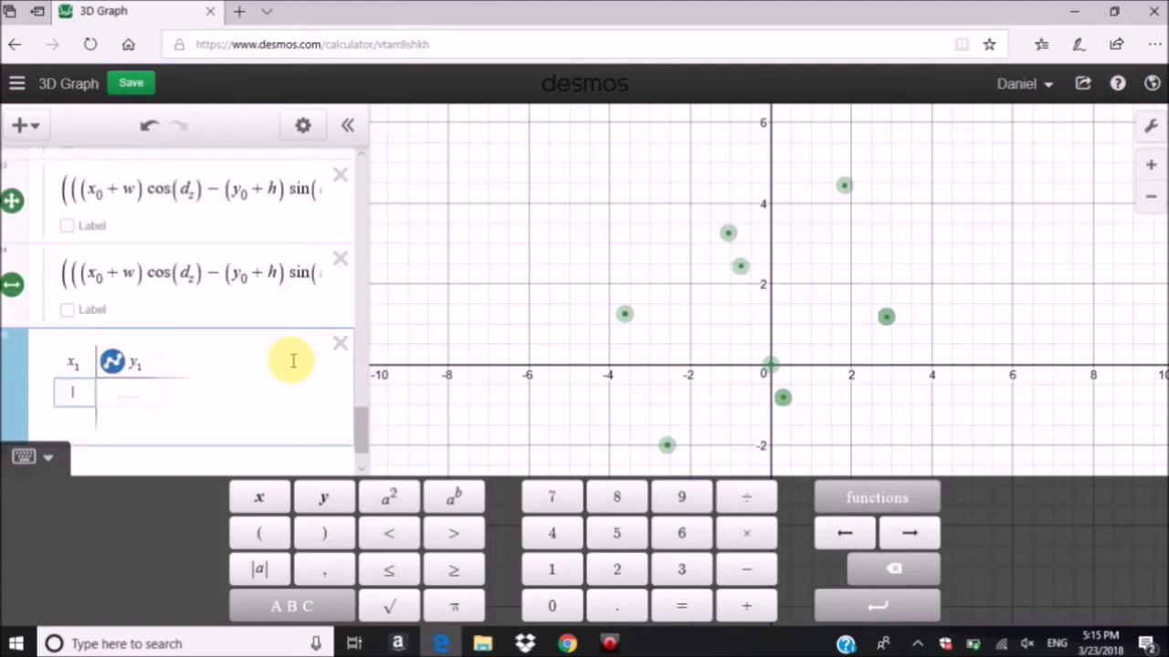
key("ctrl+v")
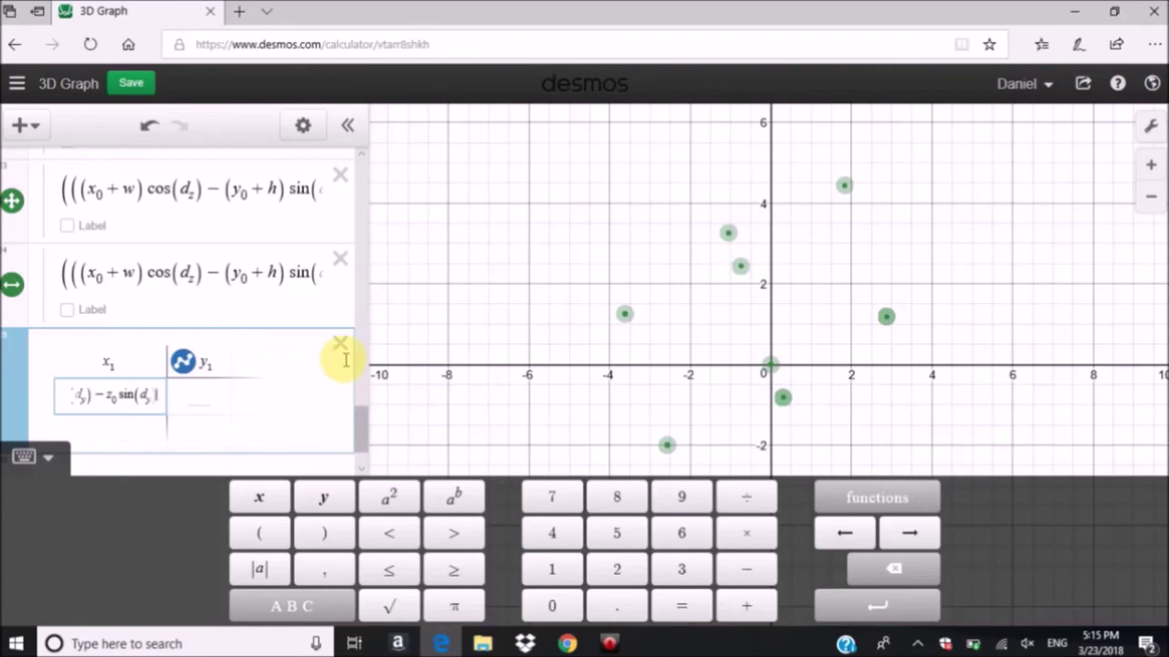
Step: Copy the first corner point's whole y-coordinate expression, from (y_0 cos(d_z) + x_0 sin(d_z)) through − z_0 sin(d_x)
left_click_drag(365, 436, 341, 318)
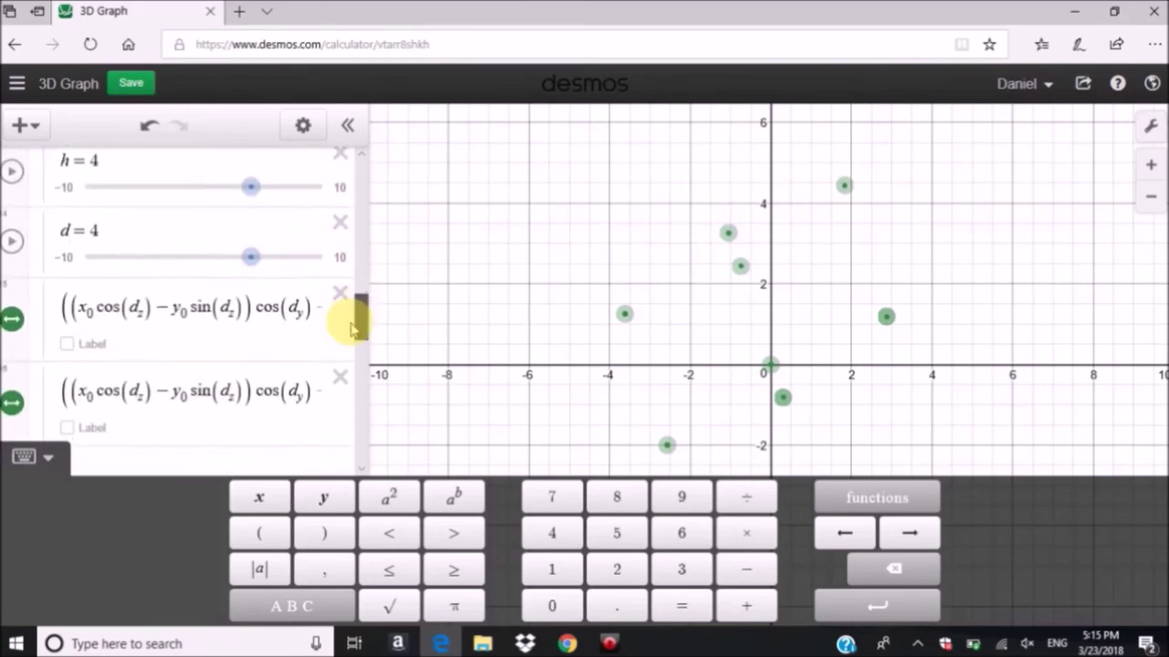
left_click(282, 307)
key("Right")
key("Right")
key("Right")
key("Right")
key("Right")
key("Right")
key("Right")
key("Right")
key("Right")
key("Right")
key("Right")
key("Right")
key("Right")
key("Right")
key("Right")
key("Right")
key("Right")
key("Right")
key("Right")
key("Right")
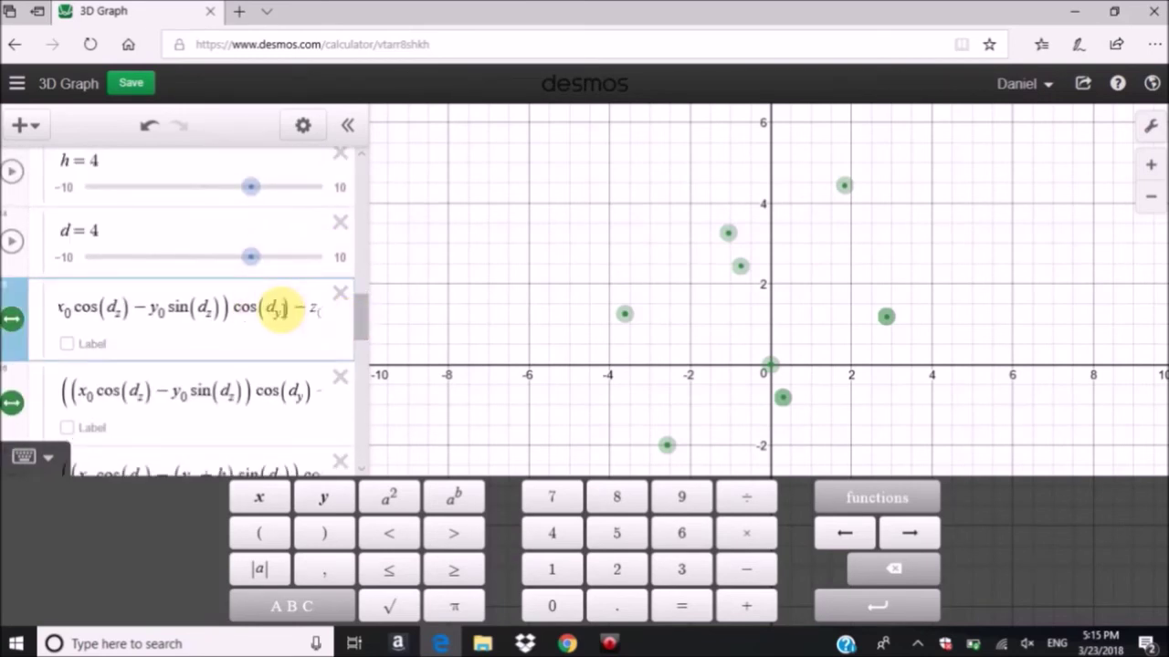
key("BackSpace")
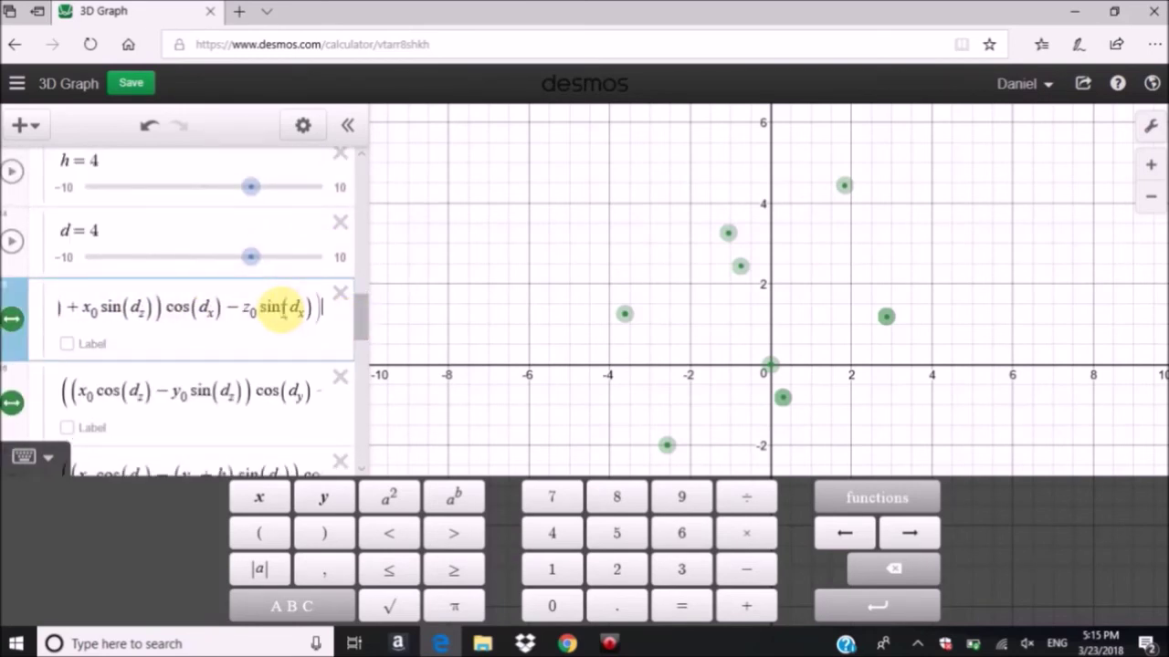
left_click_drag(311, 308, 115, 315)
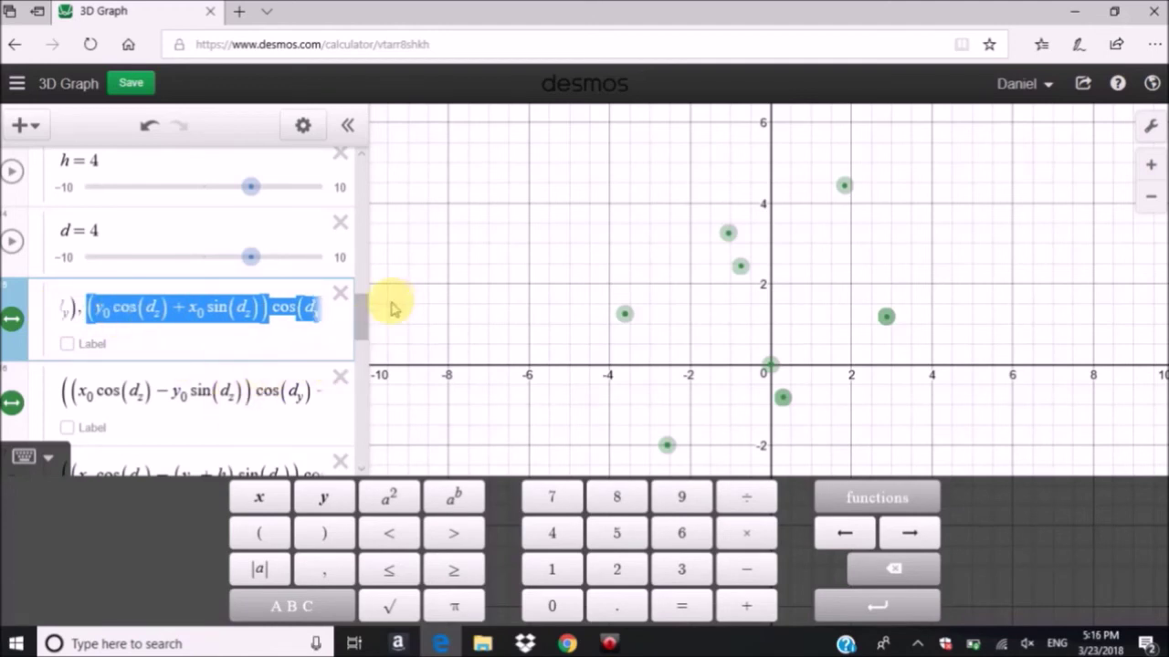
Step: Paste the copied y-coordinate expression into the first y_1 cell of the table
left_click_drag(364, 313, 363, 434)
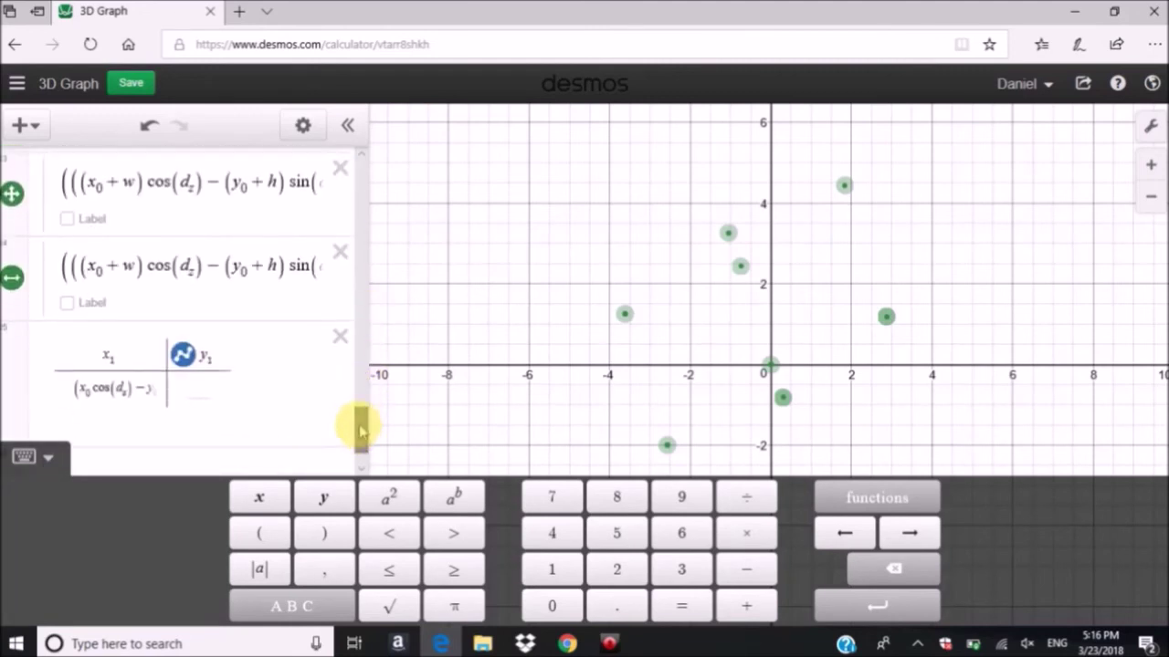
left_click(204, 389)
key("ctrl+v")
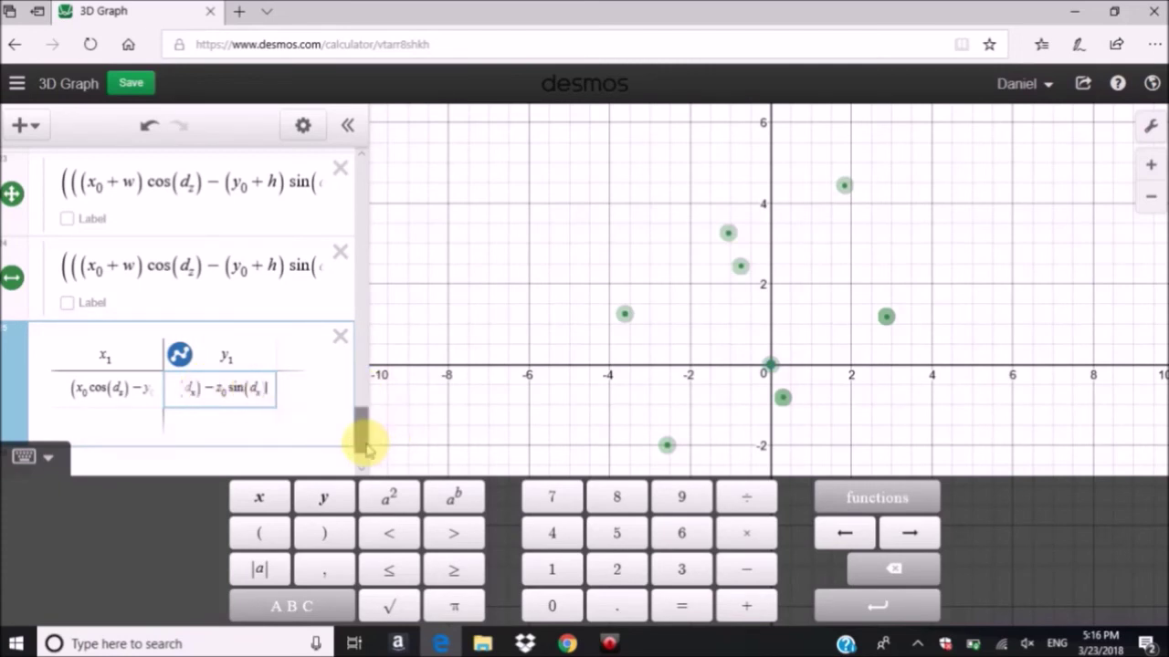
Step: Copy the second corner point's whole x-coordinate expression, from (x_0 cos(d_z) through − (z_a + d) sin(d_y)
left_click_drag(363, 447, 329, 170)
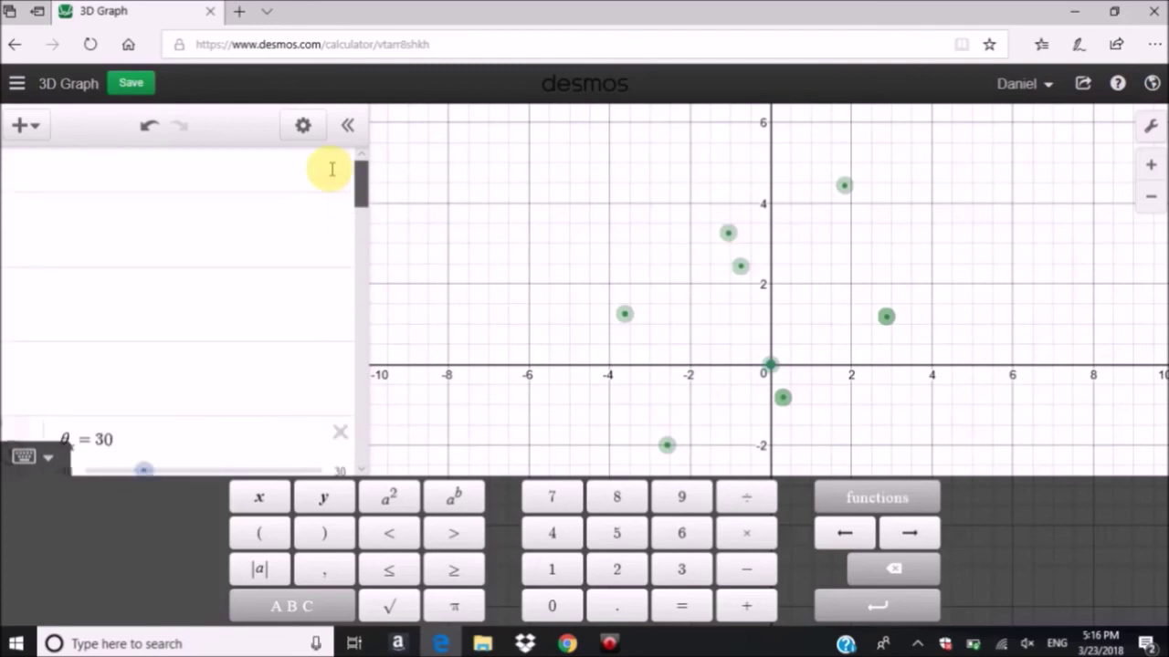
scroll(209, 243, "down", 3)
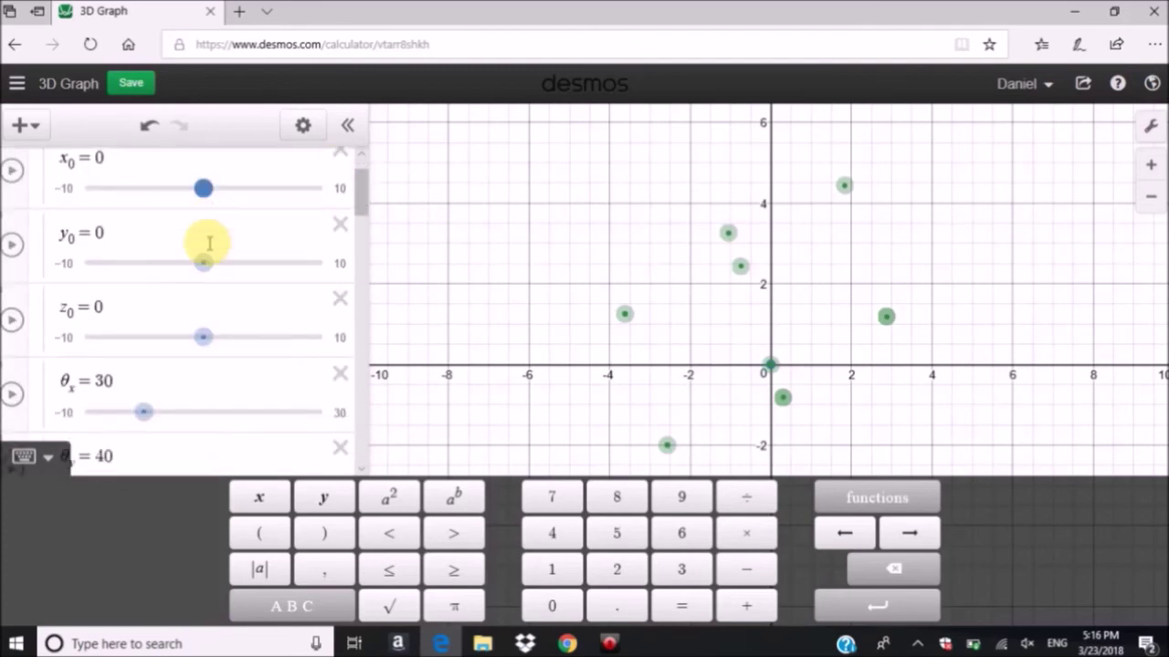
scroll(209, 242, "down", 8)
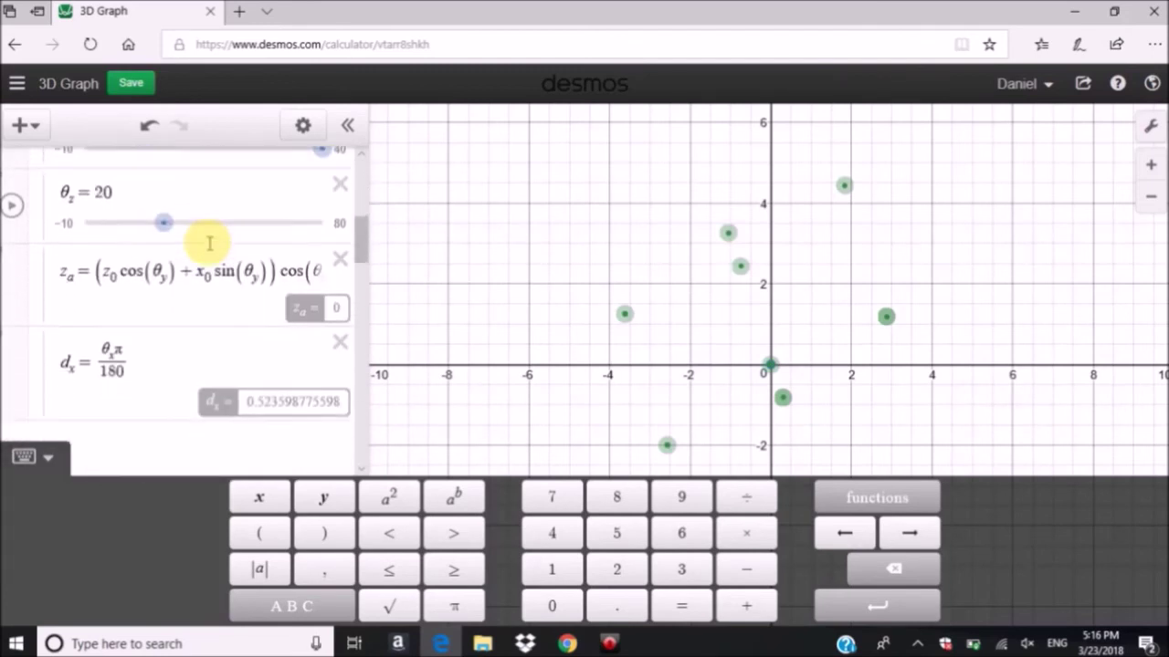
scroll(209, 243, "down", 10)
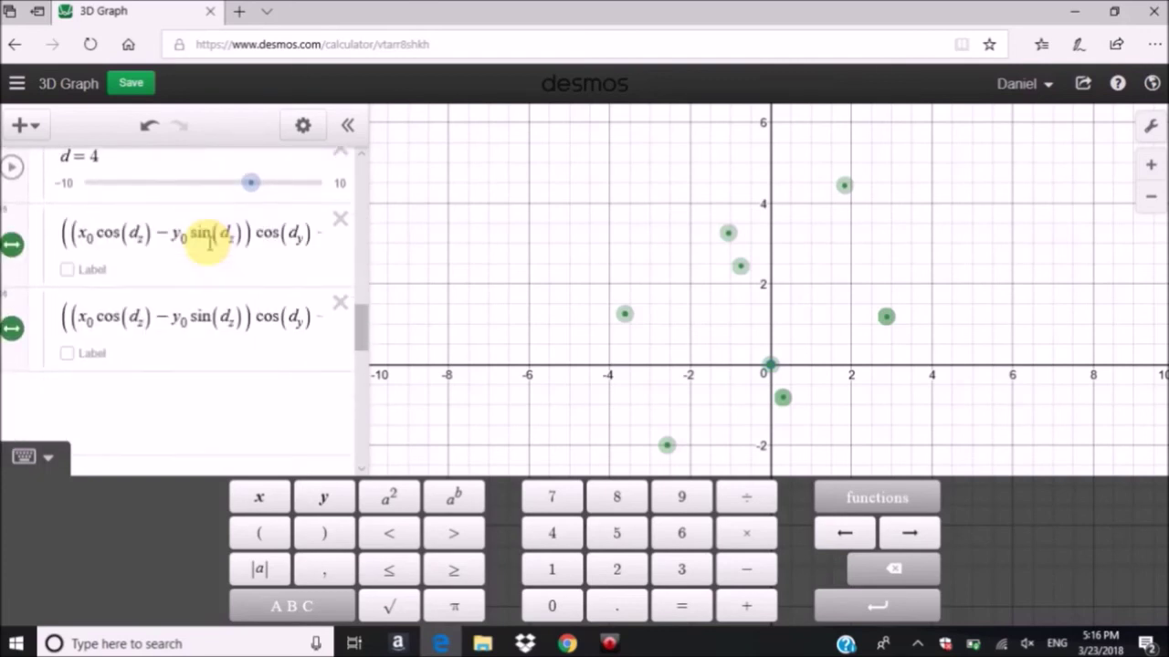
left_click(81, 231)
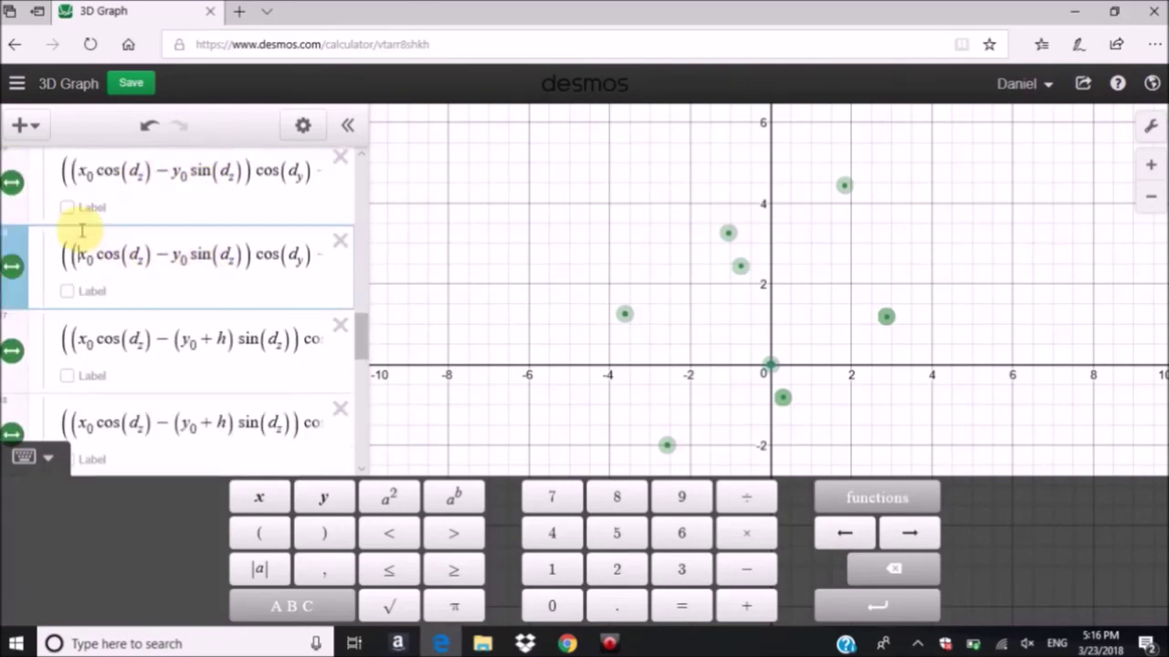
left_click(77, 255)
left_click_drag(73, 255, 291, 263)
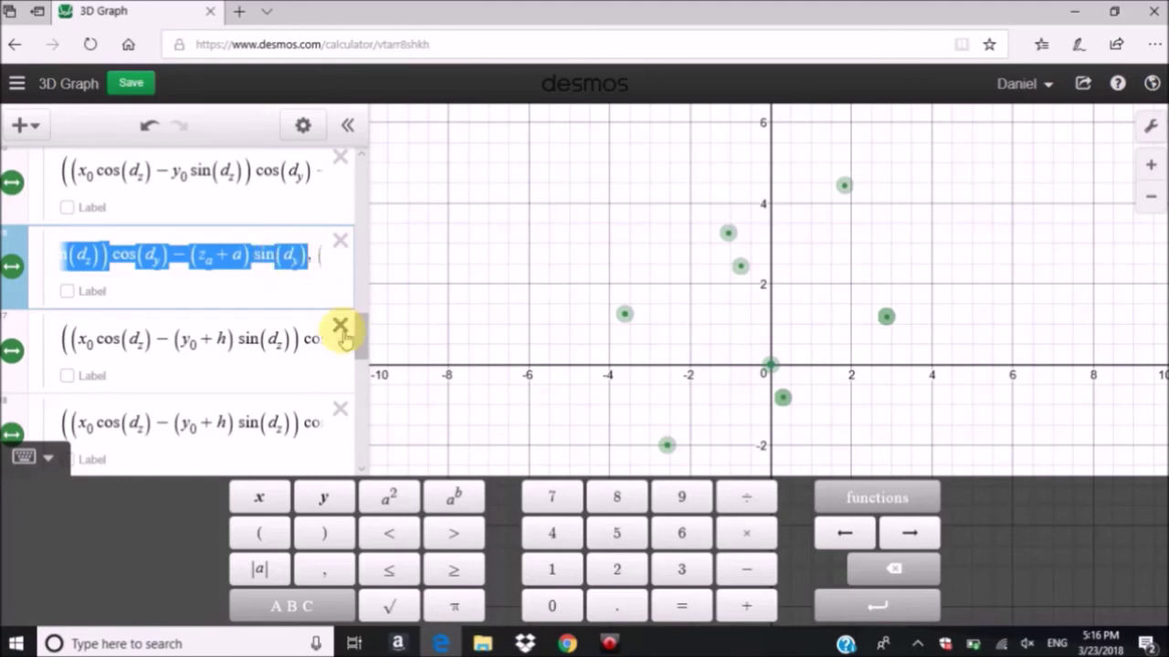
Step: Add a second row to the table and paste the copied x-coordinate expression into its x_1 cell
scroll(278, 339, "down", 5)
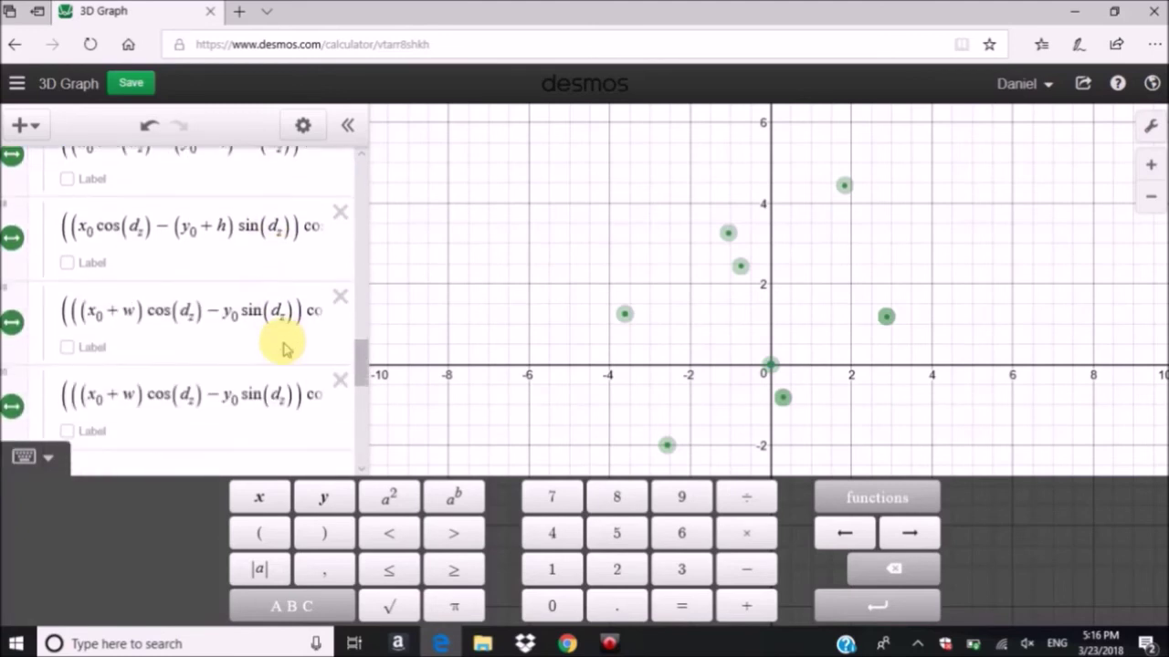
scroll(282, 338, "down", 3)
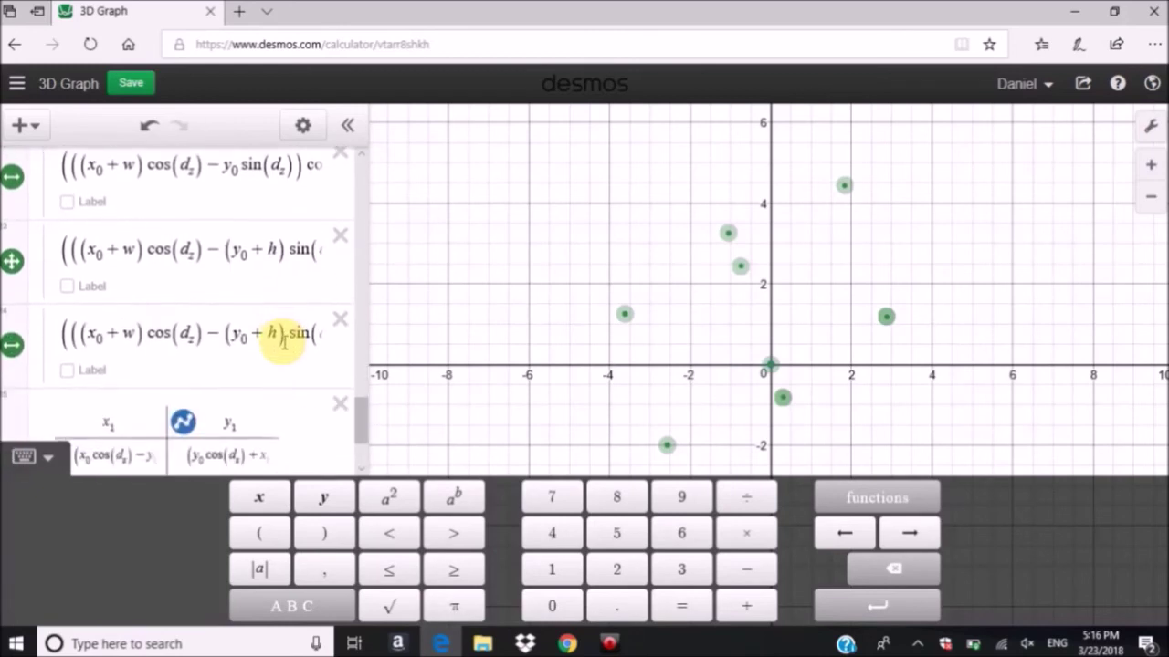
scroll(285, 343, "down", 1)
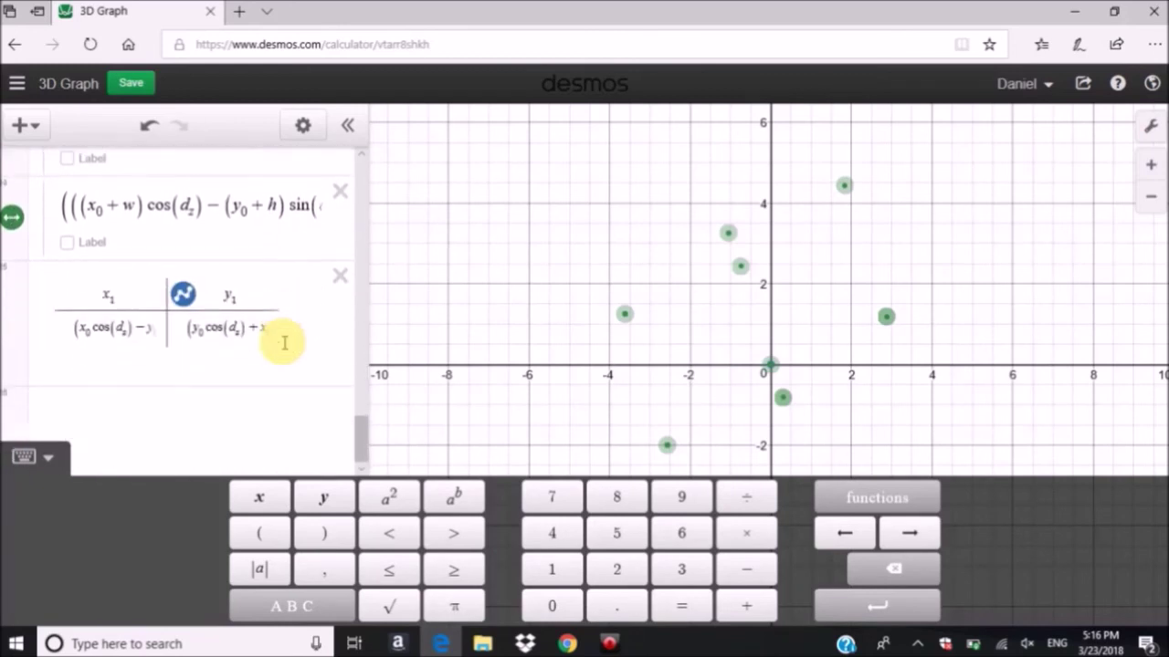
left_click(148, 333)
key("Return")
key("ctrl+v")
left_click(246, 366)
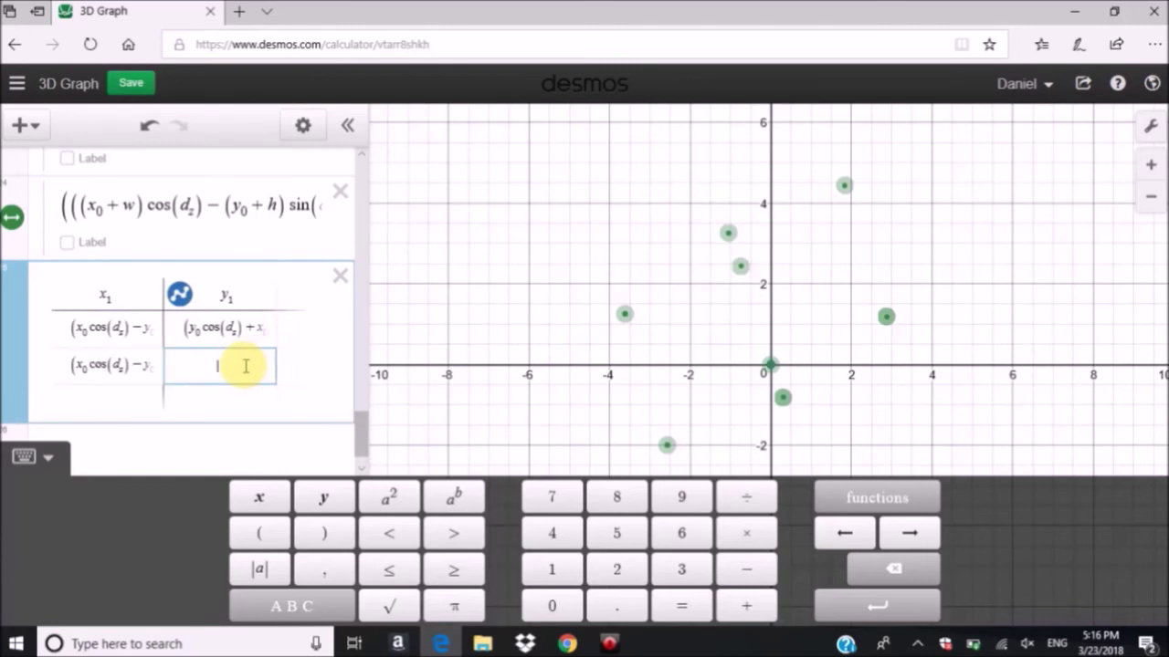
key("ctrl+v")
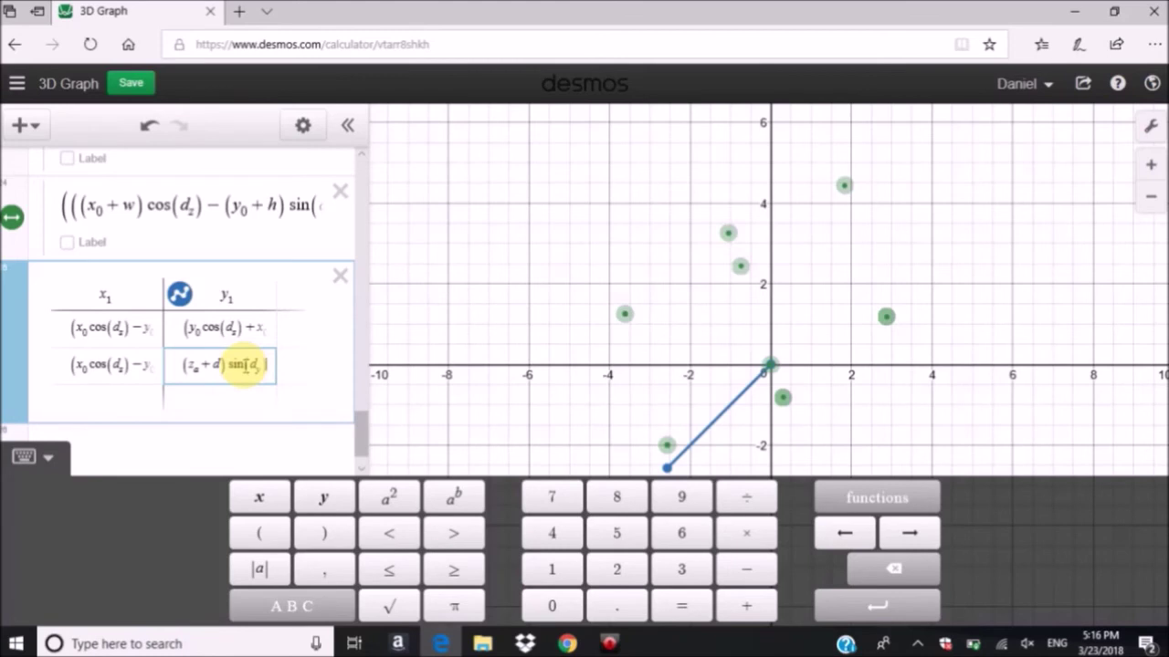
key("ctrl+z")
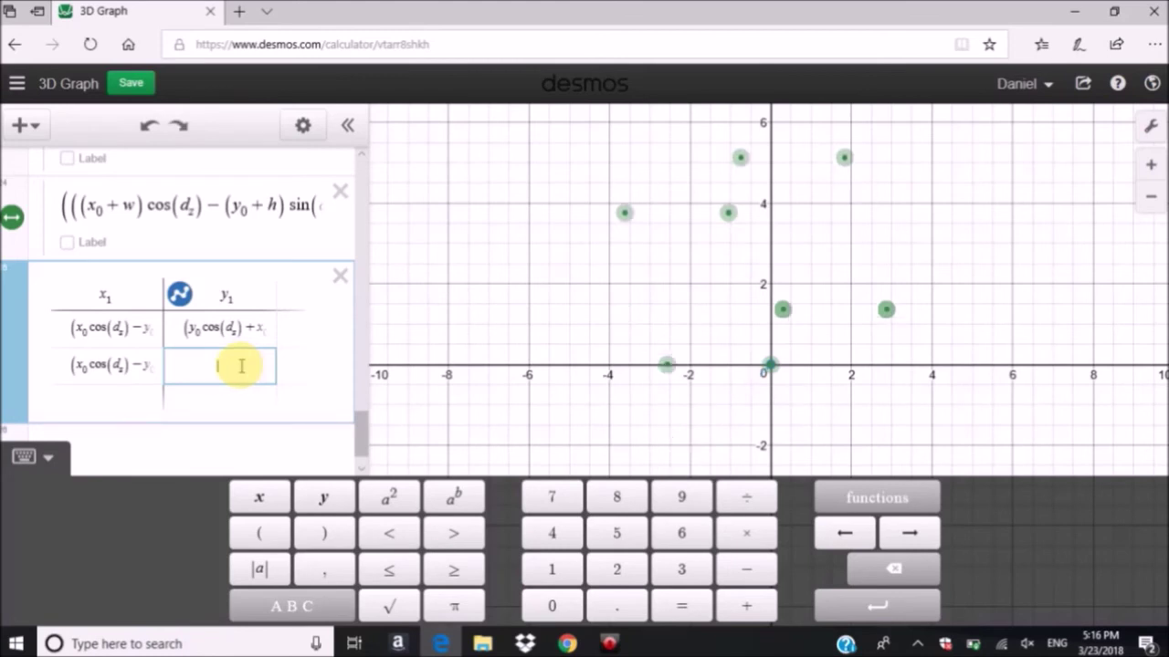
Step: Copy the second corner point's whole y-coordinate expression, from (y_0 cos(d_z) + x_0 sin(d_z)) through − (z_0 + d) sin(d_x)
scroll(232, 317, "up", 5)
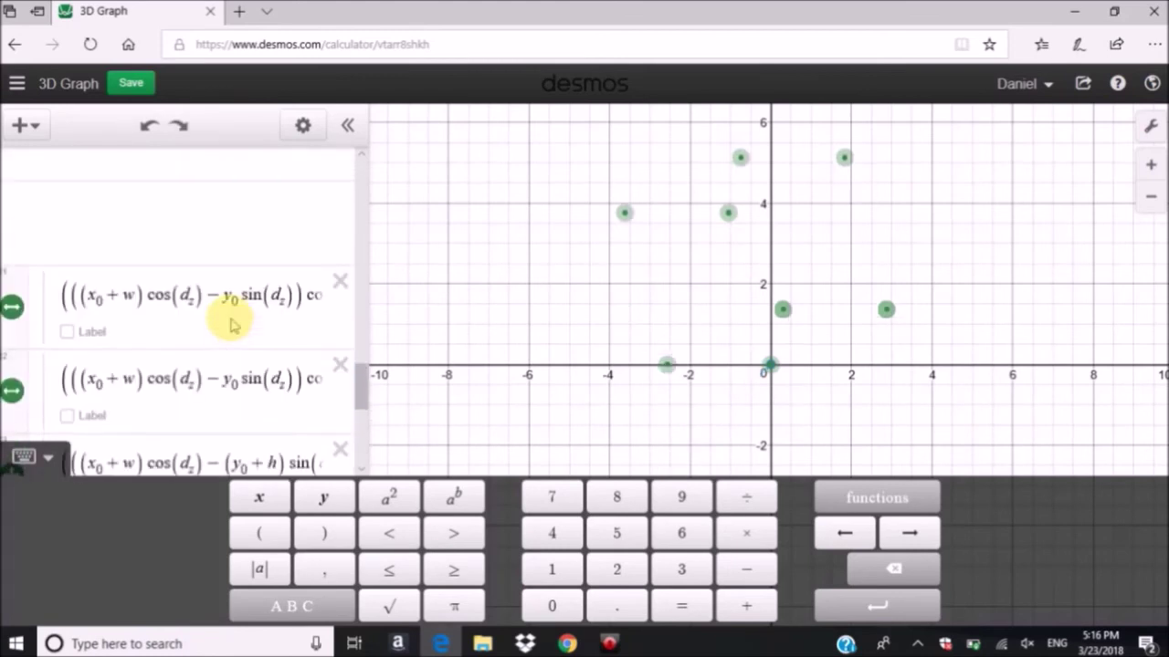
scroll(228, 317, "up", 3)
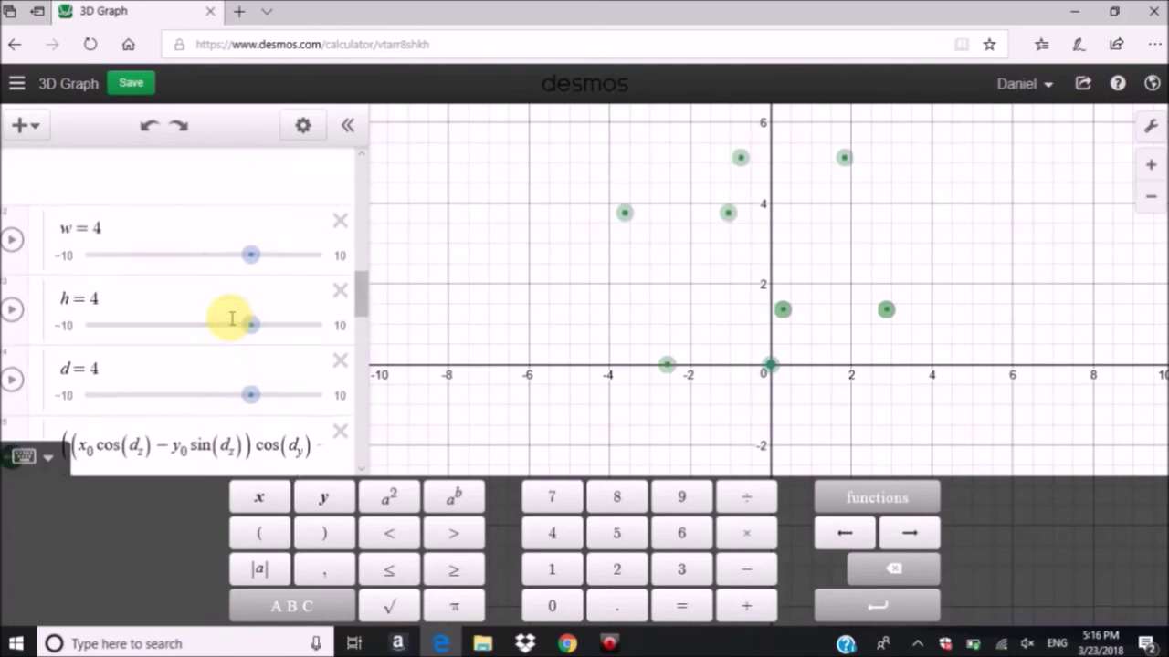
scroll(228, 320, "down", 2)
scroll(224, 356, "down", 1)
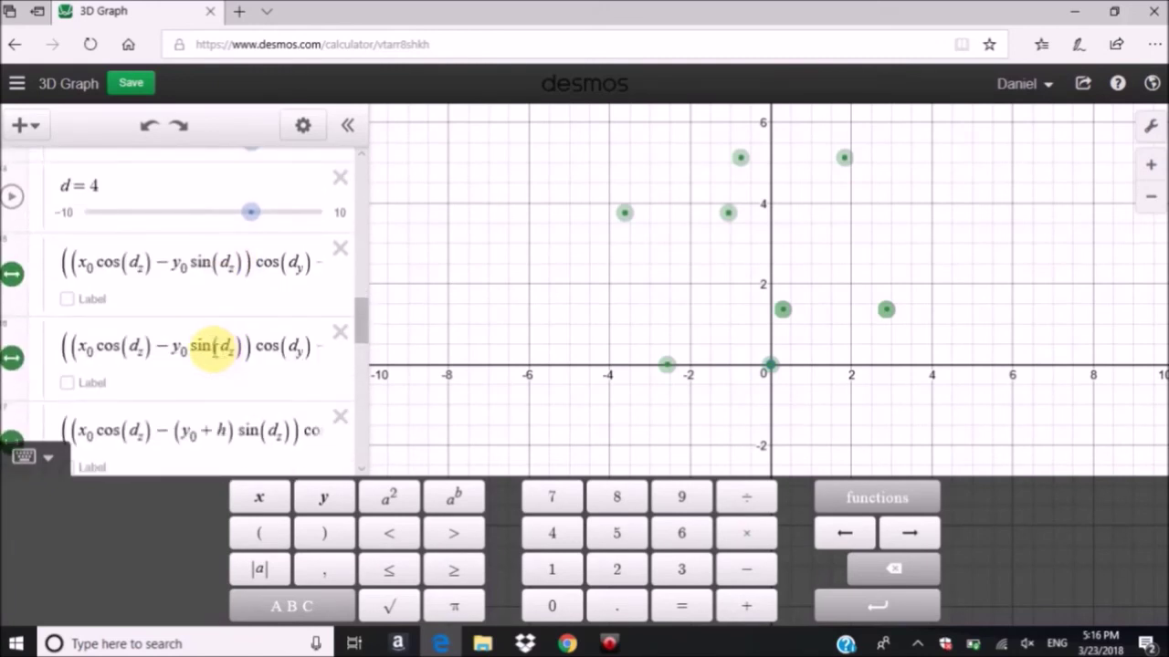
left_click(213, 346)
key("Right")
key("Right")
key("Right")
key("Right")
key("Right")
key("Right")
key("Right")
key("Right")
key("Right")
key("Right")
key("Right")
key("Right")
key("Right")
key("Right")
key("Right")
key("Right")
key("Right")
key("Right")
key("Right")
key("Right")
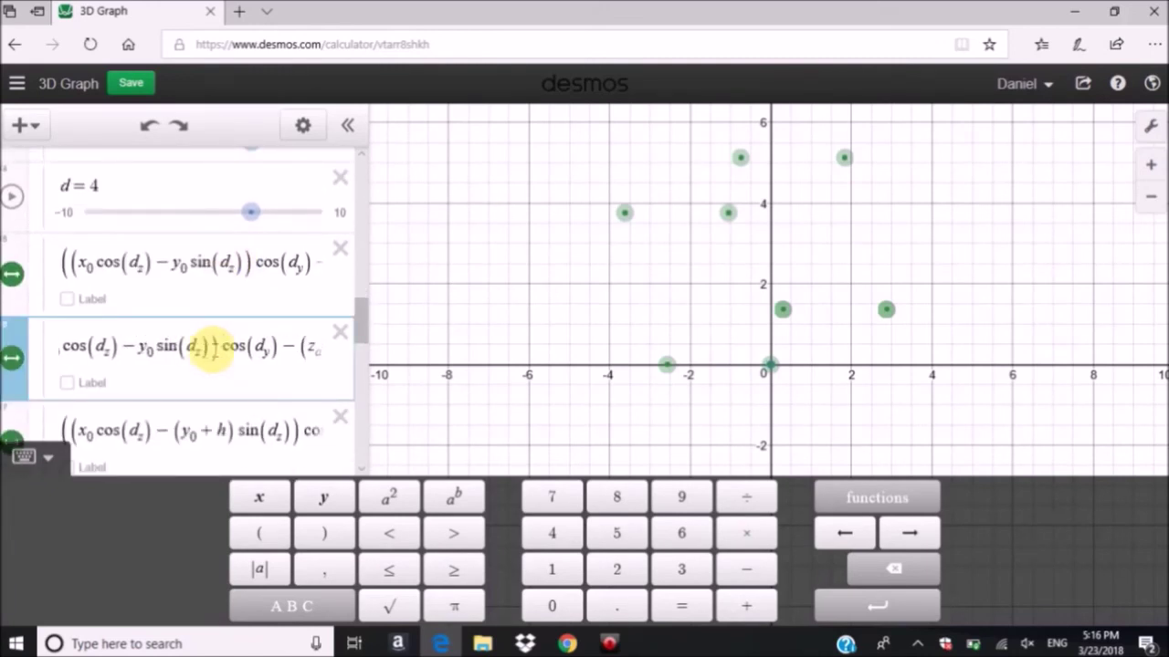
key("Right")
key("Right")
key("Right")
key("Right")
key("Right")
key("Right")
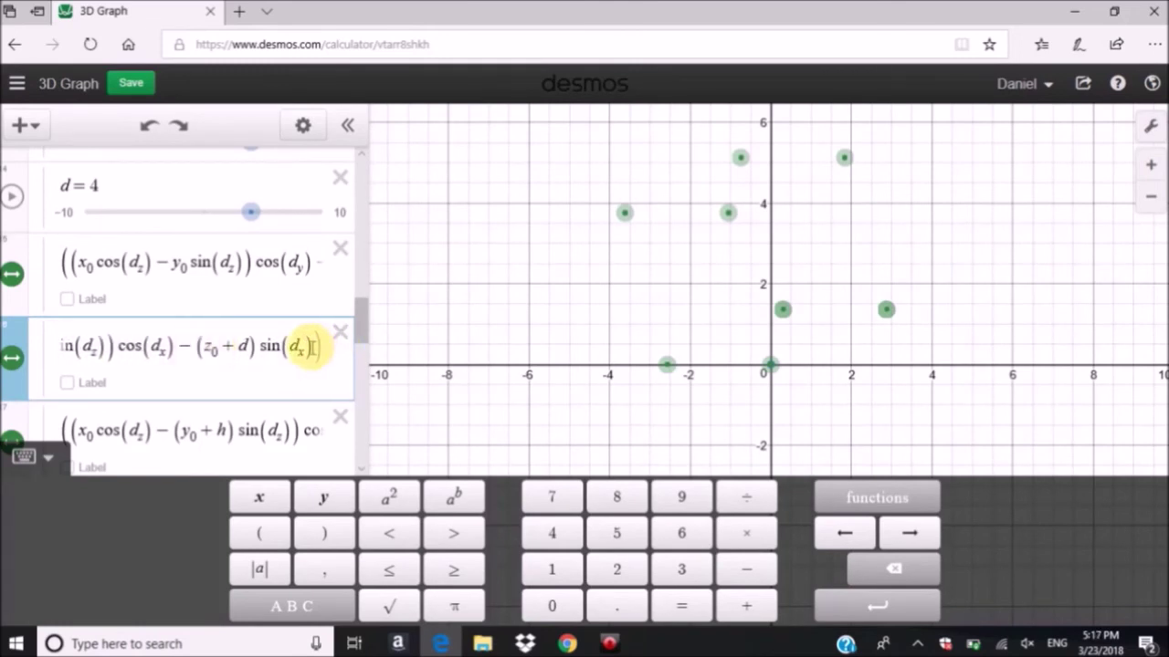
left_click_drag(306, 345, 201, 396)
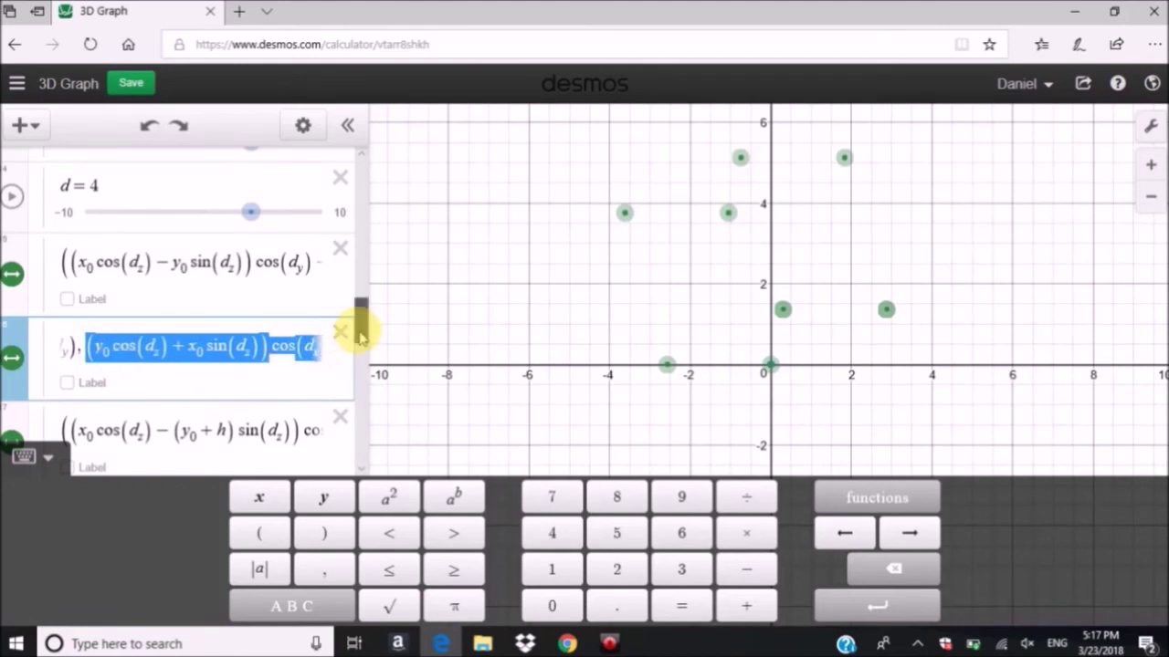
Step: Paste the copied y-coordinate expression, ending in (z_0 + d) sin(d_x), into the second y_1 cell of the table
left_click_drag(359, 323, 363, 461)
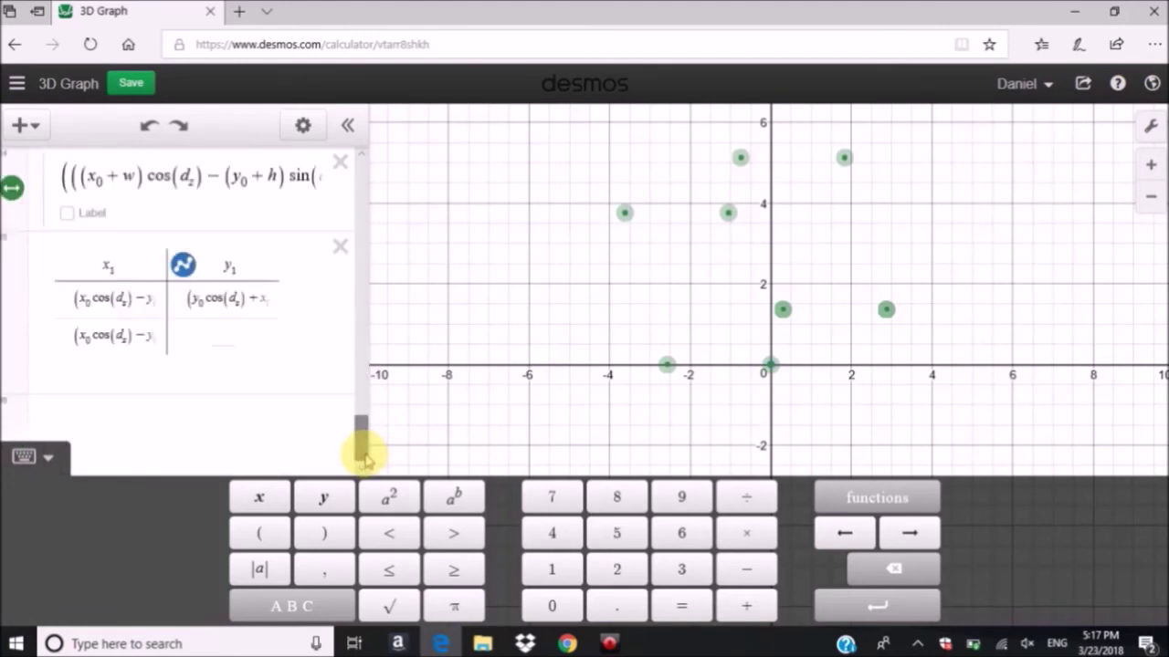
left_click(213, 341)
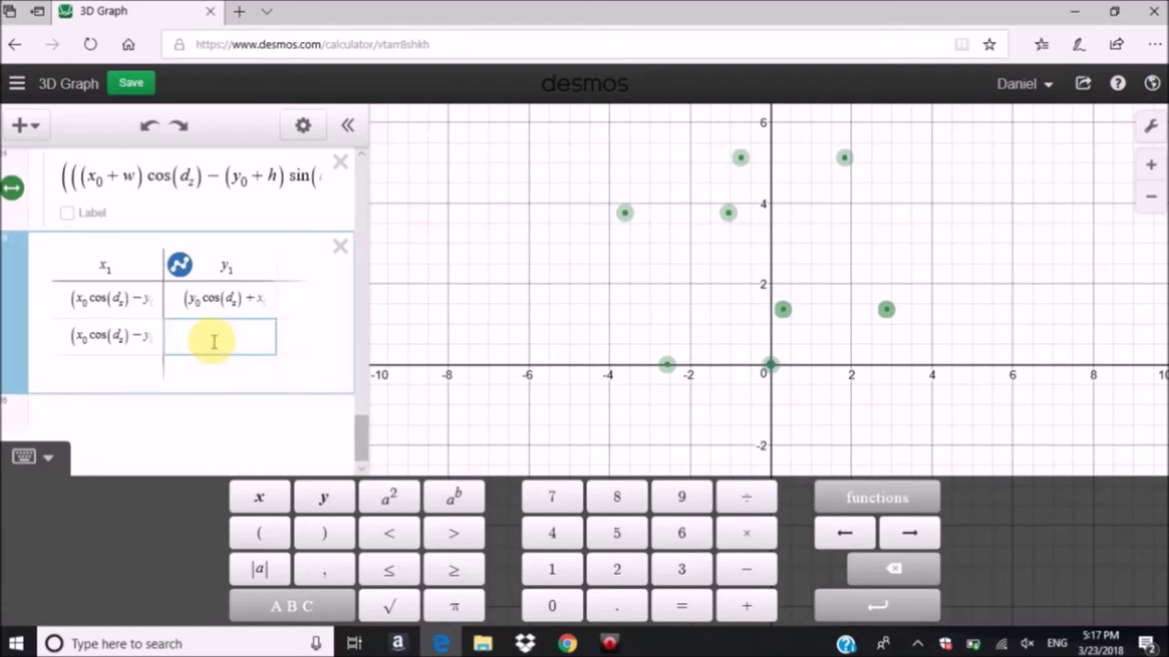
type("(y0+h)sin(dz)")
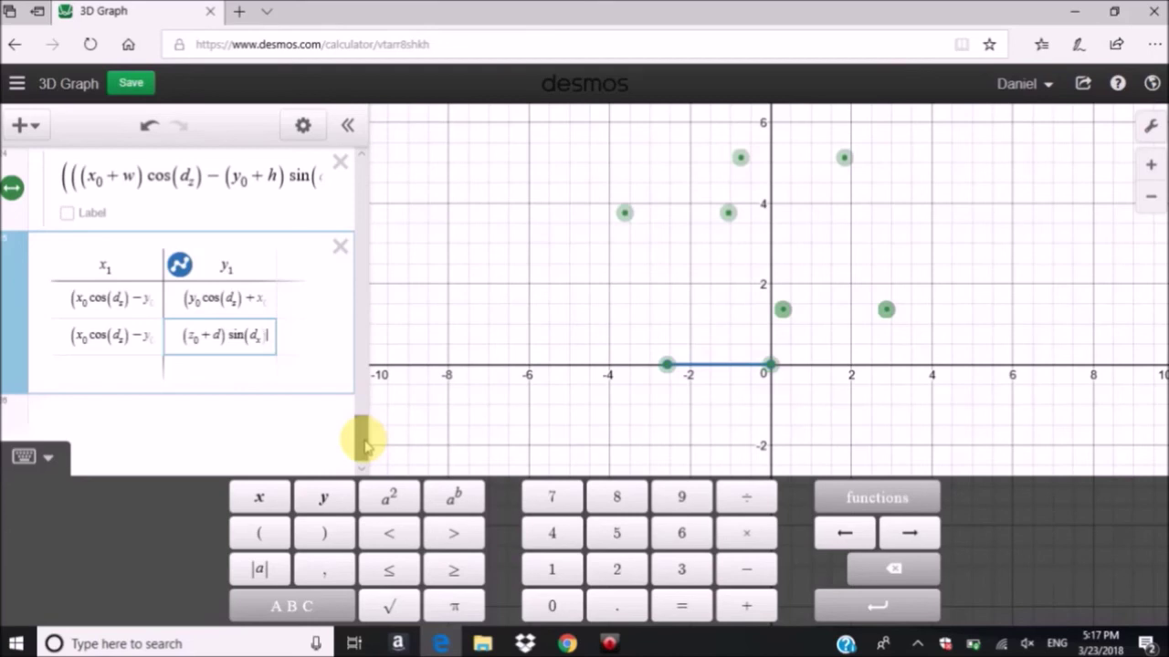
Step: Examine the full x_1 and y_1 expressions entered in the table's first two rows
left_click_drag(365, 441, 365, 438)
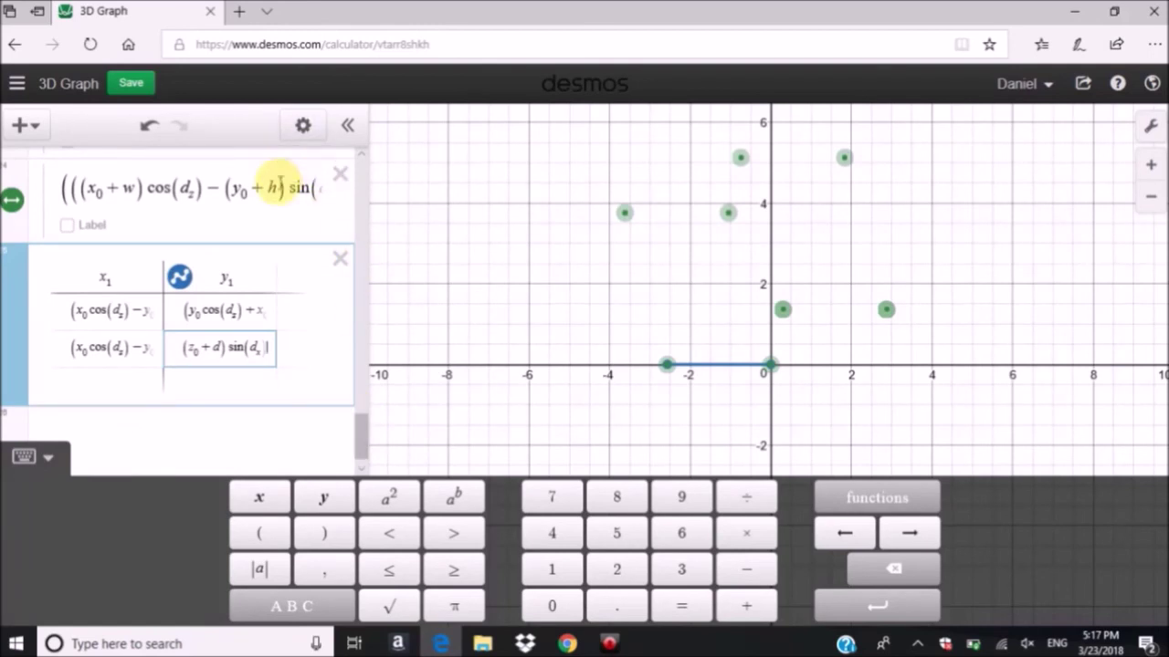
scroll(280, 180, "up", 3)
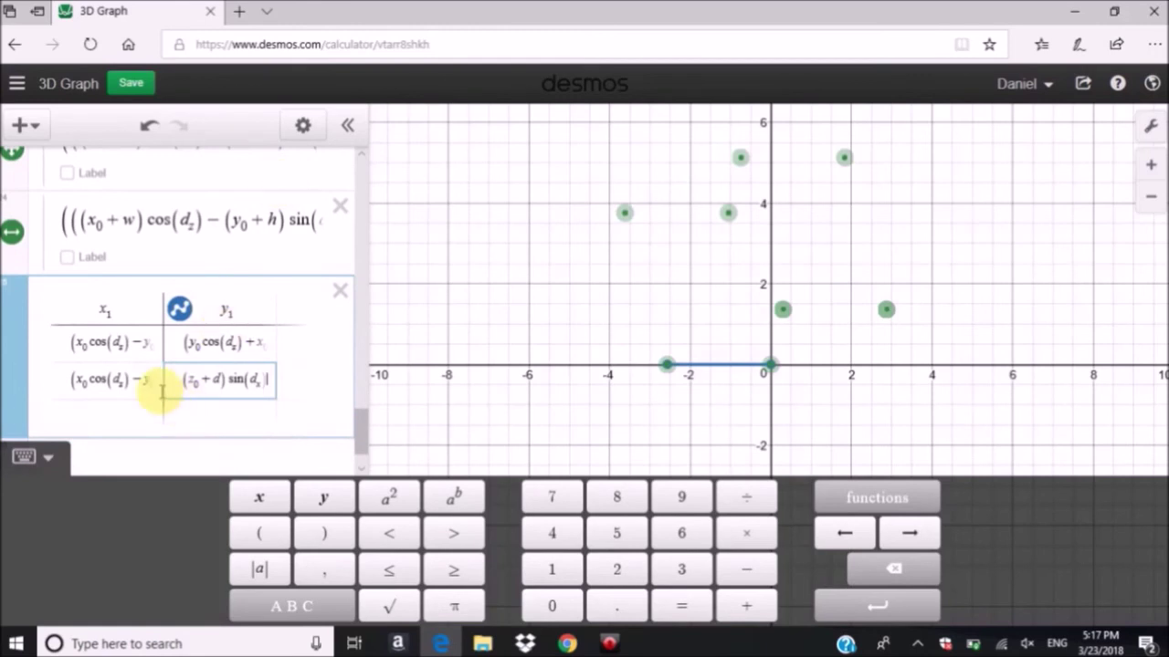
double_click(117, 377)
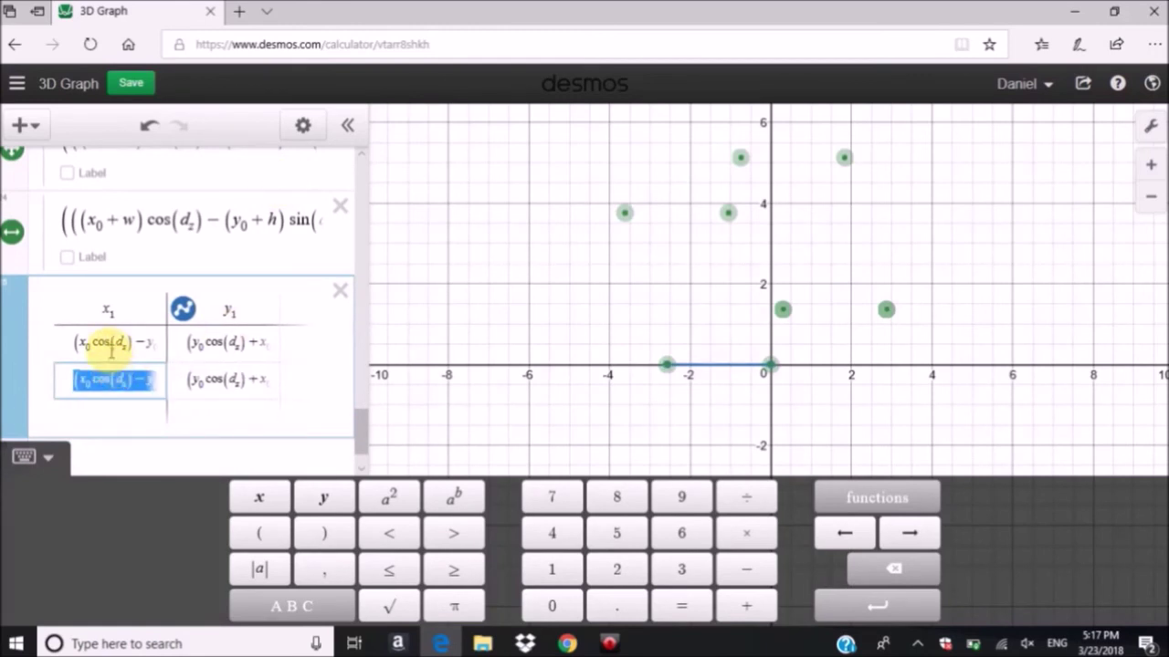
left_click(112, 350)
key("Right")
key("Right")
key("Right")
key("Right")
key("Right")
key("Right")
key("Right")
key("Right")
key("Right")
key("Right")
key("Right")
key("Right")
key("Right")
key("Right")
key("Right")
key("Right")
key("Right")
key("Right")
key("Right")
key("Right")
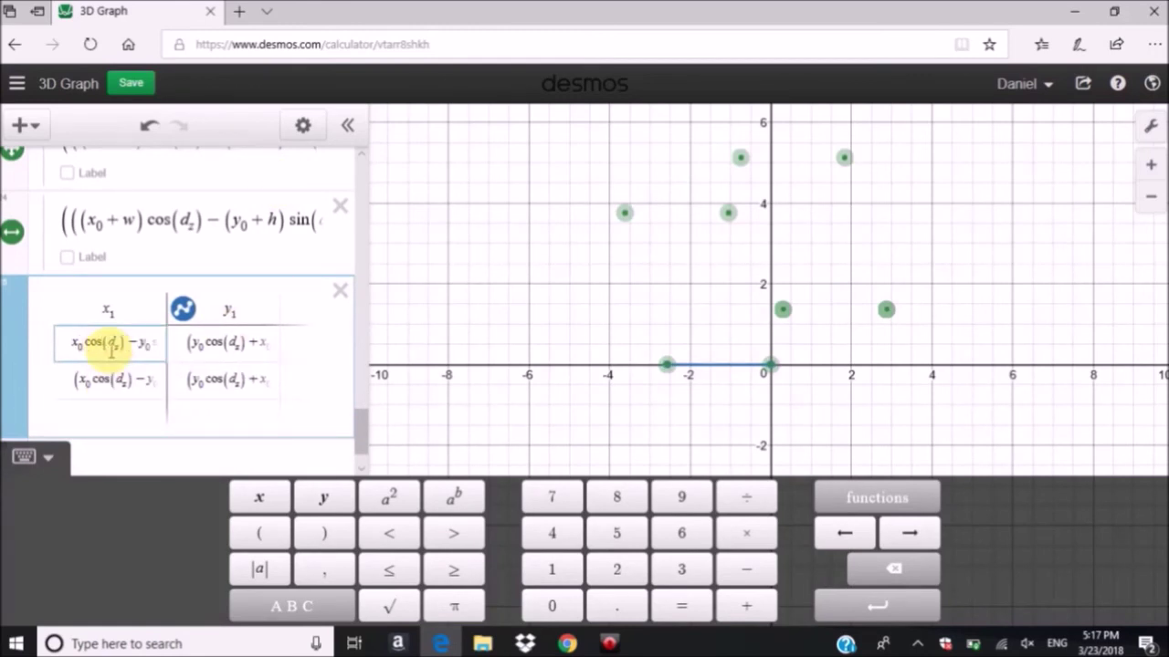
key("Right")
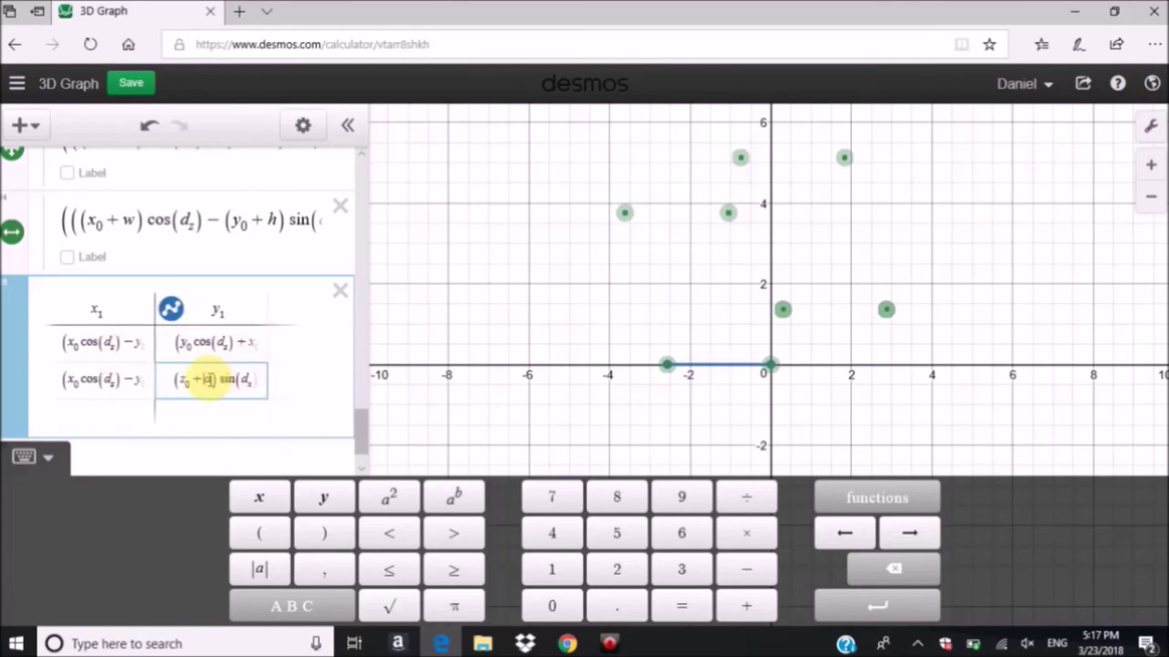
key("Right")
key("Right")
key("Right")
key("Right")
key("Right")
key("Right")
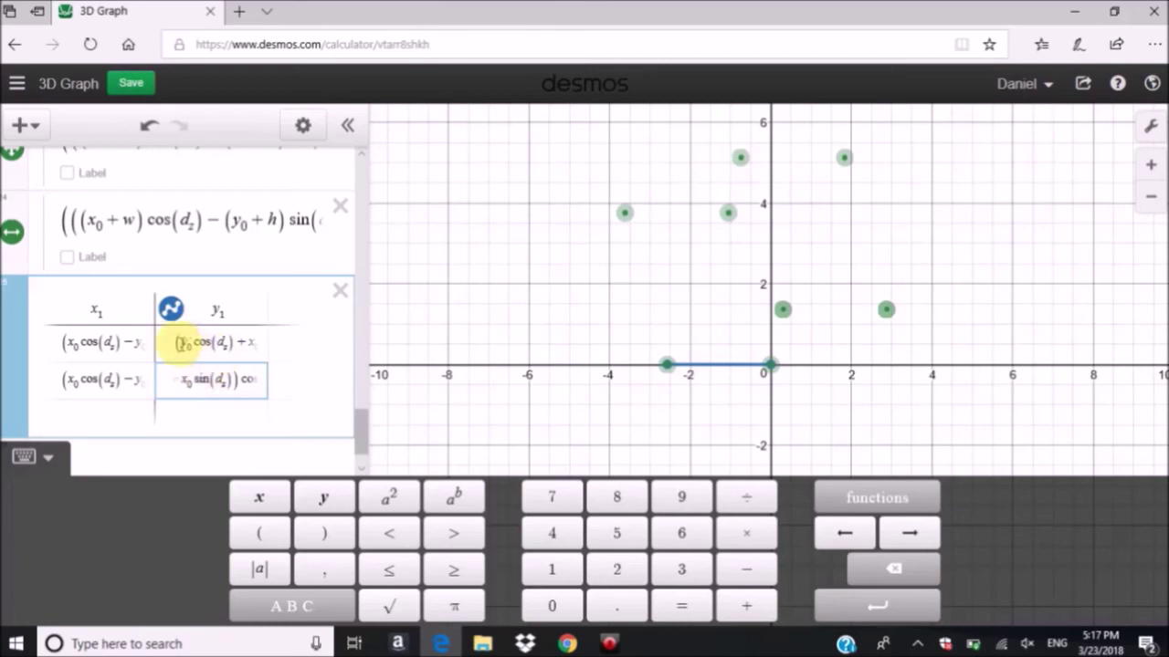
Step: Examine the second corner point's coordinate expression, including its − (z_a + d) part, among the listed corner points
scroll(196, 357, "up", 4)
scroll(217, 273, "up", 3)
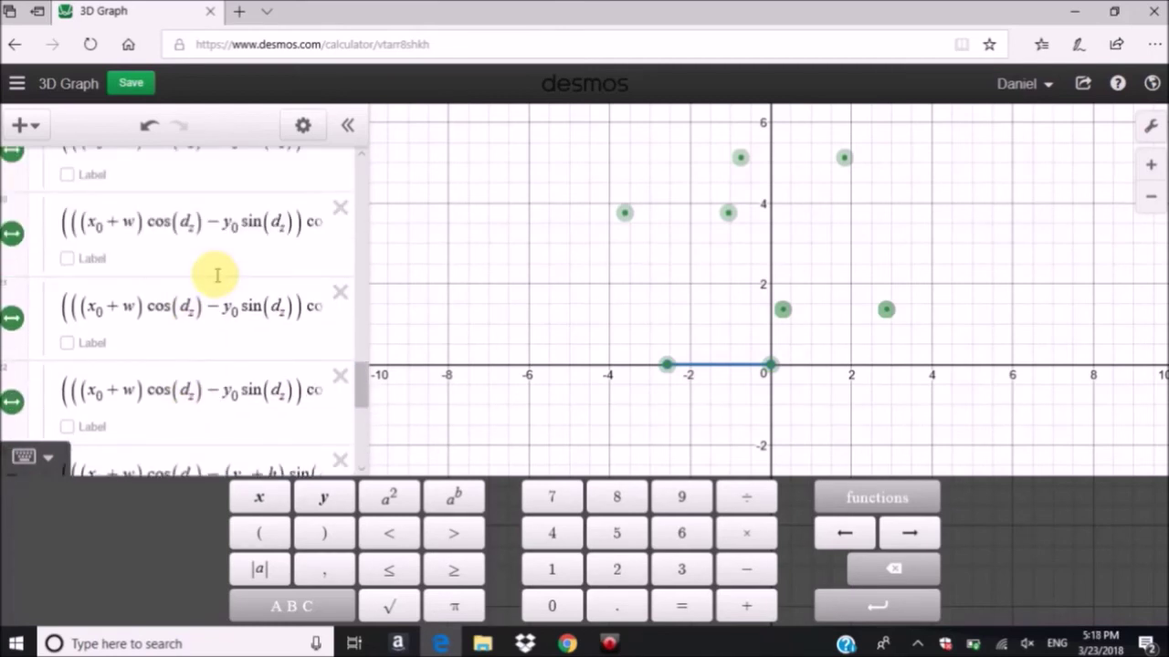
scroll(217, 275, "down", 1)
scroll(217, 275, "up", 3)
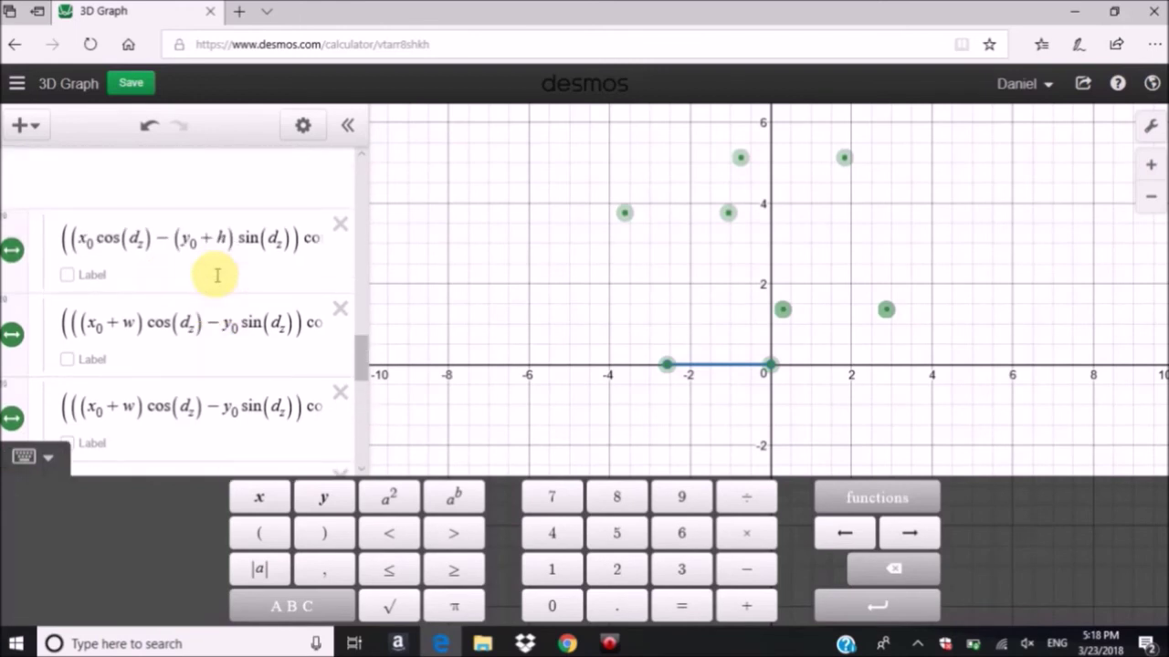
scroll(217, 281, "up", 3)
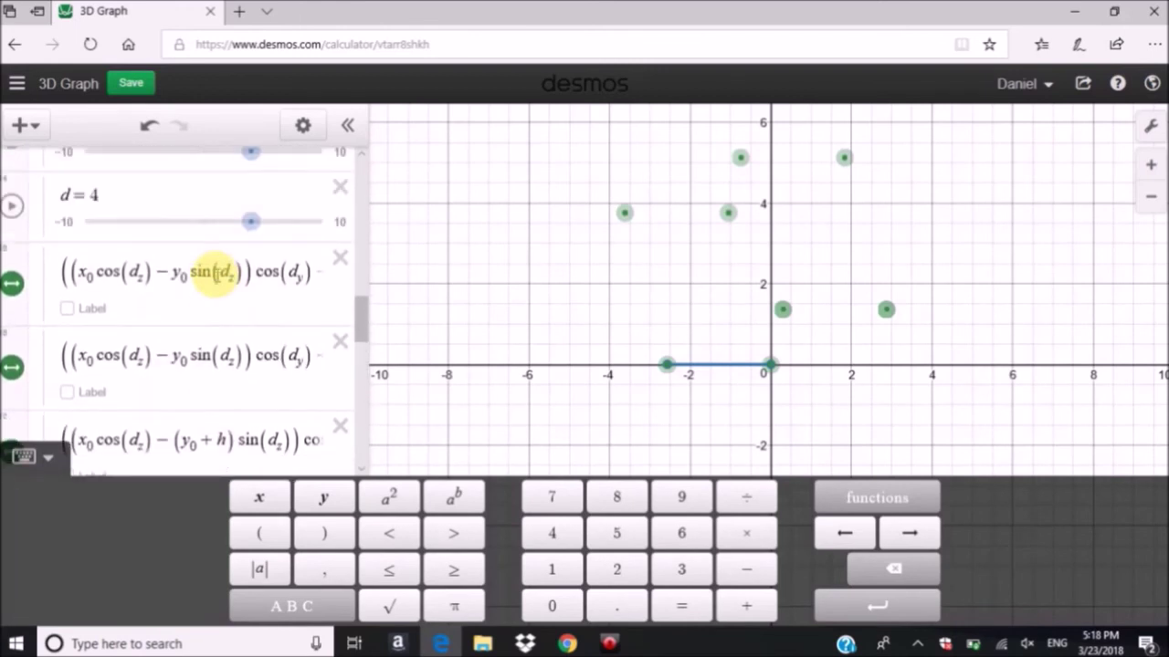
left_click_drag(64, 372, 346, 348)
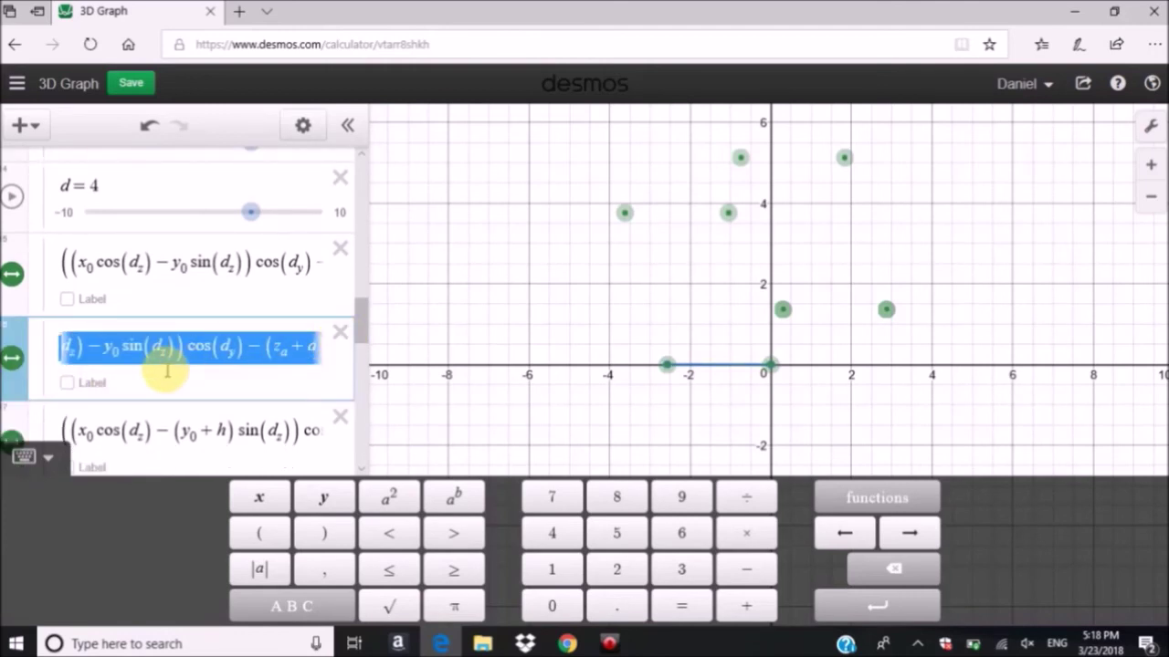
key("Left")
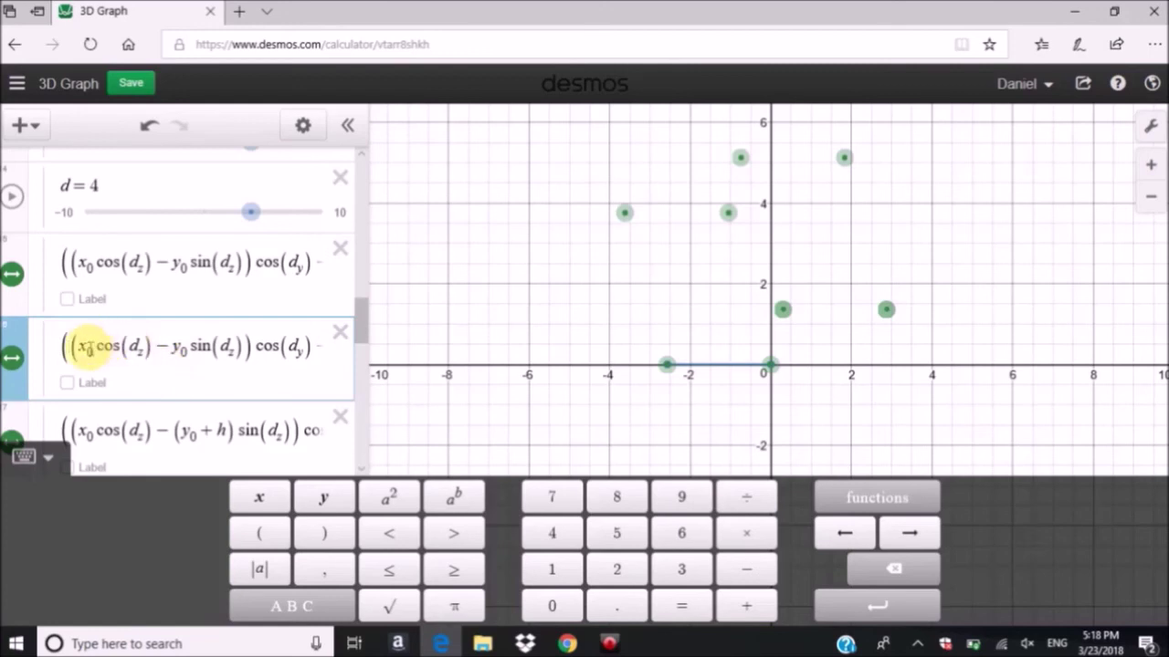
left_click_drag(77, 347, 288, 359)
scroll(210, 370, "down", 3)
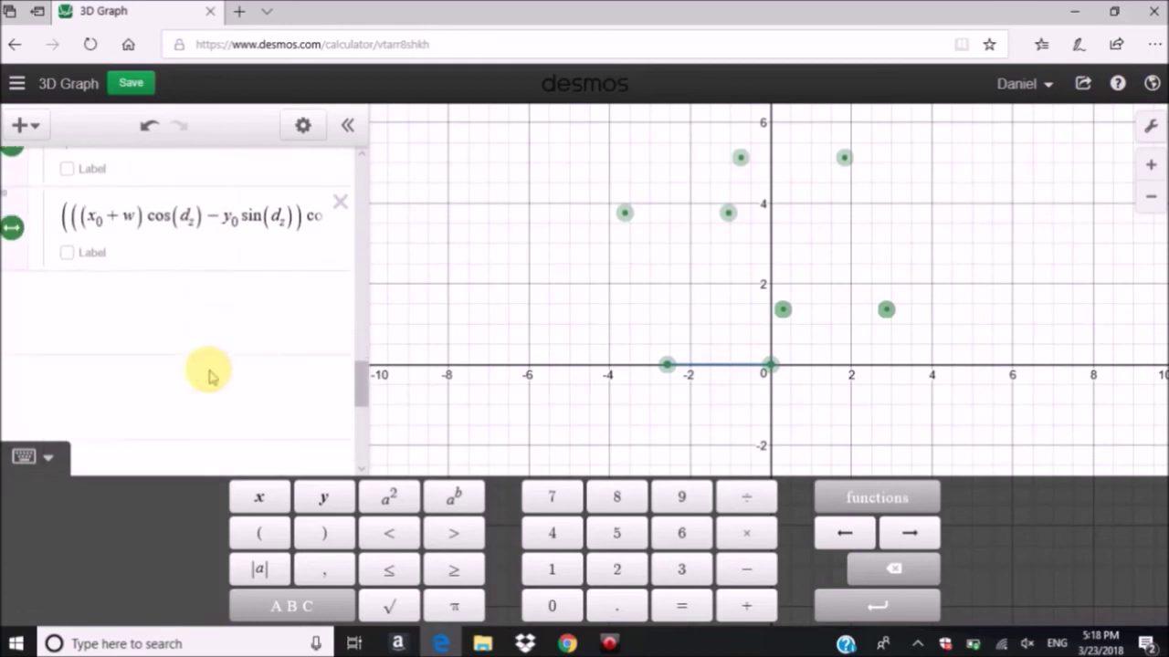
scroll(186, 320, "down", 5)
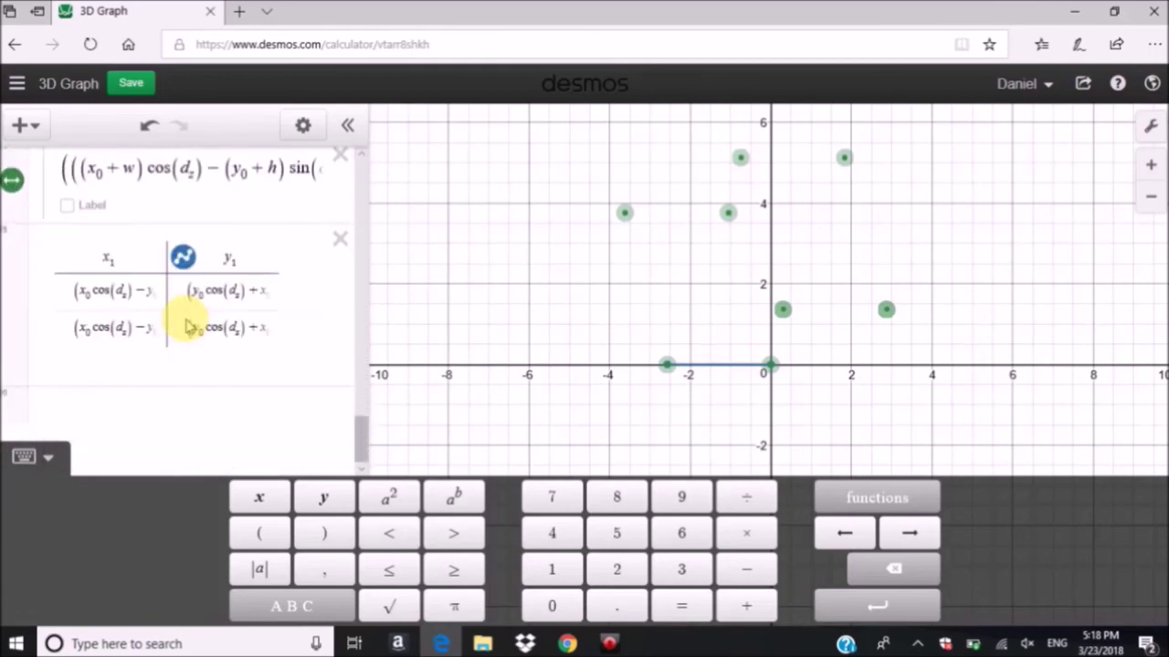
Step: Copy the whole x-coordinate expression from the second x_1 cell of the existing table
left_click(300, 137)
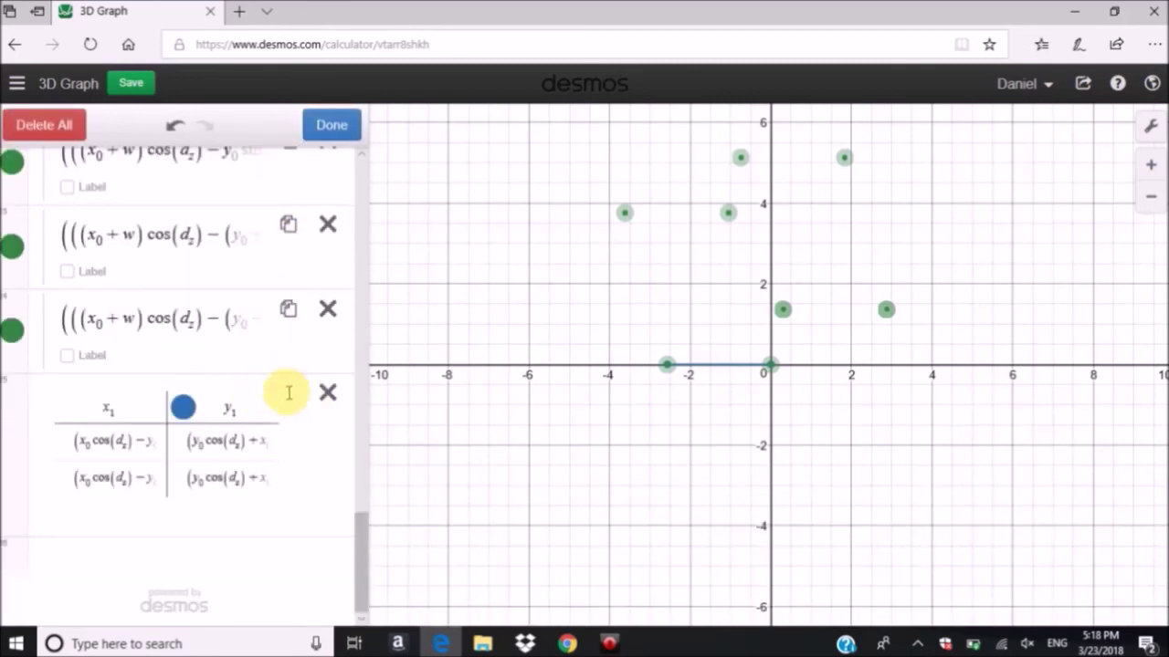
left_click(328, 133)
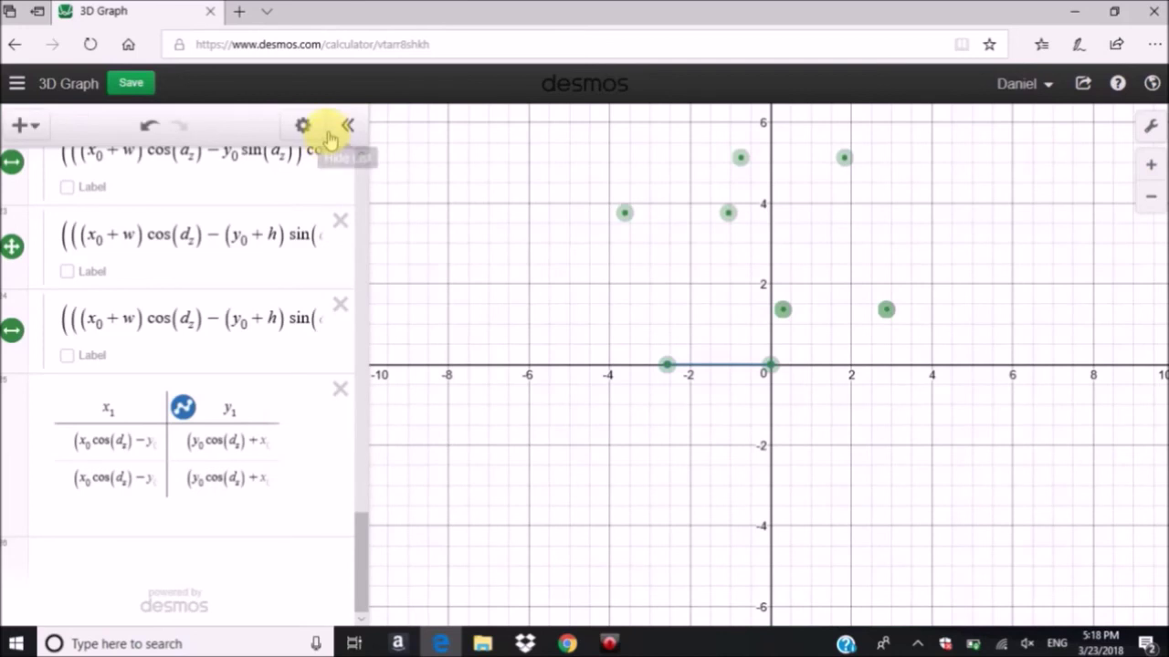
left_click(108, 482)
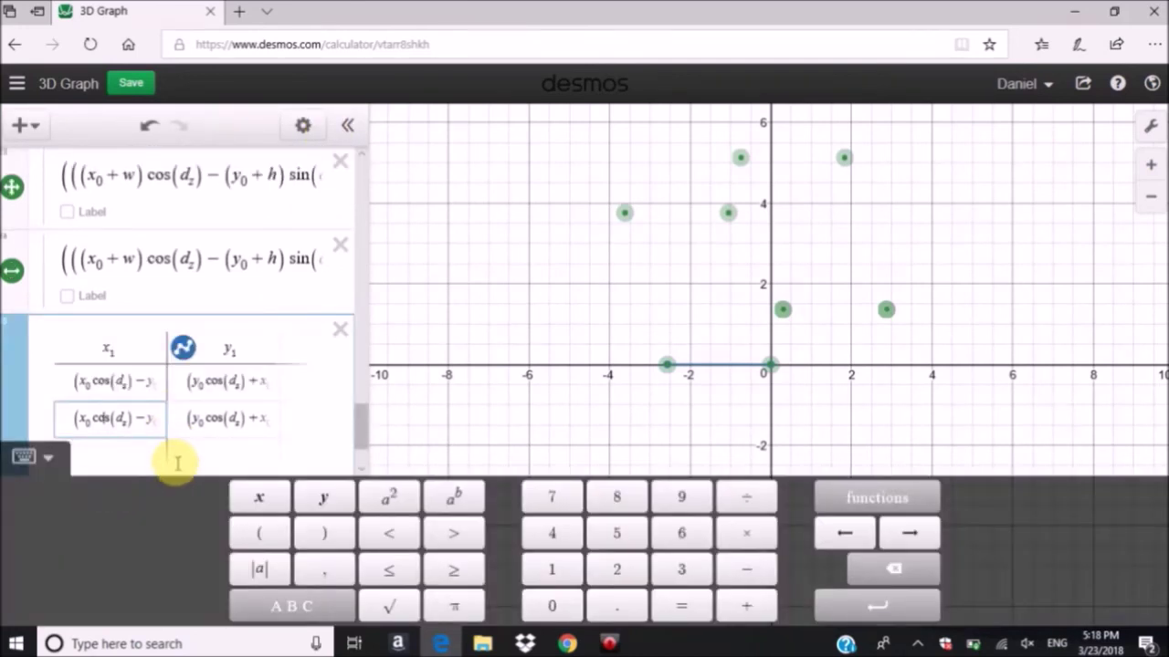
key("ctrl+a")
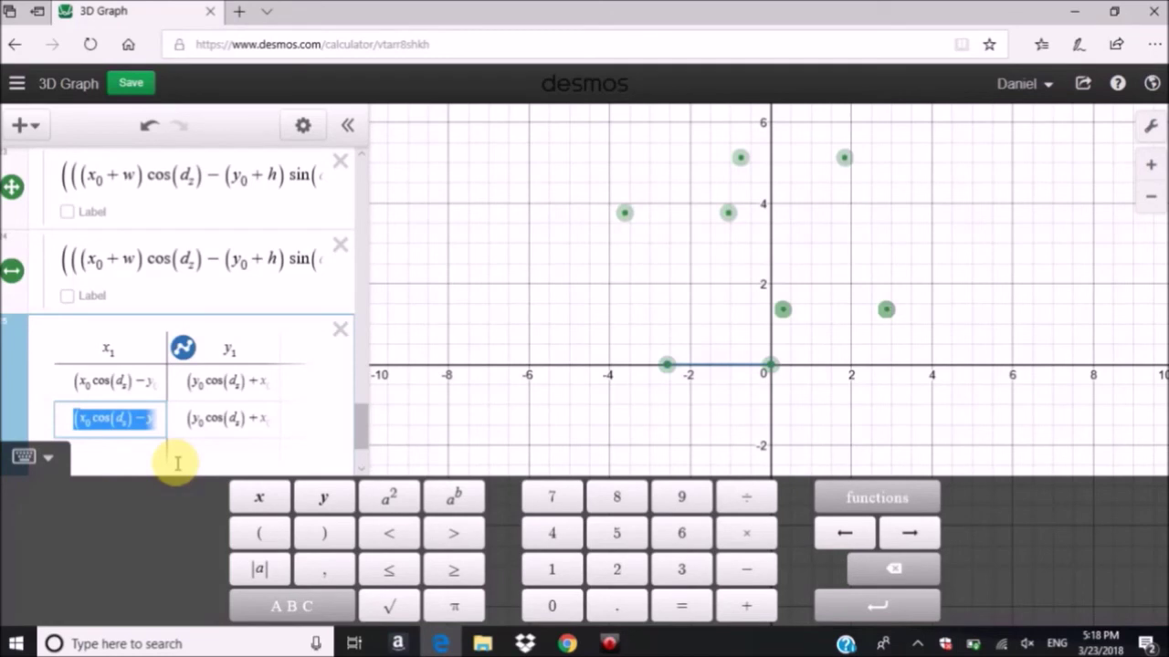
scroll(191, 418, "down", 1)
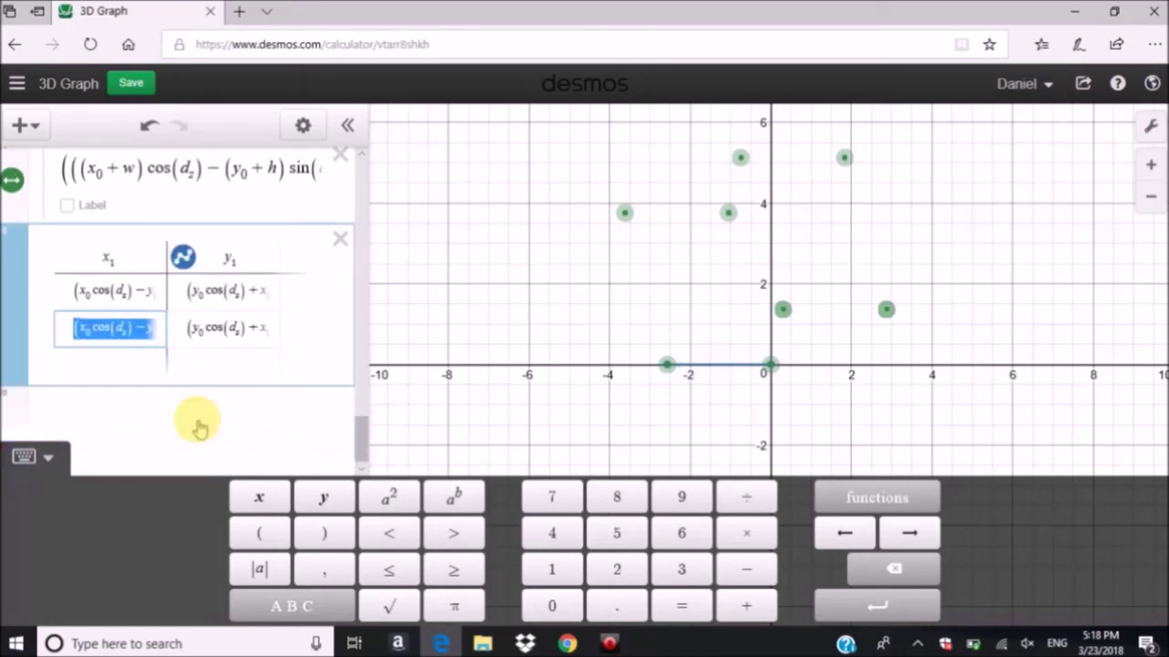
left_click(304, 124)
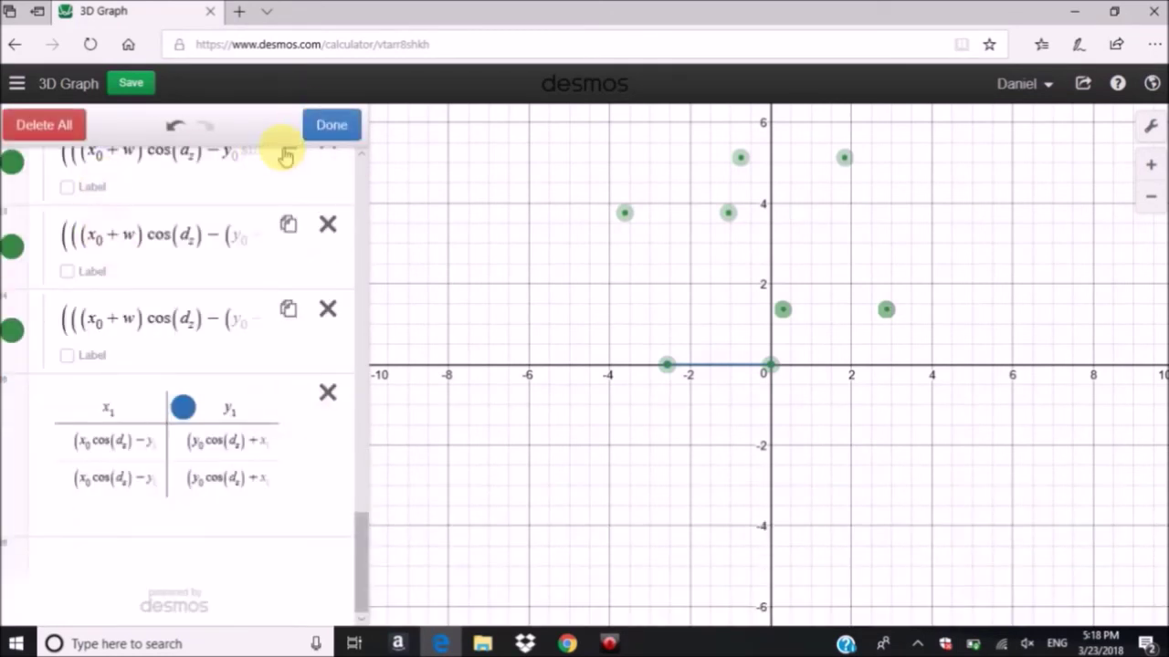
left_click(315, 130)
Step: Add a second table with x_2 and y_2 columns and place it directly below the x_1/y_1 table
left_click(34, 130)
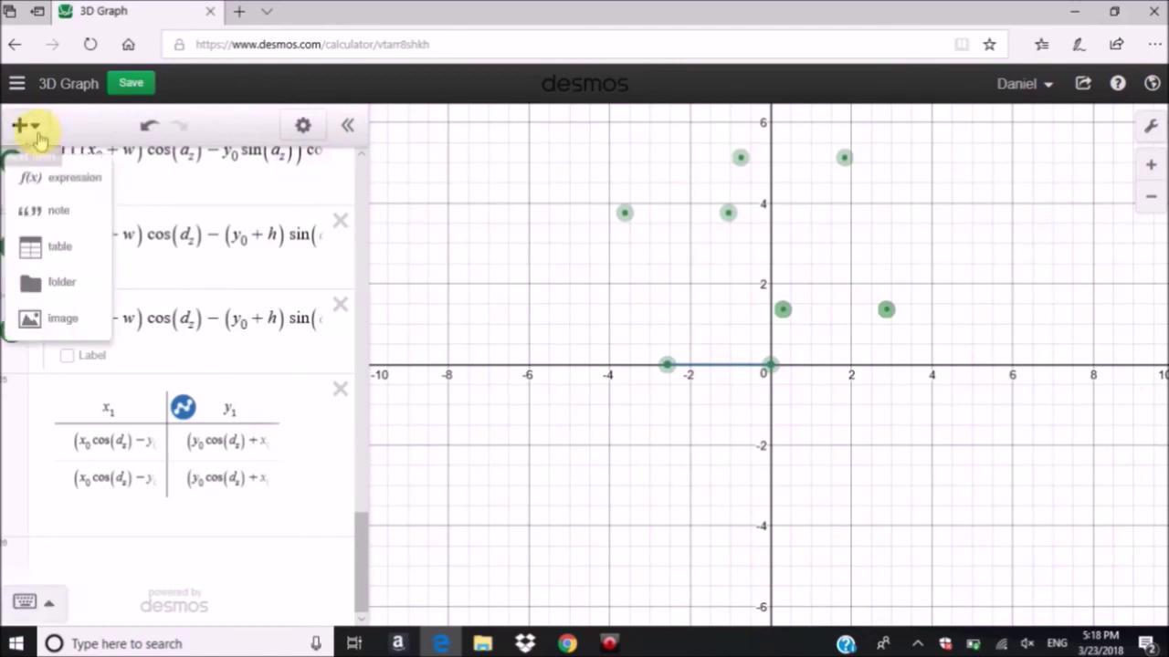
left_click(55, 256)
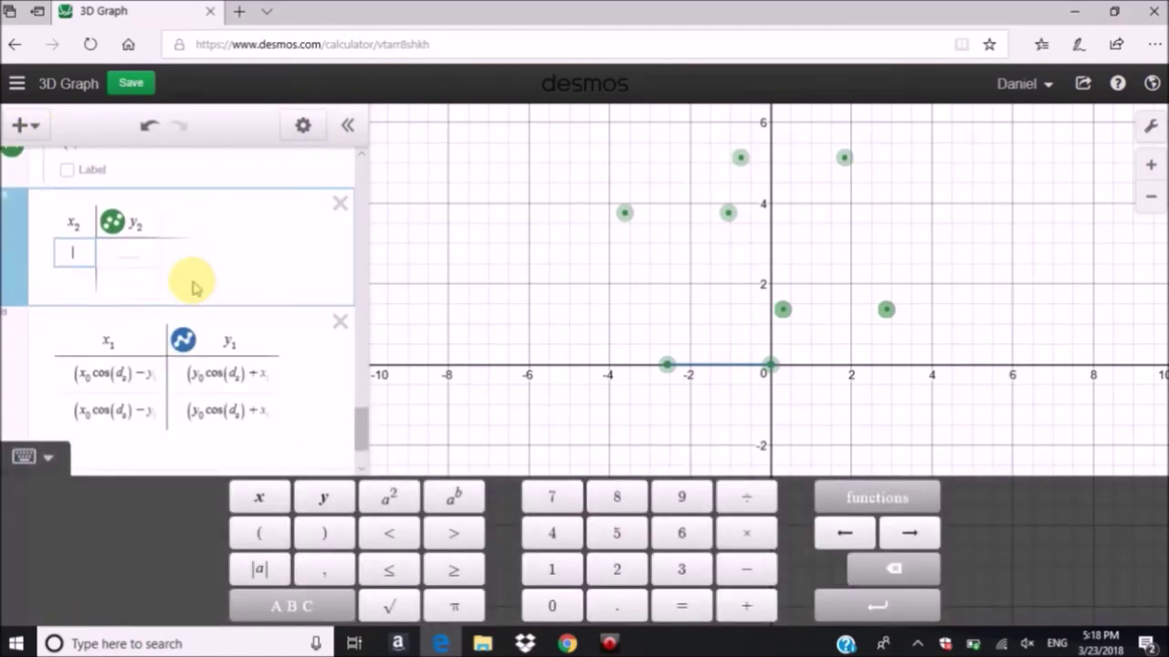
left_click_drag(14, 336, 55, 206)
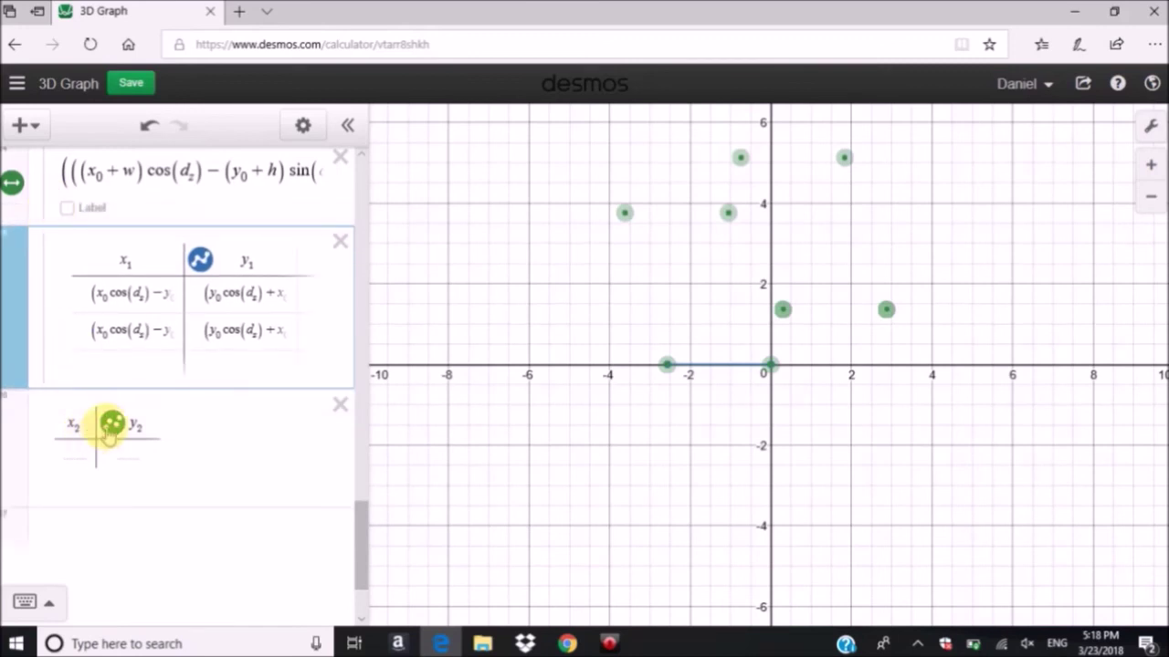
Step: Colour the new table's y_2 column blue and turn on its display on the graph
left_click(320, 126)
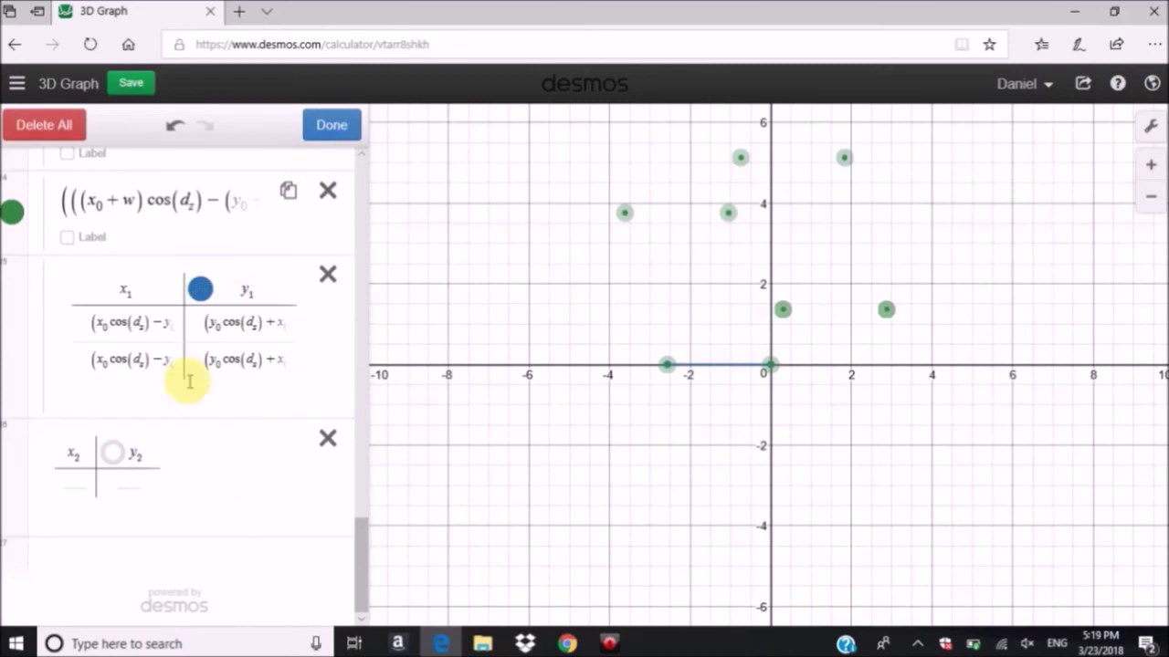
left_click(117, 455)
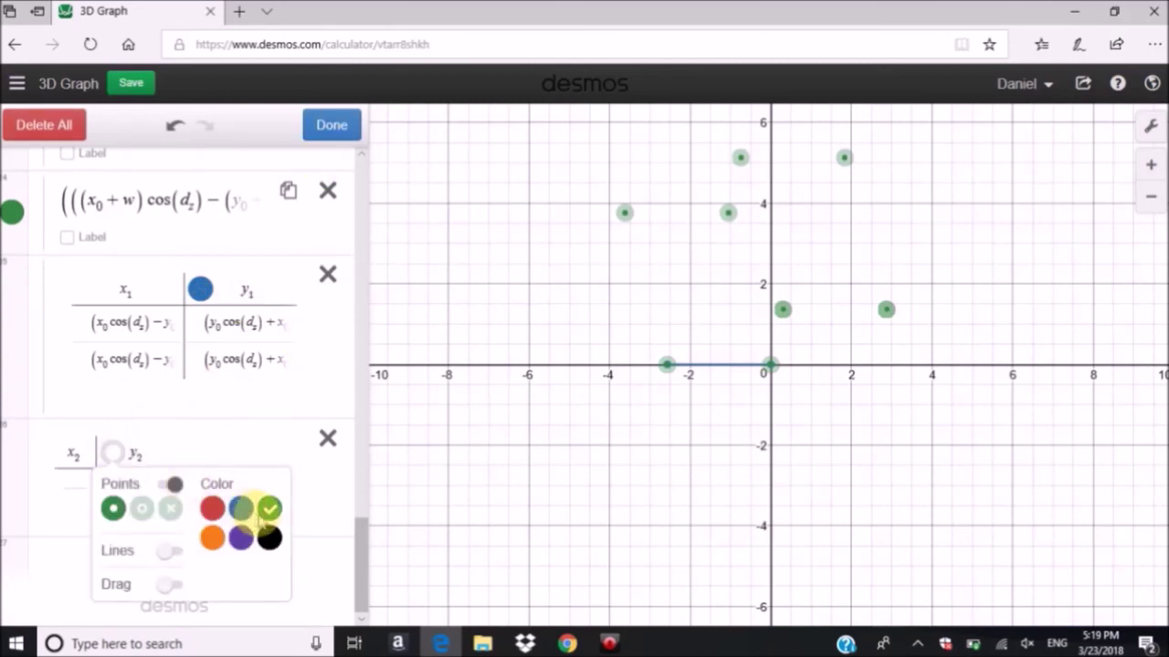
left_click(333, 124)
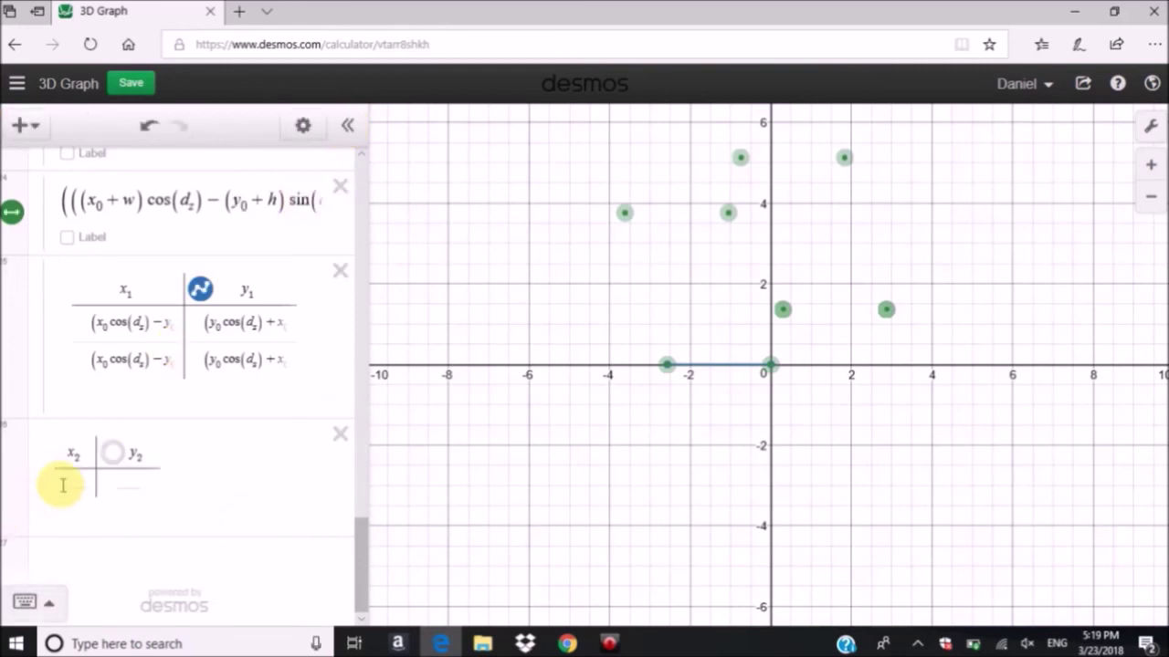
left_click(62, 484)
left_click(111, 394)
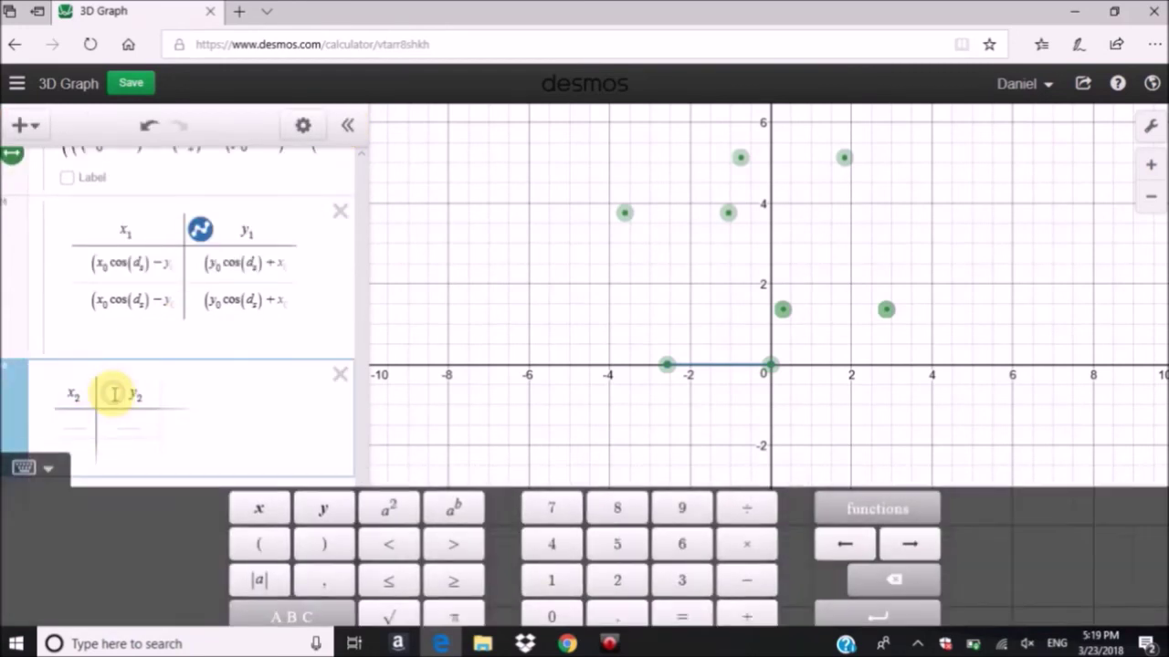
left_click(15, 454)
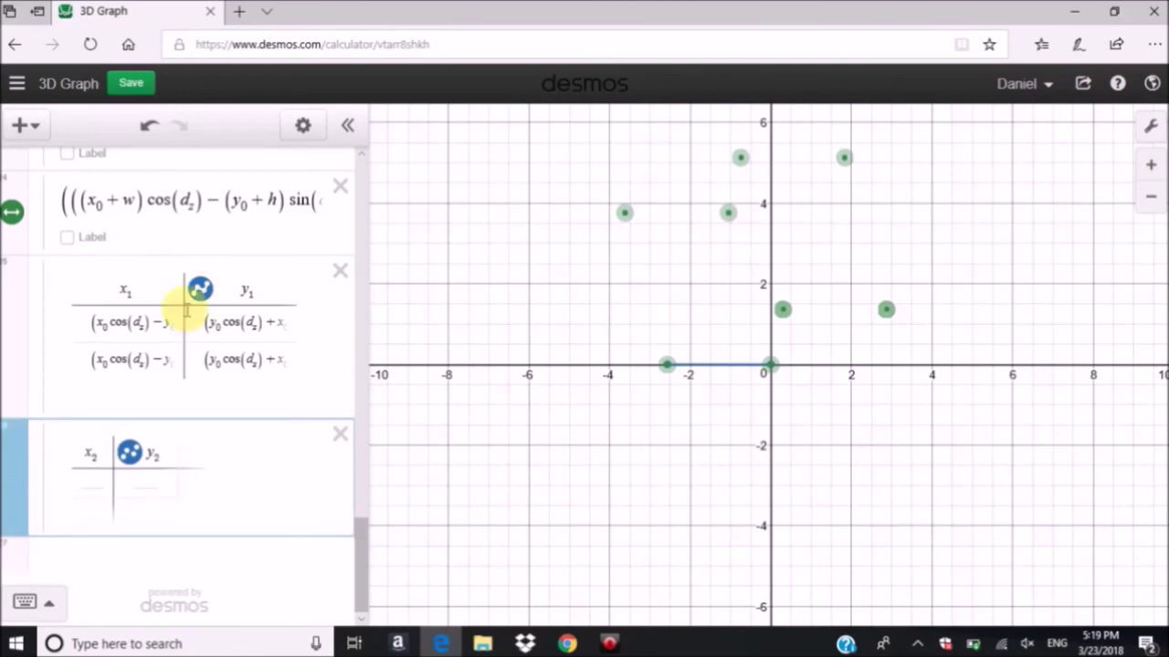
Step: Turn on connecting lines for the blue y_2 column of the new table
left_click(302, 126)
left_click(131, 453)
left_click(258, 509)
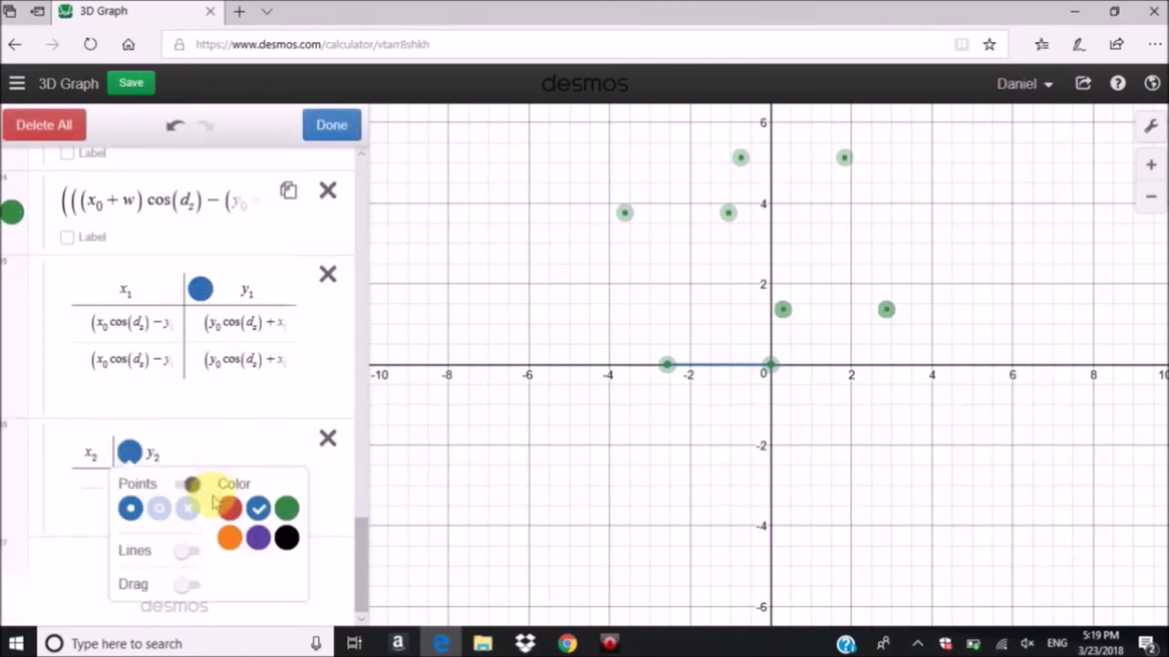
left_click(183, 557)
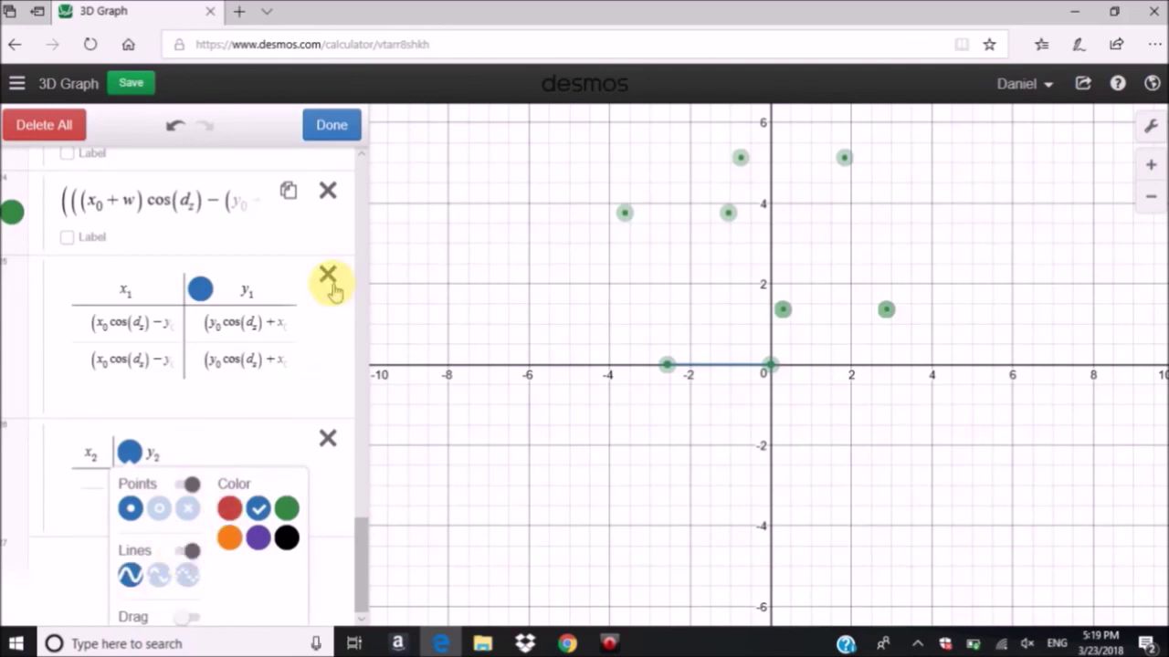
left_click(331, 126)
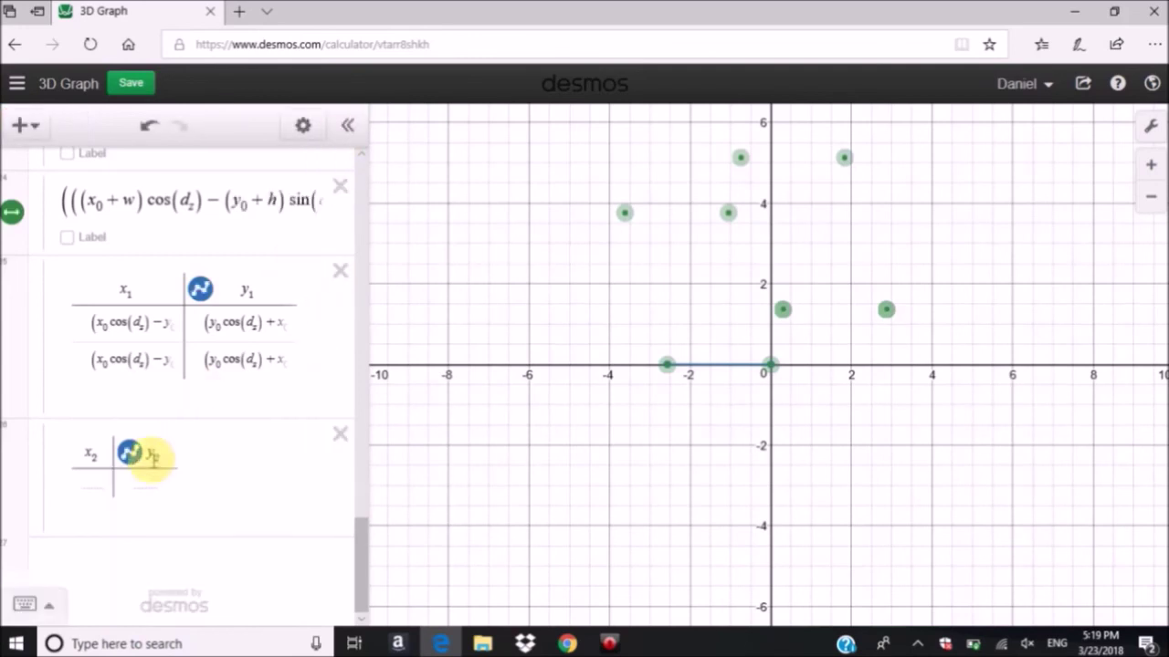
Step: Fill the first x_2 and y_2 cells with the x and y expressions from the first table's second row
left_click(93, 485)
type("(z_a + d) sin(d_z)")
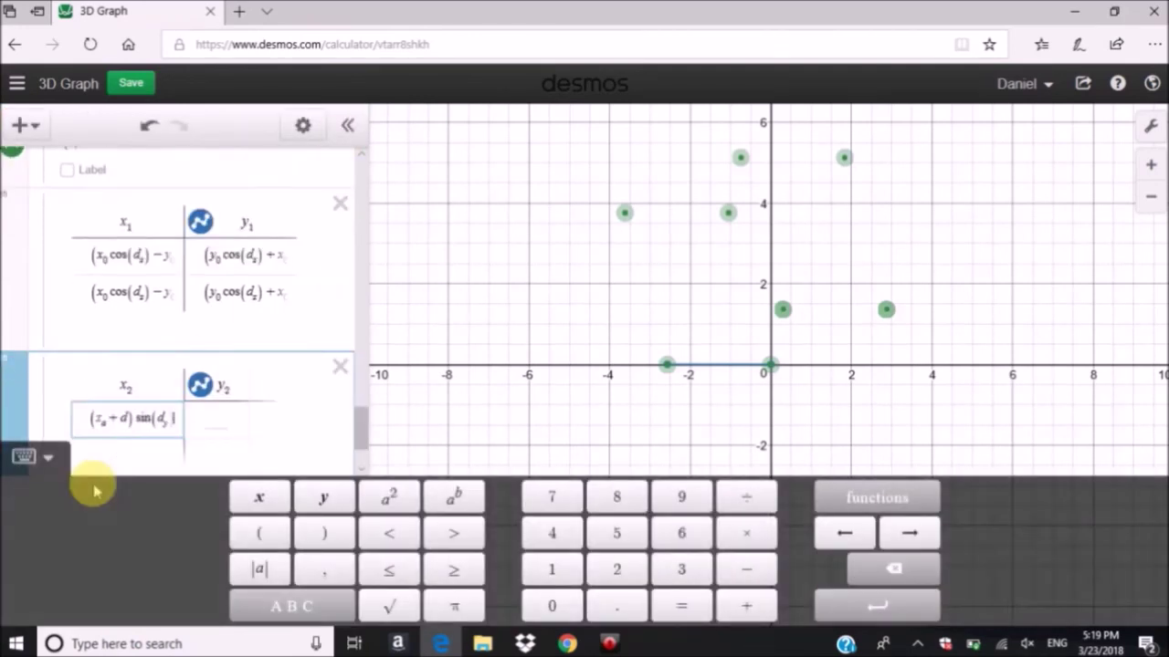
left_click(230, 292)
key("ctrl+a")
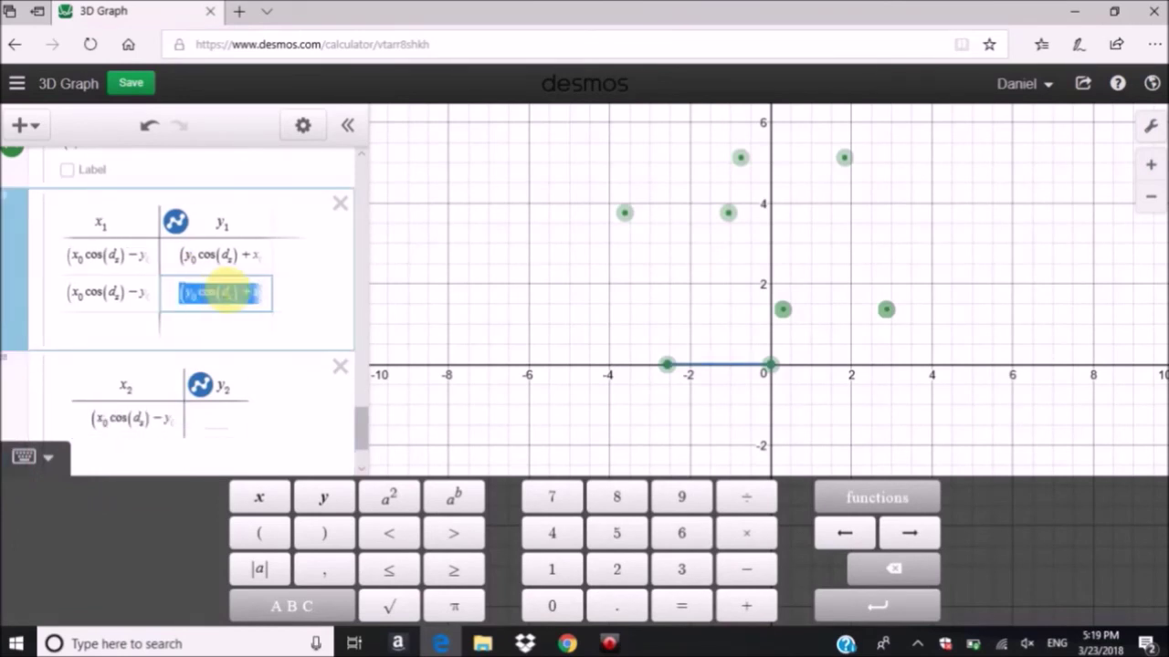
left_click(221, 417)
key("ctrl+v")
Step: Copy the second corner point's entire coordinate expression, located below the d = 4 slider
scroll(232, 319, "up", 3)
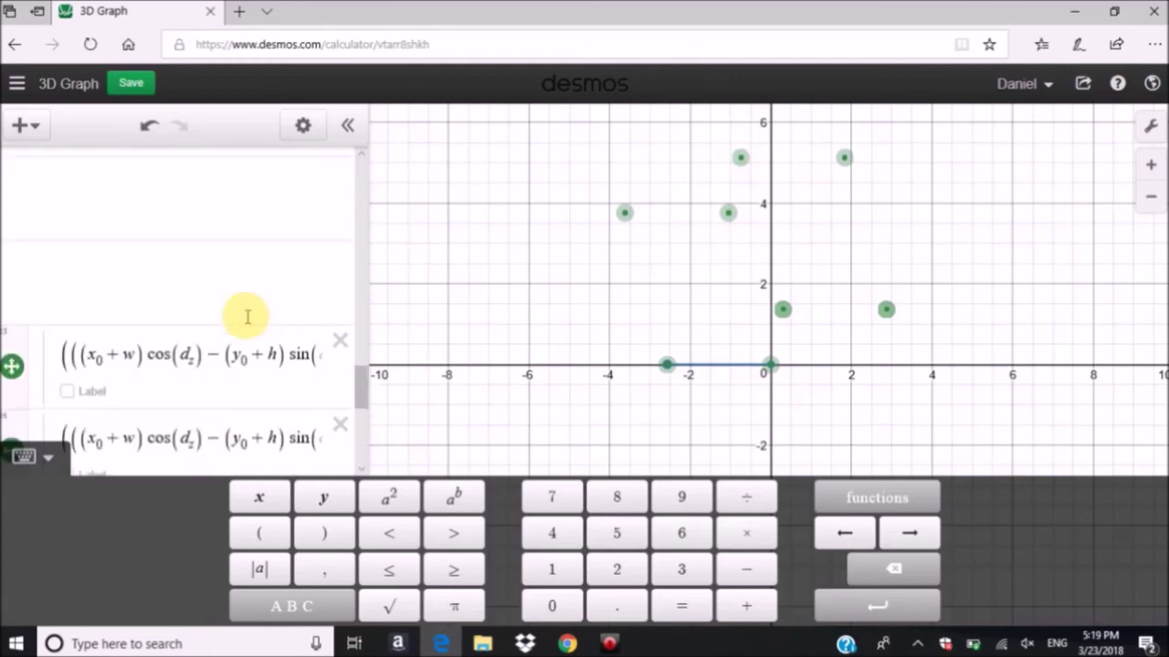
scroll(247, 317, "up", 3)
scroll(247, 317, "up", 5)
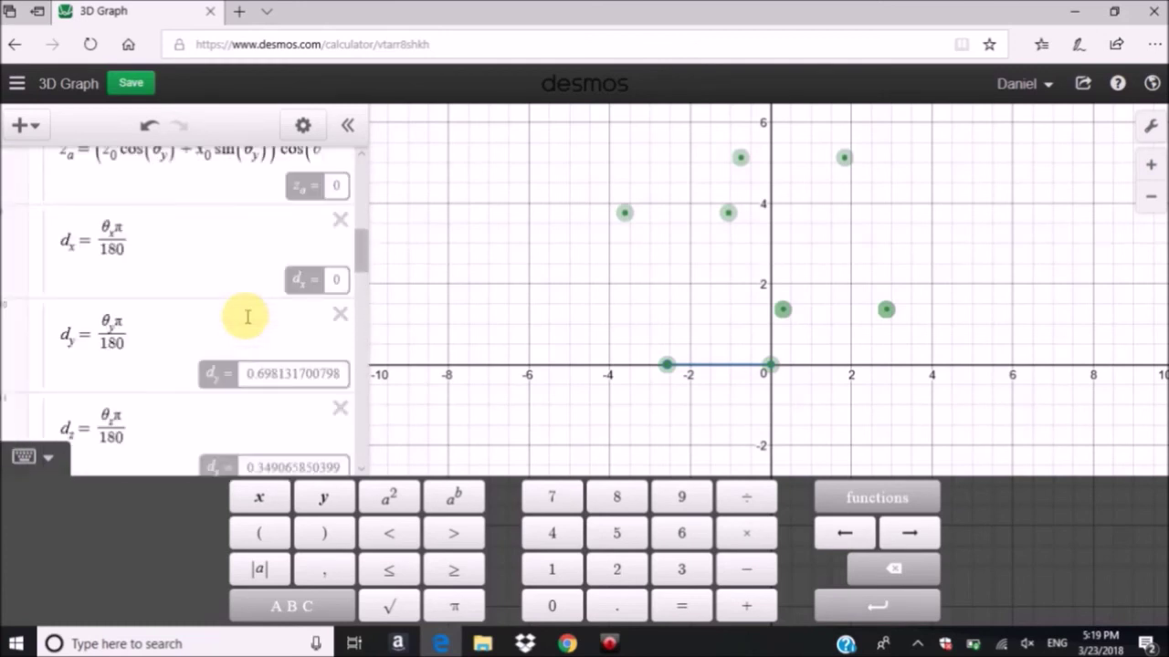
scroll(247, 317, "down", 2)
scroll(247, 317, "down", 6)
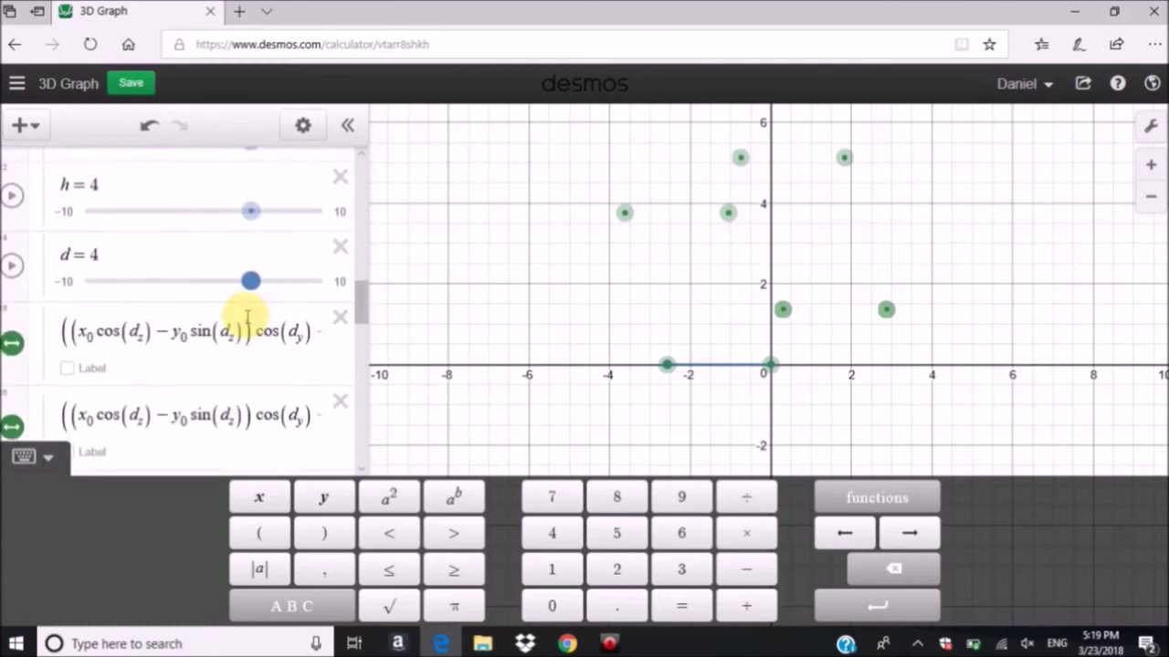
left_click(234, 298)
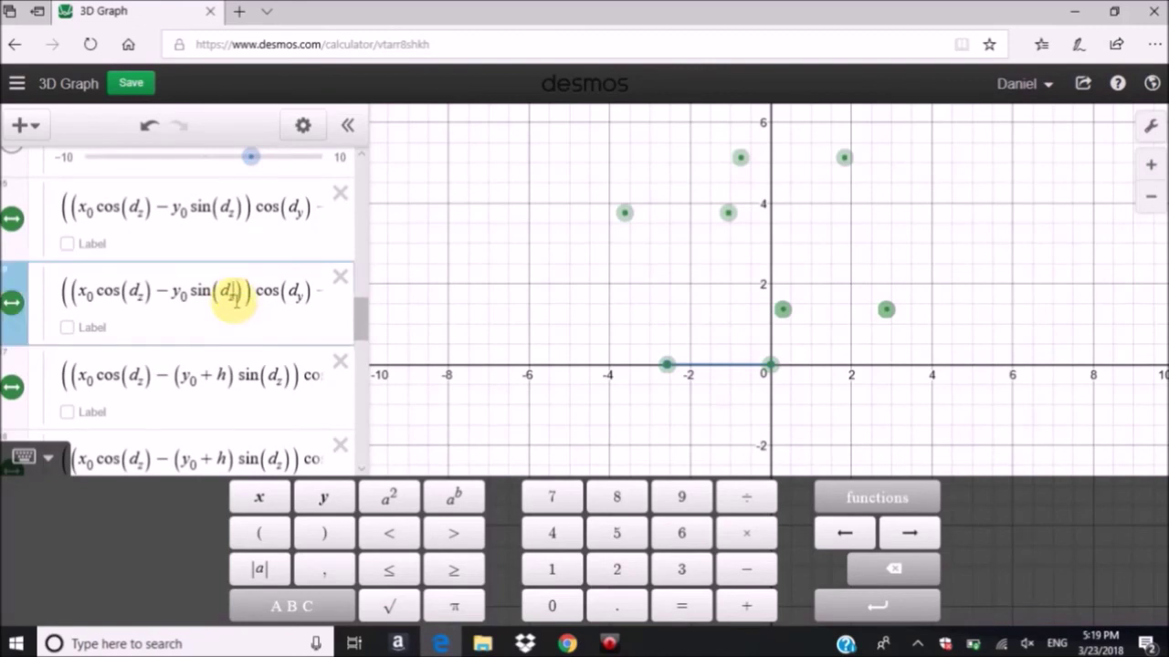
key("BackSpace")
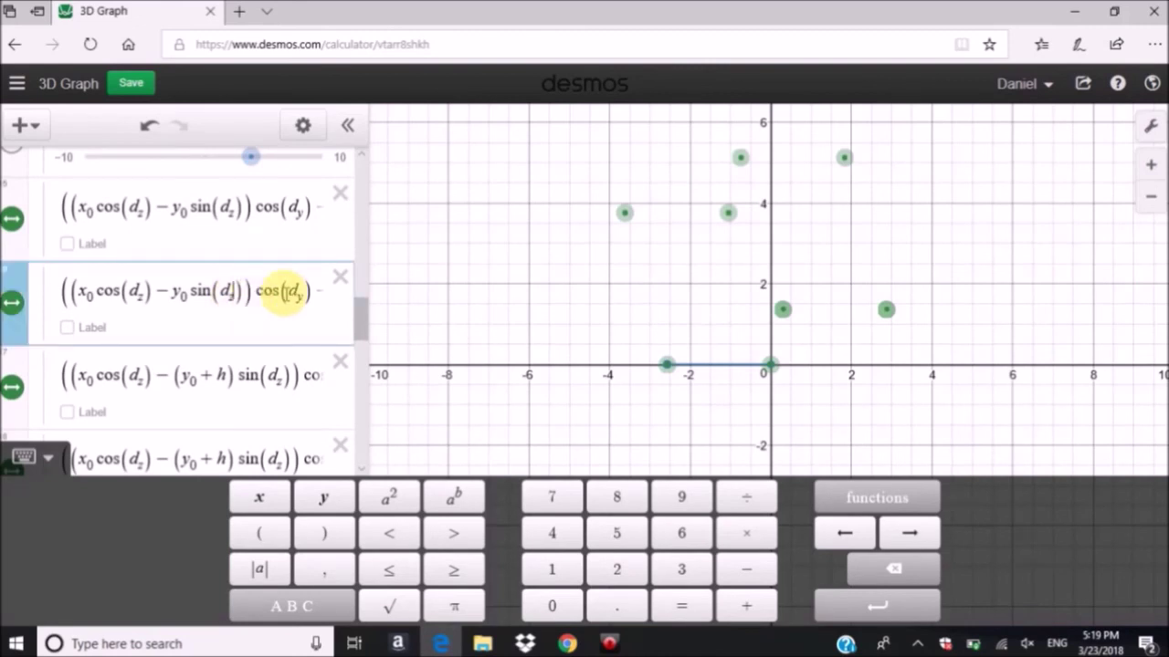
key("ctrl+a")
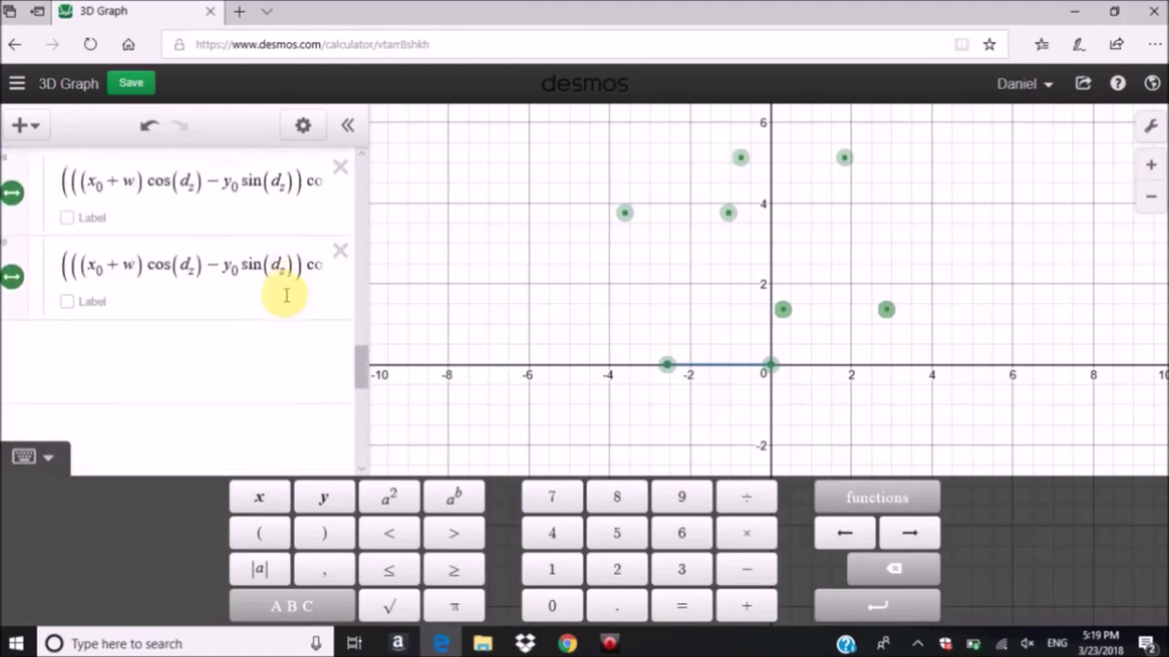
Step: Try to paste the copied expression into a new second row of the x_2 column, and undo the paste
scroll(271, 309, "down", 5)
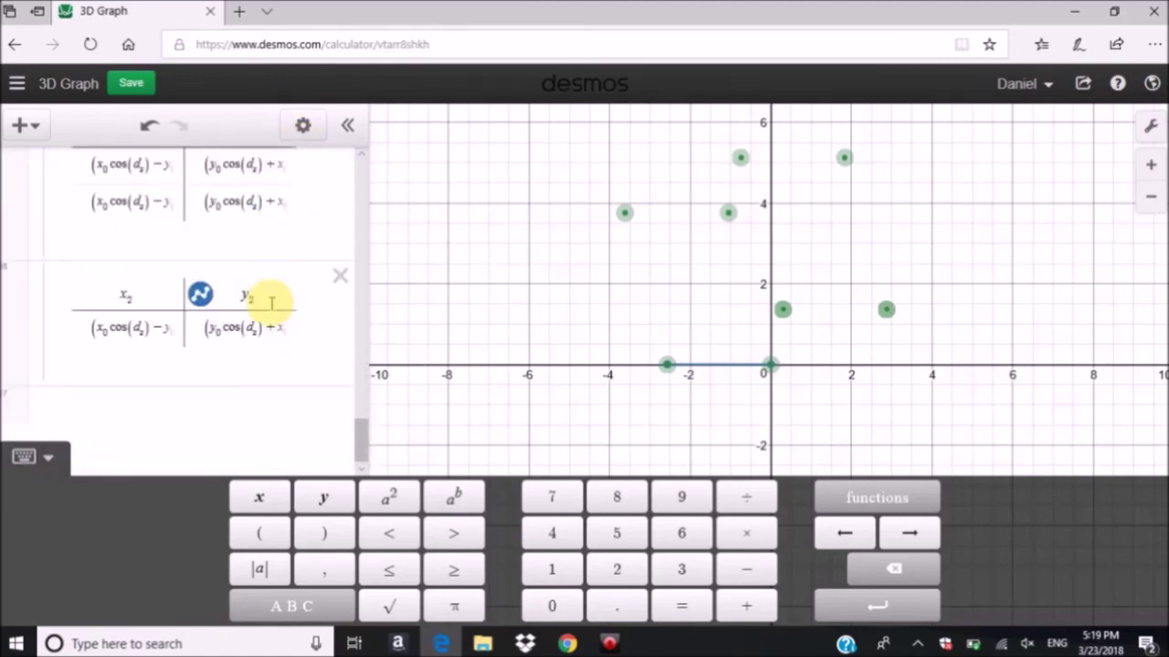
left_click(176, 344)
key("ctrl+a")
key("ctrl+c")
key("Return")
key("ctrl+v")
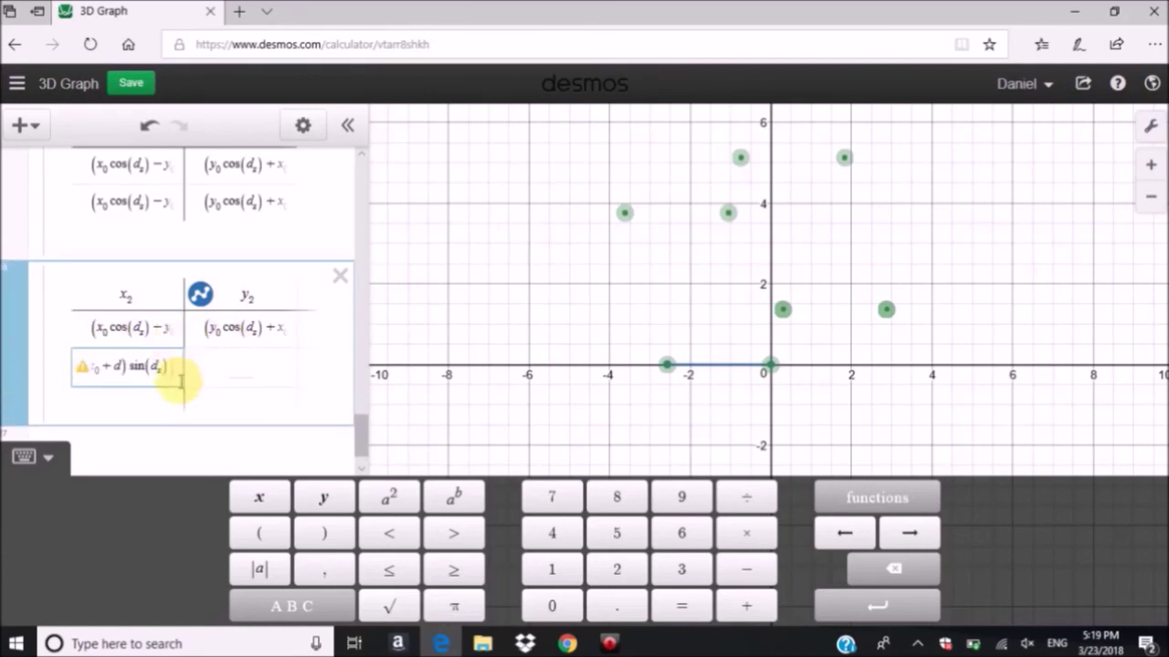
key("ctrl+z")
scroll(209, 307, "up", 3)
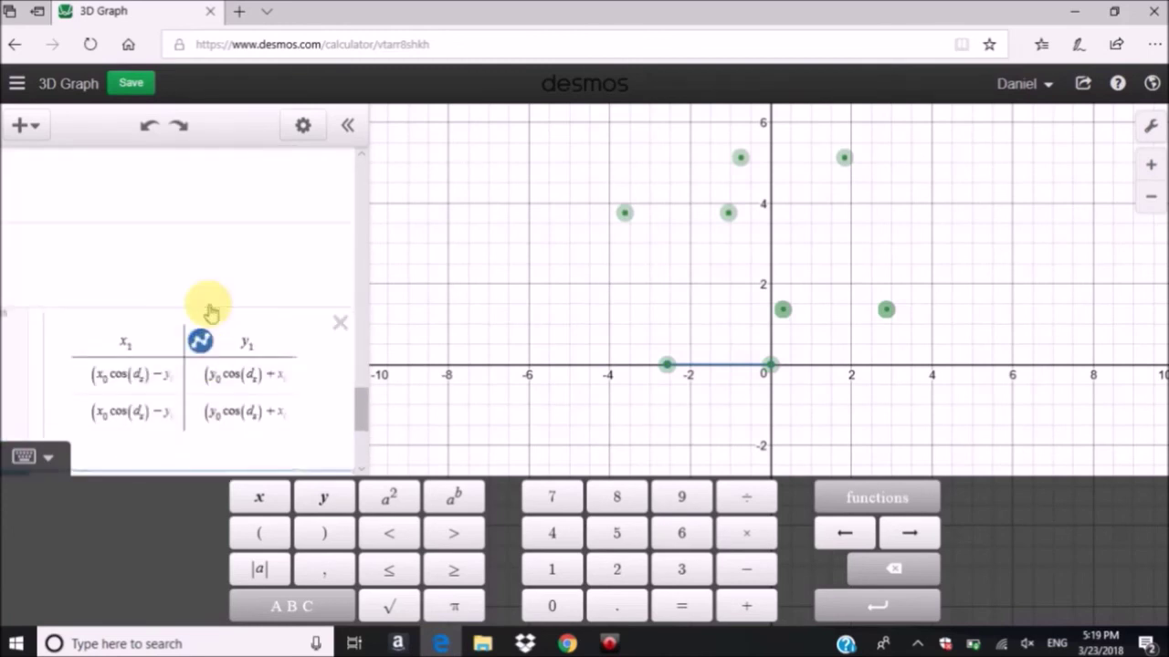
Step: Copy the x-coordinate expression of the fourth corner point, the second one beginning with x_0 and containing (y_0 + h)
scroll(209, 308, "up", 8)
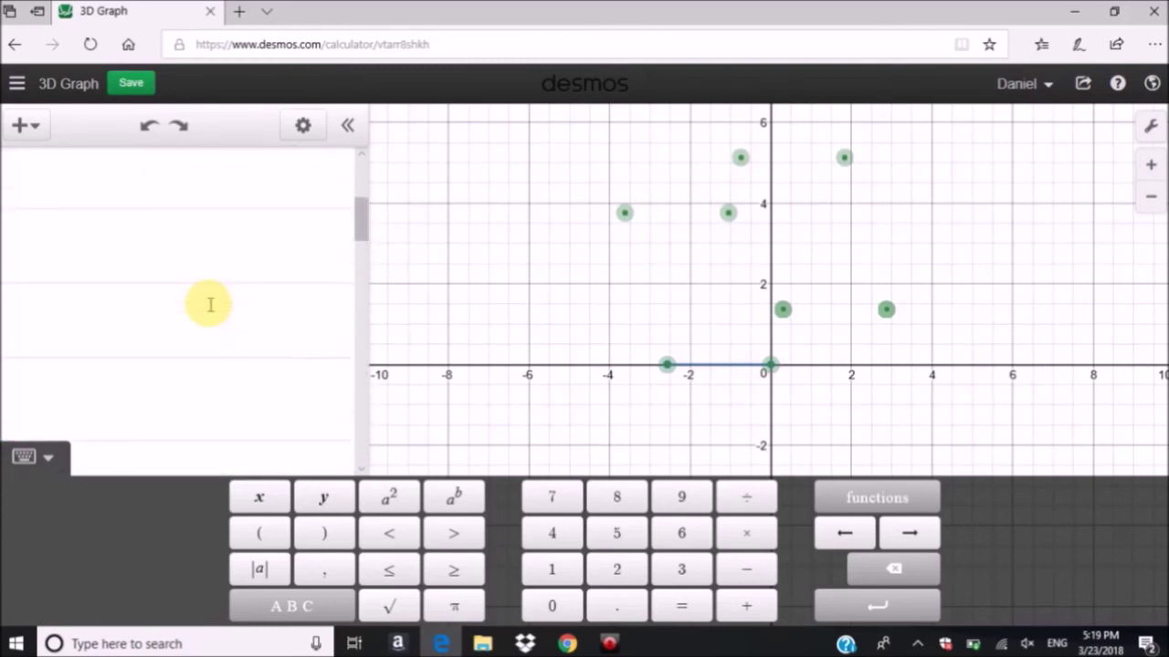
scroll(209, 311, "down", 7)
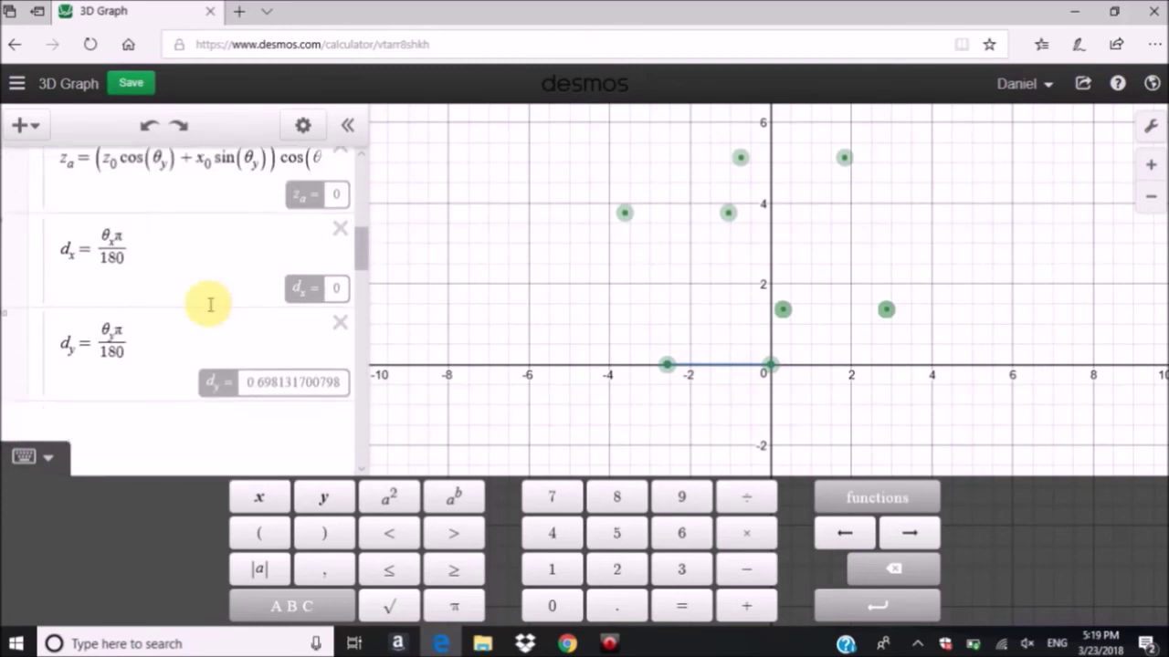
scroll(209, 310, "down", 6)
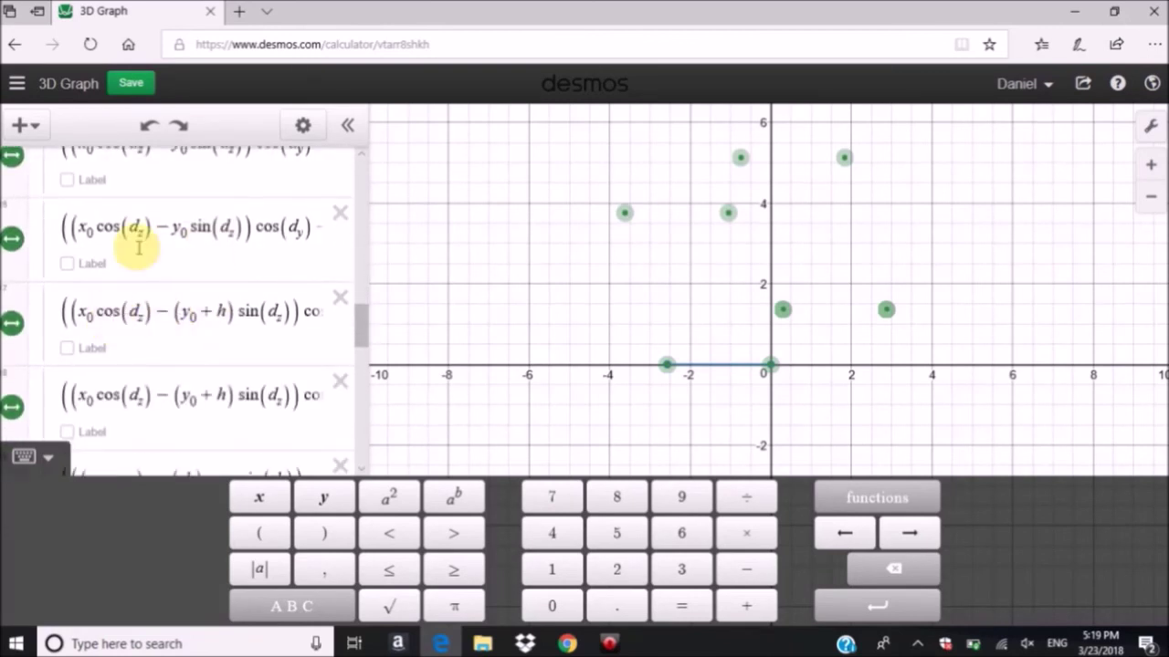
scroll(151, 239, "up", 1)
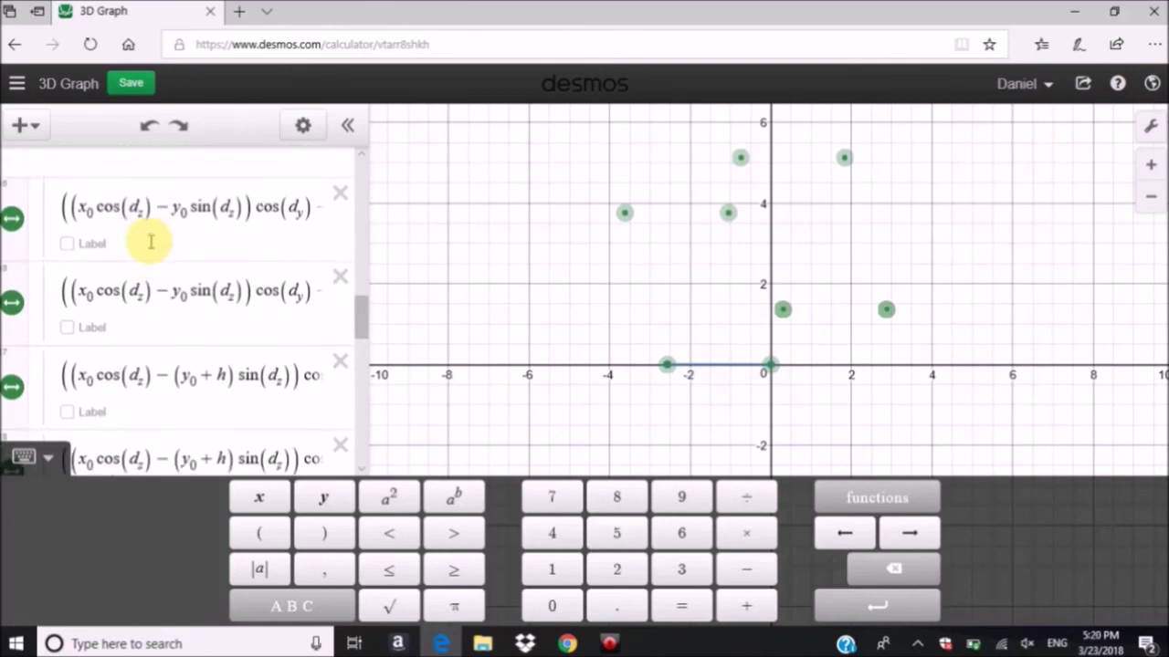
left_click(118, 449)
left_click_drag(71, 286, 297, 287)
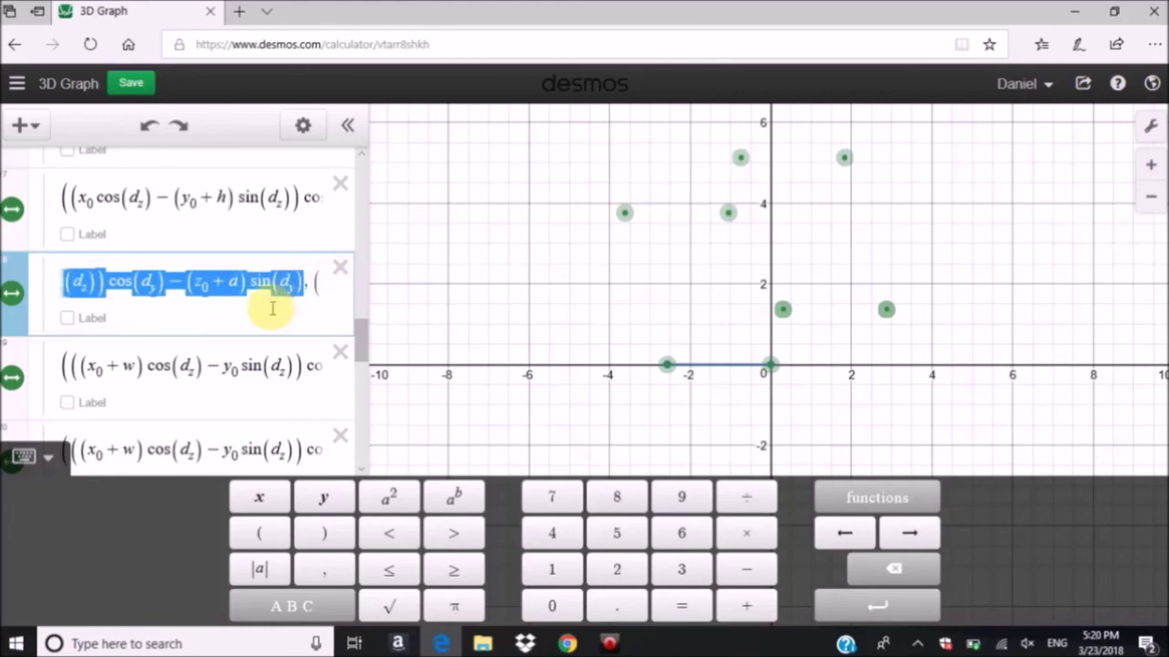
Step: Paste the copied x expression into the second row of the x_2 column
scroll(279, 274, "down", 5)
scroll(280, 268, "down", 3)
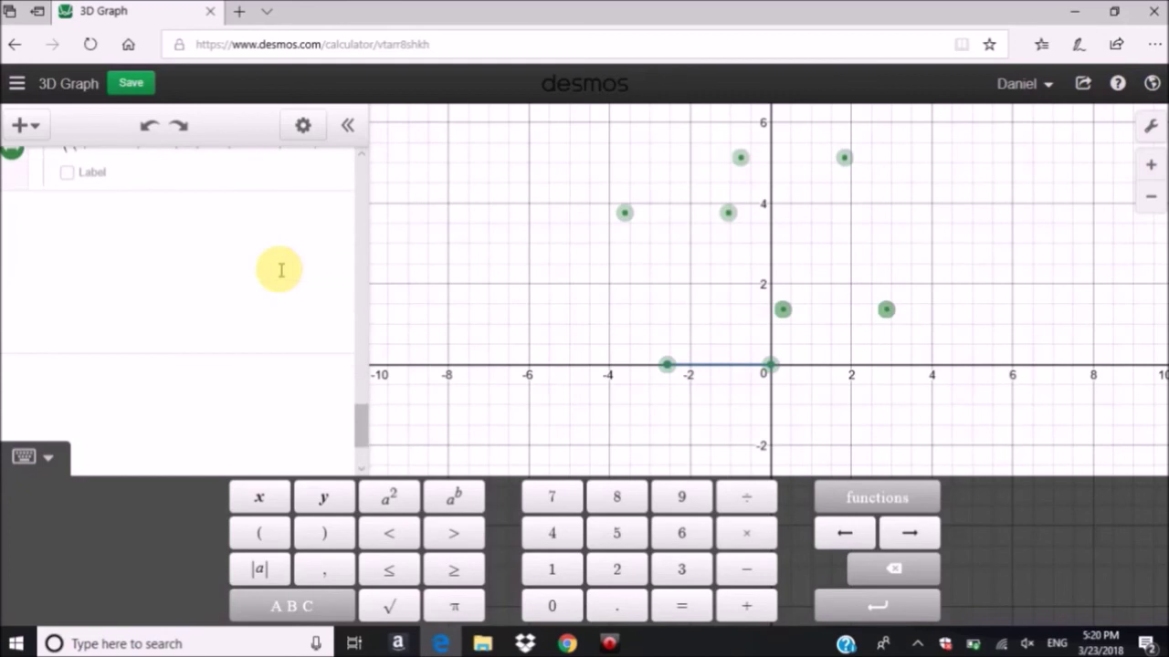
left_click(162, 395)
key("ctrl+v")
left_click(235, 400)
Step: Copy the y-coordinate expression of the fourth corner point, from ((y_0 + h) cos(d_z) through (z_0 + d) sin(d_x)
scroll(242, 314, "up", 3)
scroll(244, 314, "up", 3)
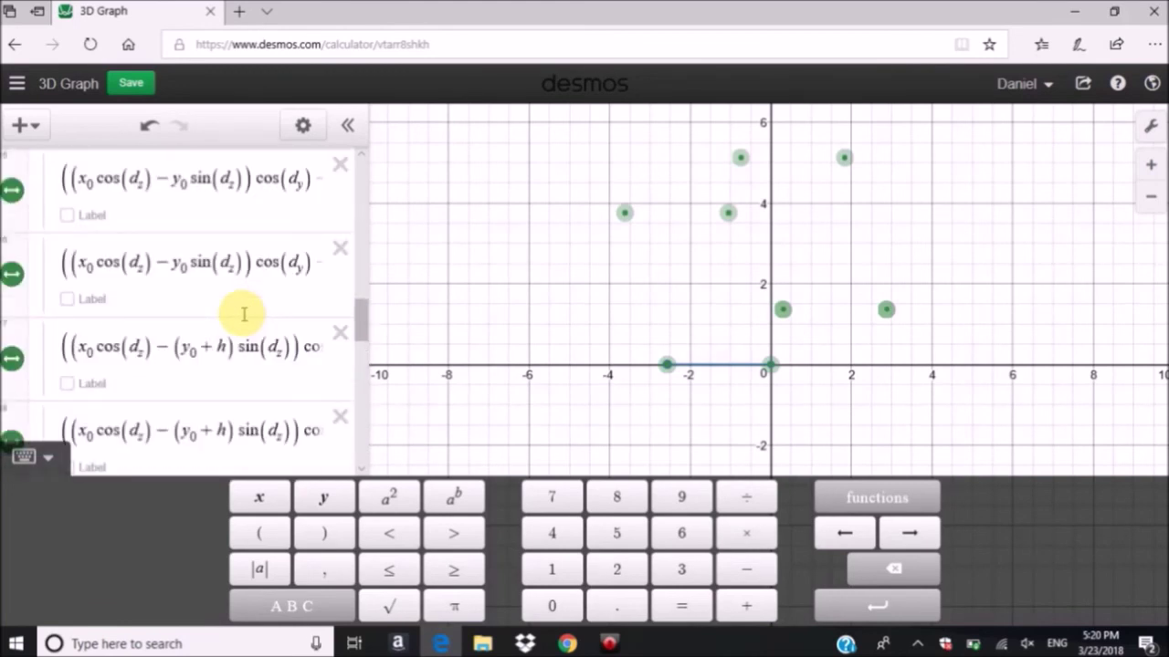
scroll(243, 314, "up", 3)
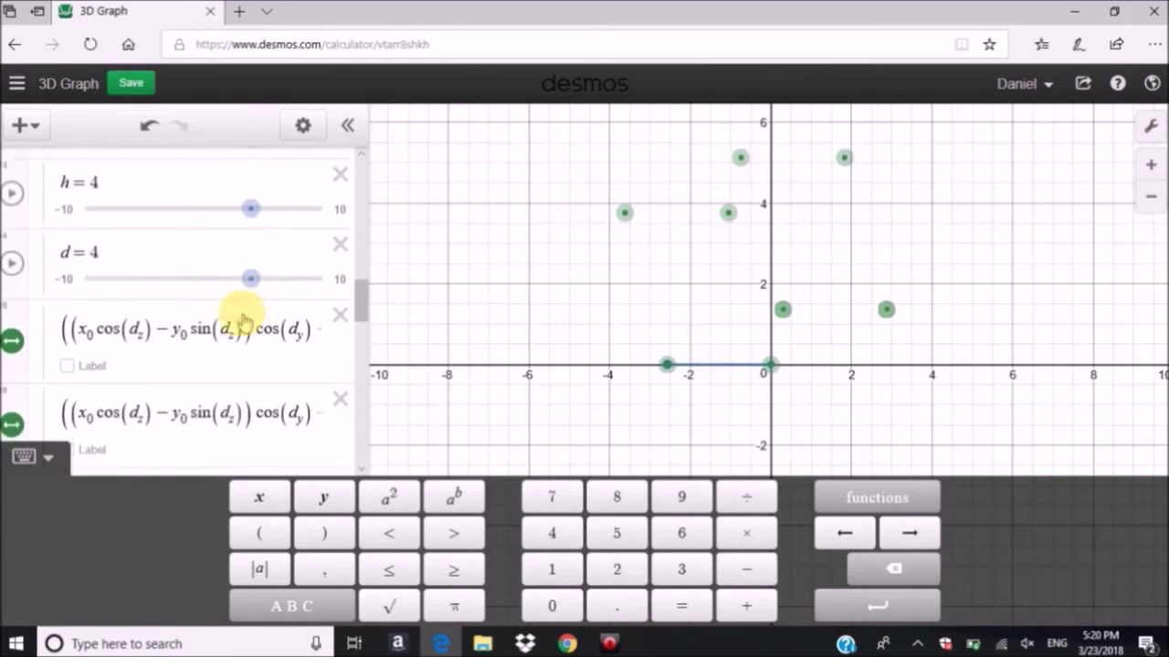
scroll(242, 319, "down", 1)
scroll(244, 374, "down", 2)
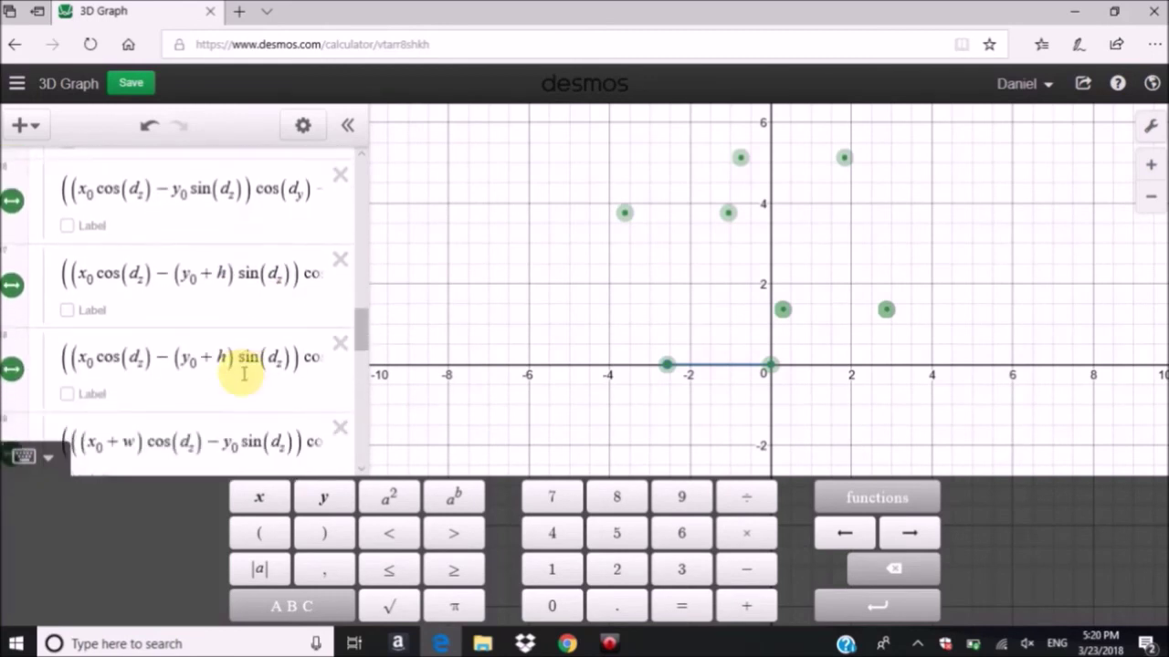
left_click(228, 369)
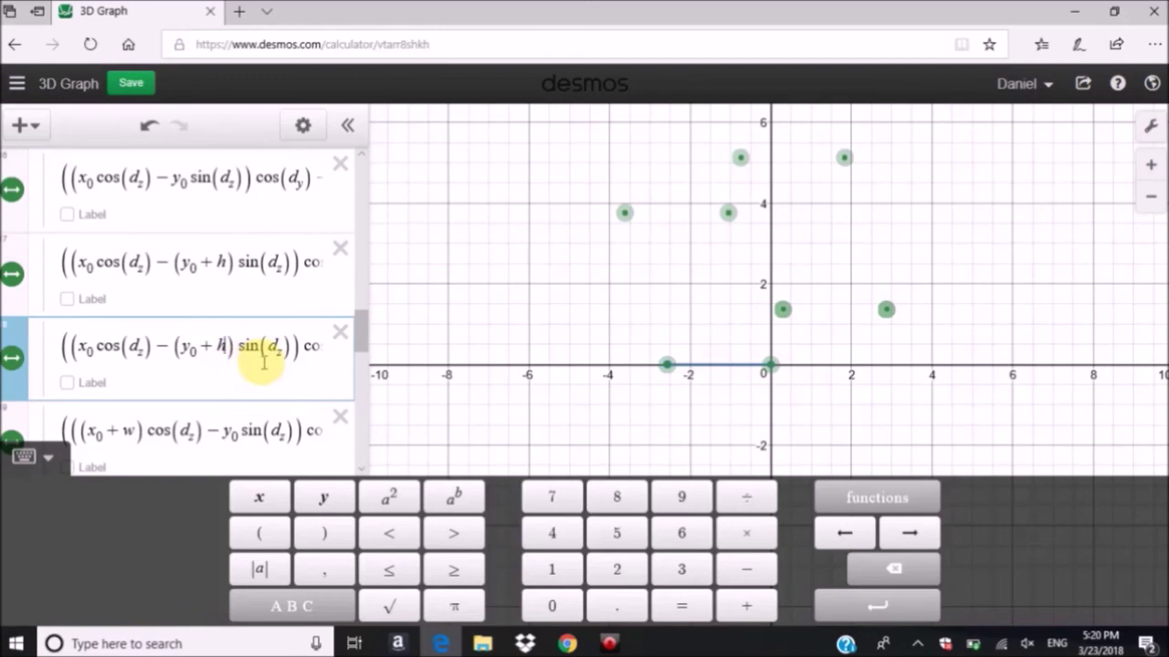
key("Right")
key("Right")
key("Right")
key("Right")
key("Right")
key("Right")
key("Right")
key("Right")
key("Right")
key("Right")
key("Right")
key("Right")
key("Right")
key("Right")
key("Right")
key("Right")
key("Right")
key("Right")
key("Right")
key("Right")
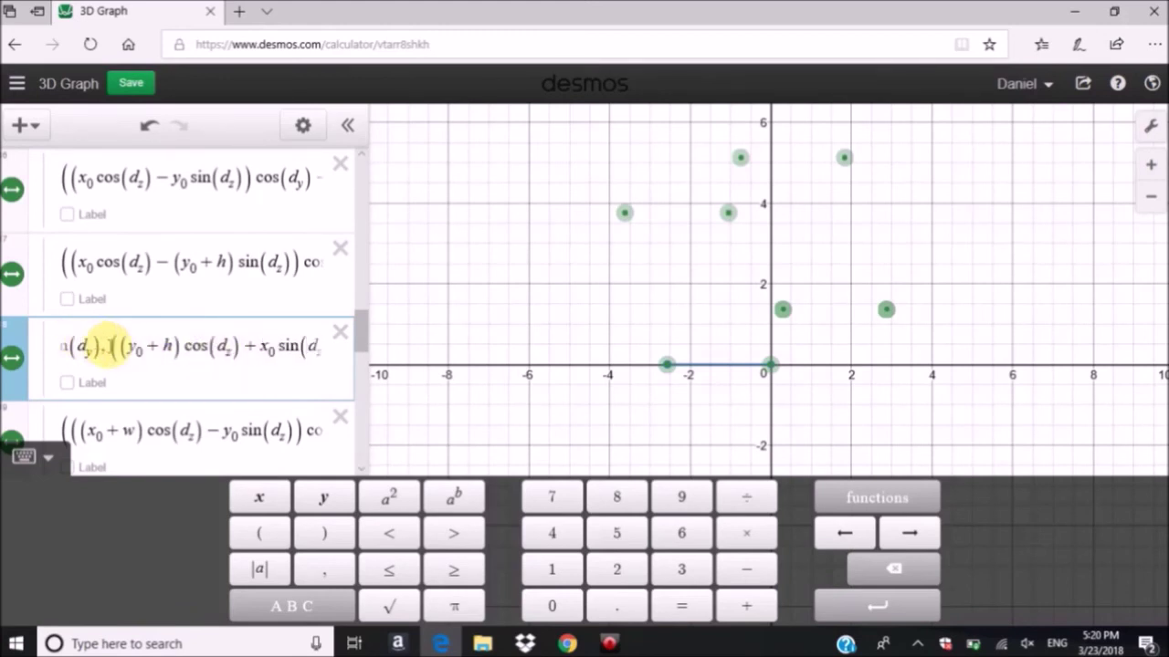
left_click_drag(107, 347, 304, 349)
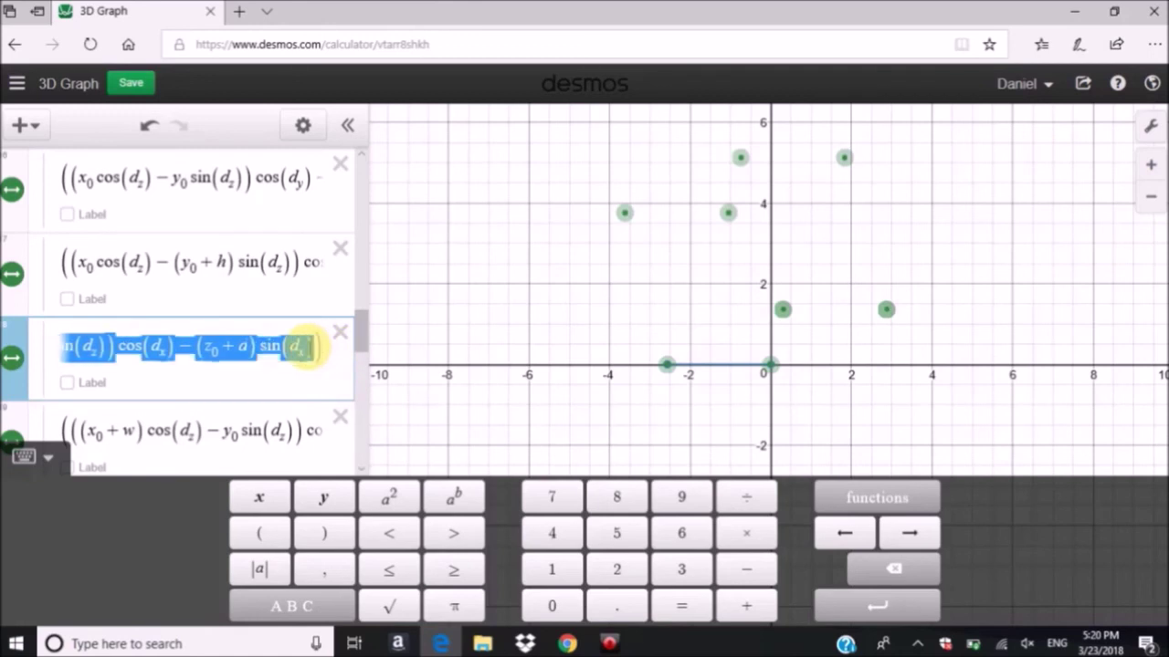
Step: Paste the copied y expression into the second row of the y_2 column
scroll(253, 349, "down", 5)
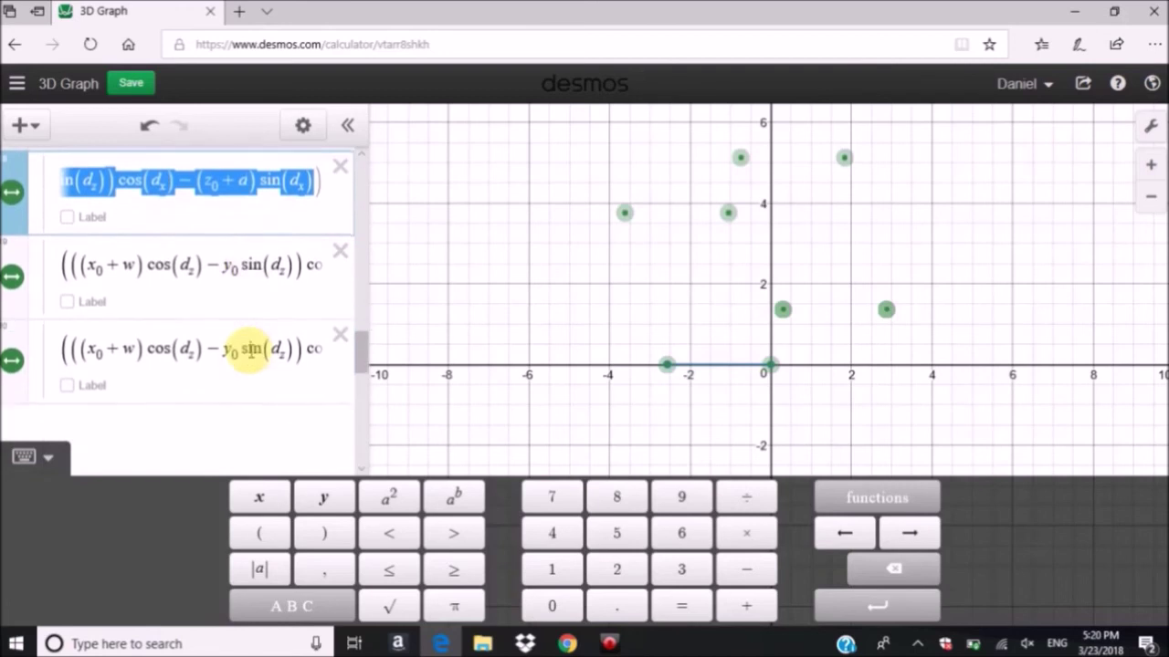
scroll(251, 351, "down", 2)
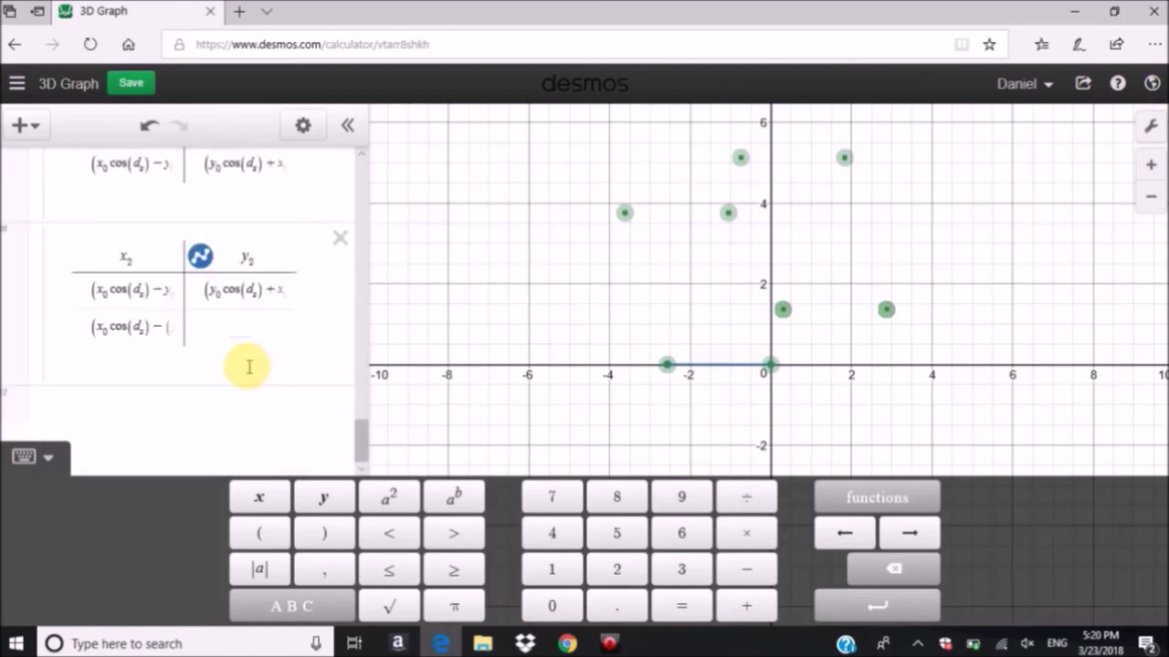
left_click(245, 322)
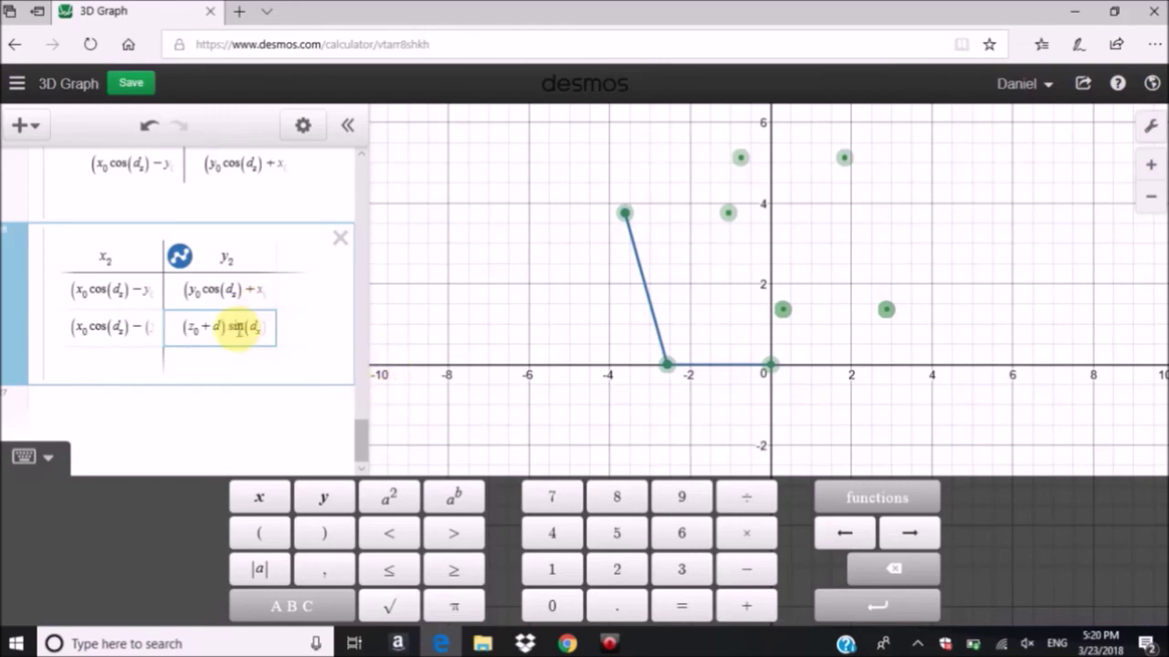
scroll(238, 329, "up", 1)
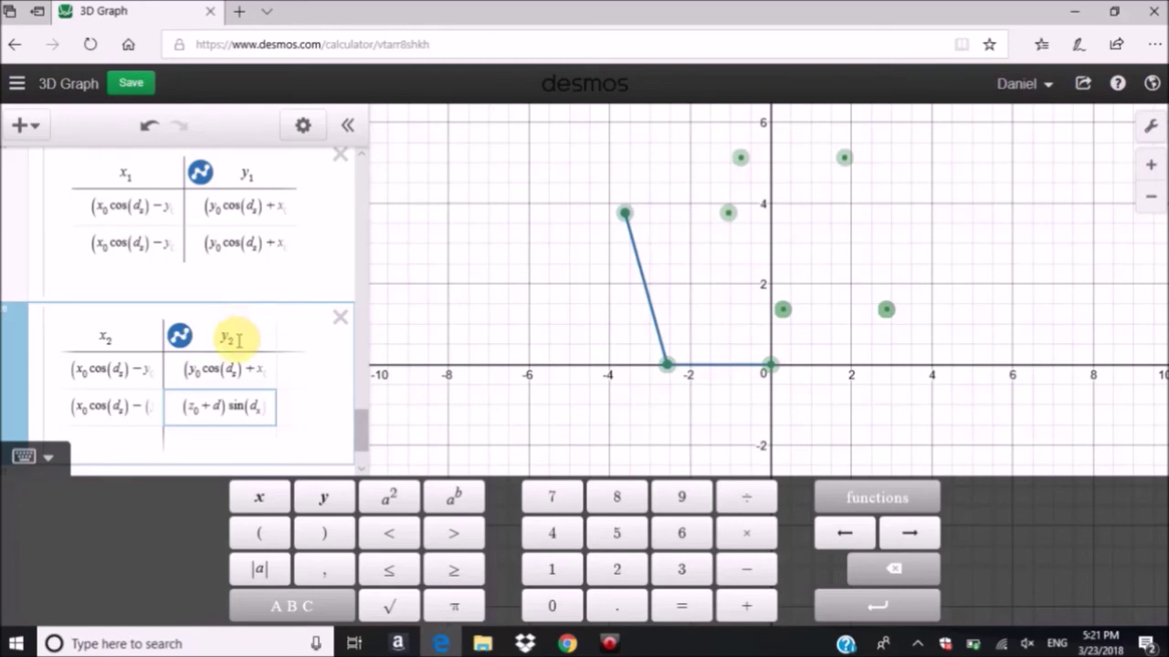
scroll(138, 421, "up", 1)
scroll(138, 421, "down", 2)
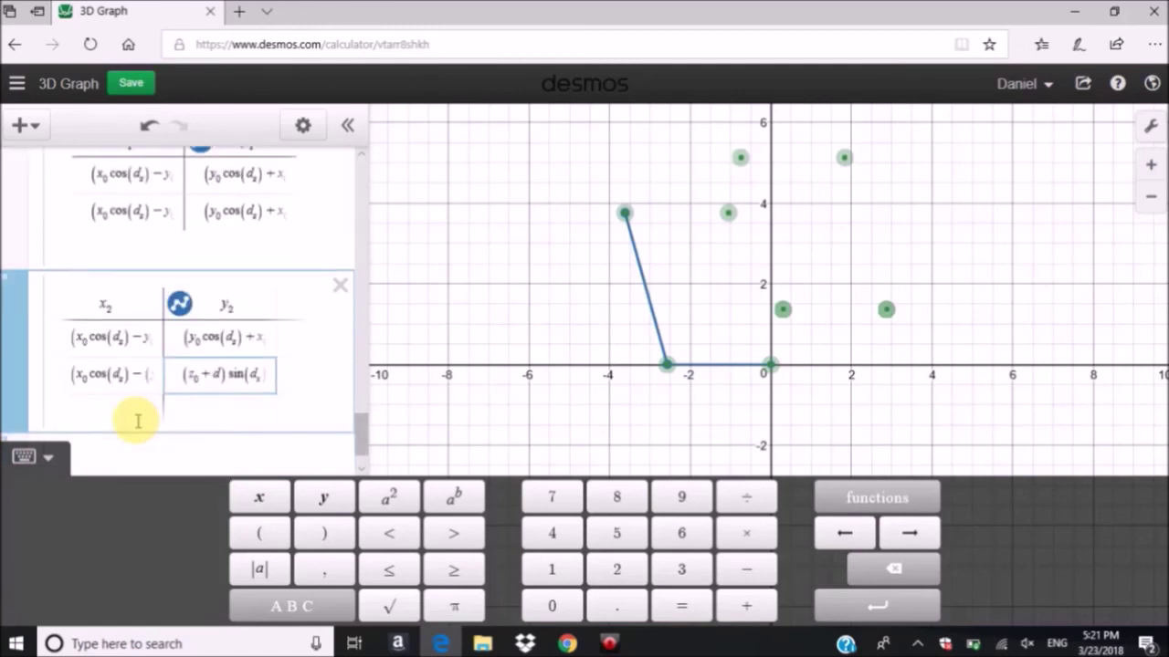
scroll(138, 421, "up", 1)
scroll(193, 300, "up", 4)
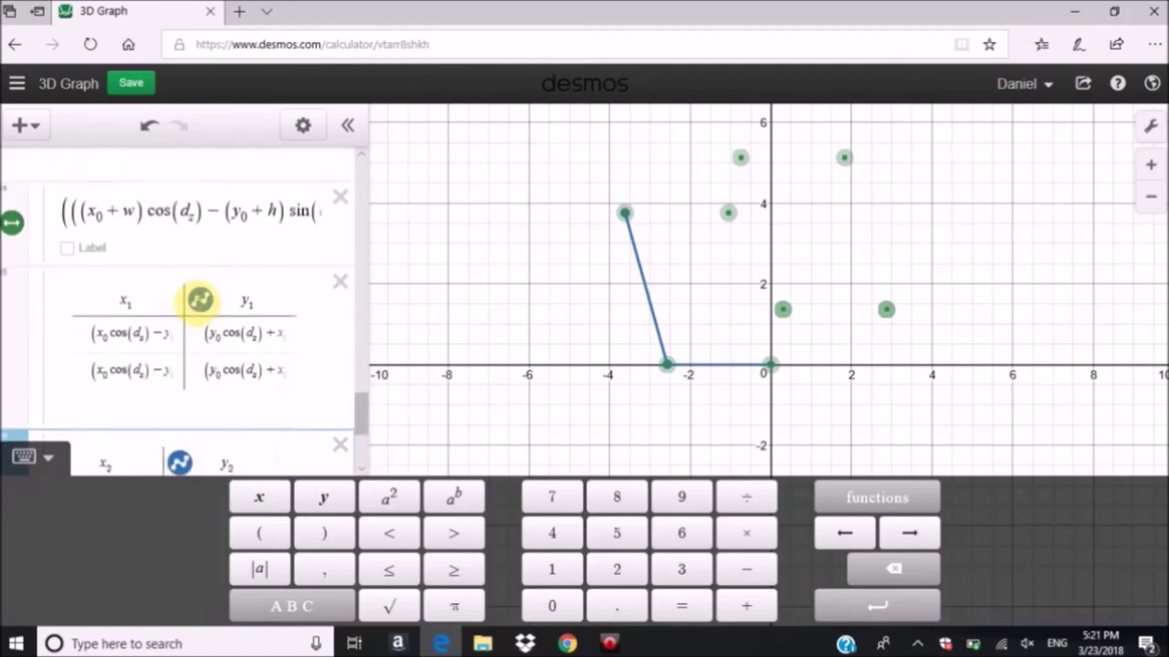
scroll(198, 304, "up", 2)
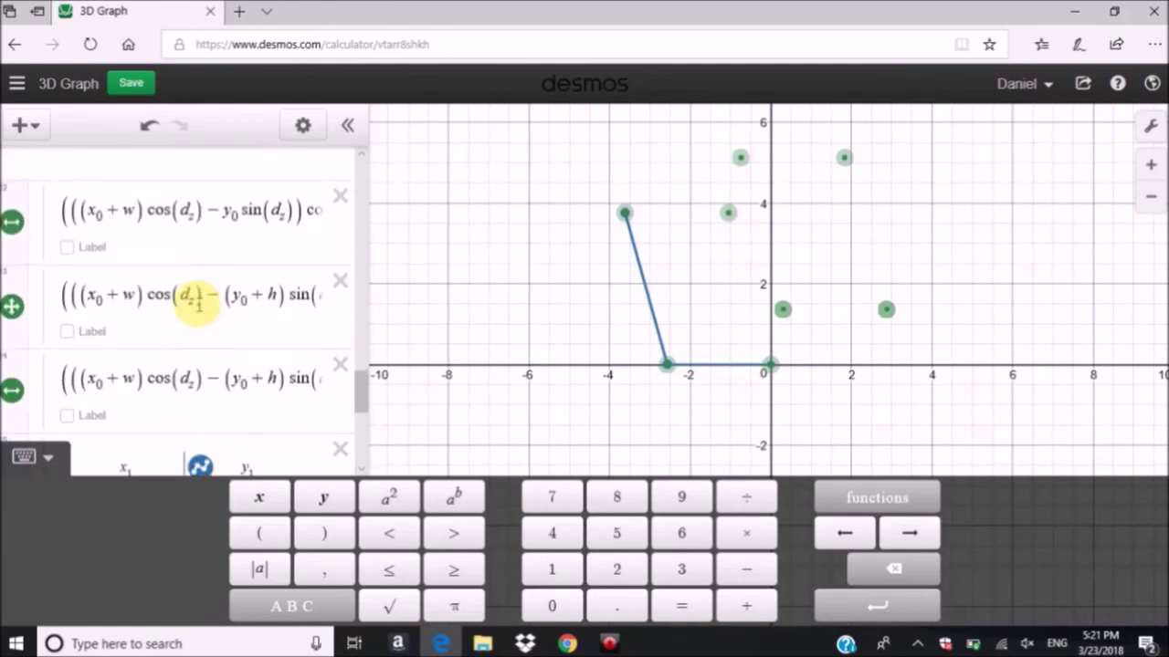
scroll(198, 304, "down", 4)
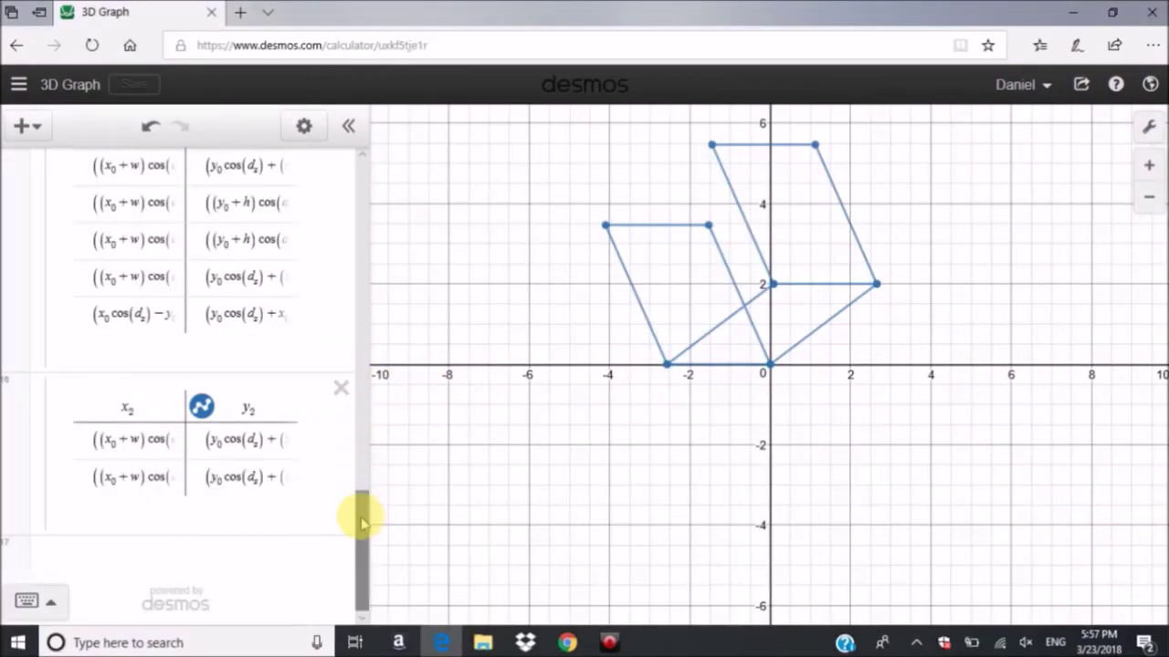
Step: Set the θ_x rotation angle to 10
left_click_drag(366, 514, 356, 169)
scroll(338, 209, "down", 1)
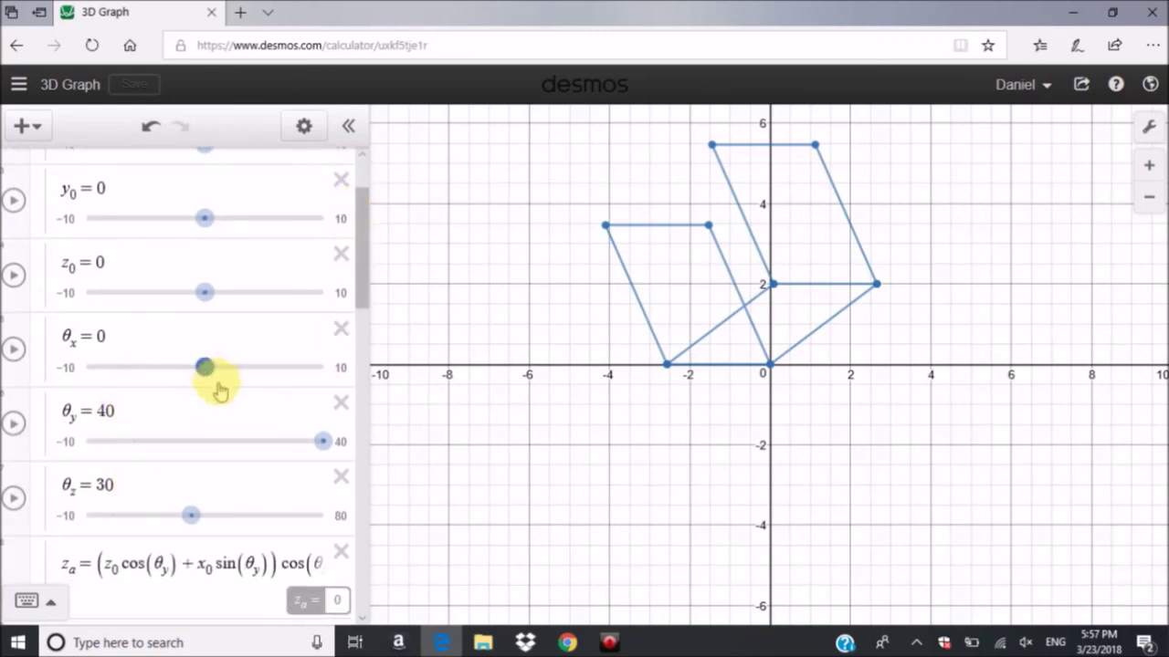
left_click(134, 486)
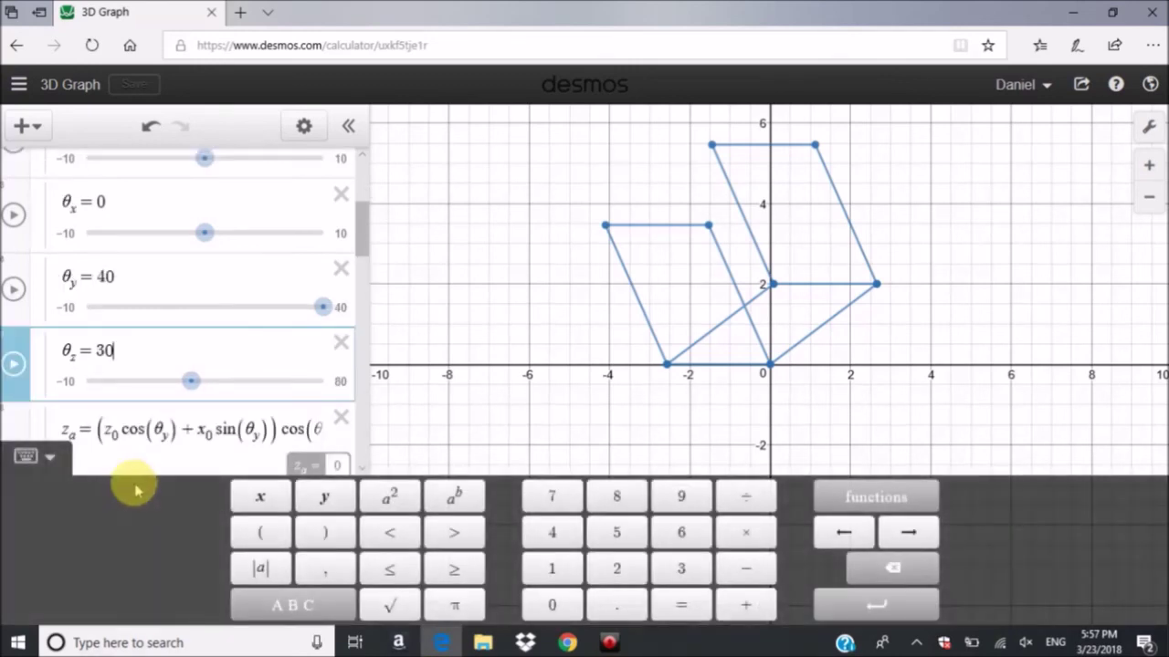
left_click_drag(361, 235, 351, 417)
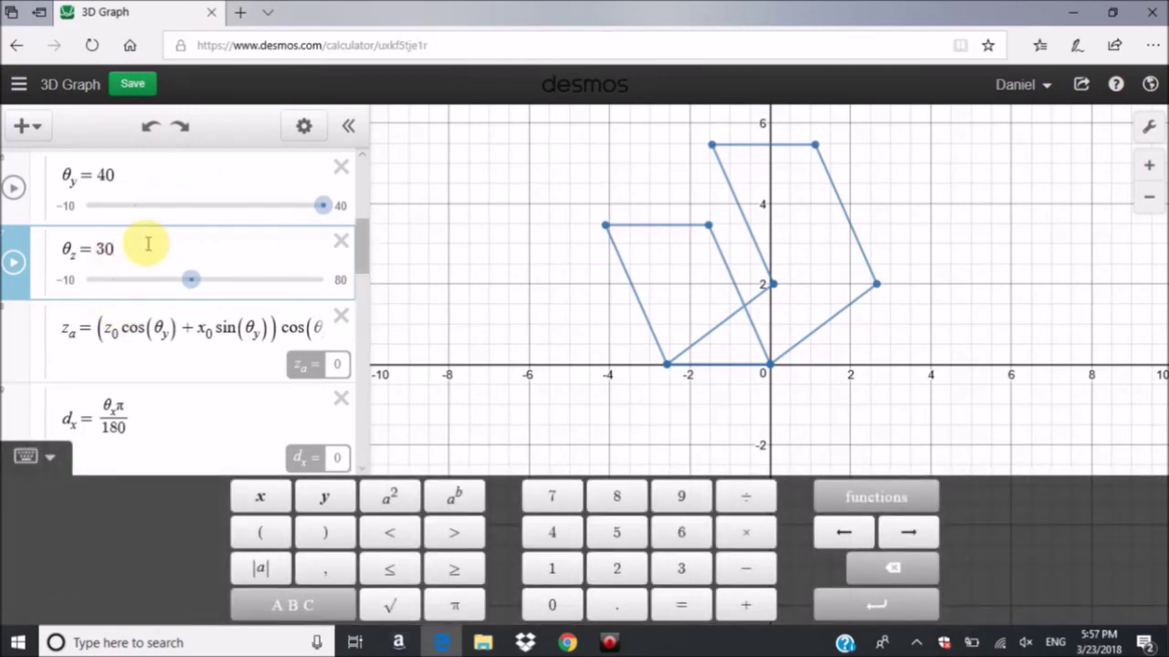
scroll(200, 248, "up", 2)
left_click(119, 201)
scroll(124, 210, "up", 1)
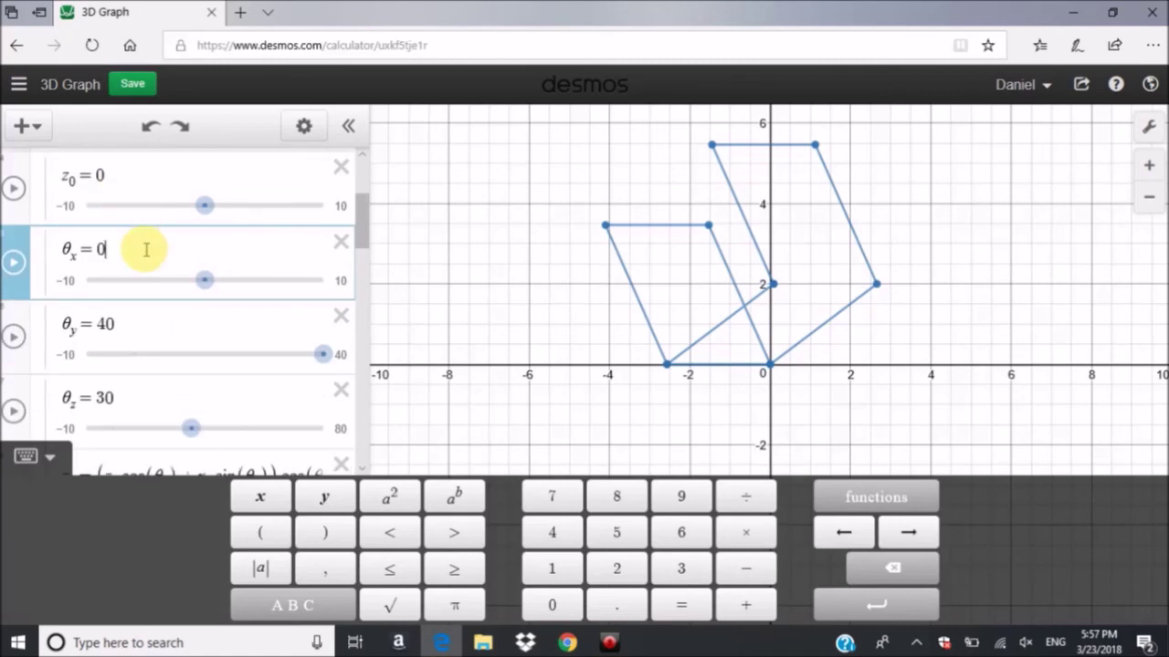
type("1")
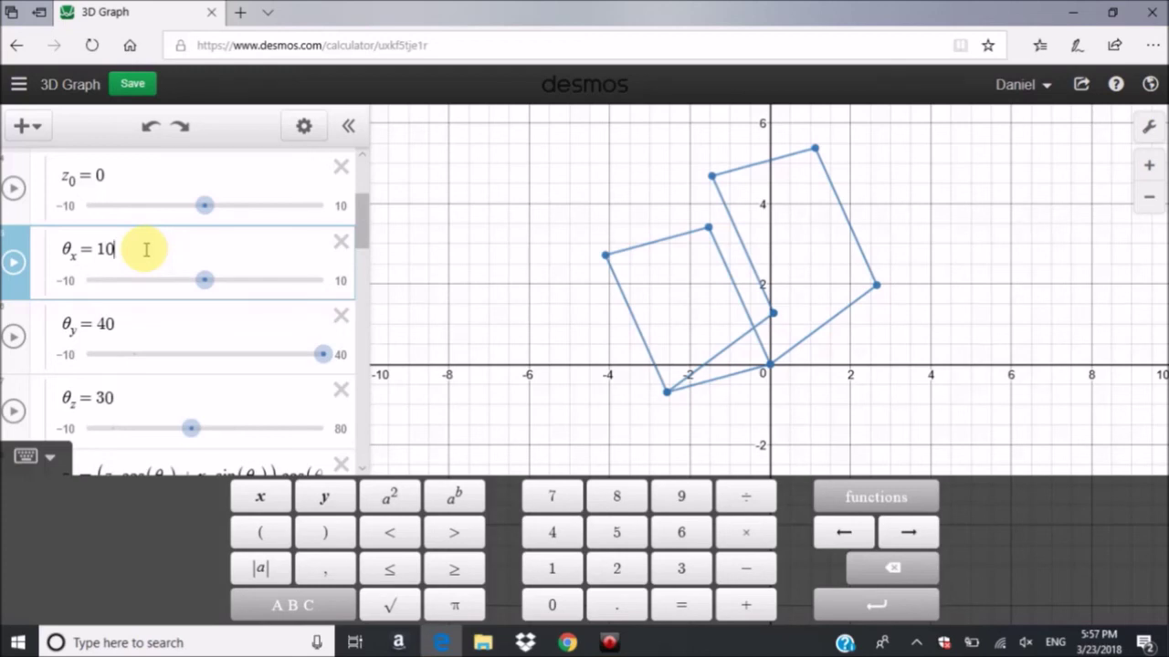
scroll(162, 301, "down", 1)
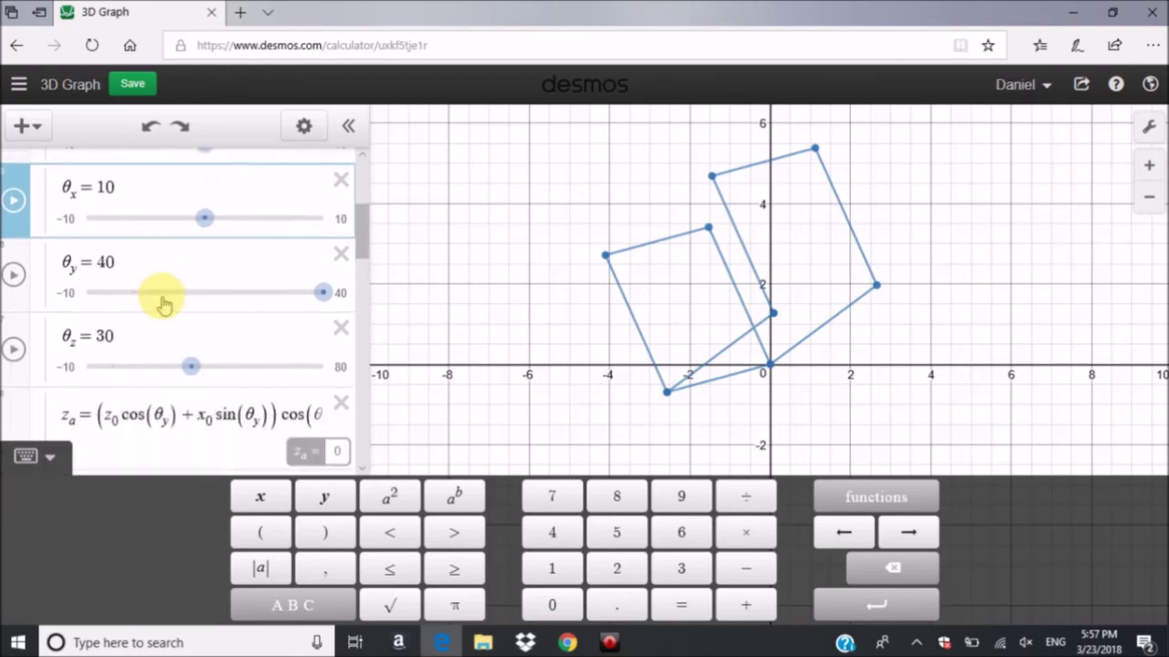
scroll(162, 299, "down", 1)
scroll(178, 370, "down", 1)
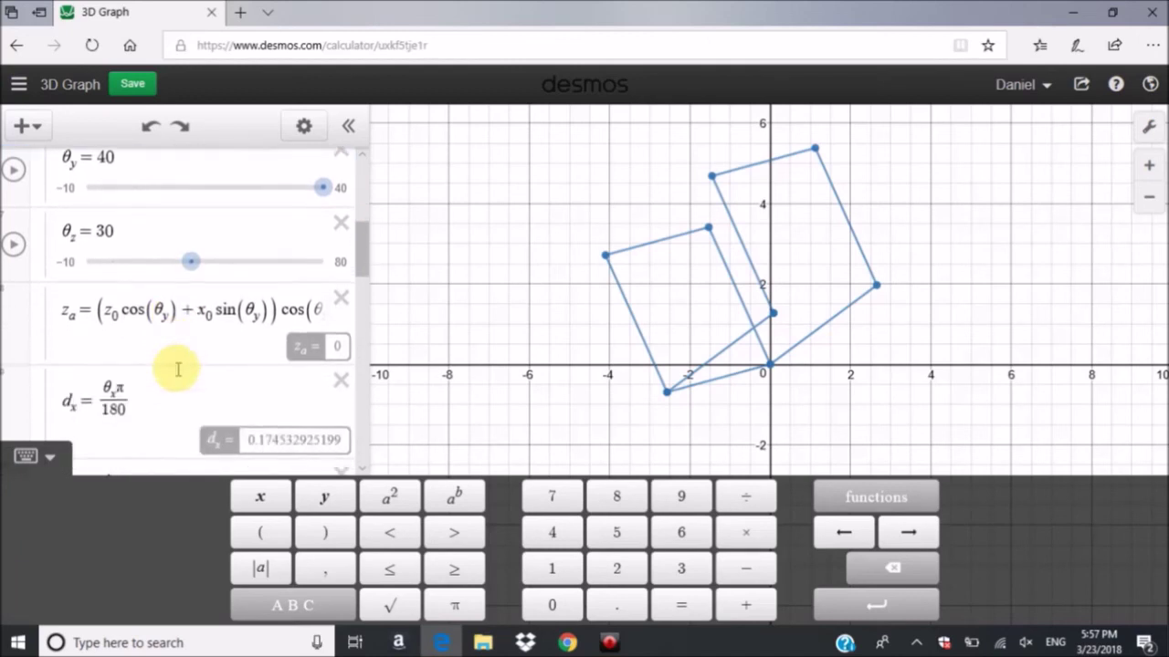
scroll(178, 370, "up", 1)
scroll(178, 370, "down", 1)
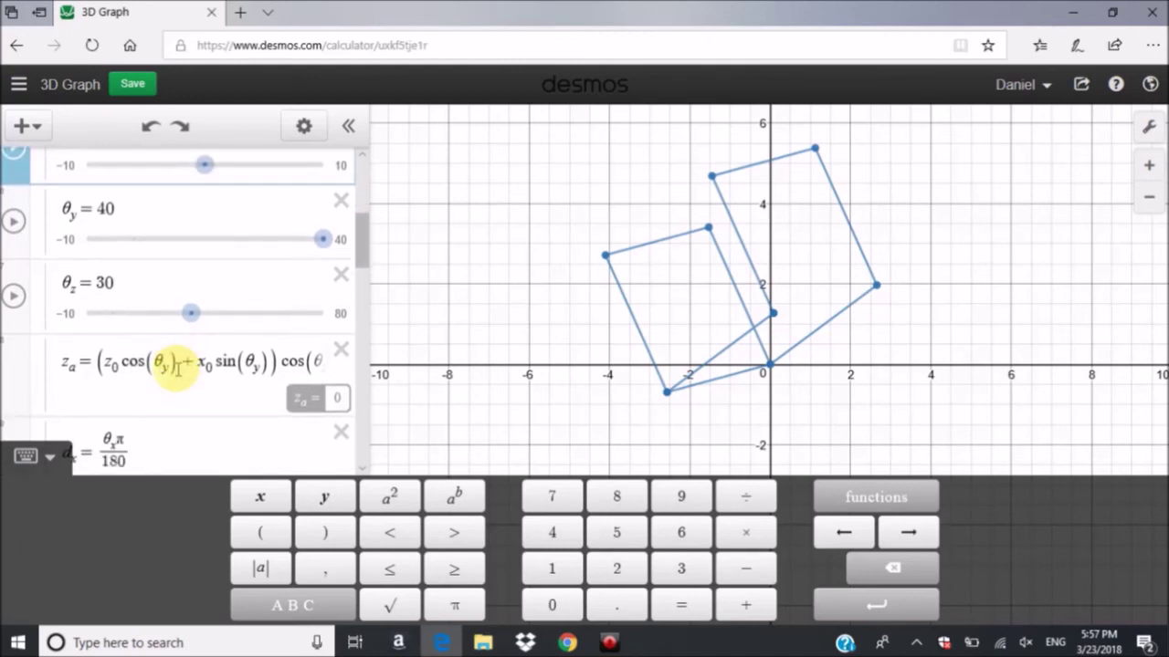